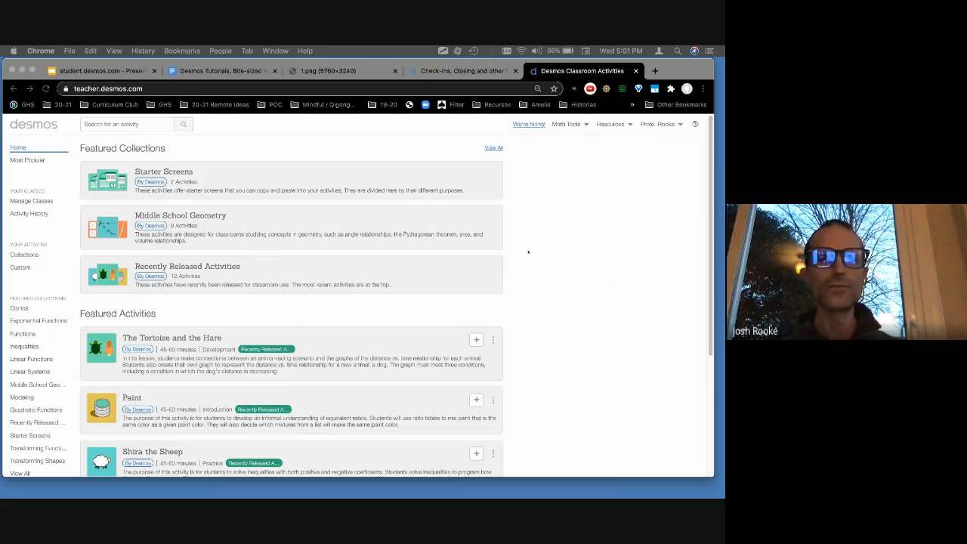
Step: Sign out of the Desmos teacher account
click(86, 89)
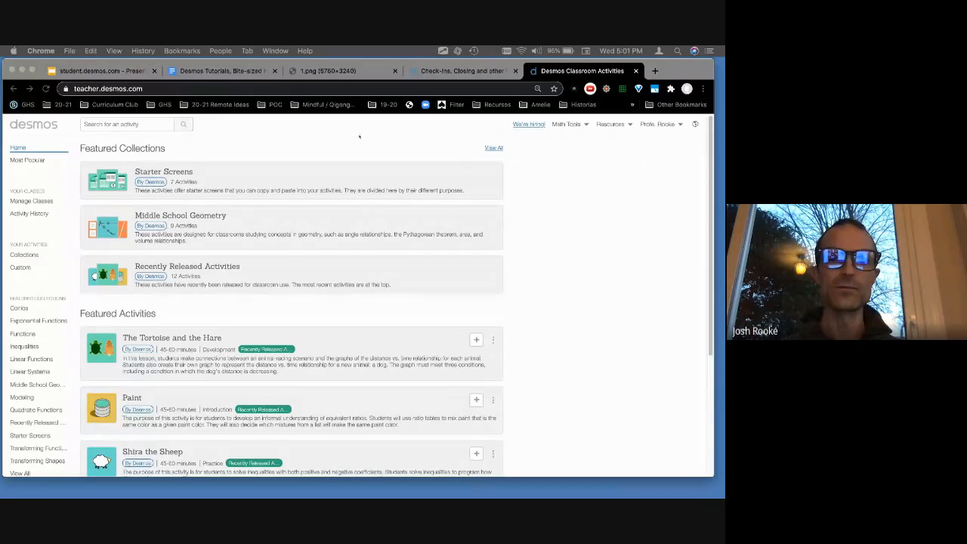
click(660, 124)
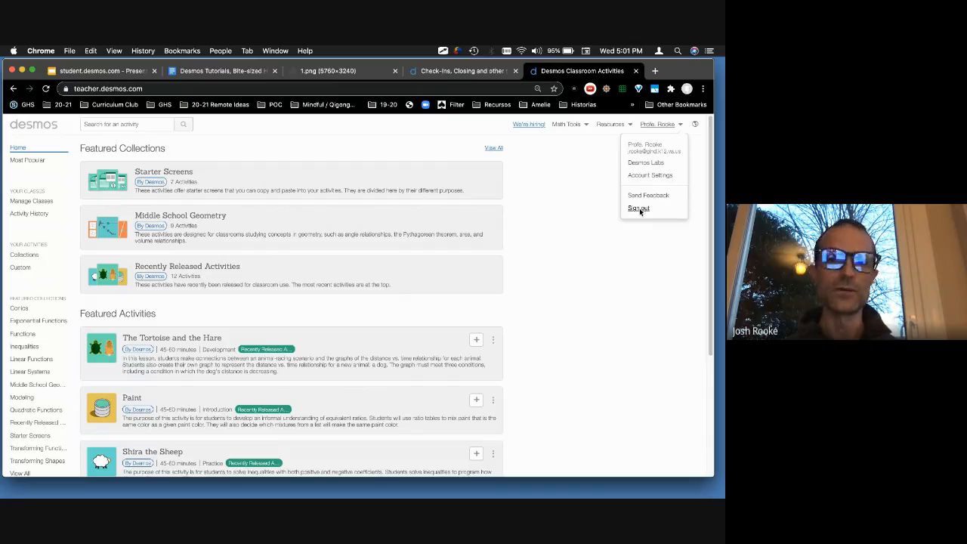
click(639, 208)
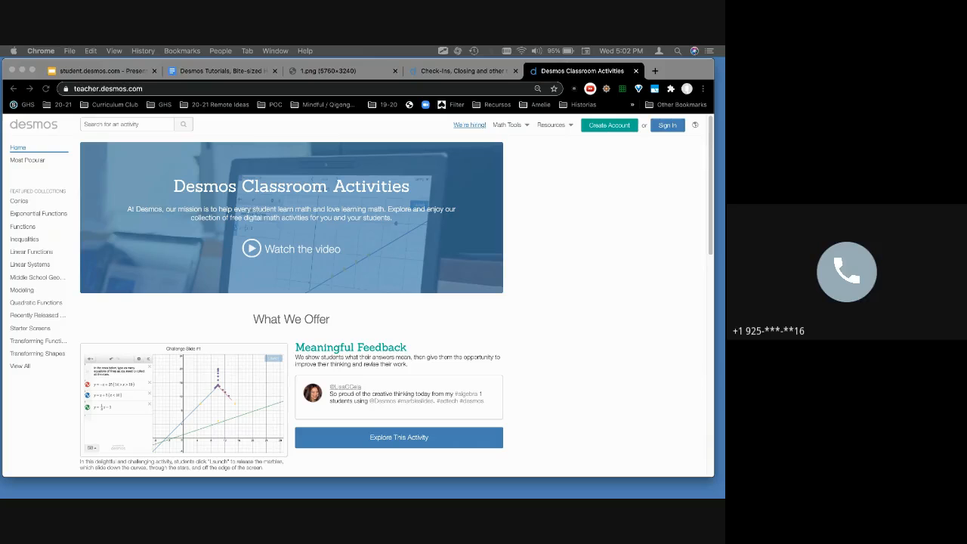
Step: Sign in to Desmos with Google, choosing the teacher's school account
click(669, 129)
click(670, 129)
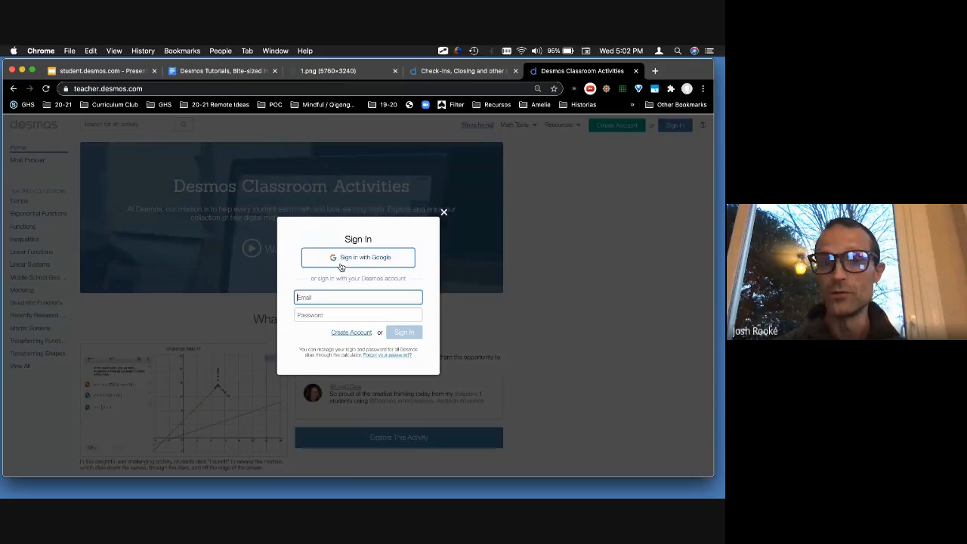
click(340, 260)
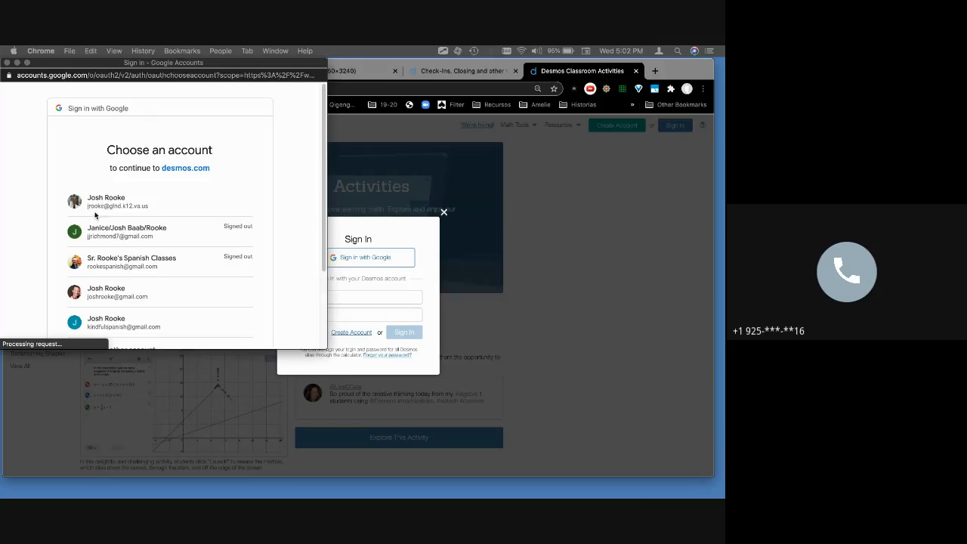
click(102, 200)
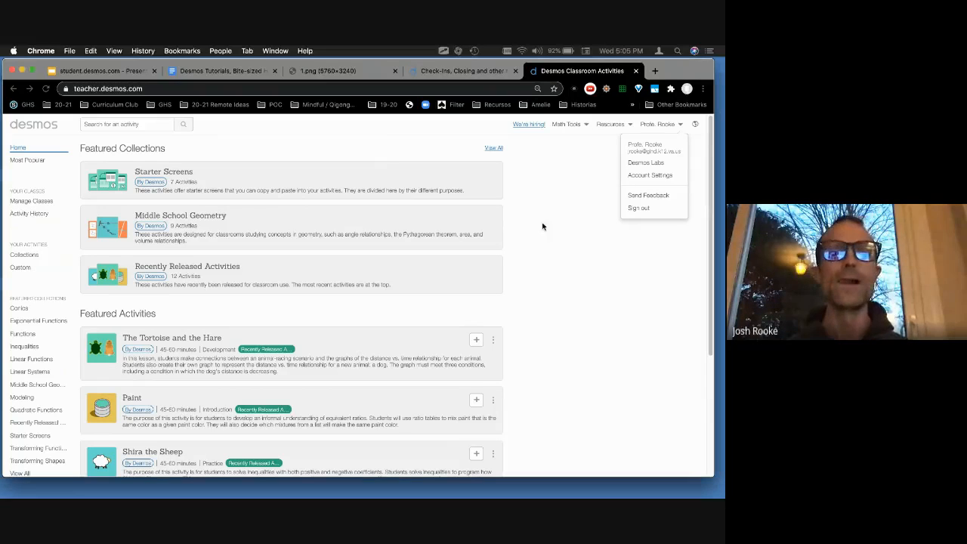
Step: Switch to the "Check-Ins, Closing and other template screens" activity and open its student preview
click(450, 72)
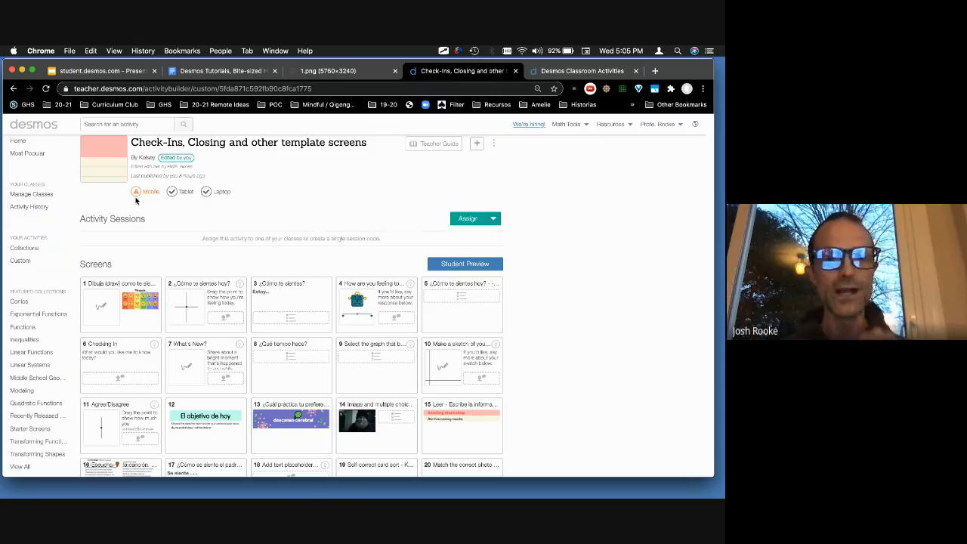
scroll(231, 227, up, 1)
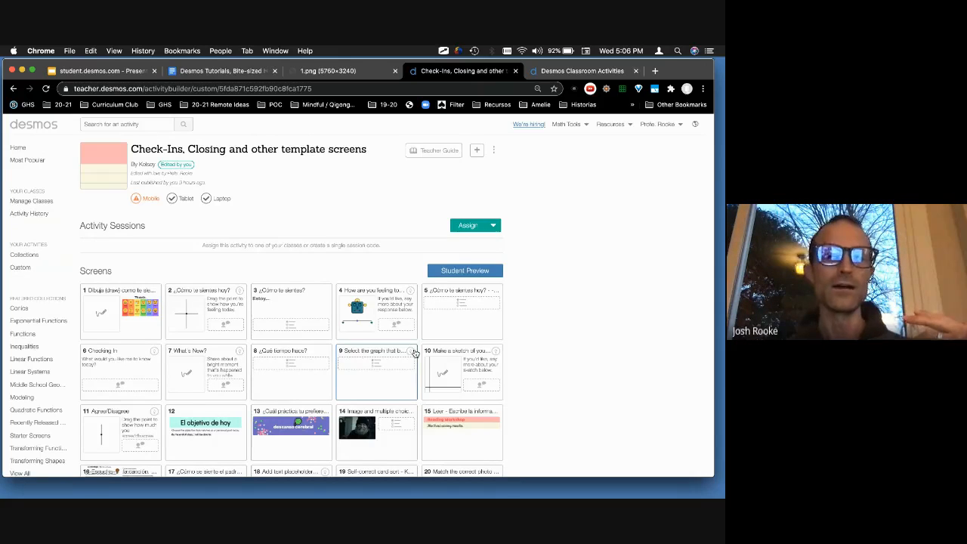
scroll(414, 353, down, 1)
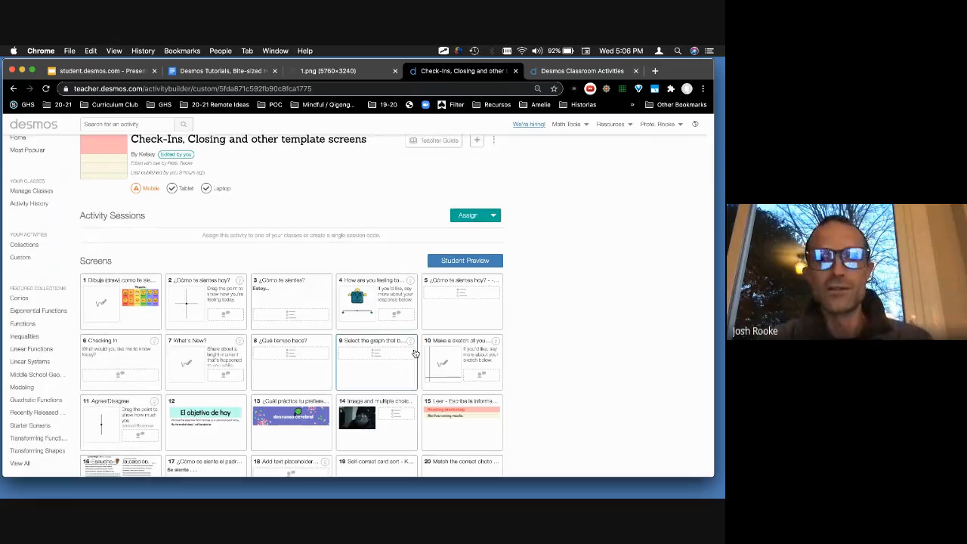
click(462, 260)
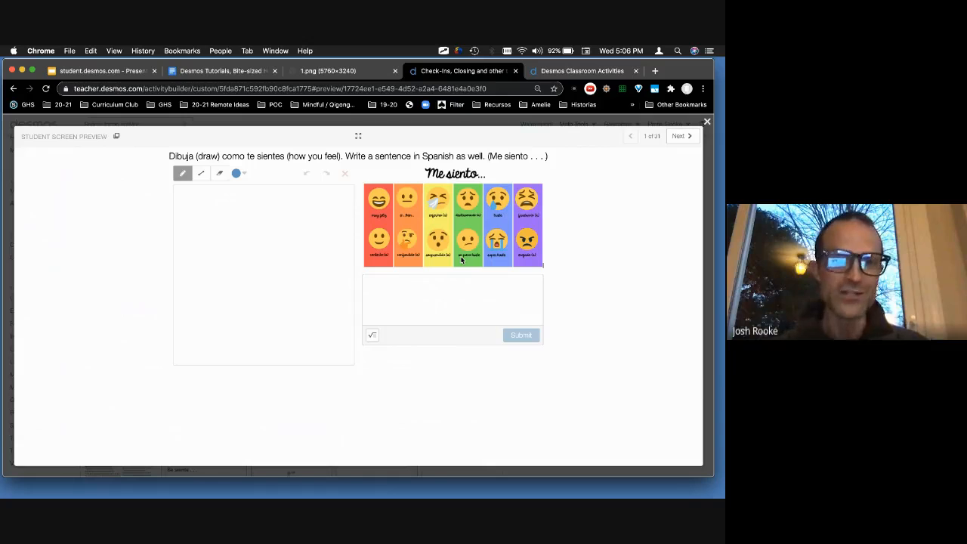
Step: Sketch a stick figure on the "Dibuja como te sientes" screen and enter "orgalsdkfas.dgfba" as the written response
mouse_move(266, 218)
mouse_down()
mouse_move(293, 224)
mouse_move(260, 263)
mouse_up()
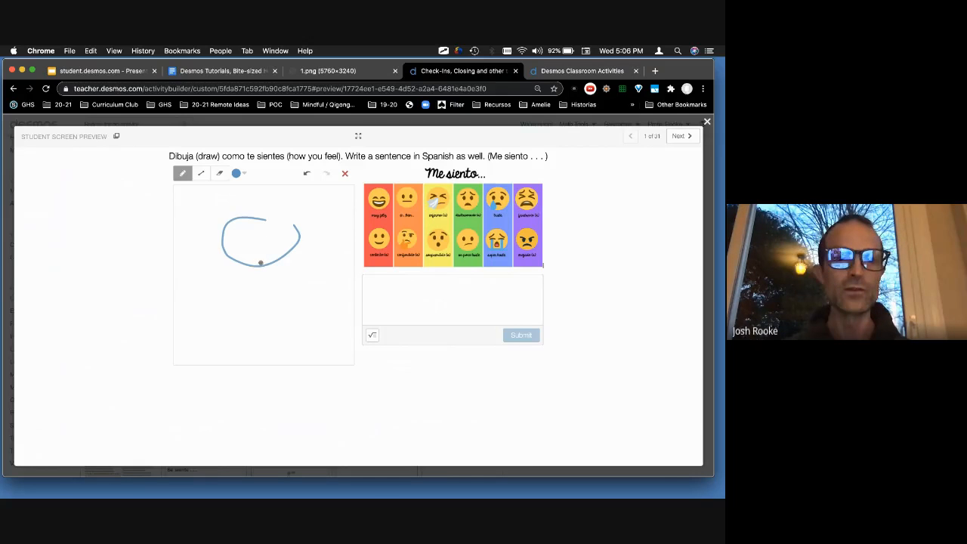
drag(214, 297, 214, 297)
drag(261, 267, 305, 315)
drag(249, 270, 242, 332)
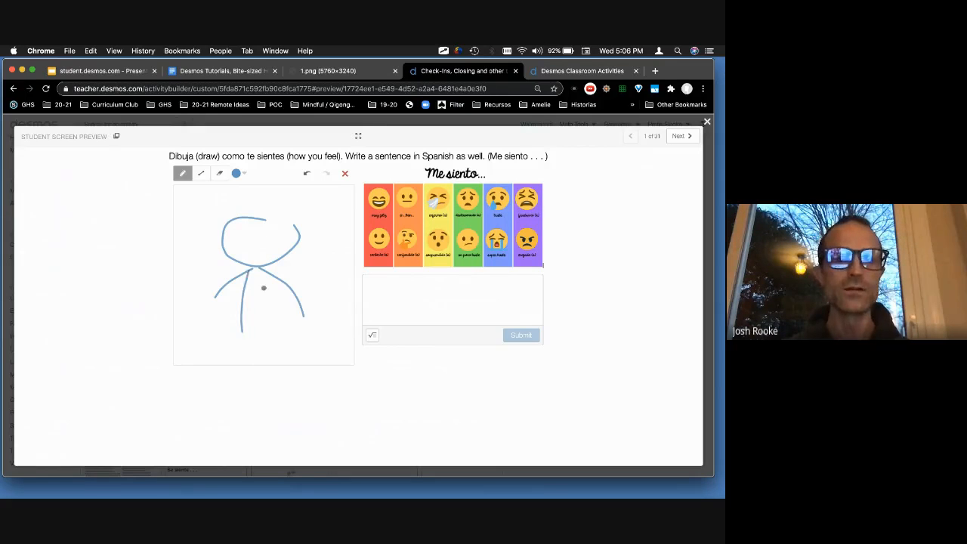
drag(265, 277, 268, 364)
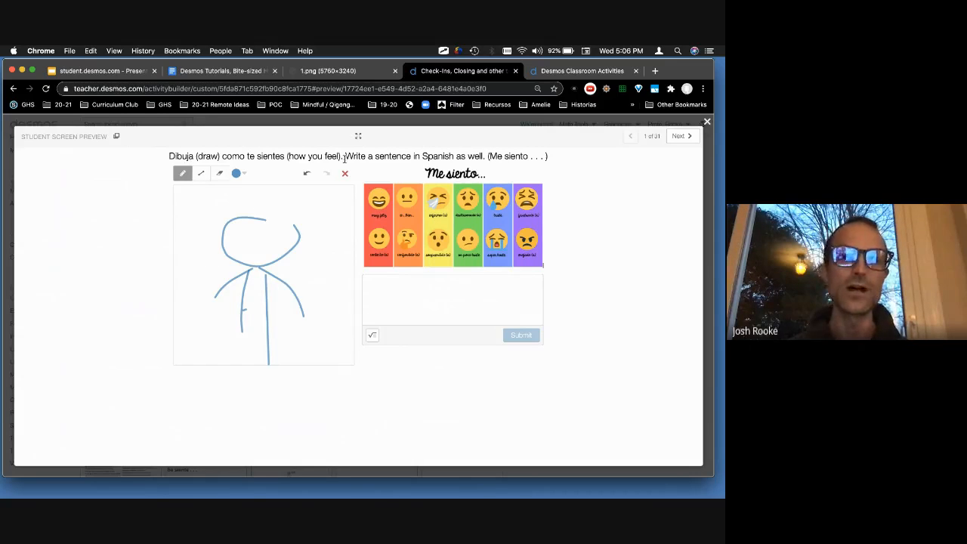
click(460, 278)
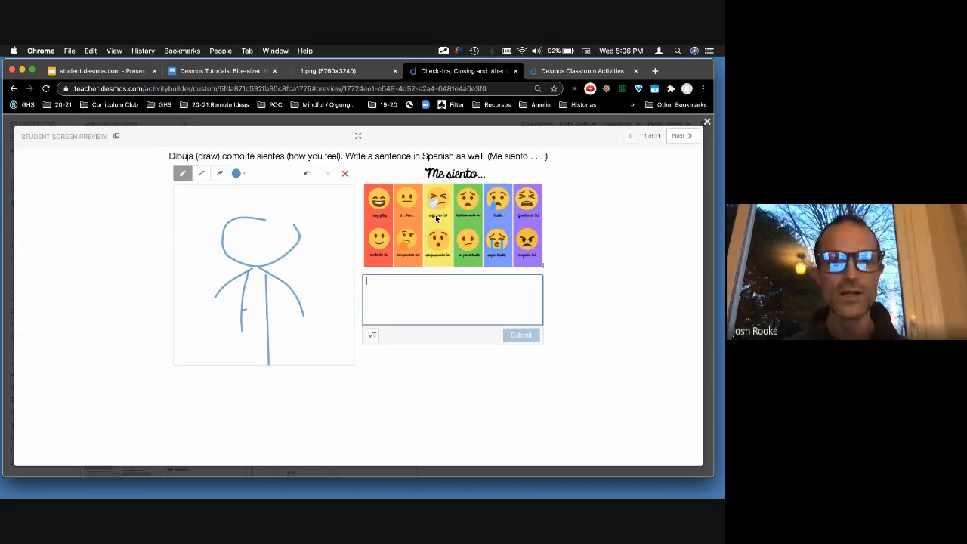
text(orgalsdkfas.dgfba)
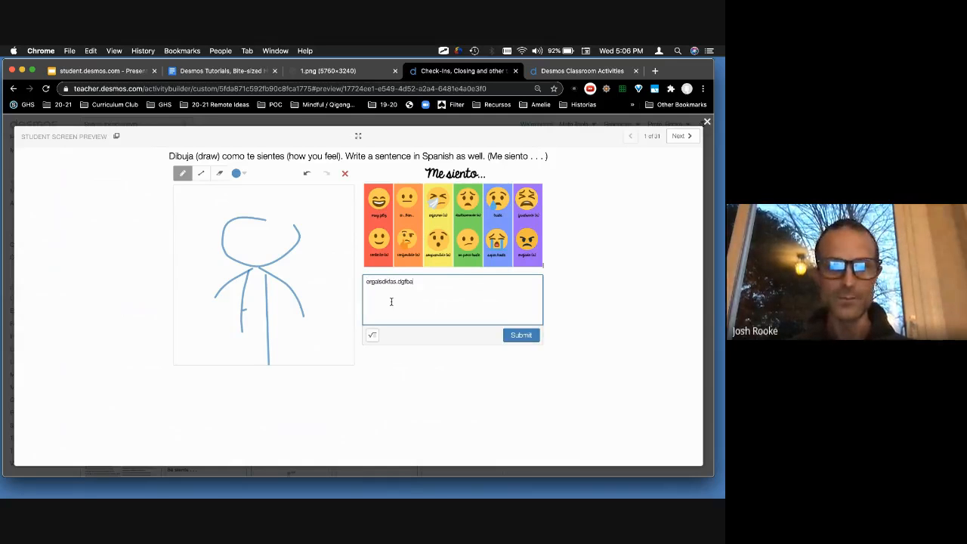
Step: Advance to the "¿Cómo te sientes hoy?" graph screen and move the point into the quadrant between Energético and Positivo
click(685, 142)
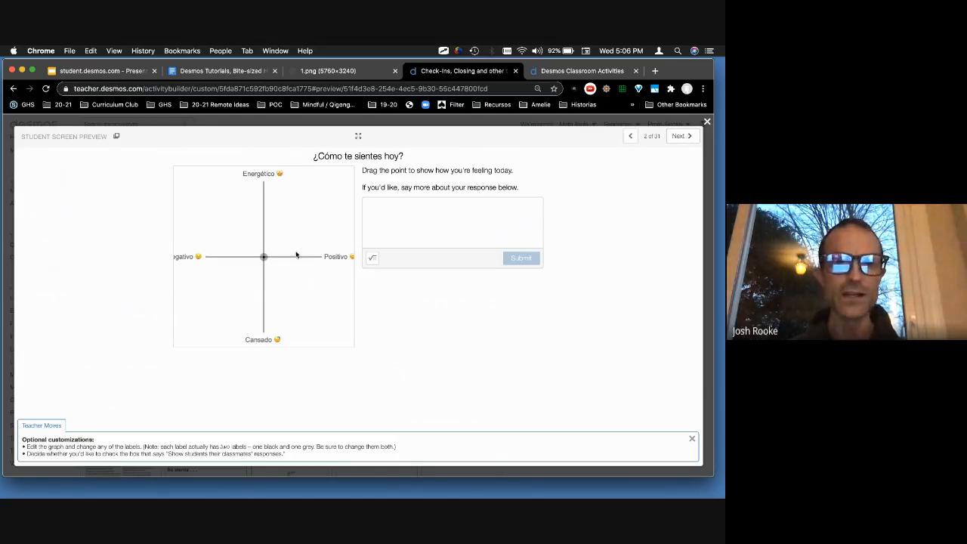
drag(285, 224, 303, 204)
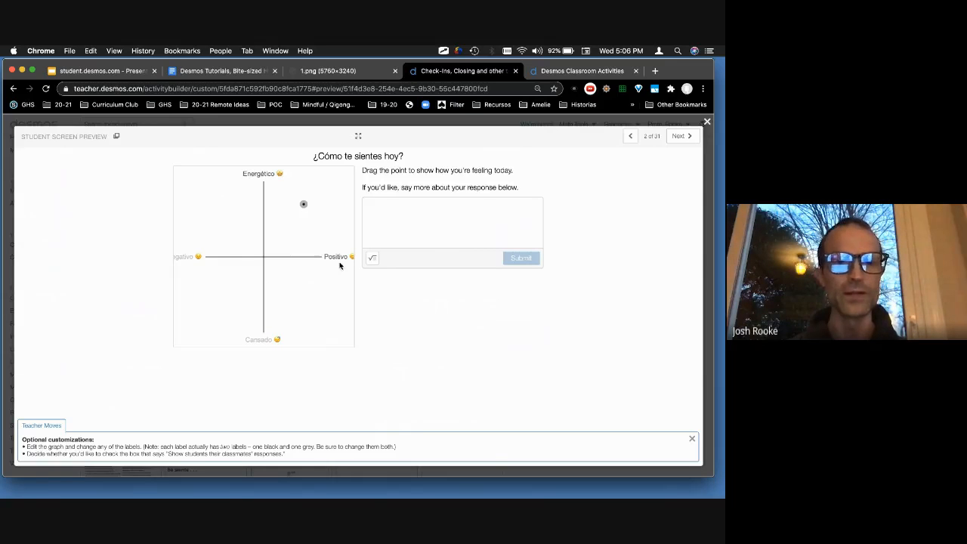
click(414, 212)
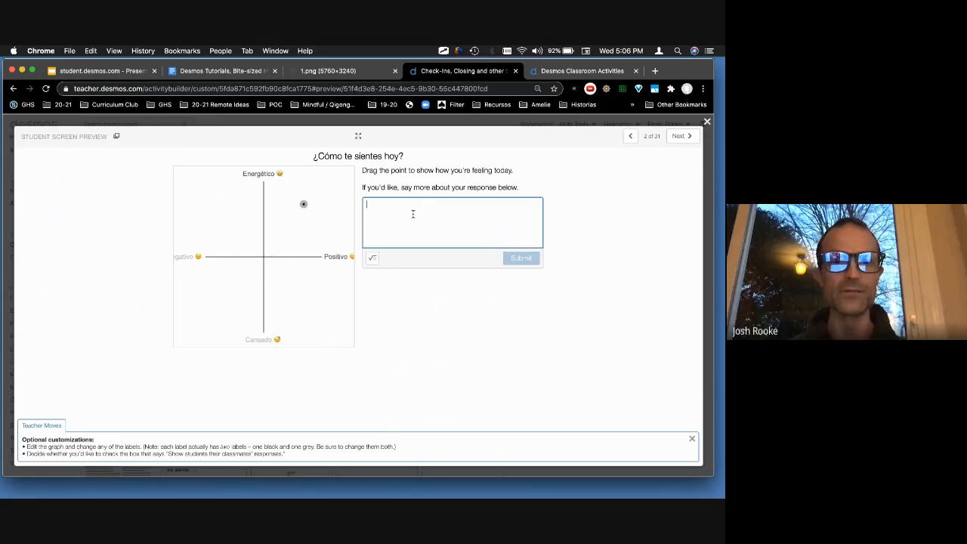
Step: Advance to the "¿Cómo te sientes?" emoji screen and select "bien" among the Estoy choices
click(684, 136)
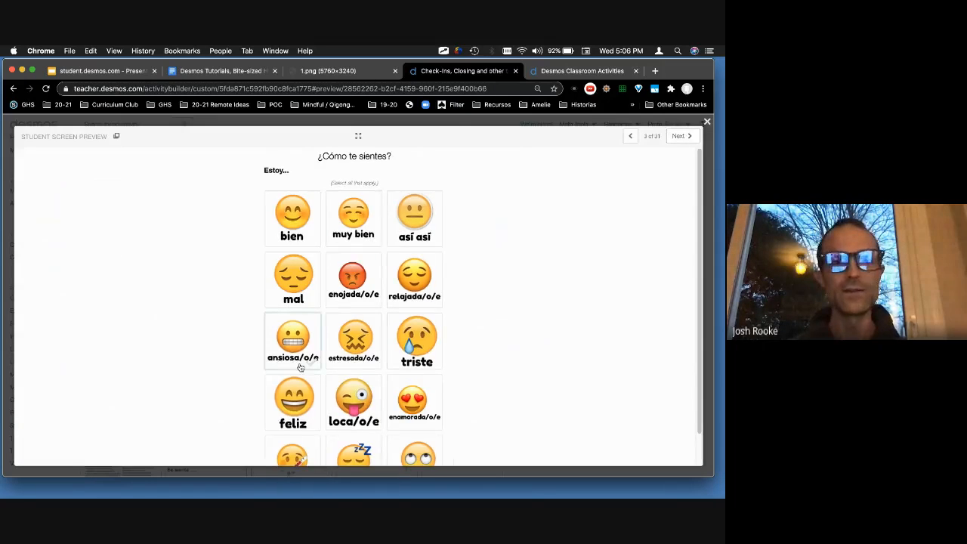
scroll(300, 367, down, 1)
scroll(300, 368, up, 1)
click(303, 236)
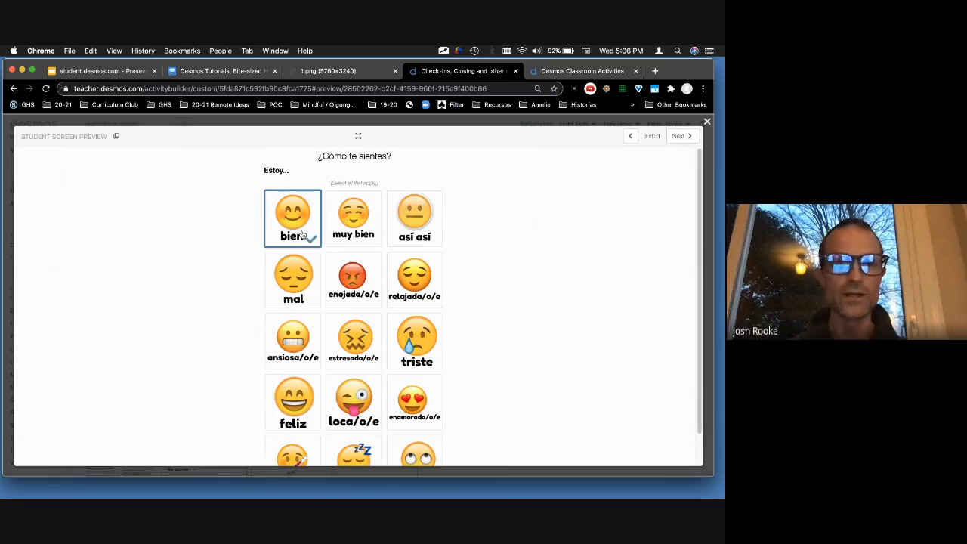
Step: Advance to the "How are you feeling today?" robot screen and move the slider fully to the sad, red robot end
click(669, 136)
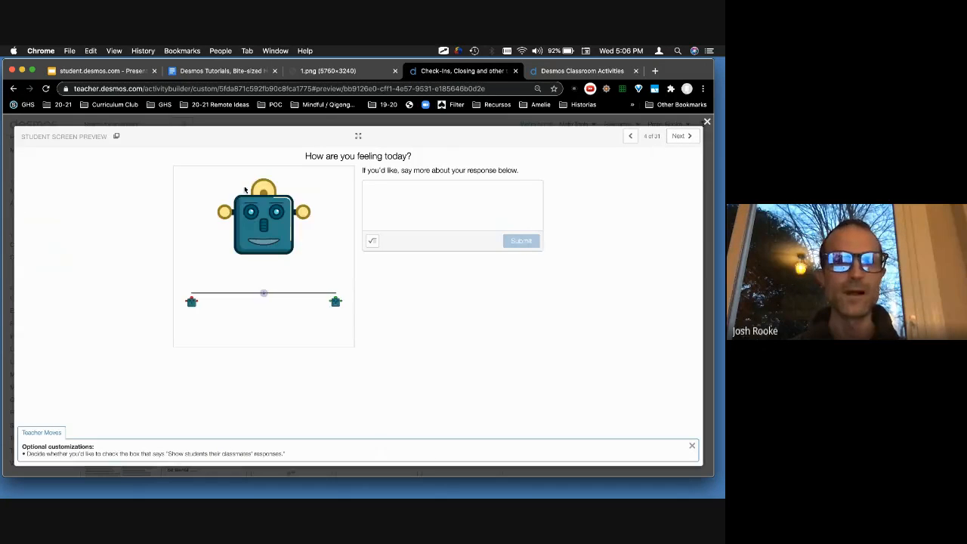
drag(293, 294, 181, 287)
click(400, 192)
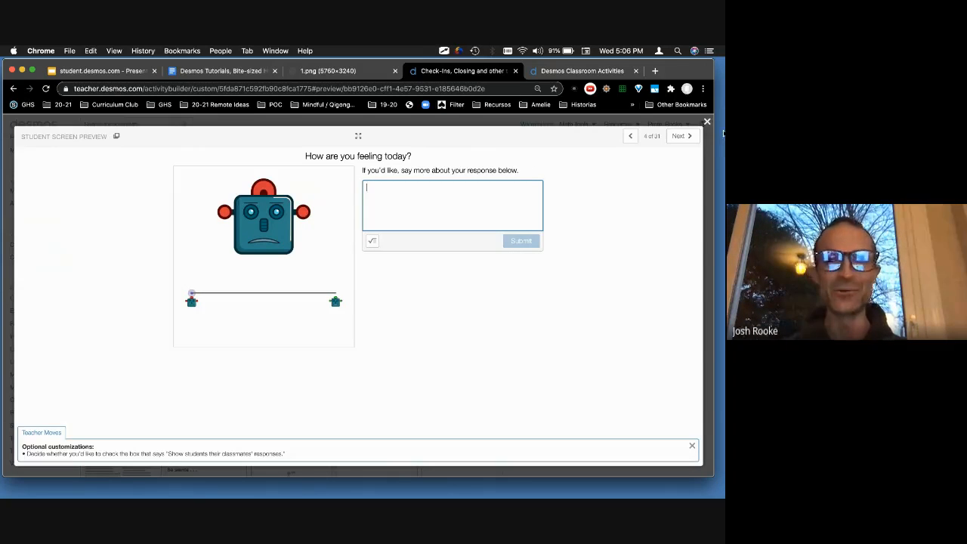
Step: Advance to the fifth preview screen, choose "¡Maravilloso!" and scribble a freehand drawing under "¿Por qué te sientes así?"
click(681, 135)
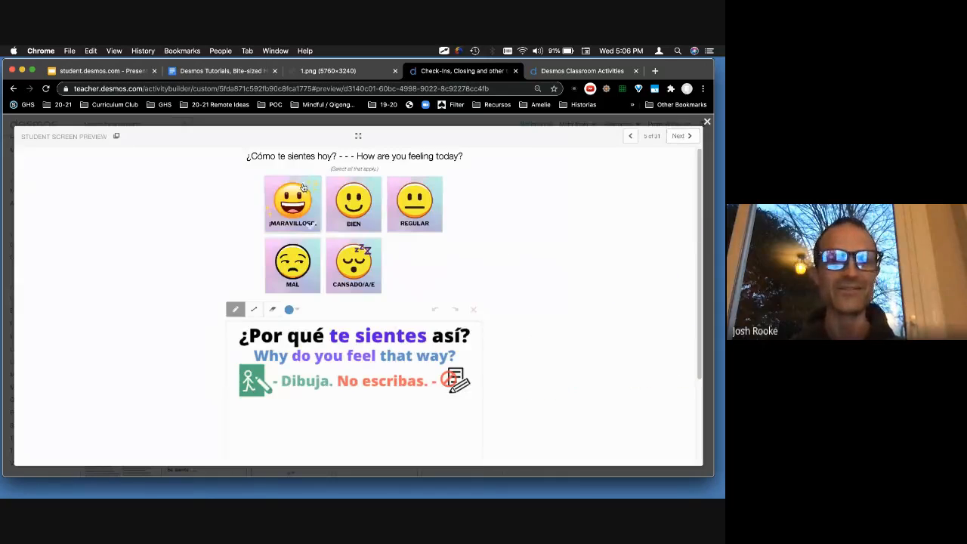
click(295, 425)
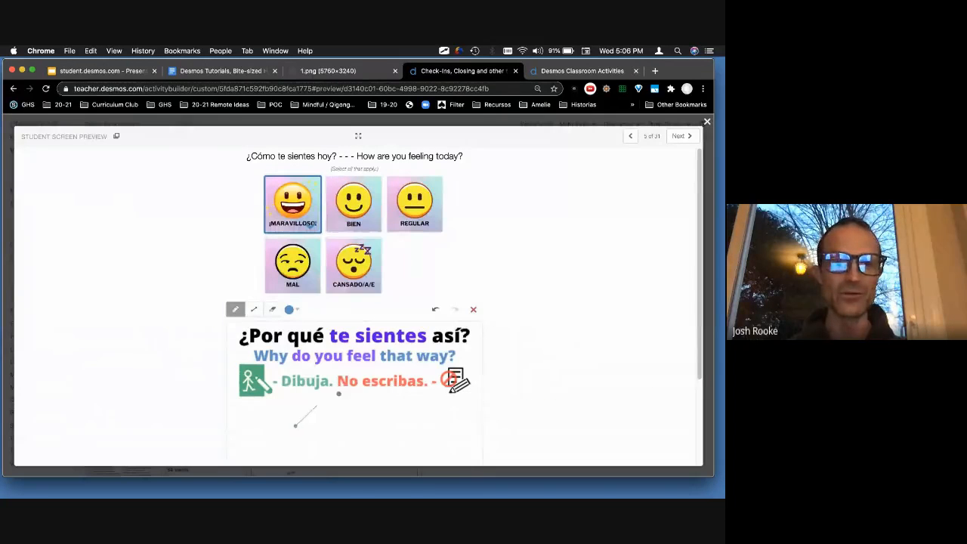
mouse_move(339, 394)
mouse_down()
mouse_move(287, 420)
mouse_move(348, 442)
mouse_move(333, 397)
mouse_up()
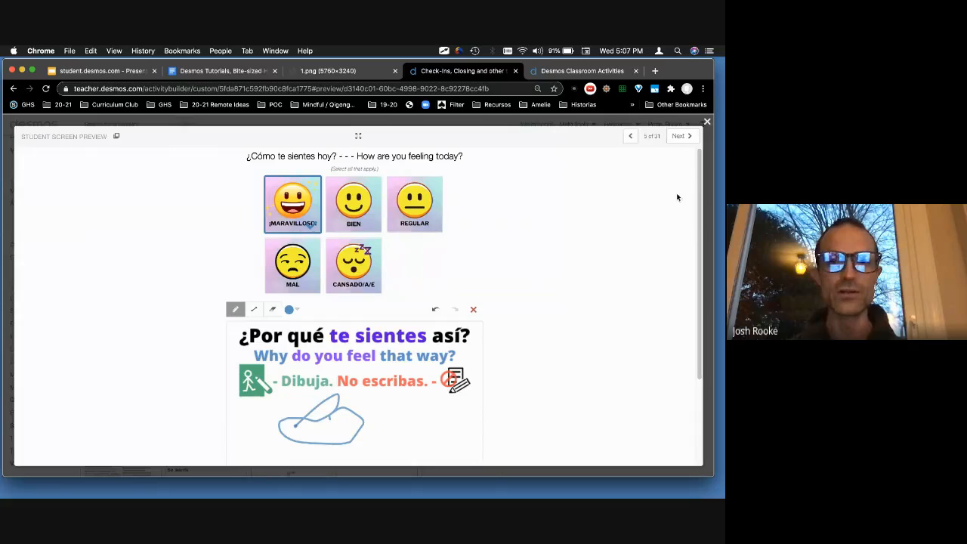
Step: Advance past the "Checking In" and "What's New?" screens and select "Está parcialmente nublado" and "Está regular" for "¿Qué tiempo hace?"
click(690, 136)
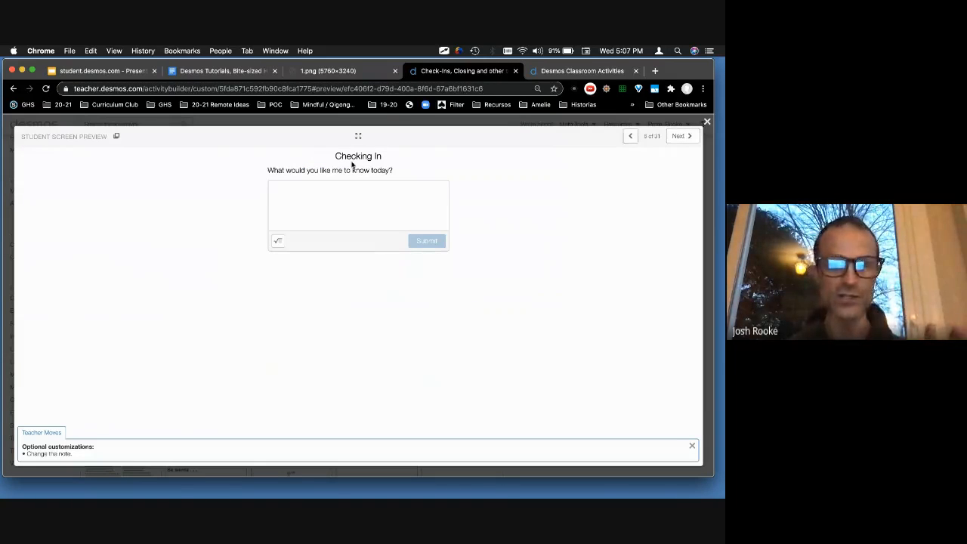
click(677, 135)
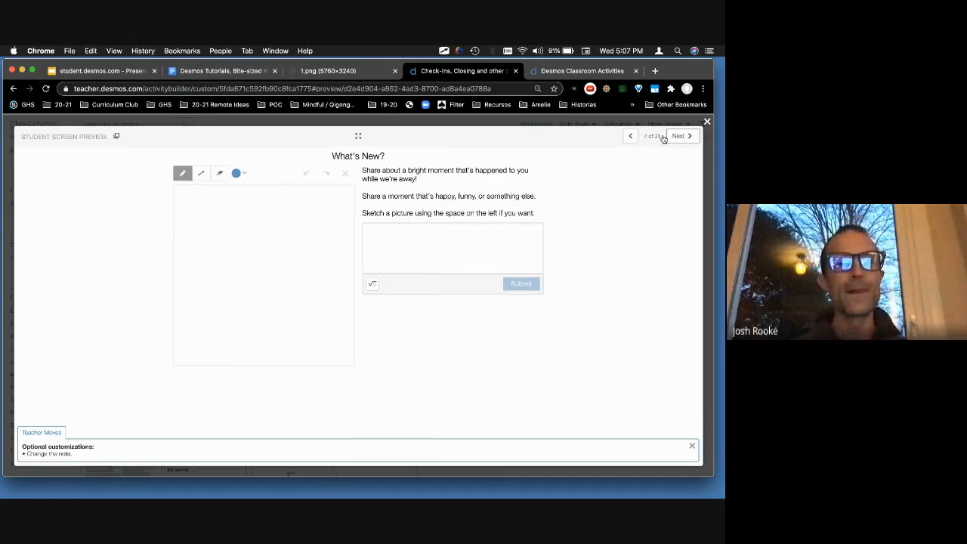
click(682, 137)
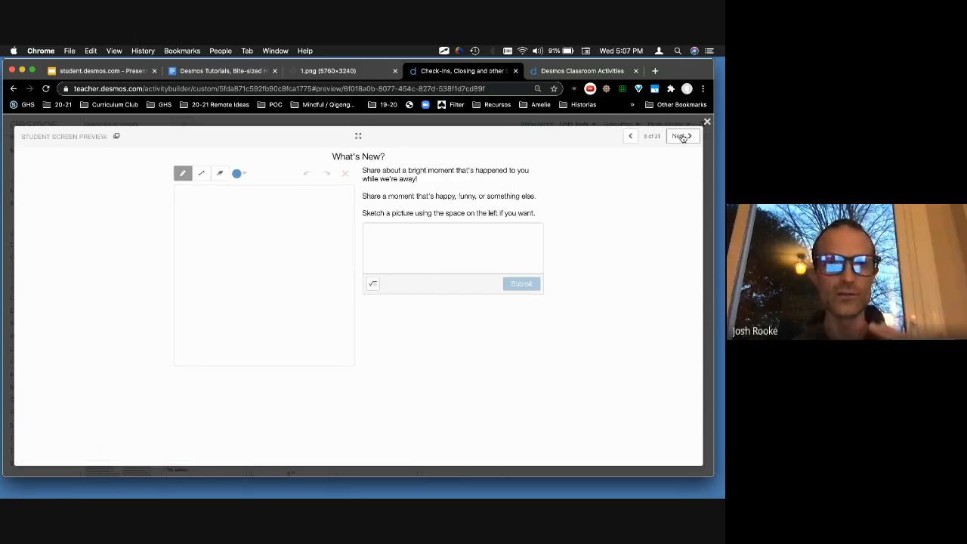
click(359, 219)
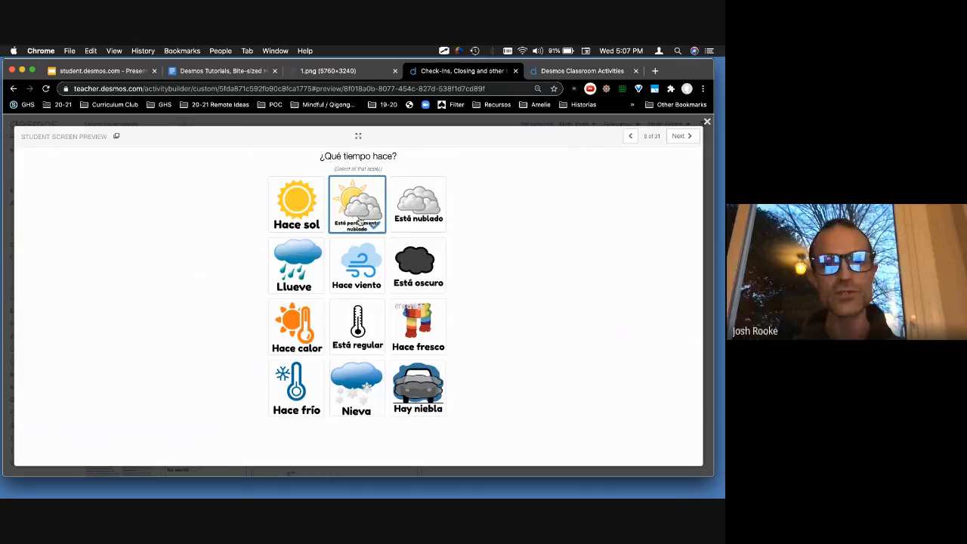
click(355, 313)
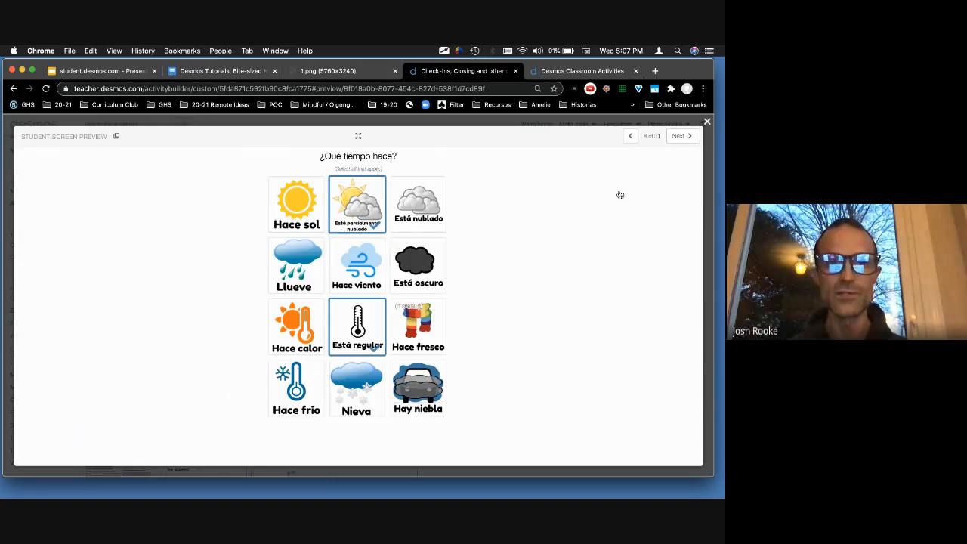
Step: Select the strongly oscillating graph on the stress-level screen, and draw a rising and falling curve on the energy-level sketch screen
click(682, 136)
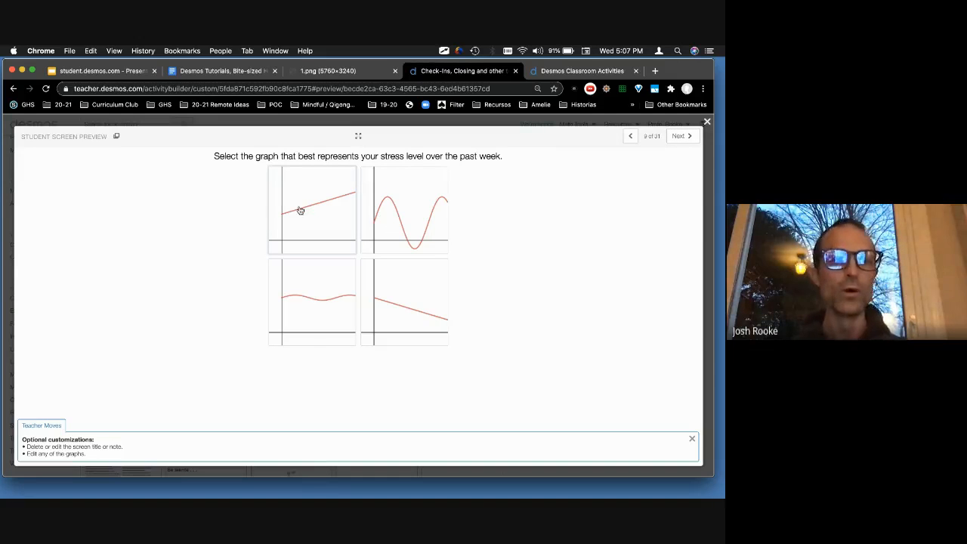
click(422, 244)
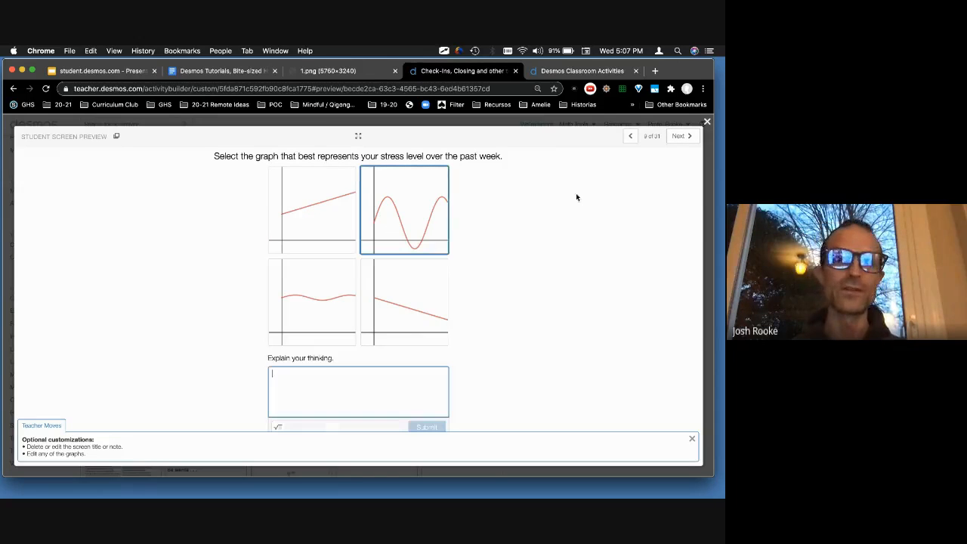
click(679, 137)
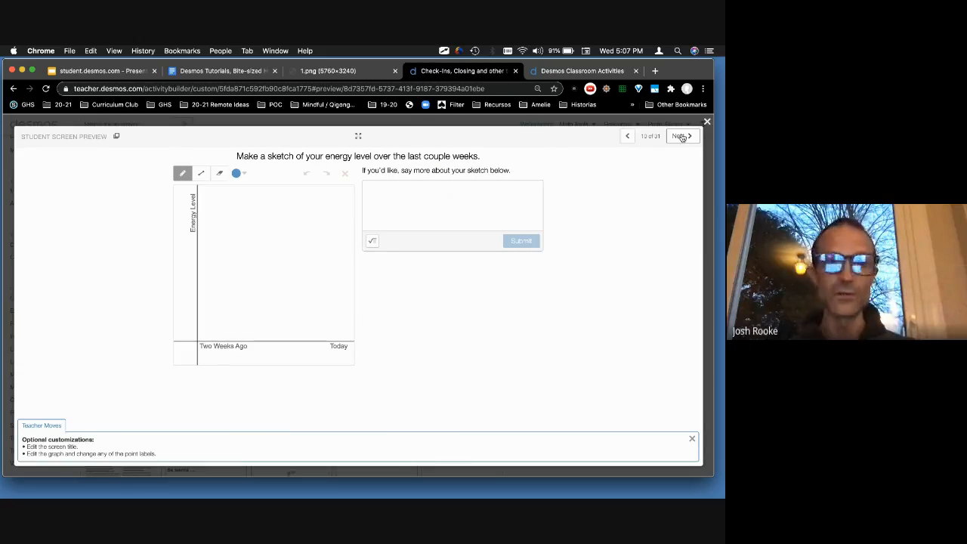
mouse_move(194, 242)
mouse_down()
mouse_move(290, 293)
mouse_move(322, 236)
mouse_up()
drag(351, 272, 350, 273)
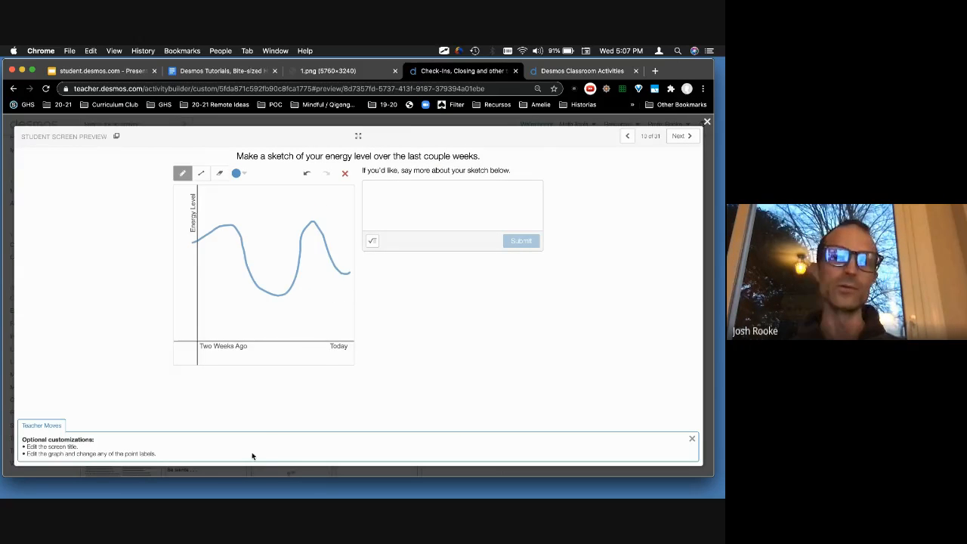
click(381, 190)
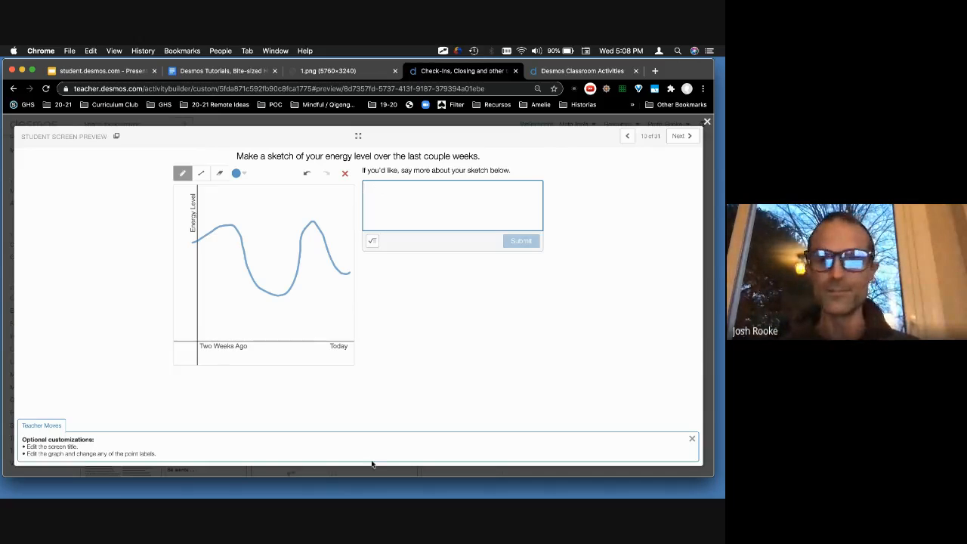
Step: Advance past the "Agree/Disagree" and "El objetivo de hoy" preview screens to the "¿Cuál práctica tu prefieres hacer?" question
click(676, 135)
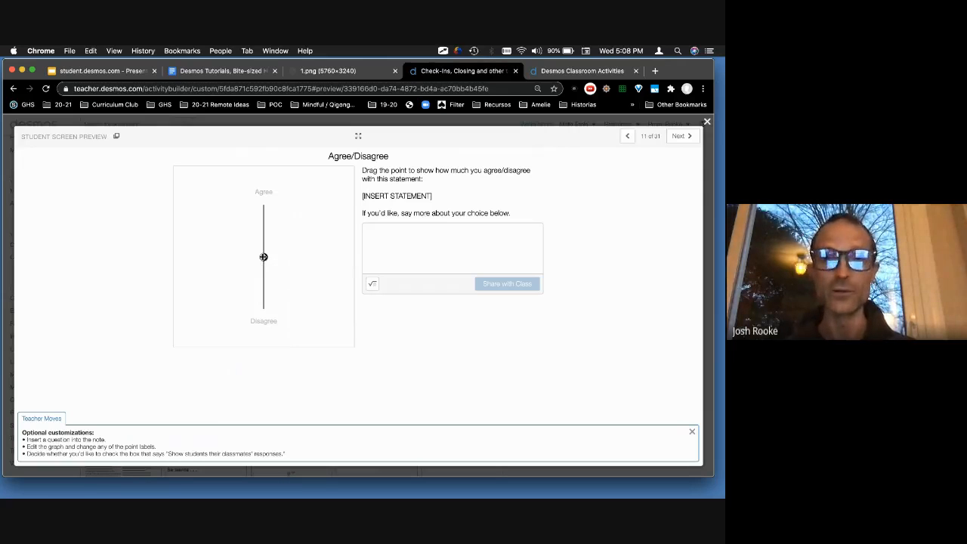
click(689, 137)
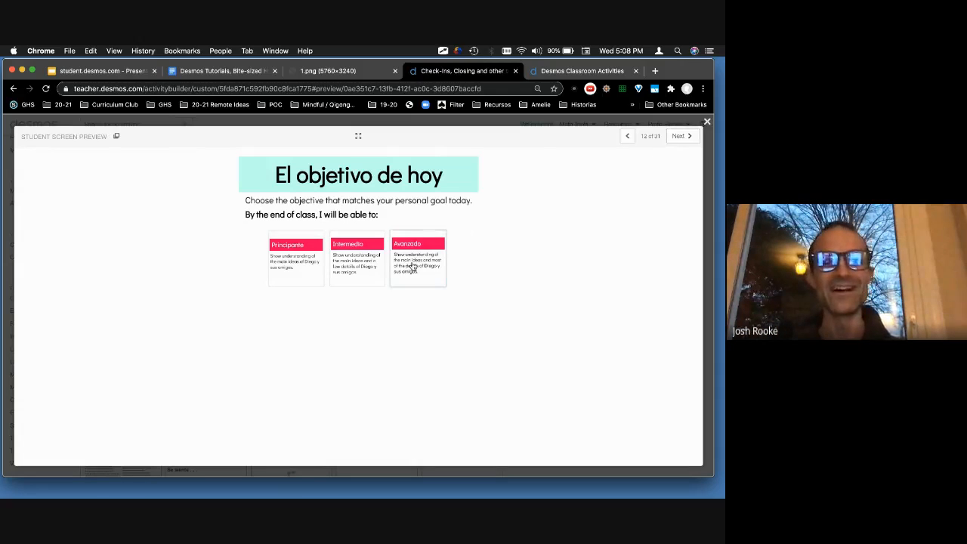
click(688, 135)
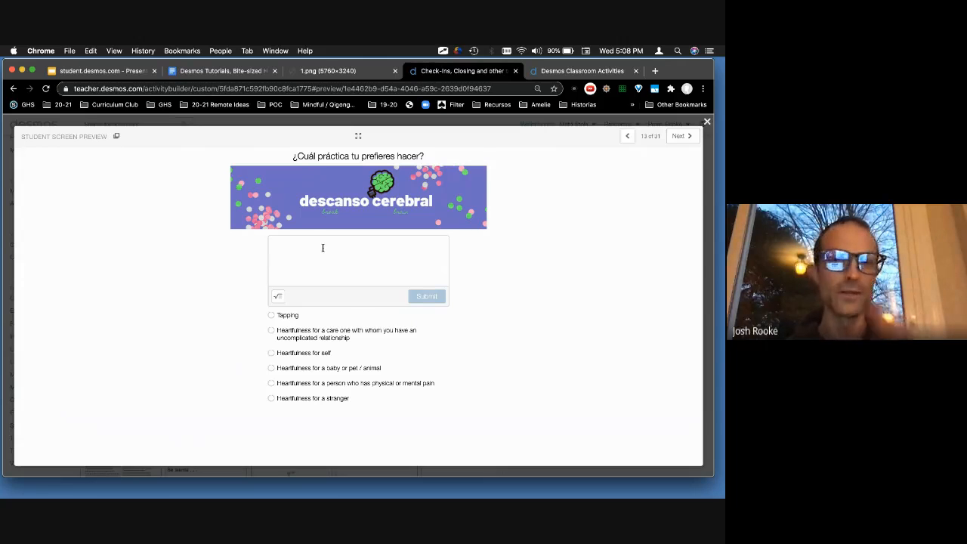
Step: Activate the answer box and choose Tapping, "Heartfulness for a baby or pet / animal" and finally "Heartfulness for a stranger"
click(323, 248)
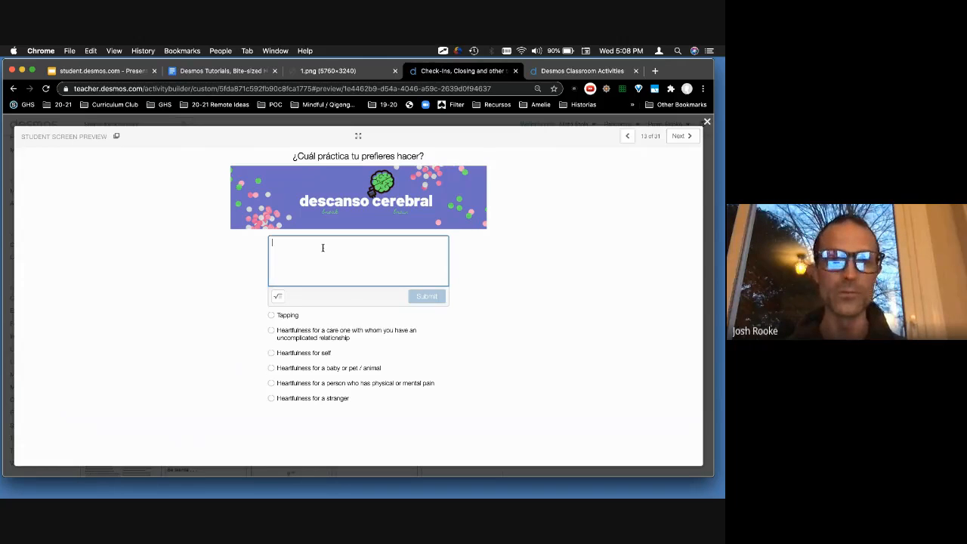
click(271, 315)
click(303, 257)
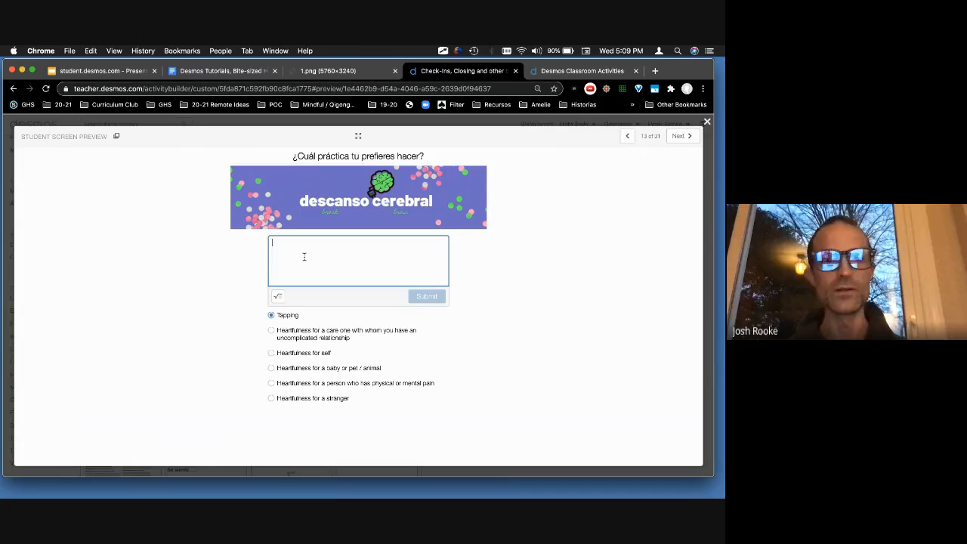
click(271, 368)
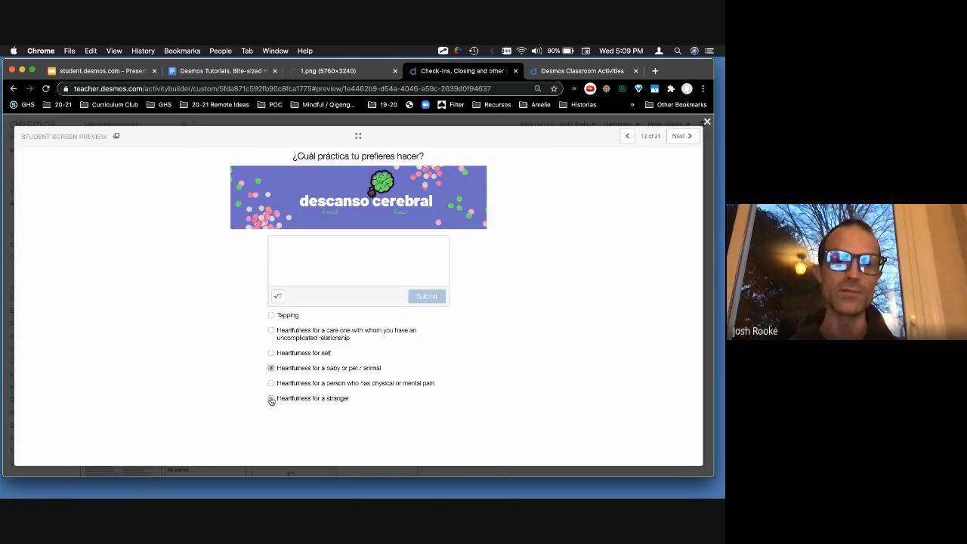
click(272, 398)
Step: Advance to the "Image and multiple choice / describe." screen, highlight its title, and tick "rico", "malo" and "trabajador"
click(685, 136)
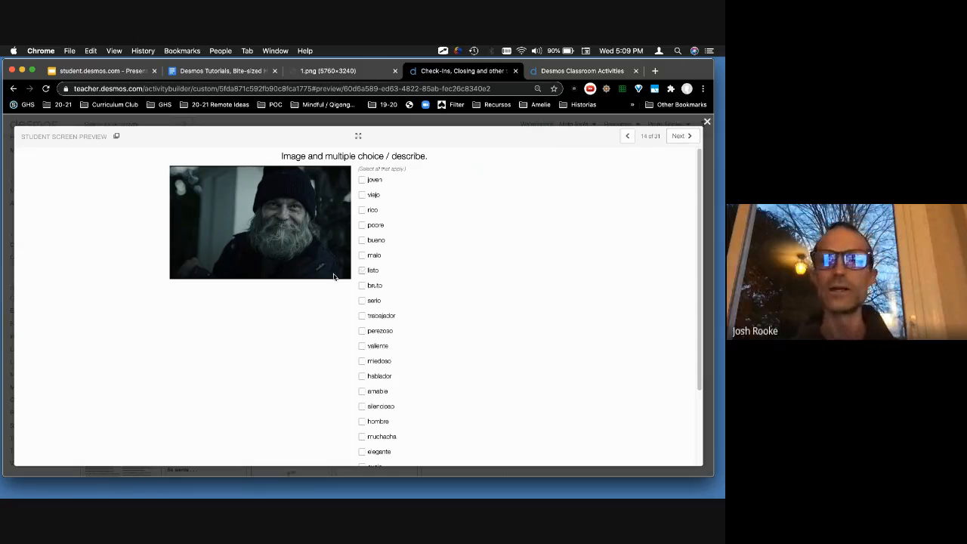
drag(280, 156, 417, 156)
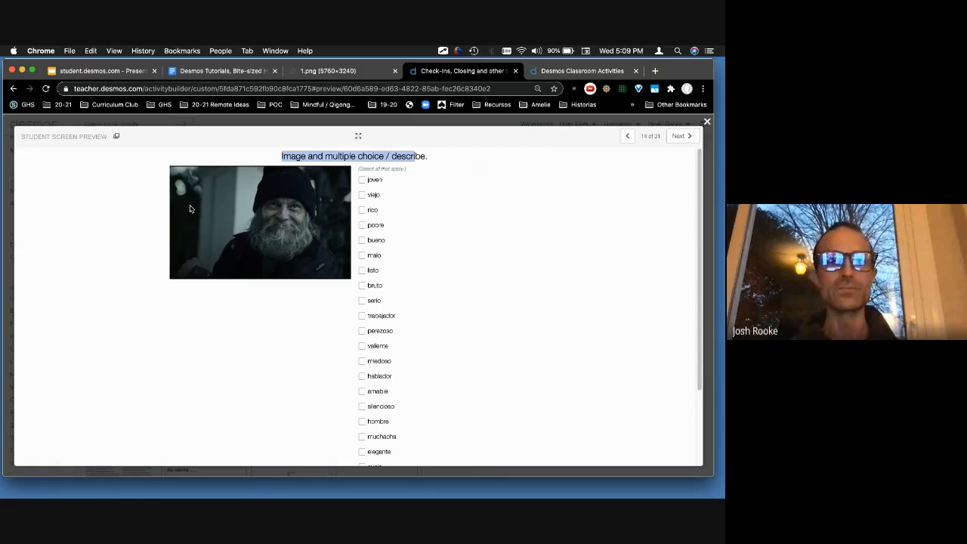
click(363, 211)
click(363, 317)
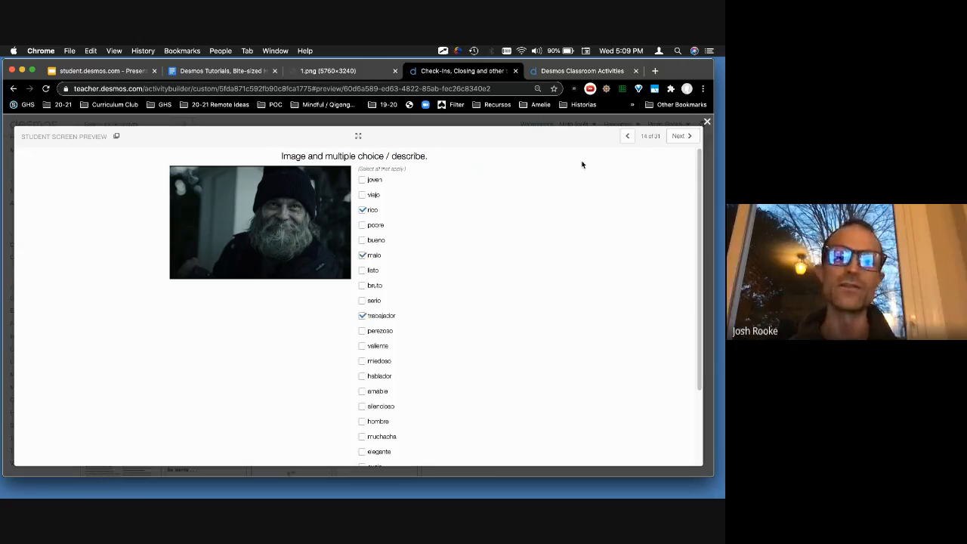
Step: Advance to the Julia de Burgos reading screen, highlight its "Leer" instruction, and activate the answer box
click(692, 139)
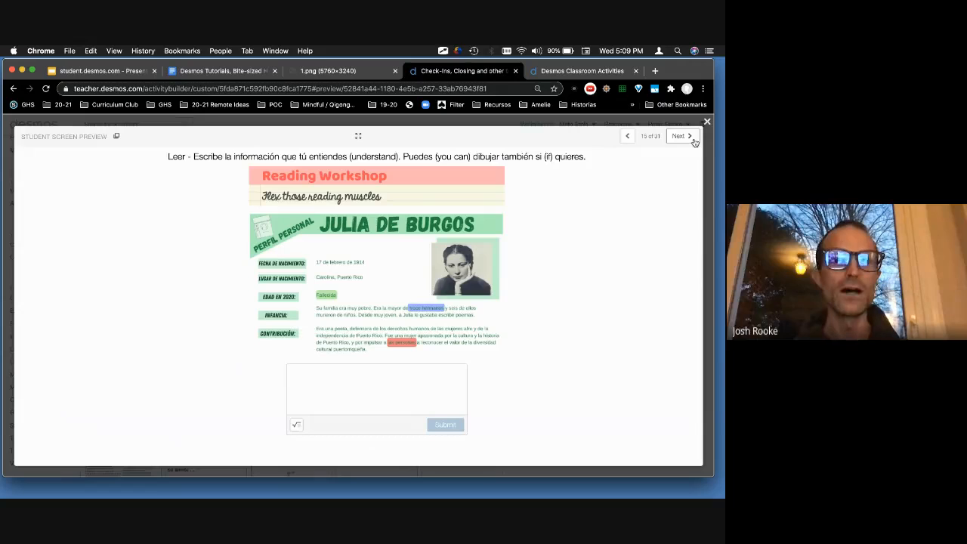
drag(148, 155, 572, 157)
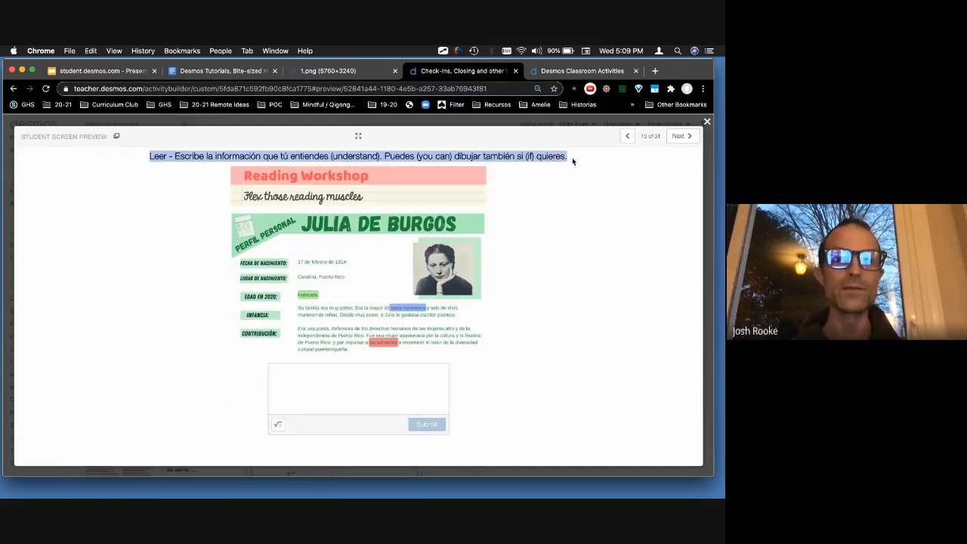
click(300, 371)
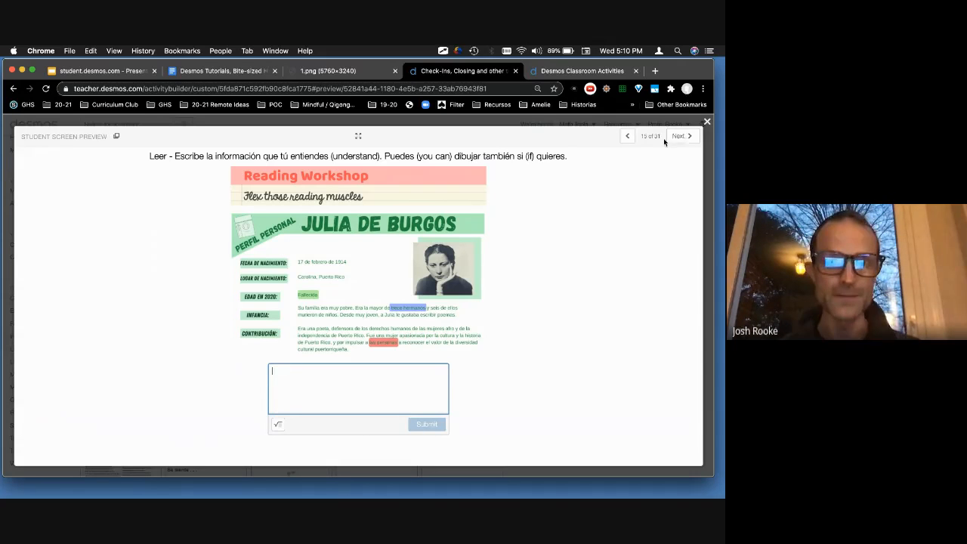
Step: Advance to the "La estrategia" lyrics screen, underline "Y no decir que te extraño", and circle the word "tanto"
click(682, 135)
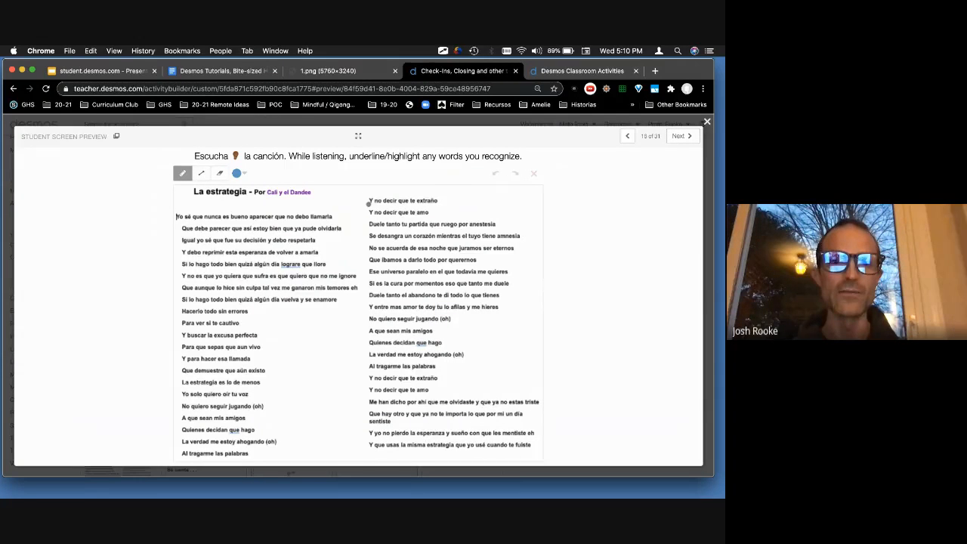
drag(369, 203, 438, 202)
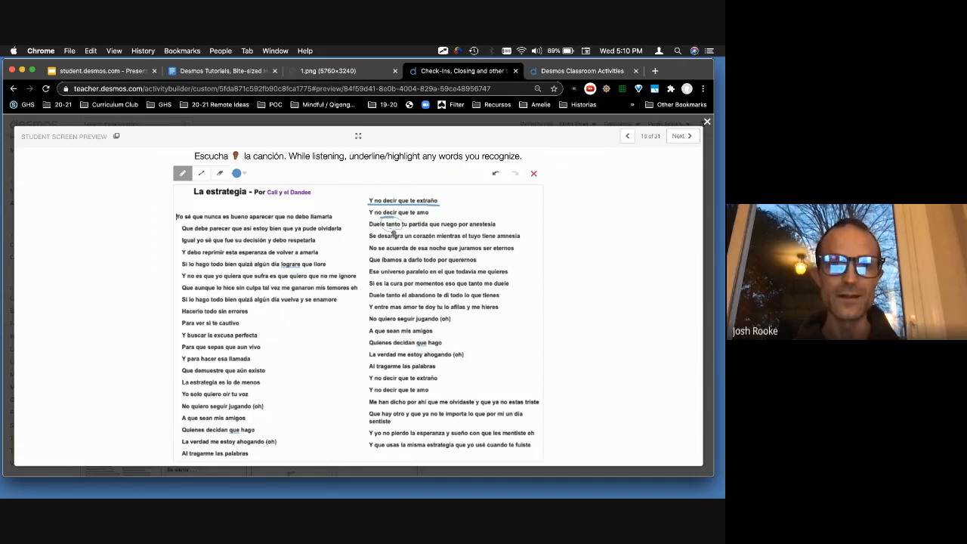
drag(393, 233, 395, 231)
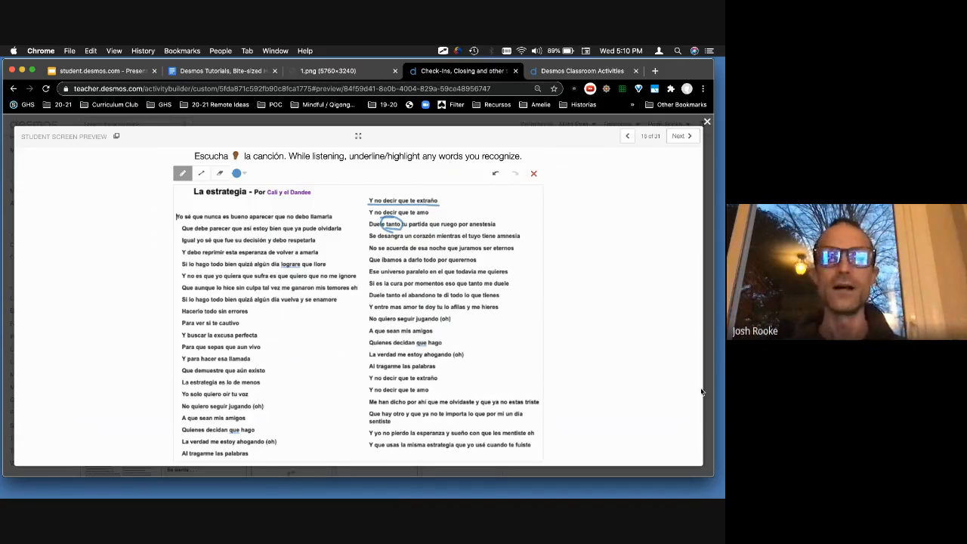
Step: Advance past the emoji feelings screen to the text-placeholder screen, highlight its title, and move through the placeholder lines in the answer box
click(680, 138)
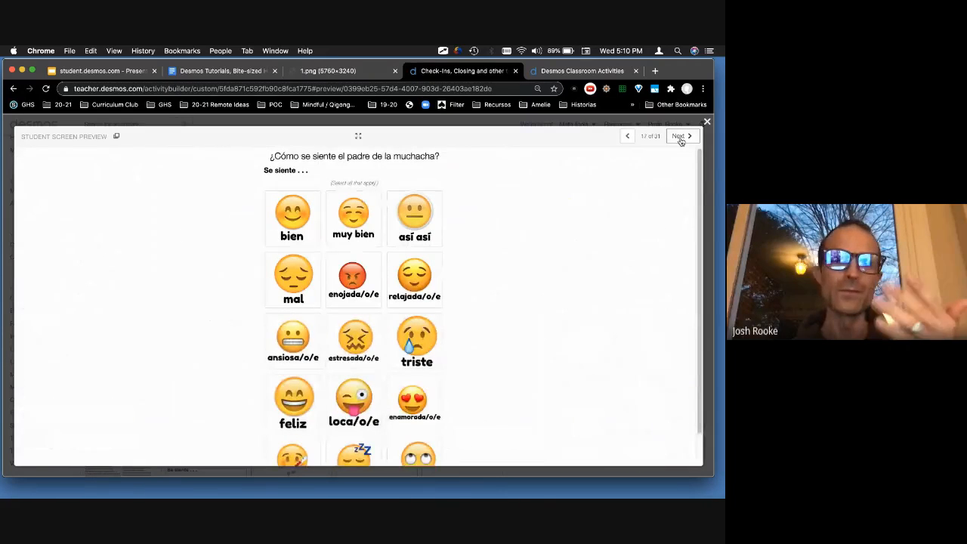
click(680, 137)
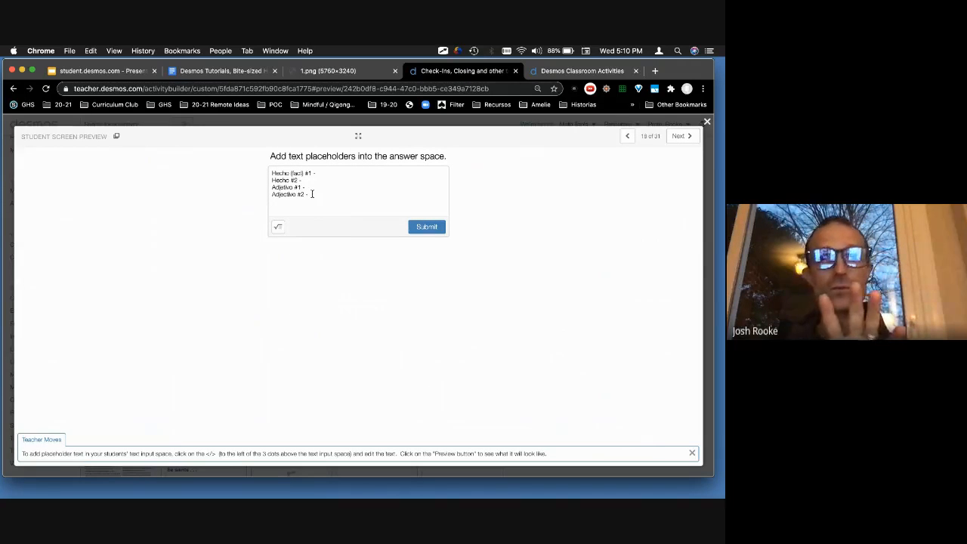
triple_click(270, 156)
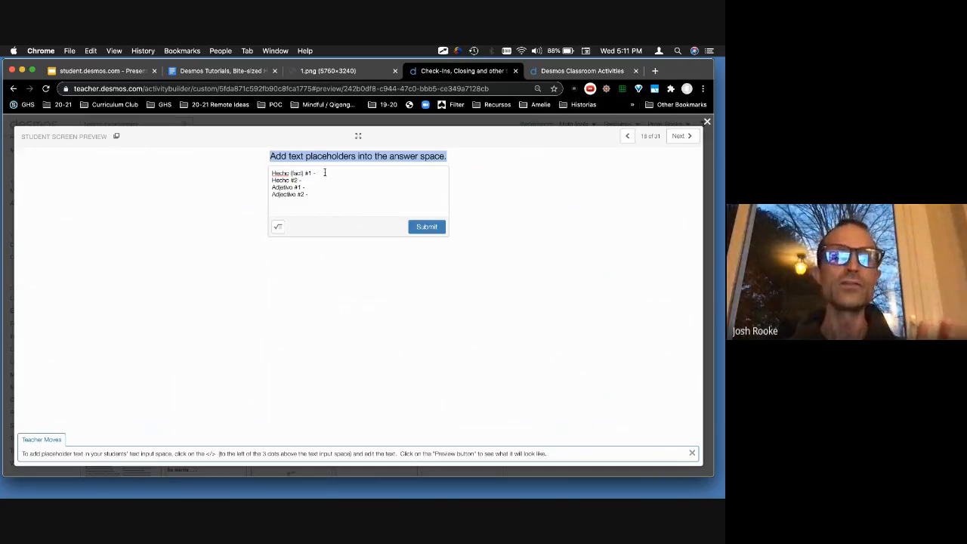
click(331, 175)
key(Down)
key(Down)
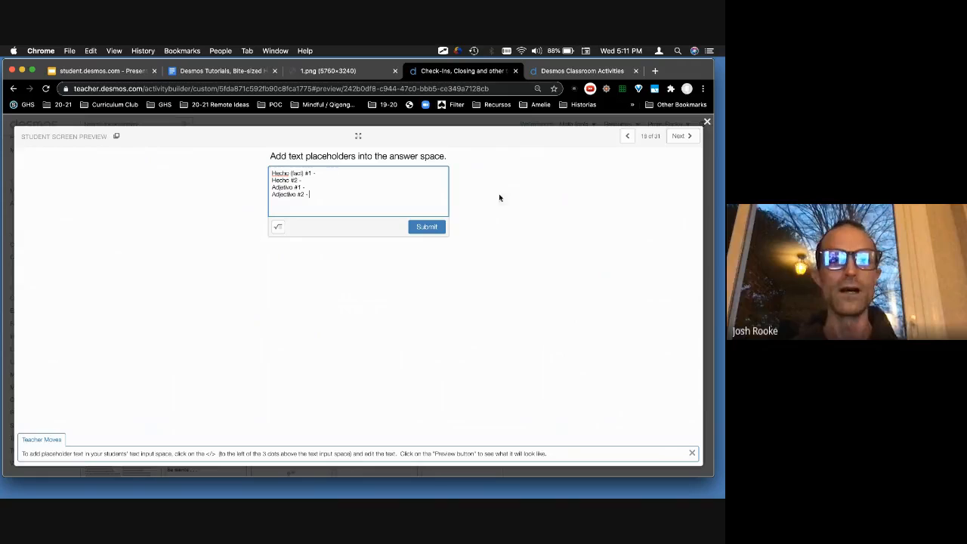
Step: Advance to the card sort and stack "amable" with "silencioso/a", "elegante" with "chatty", "elegant" with "kind", and "muchacha" with "silent"
click(687, 136)
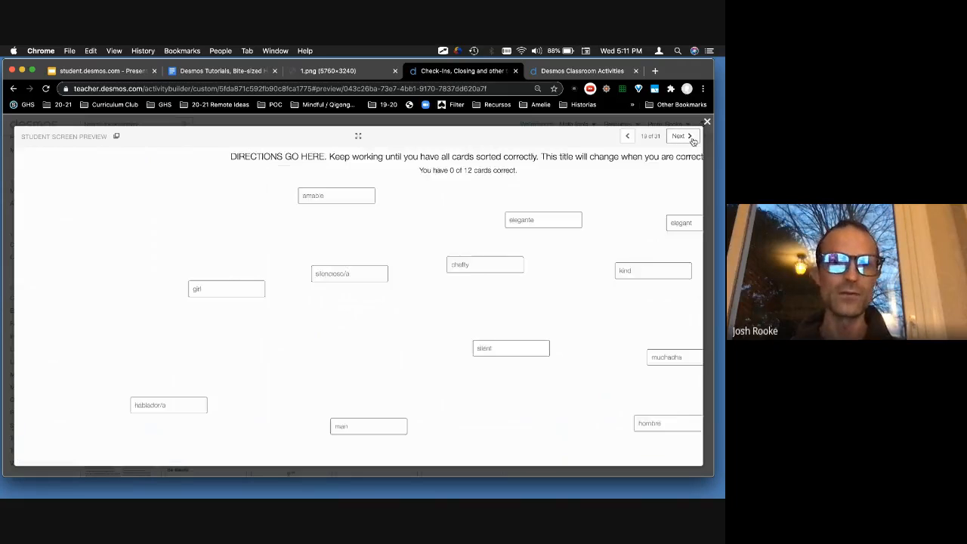
drag(218, 197, 252, 275)
drag(425, 222, 368, 270)
drag(602, 216, 552, 264)
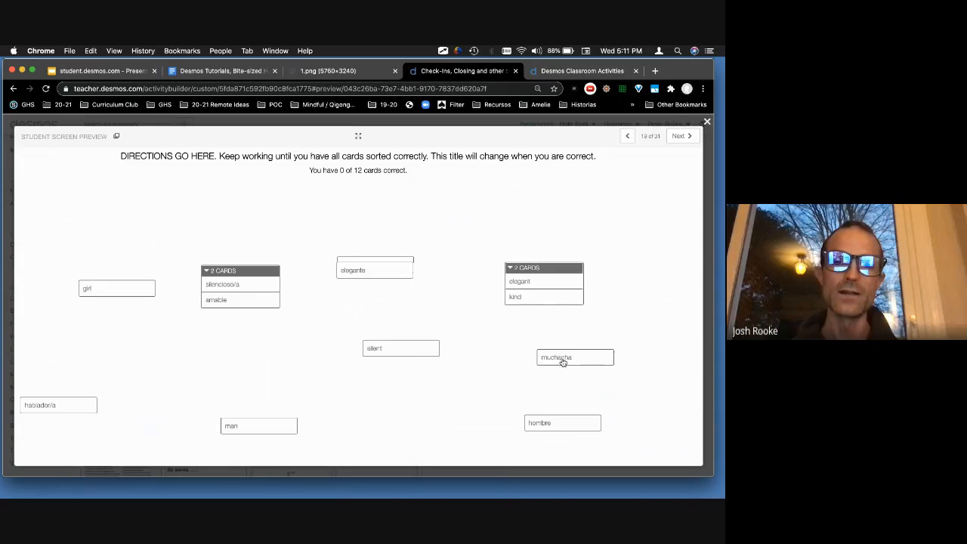
drag(563, 361, 384, 357)
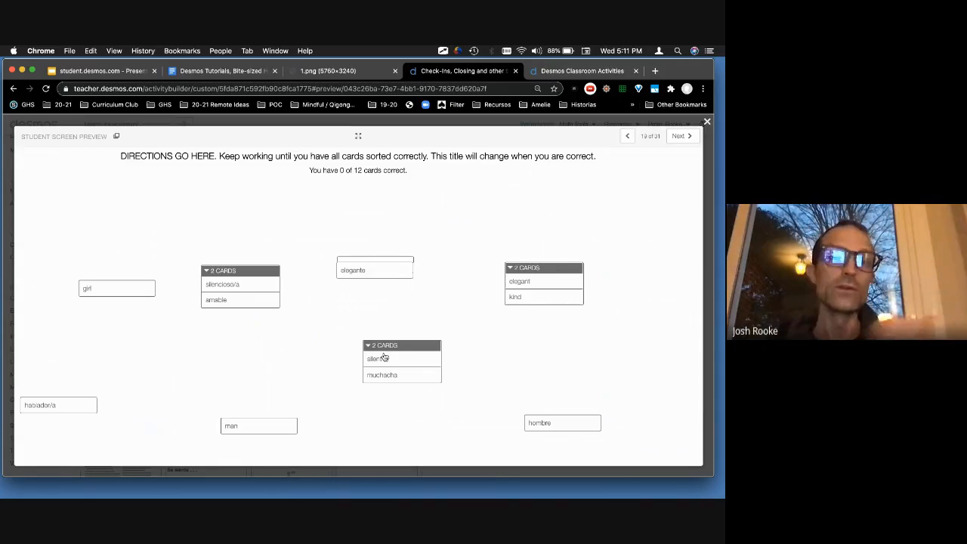
Step: Advance to the photo-matching screen, stack the "La Estrategia" photo with the "papel rosado" description and the hands photo with the "En secreto" description
click(683, 135)
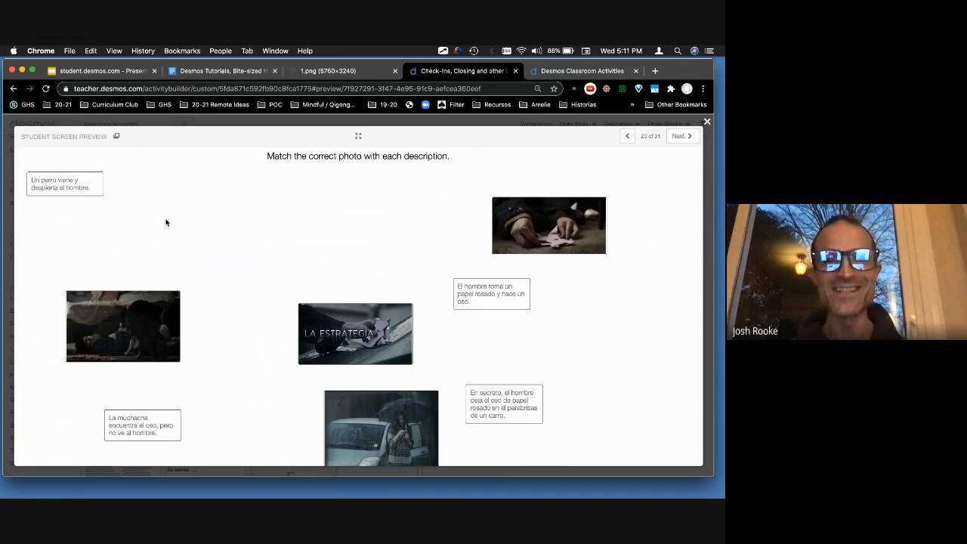
drag(344, 322, 493, 297)
drag(548, 225, 505, 412)
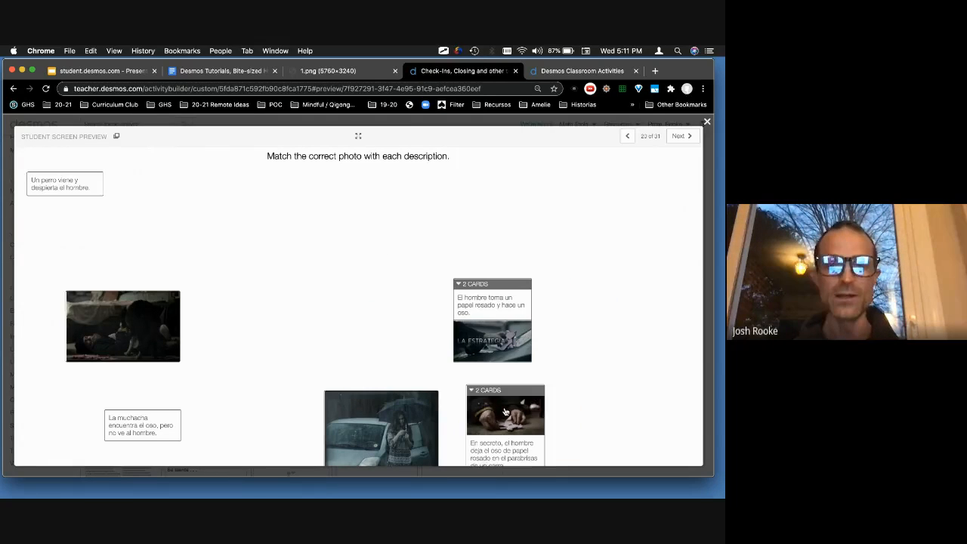
Step: Page through the Blooket score and "Revisar y escribir" screens to the question about the next homework assignment
click(685, 136)
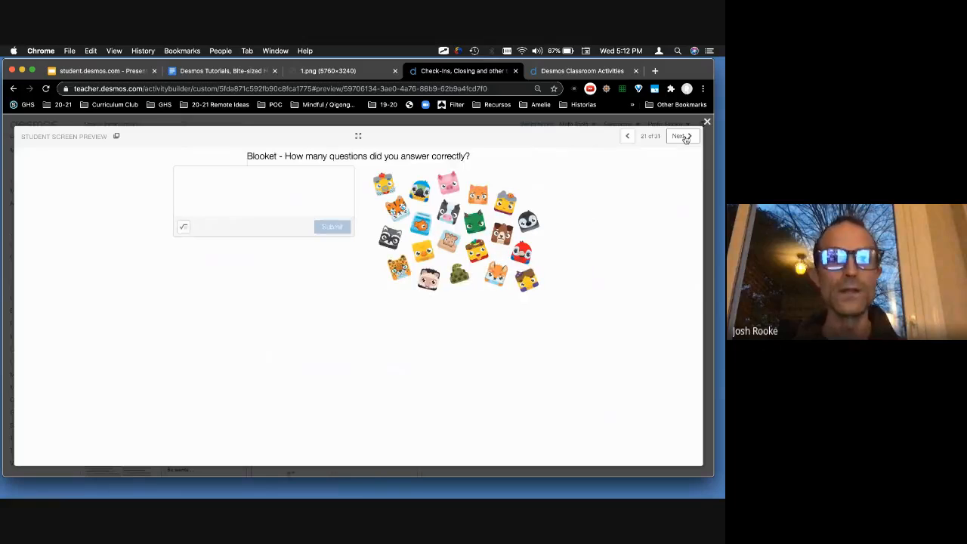
click(219, 197)
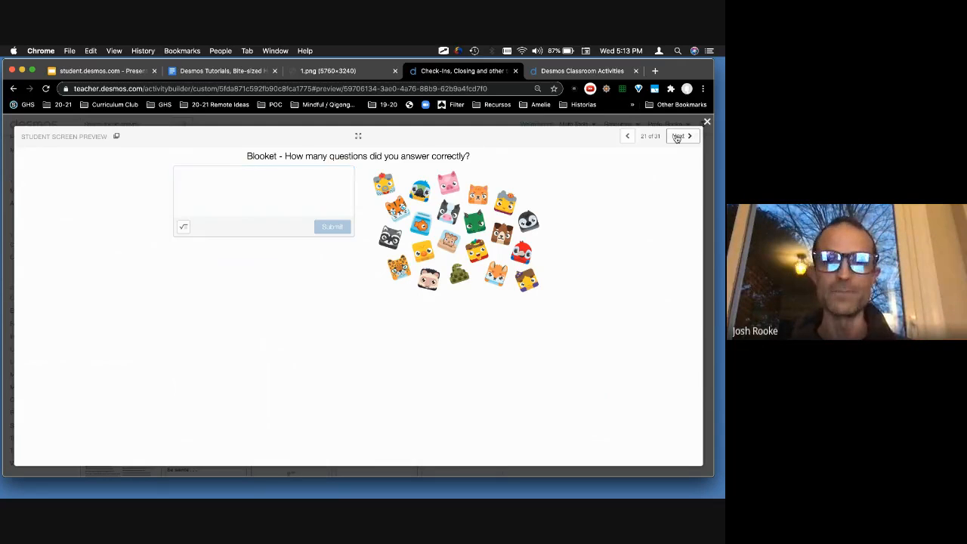
click(677, 136)
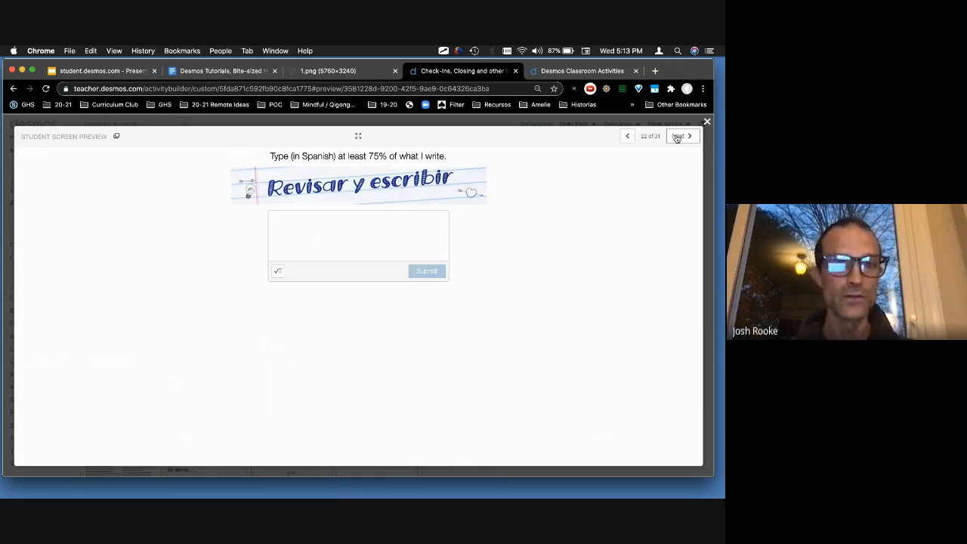
click(678, 136)
click(678, 136)
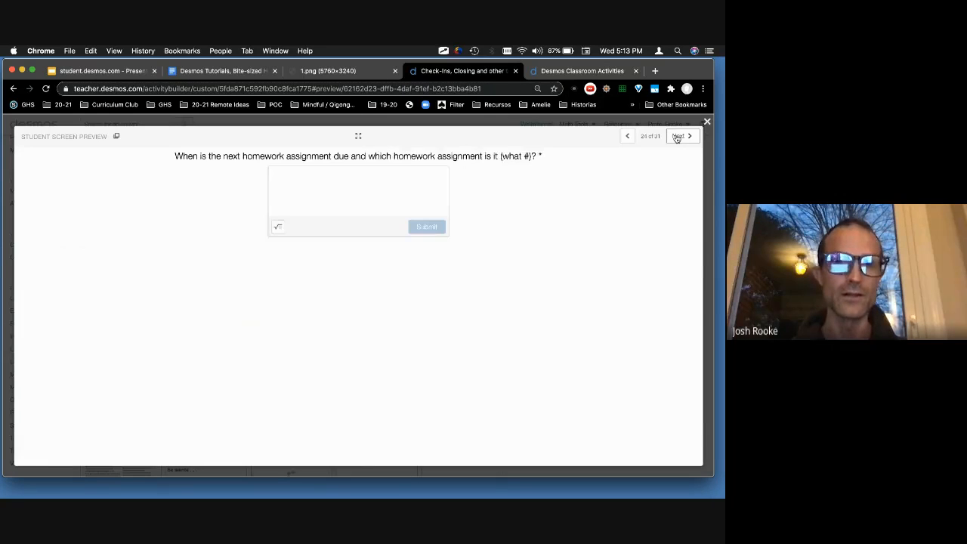
Step: Page through the closing reflection screens, including the honesty, lesson opinion and Spanish understanding questions, to the final preview screen
click(678, 136)
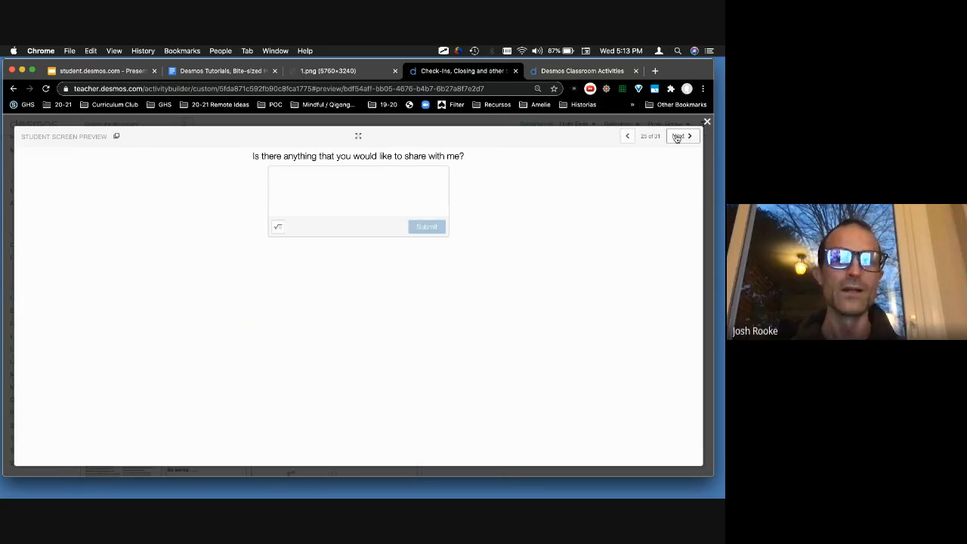
click(677, 136)
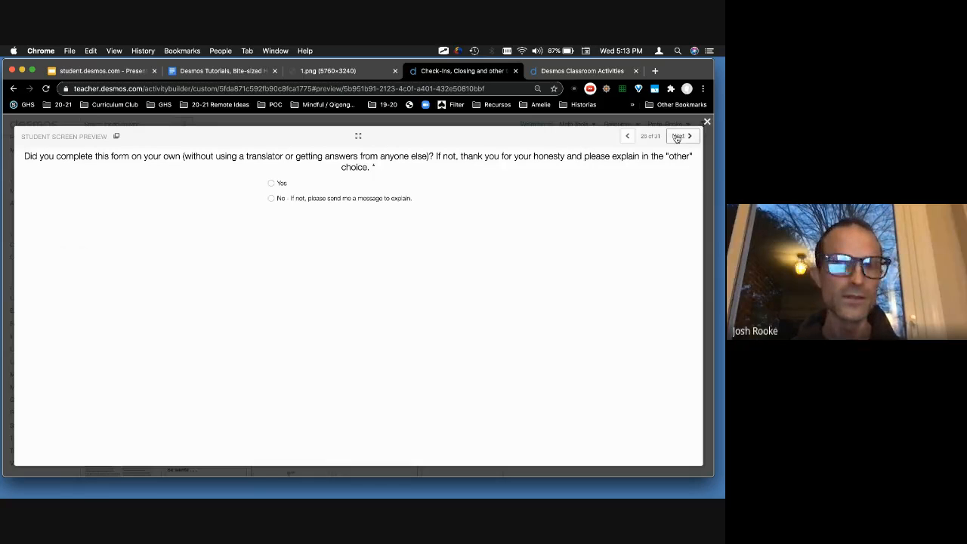
click(677, 136)
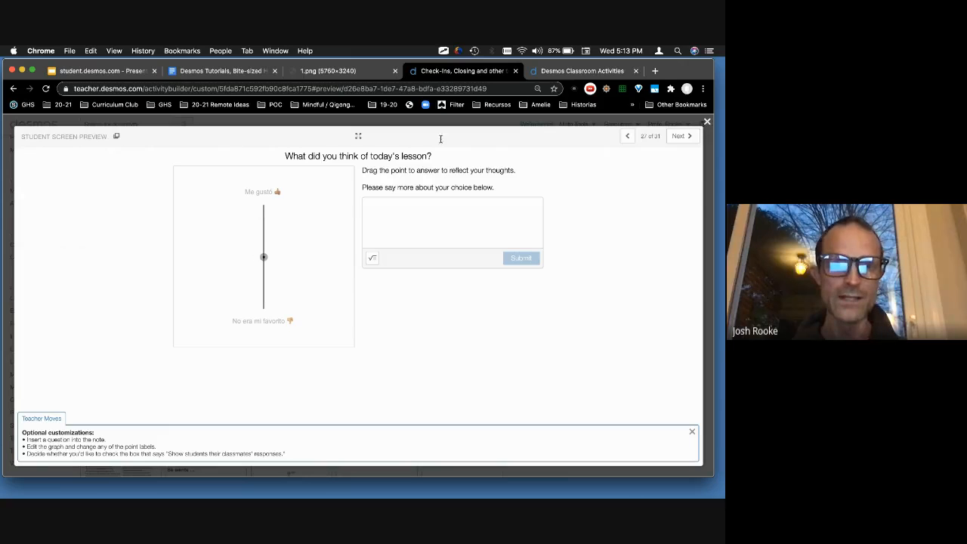
click(676, 137)
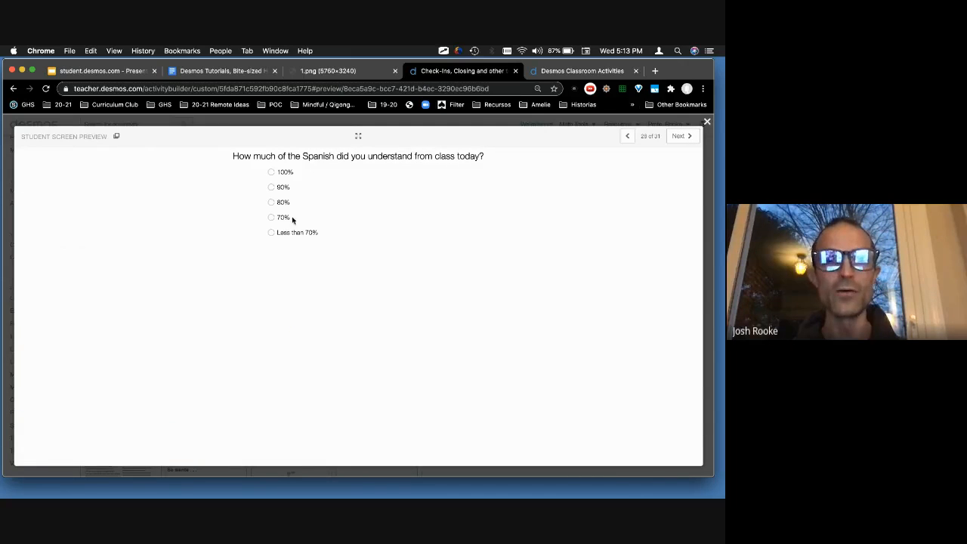
click(691, 137)
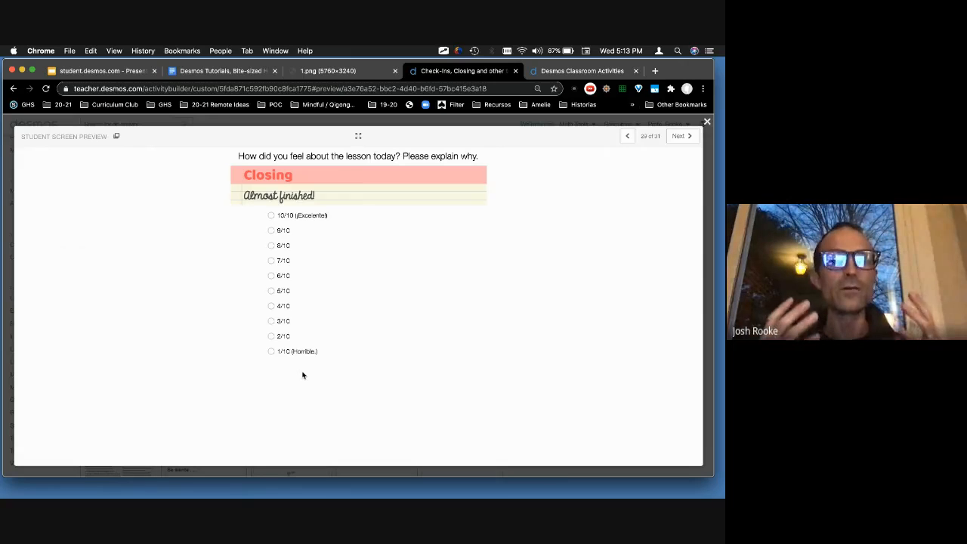
click(684, 136)
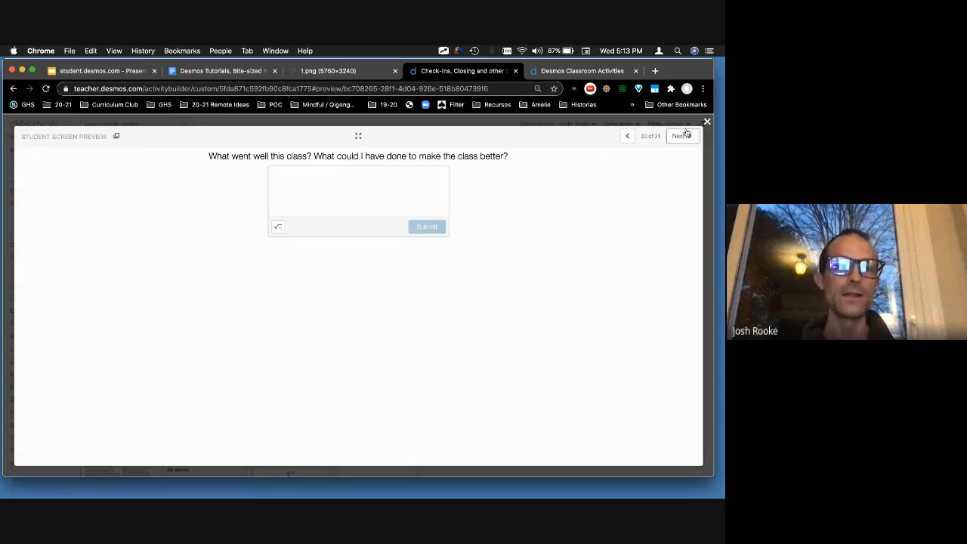
click(684, 135)
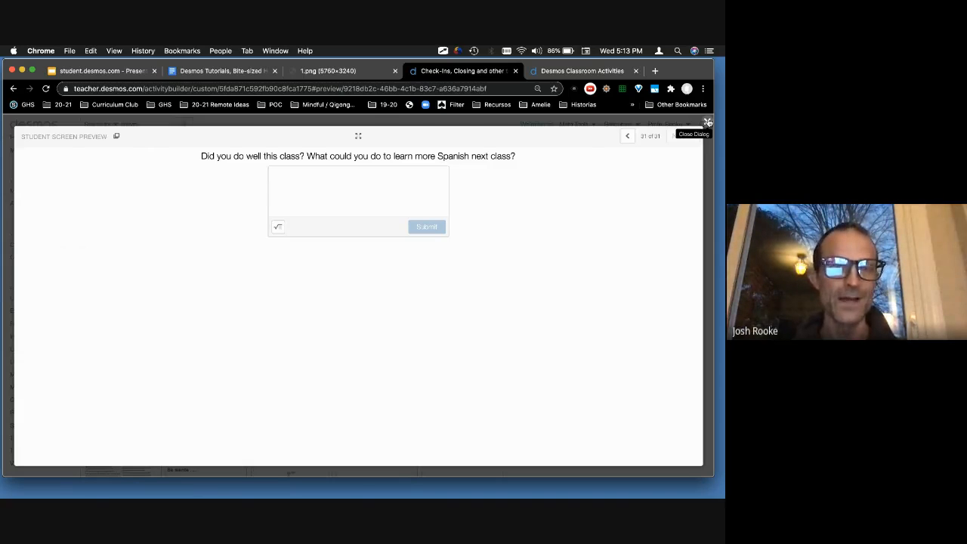
Step: Close the student preview and open the list of custom activities
click(707, 122)
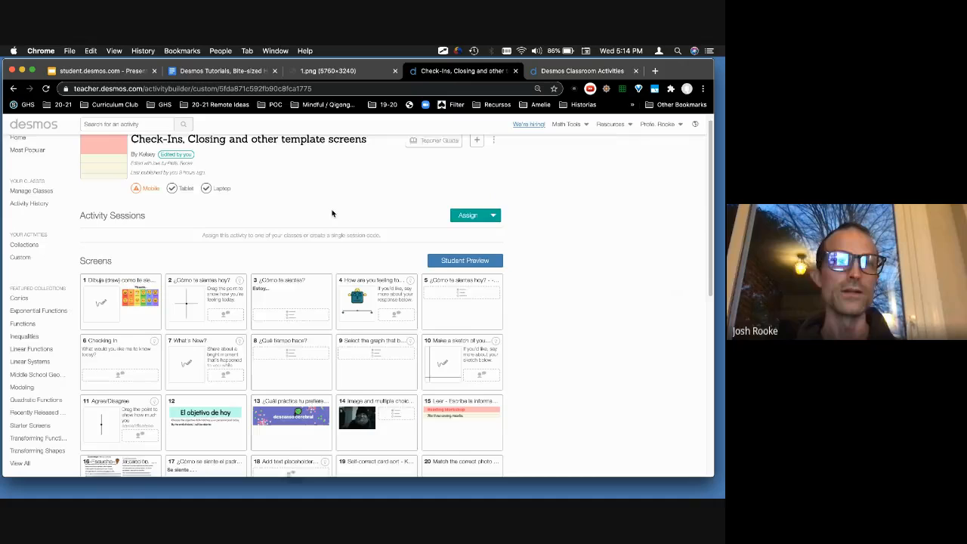
scroll(332, 213, up, 1)
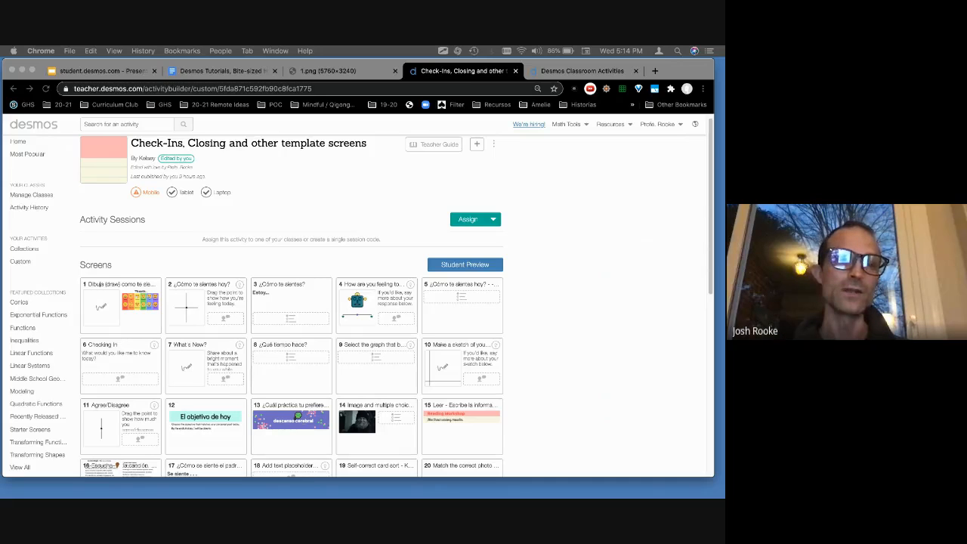
scroll(264, 236, up, 1)
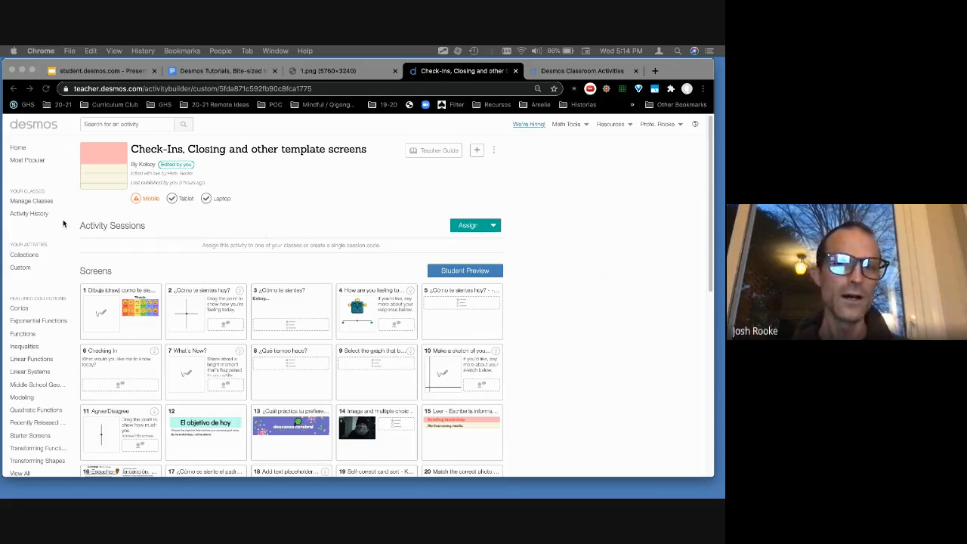
click(19, 272)
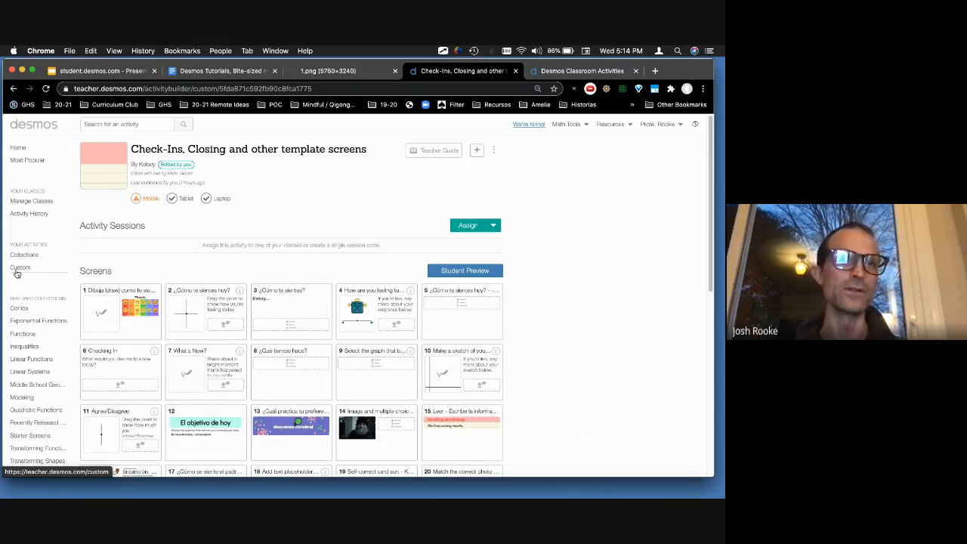
click(17, 274)
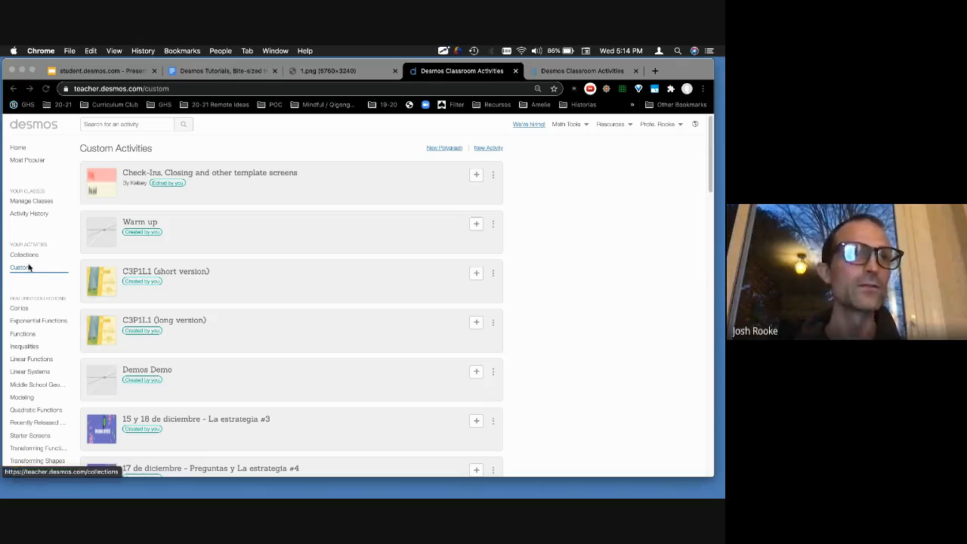
mouse_move(36, 266)
mouse_down()
mouse_move(12, 262)
mouse_move(32, 276)
mouse_move(30, 261)
mouse_up()
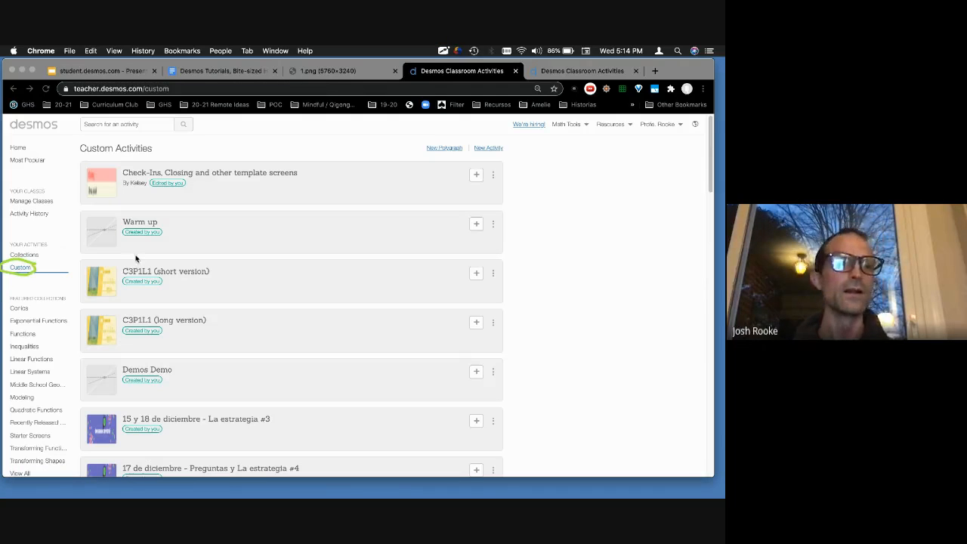
click(173, 276)
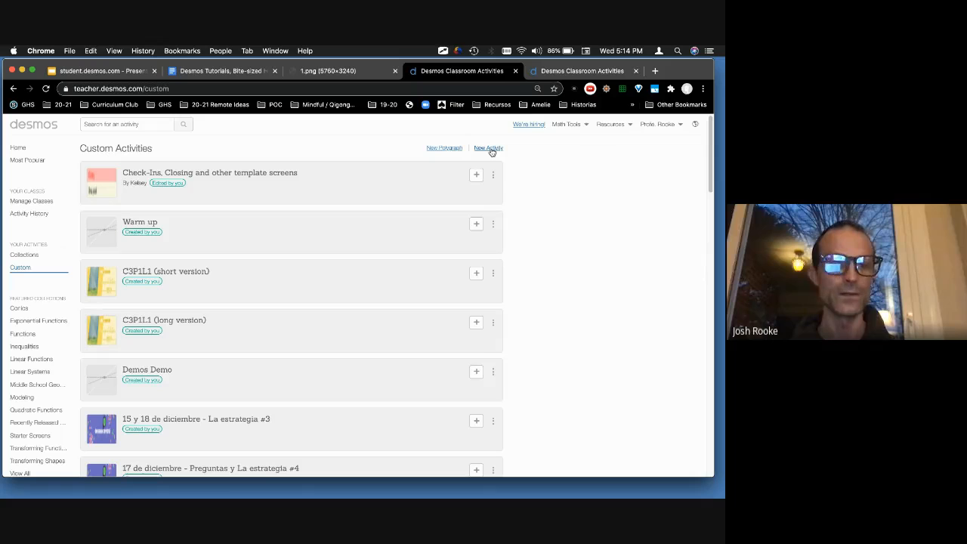
Step: Create a new activity titled "Desmos Demo 12/23" with link sharing
key(super+equal)
key(super+equal)
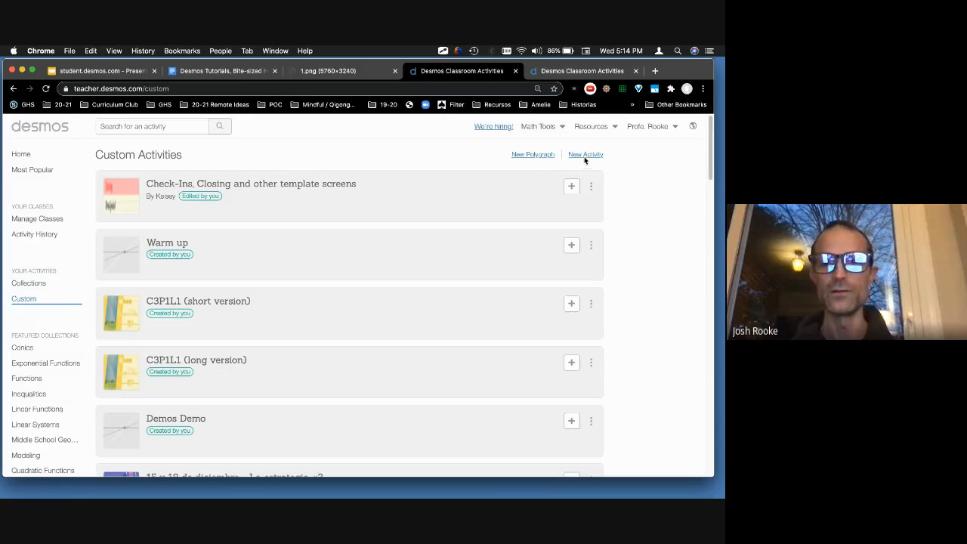
click(583, 156)
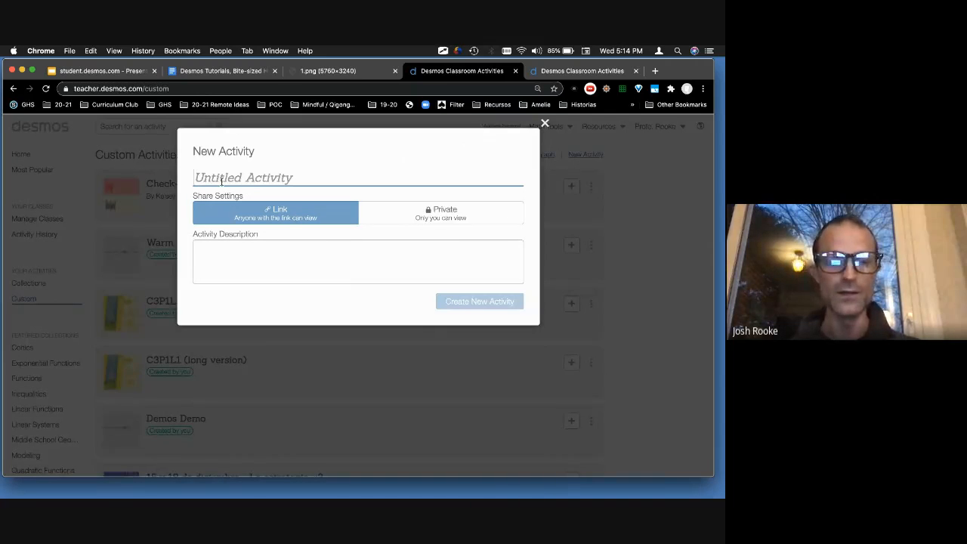
text(Desmos Demo)
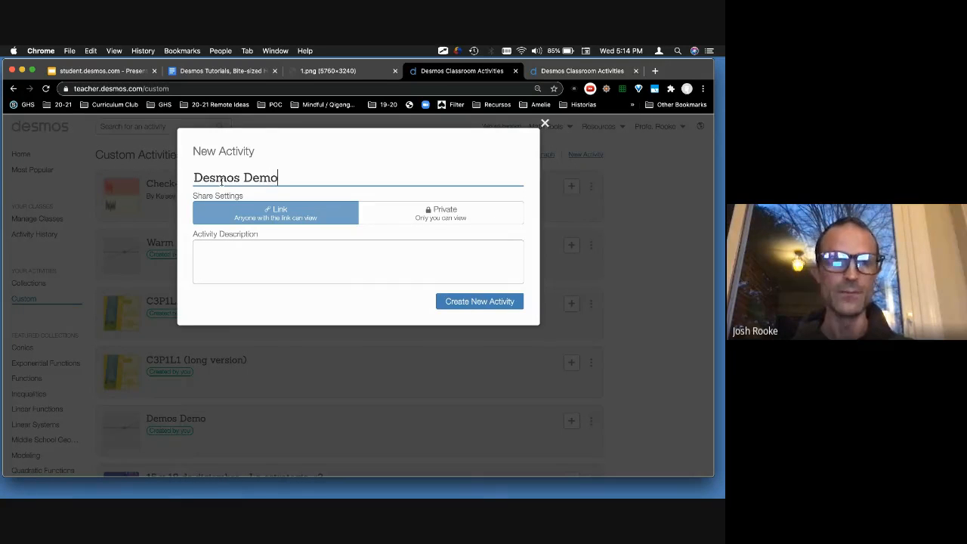
text( 12/24)
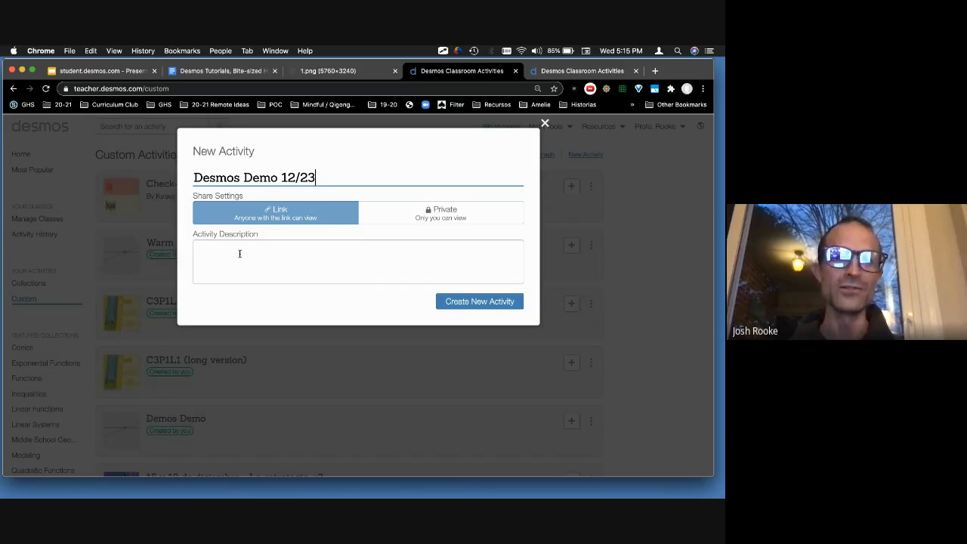
click(477, 306)
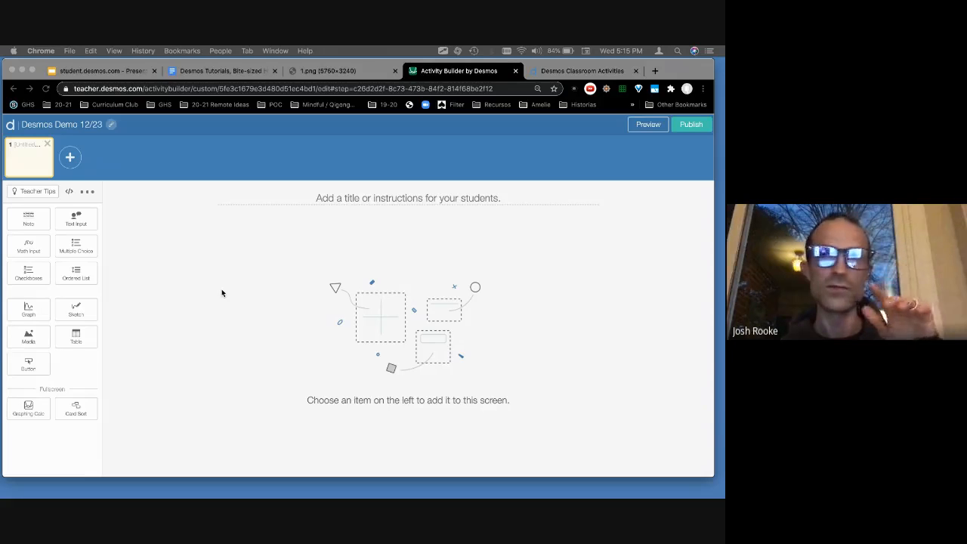
Step: Title the first activity screen "Instructions"
click(376, 199)
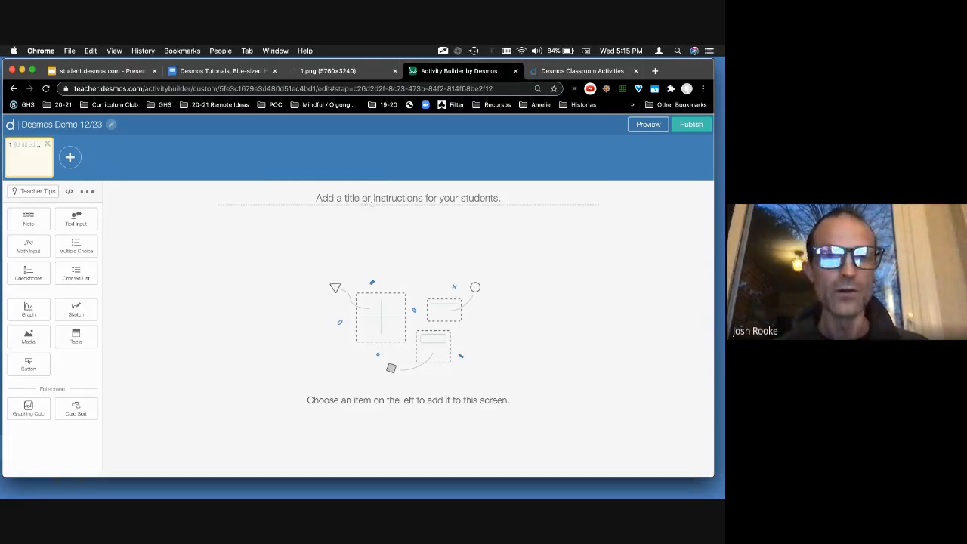
text(Res)
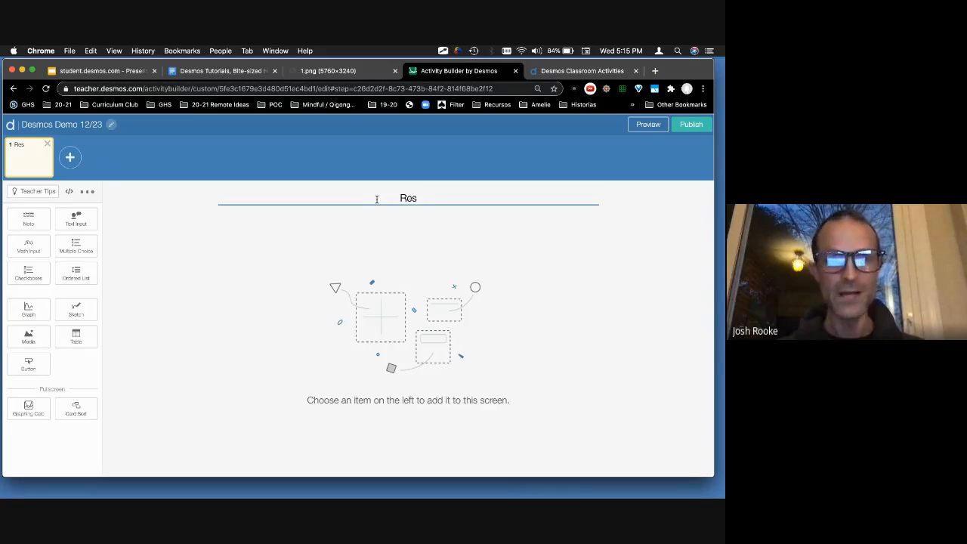
text(ad)
key(BackSpace)
key(BackSpace)
key(BackSpace)
key(BackSpace)
key(BackSpace)
text(Instructions)
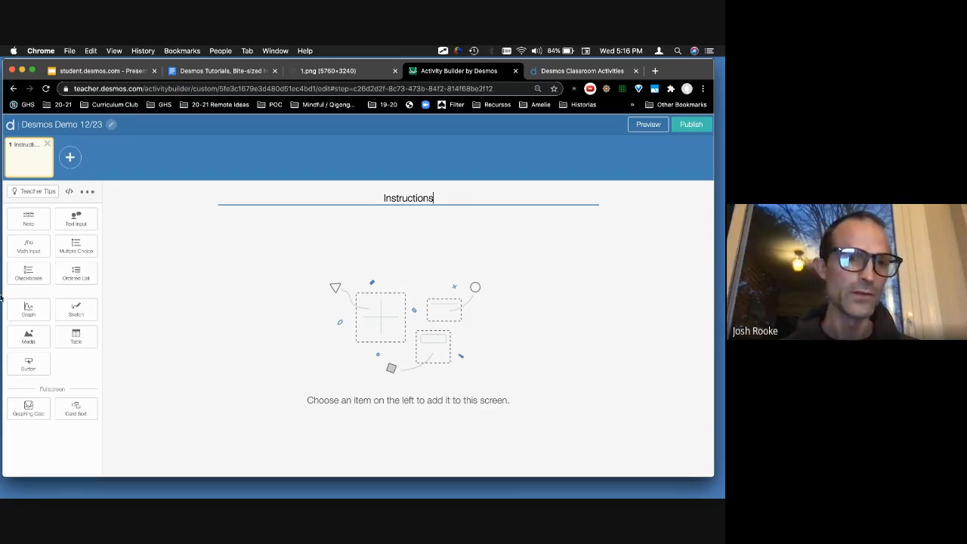
Step: Add a media component and a text input to the Instructions screen, placing the text input beneath the media with classmates' responses hidden
click(31, 338)
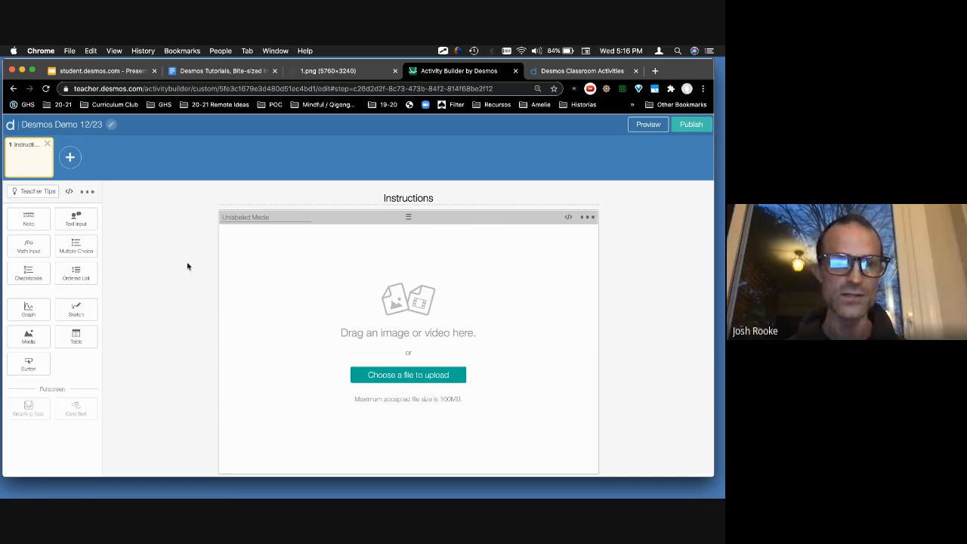
click(87, 224)
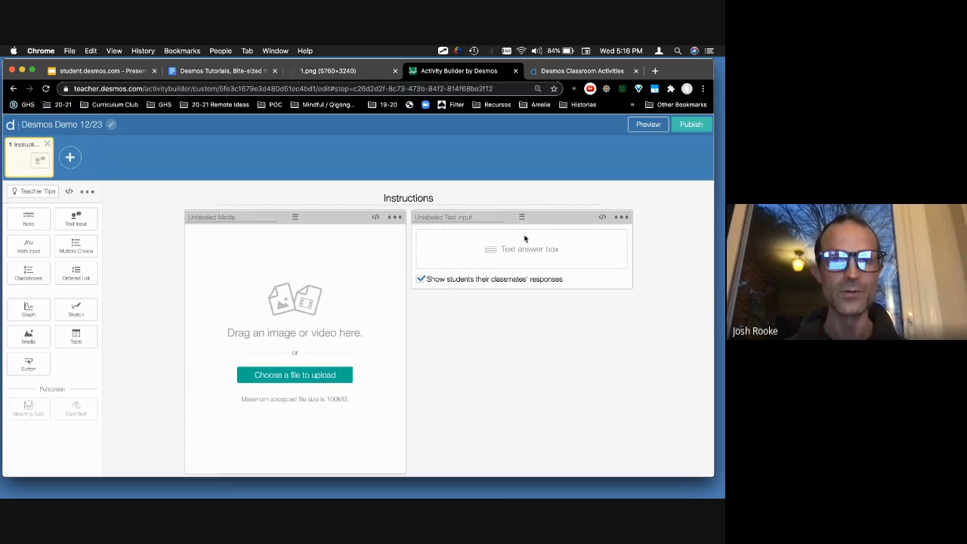
drag(522, 217, 341, 385)
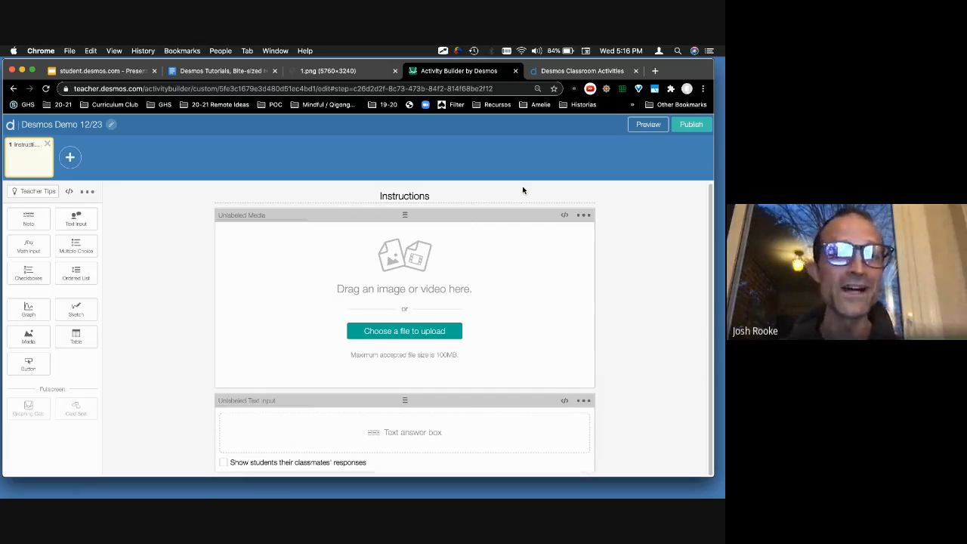
Step: Capture a screenshot of the "Aprender más sobre" infographic in the 1.png tab and upload it to the Instructions screen's media component
click(313, 72)
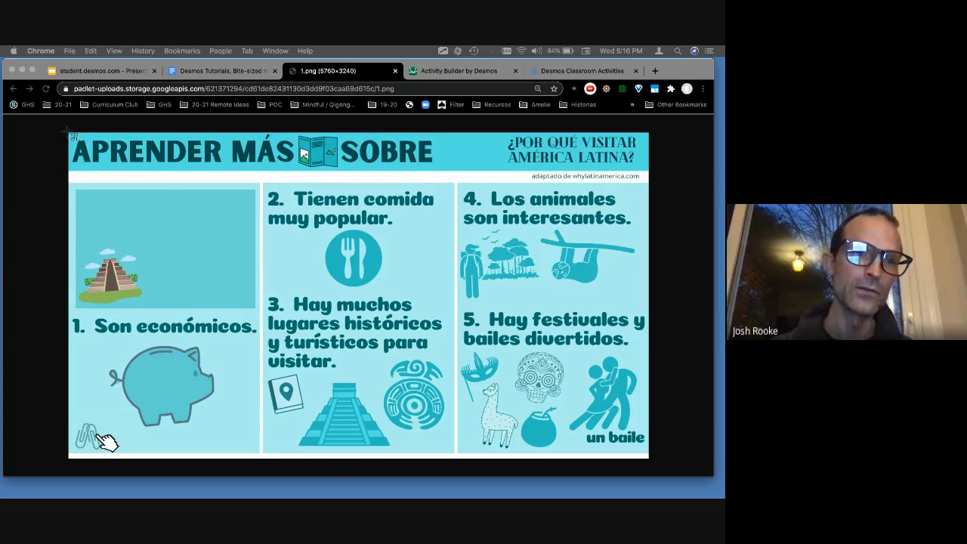
drag(67, 131, 648, 457)
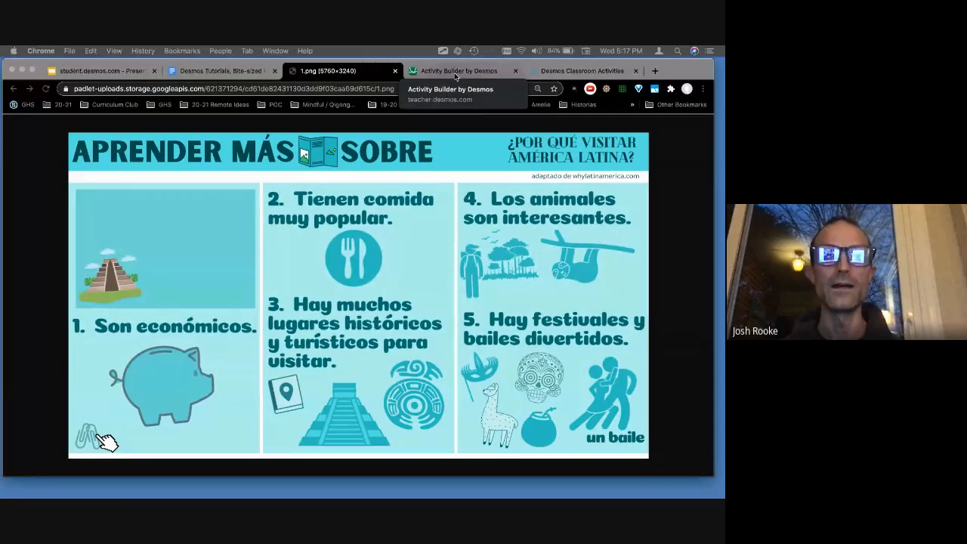
click(574, 71)
click(480, 71)
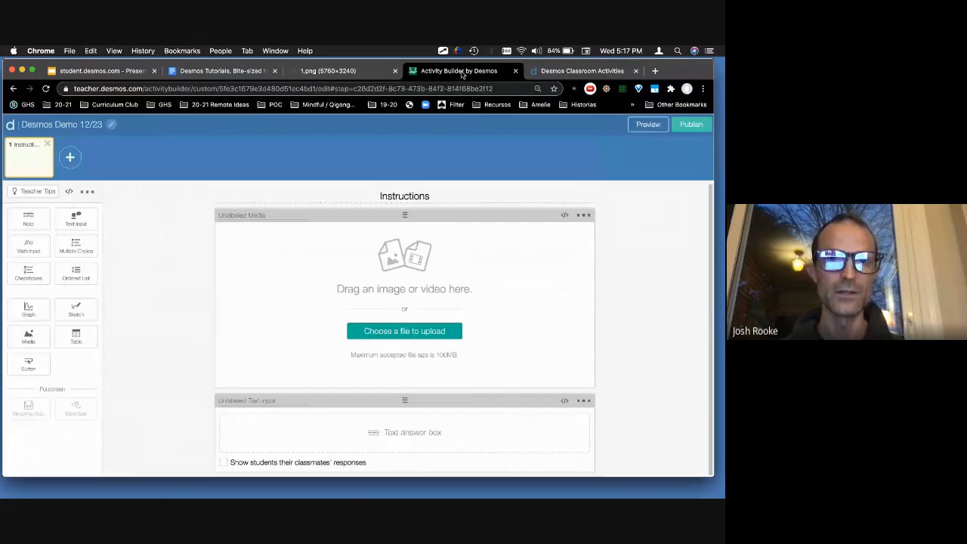
click(391, 333)
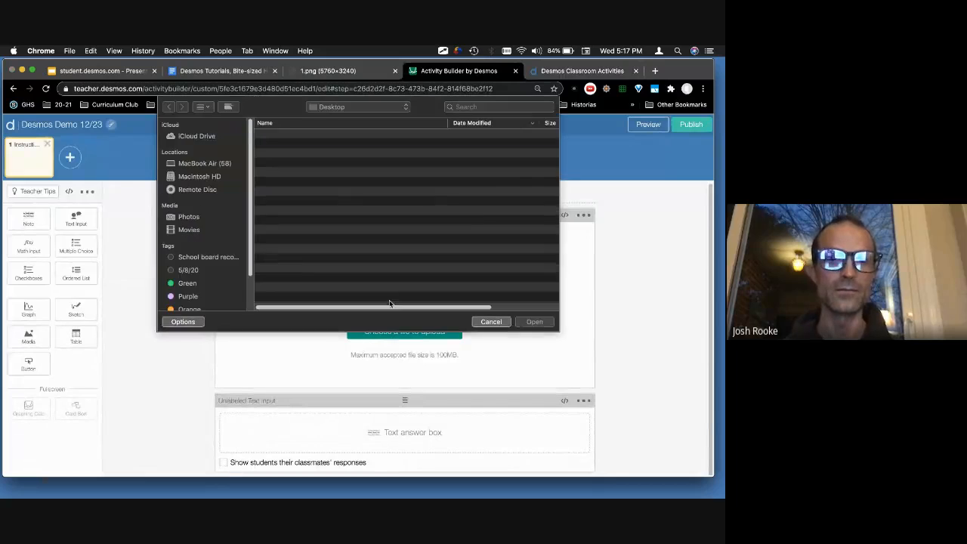
click(304, 136)
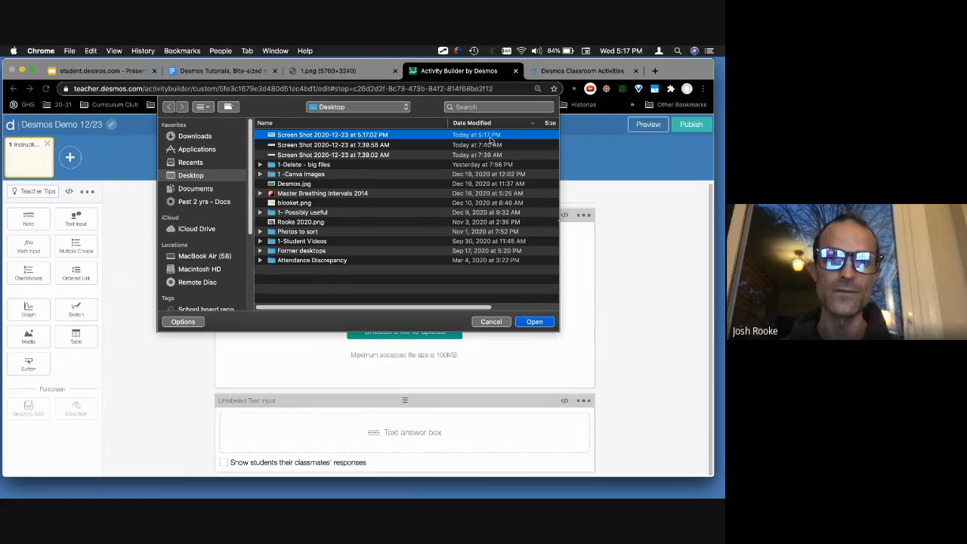
click(535, 322)
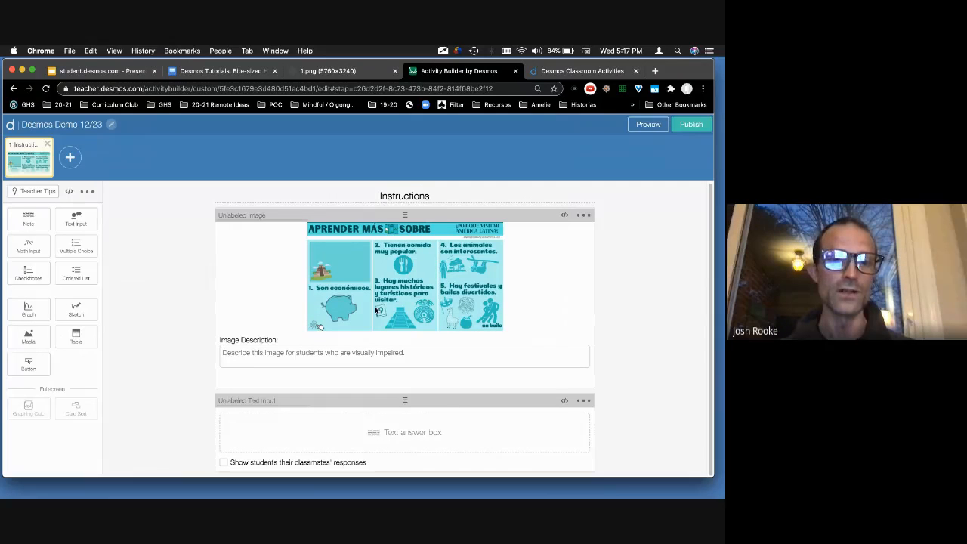
Step: Add a second screen containing a text input and turn off showing students their classmates' responses
click(225, 463)
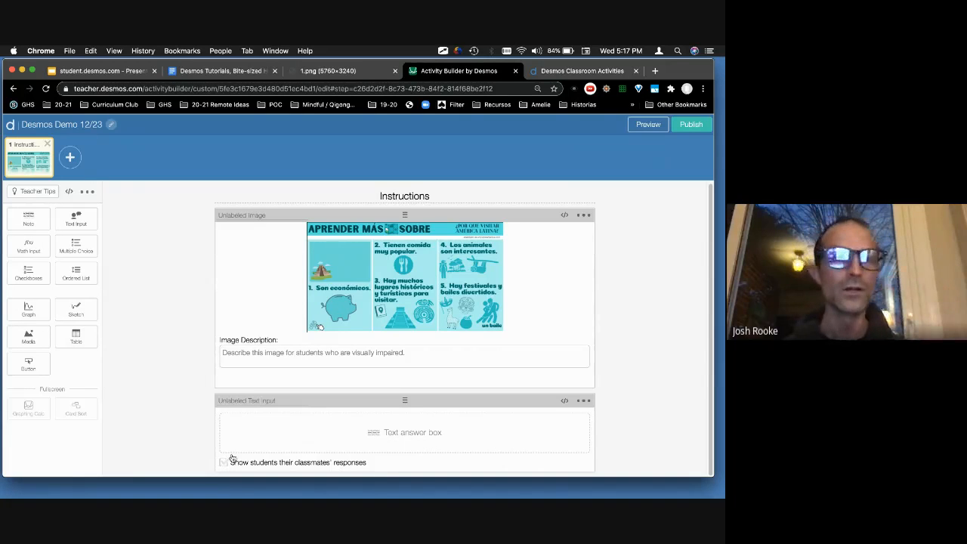
click(71, 157)
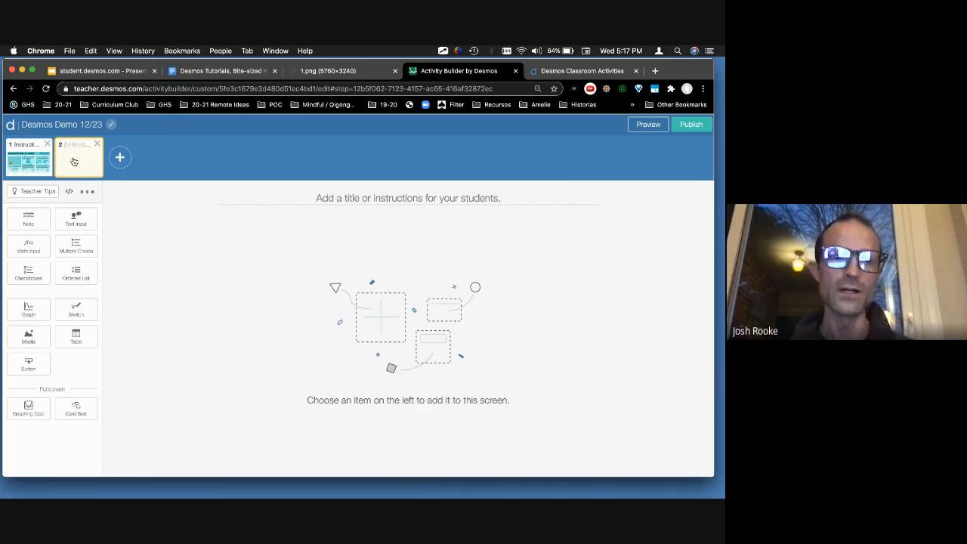
click(87, 224)
click(228, 279)
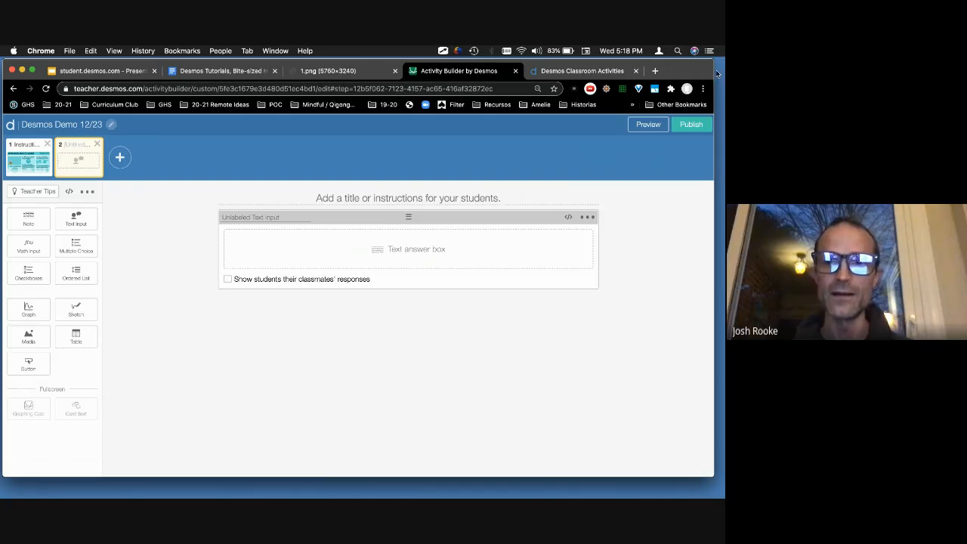
Step: Detach the Desmos Tutorials document into its own browser window and arrange it side by side with the activity builder window
mouse_move(710, 70)
mouse_down()
mouse_move(668, 72)
mouse_move(725, 72)
mouse_move(697, 71)
mouse_up()
click(169, 71)
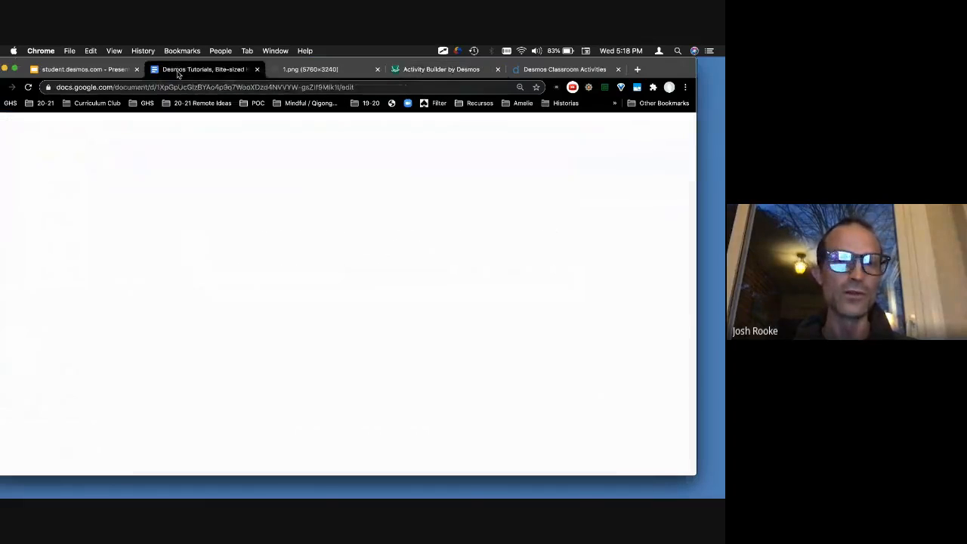
drag(644, 134, 681, 120)
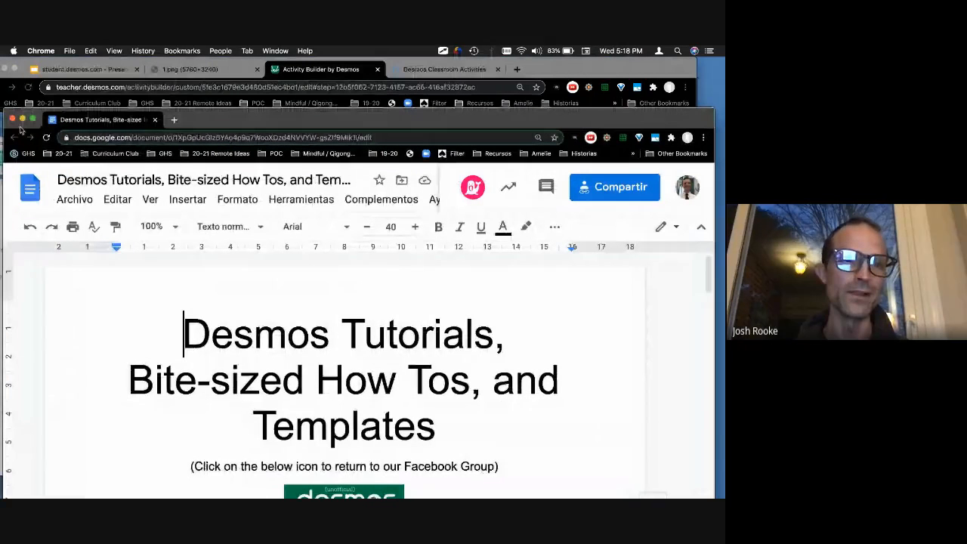
drag(3, 110, 462, 61)
drag(668, 68, 677, 68)
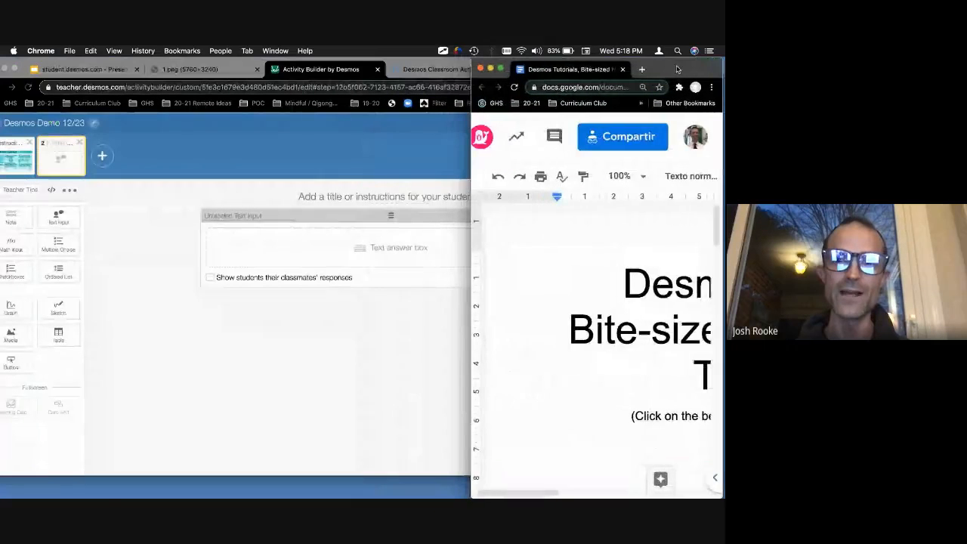
click(399, 62)
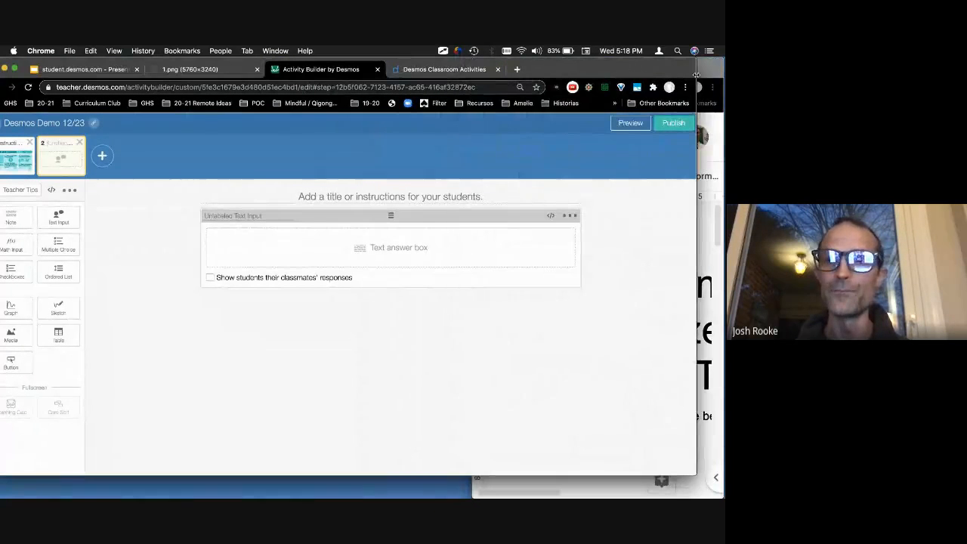
drag(691, 302, 492, 302)
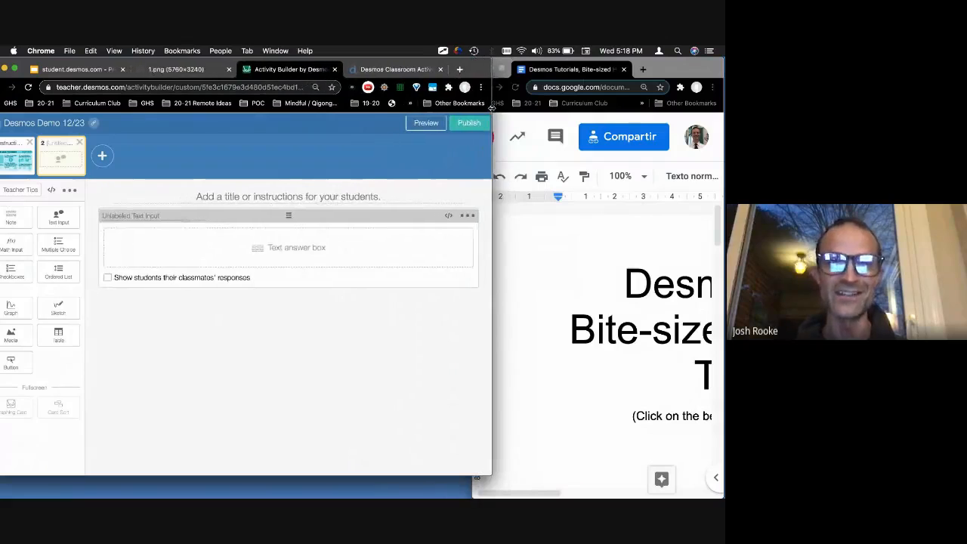
Step: Enter the start of a numbered question, "1)What is you", above the title in the Desmos Tutorials document
click(620, 270)
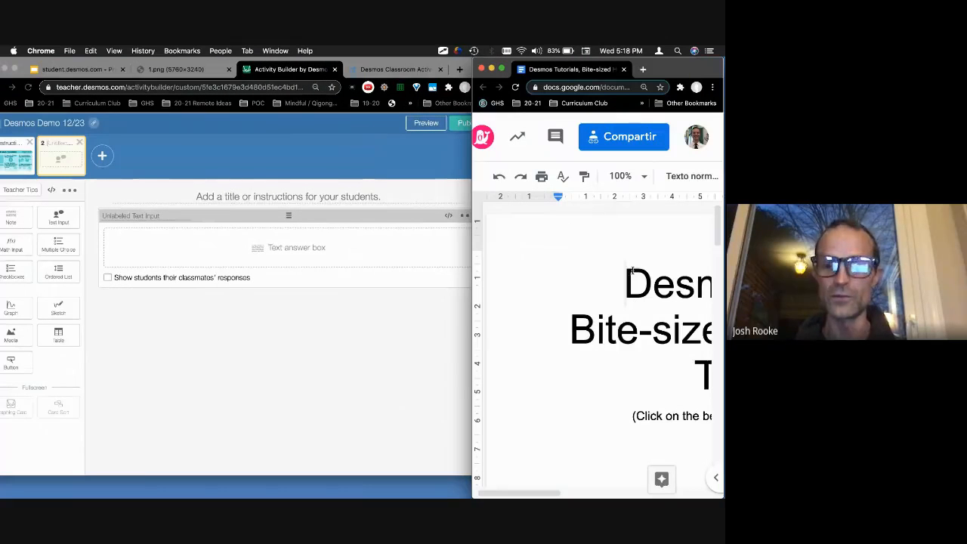
scroll(627, 271, up, 3)
scroll(632, 271, left, 2)
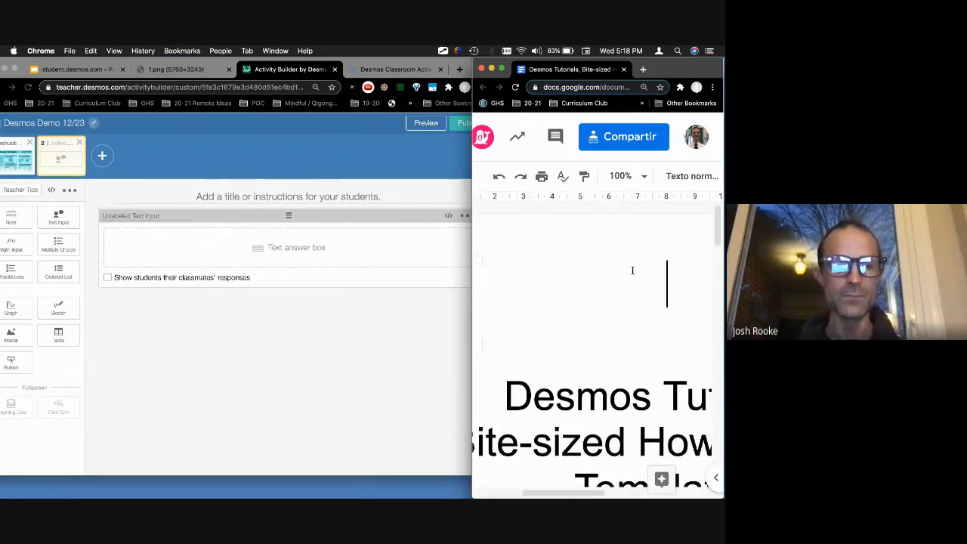
text(1))
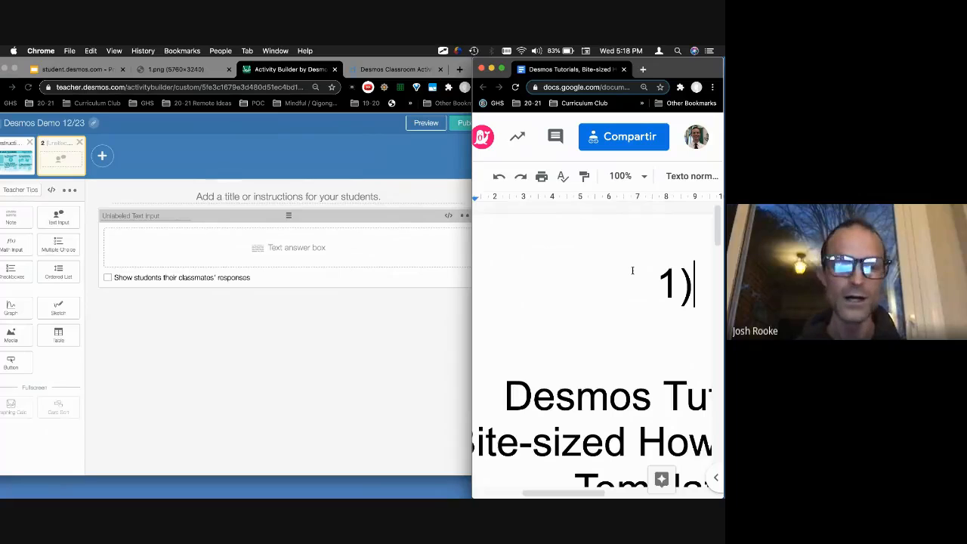
text(What )
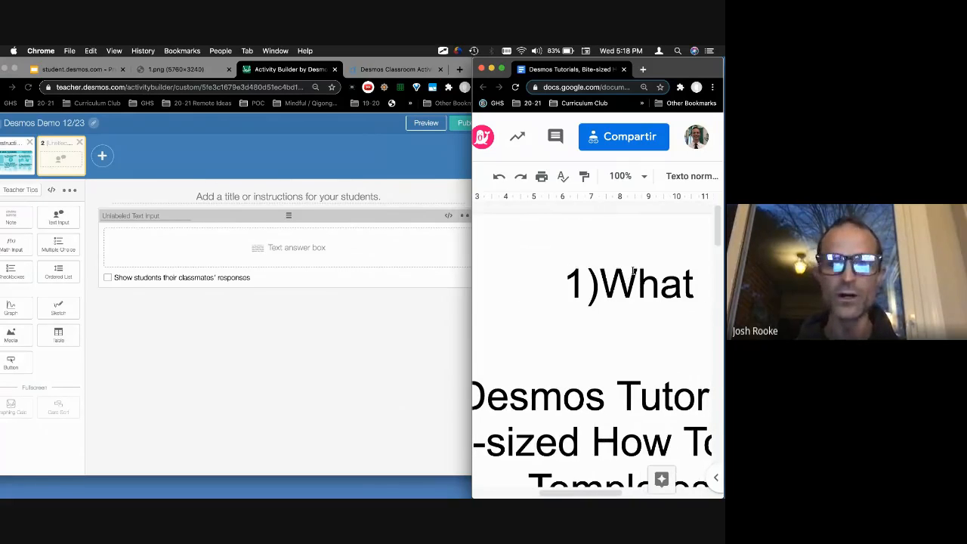
text(is you)
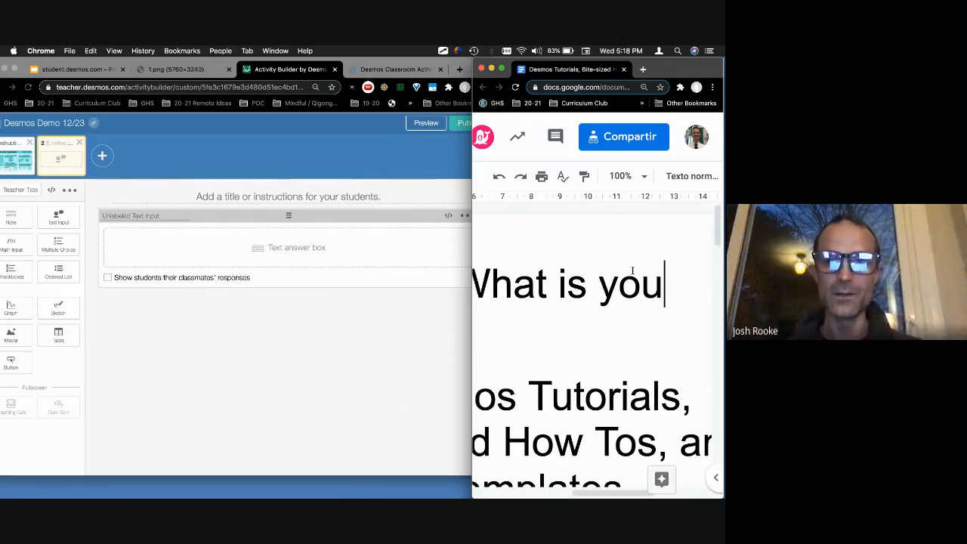
Step: Select the unfinished question text in the document and delete it together with its number
key(alt+shift+Left)
key(alt+shift+Left)
key(alt+shift+Left)
scroll(632, 271, left, 1)
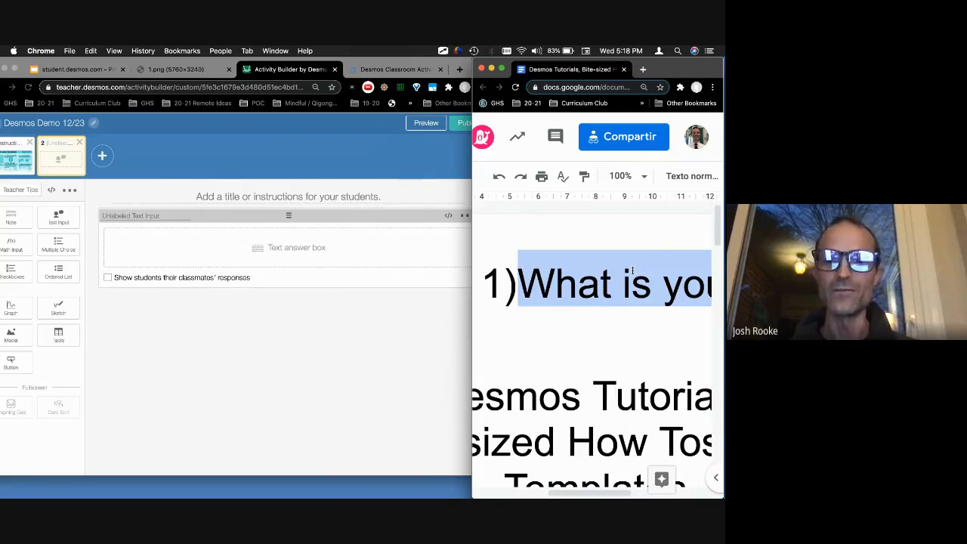
key(BackSpace)
key(BackSpace)
key(BackSpace)
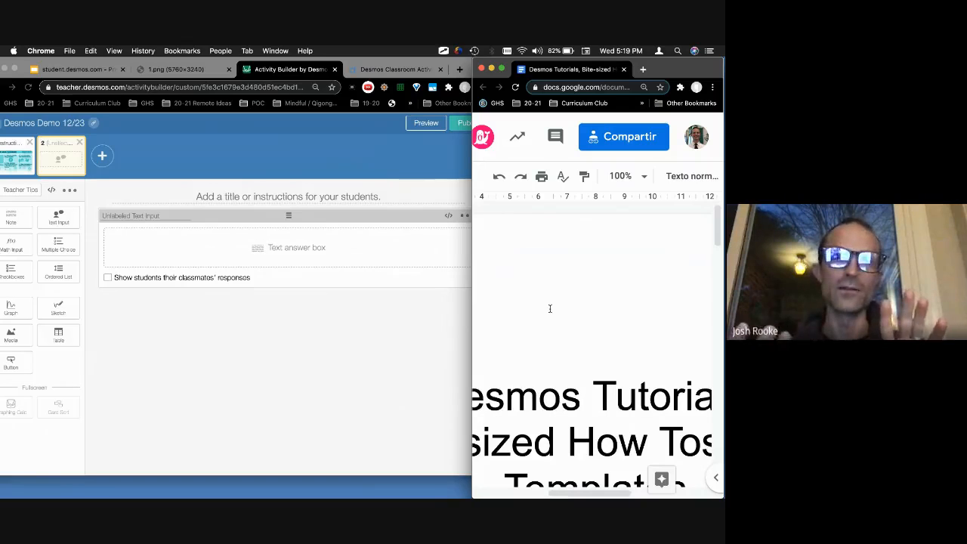
Step: Bring the activity builder window to the front, widen it and reposition it so the whole builder fits on screen
click(309, 321)
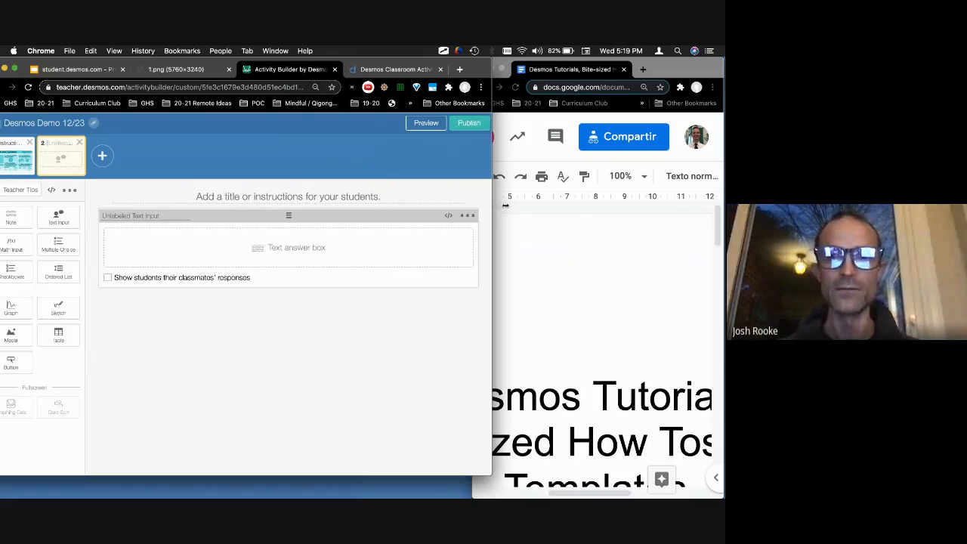
drag(505, 205, 709, 212)
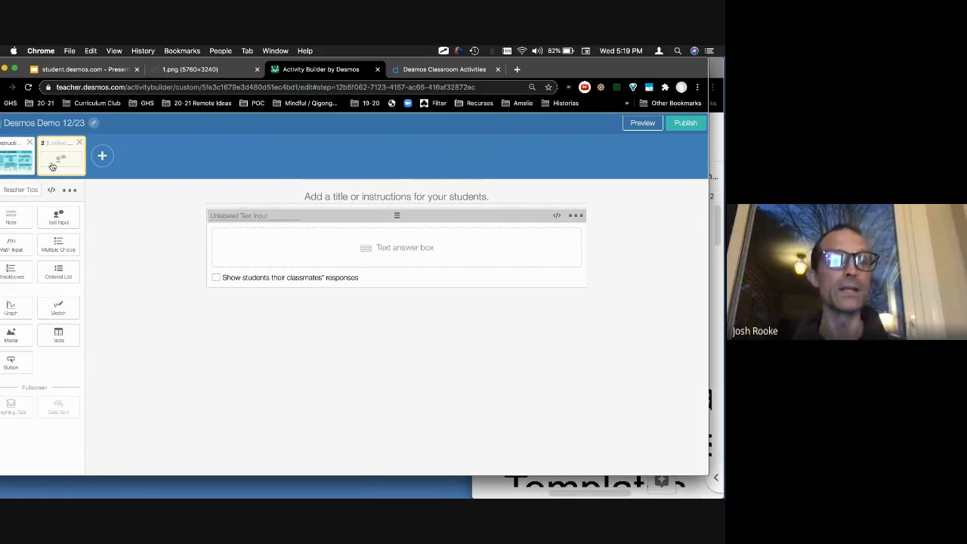
drag(74, 63, 96, 64)
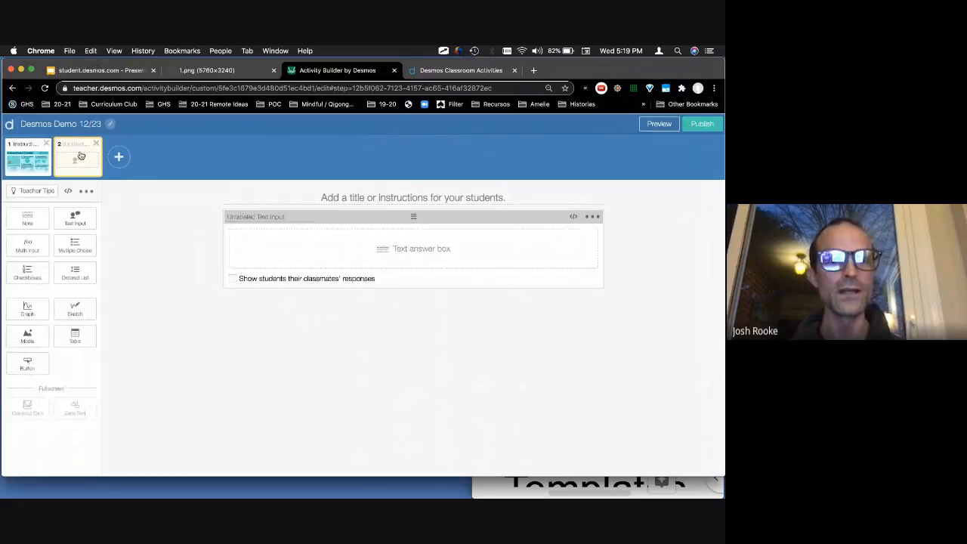
Step: Discard a newly added blank third screen and paste three copies of the second screen as screens 3 to 5
click(118, 156)
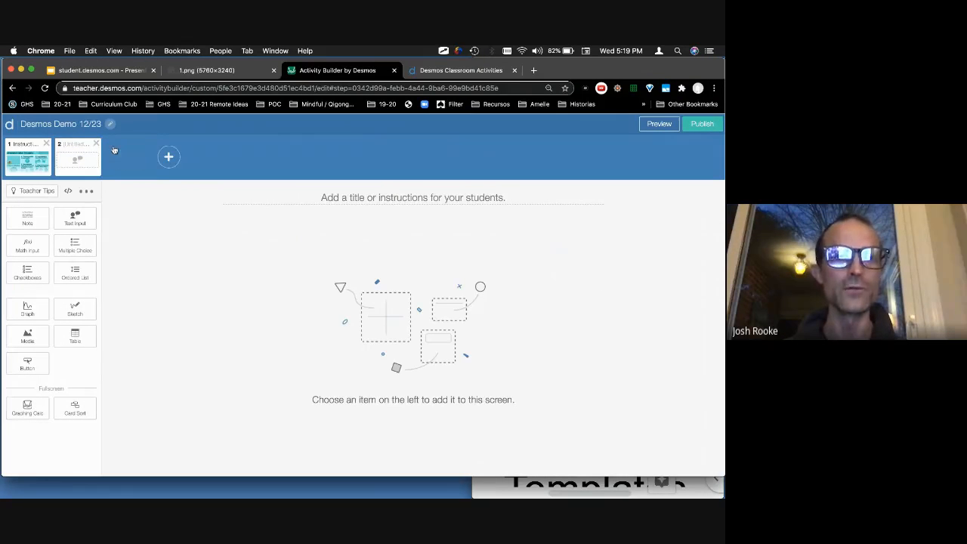
click(146, 143)
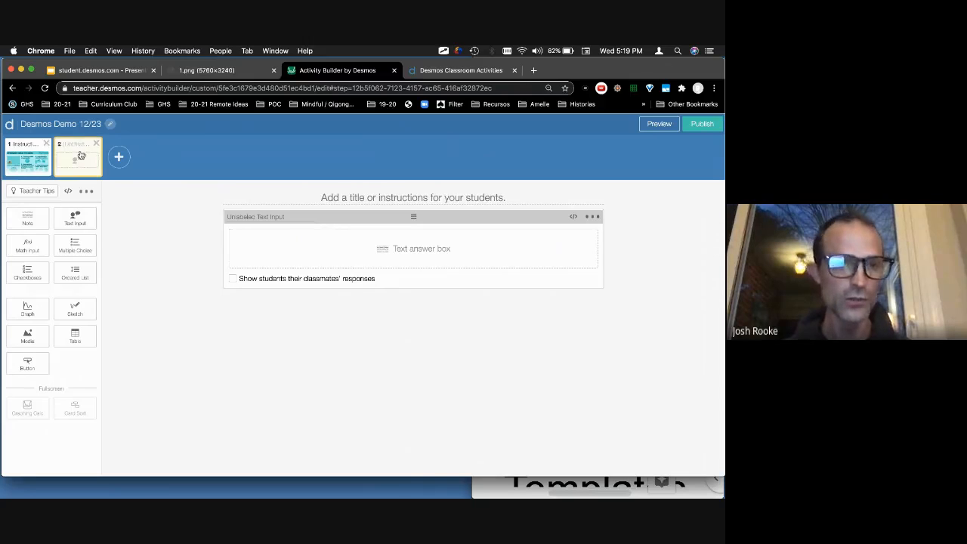
key(super+v)
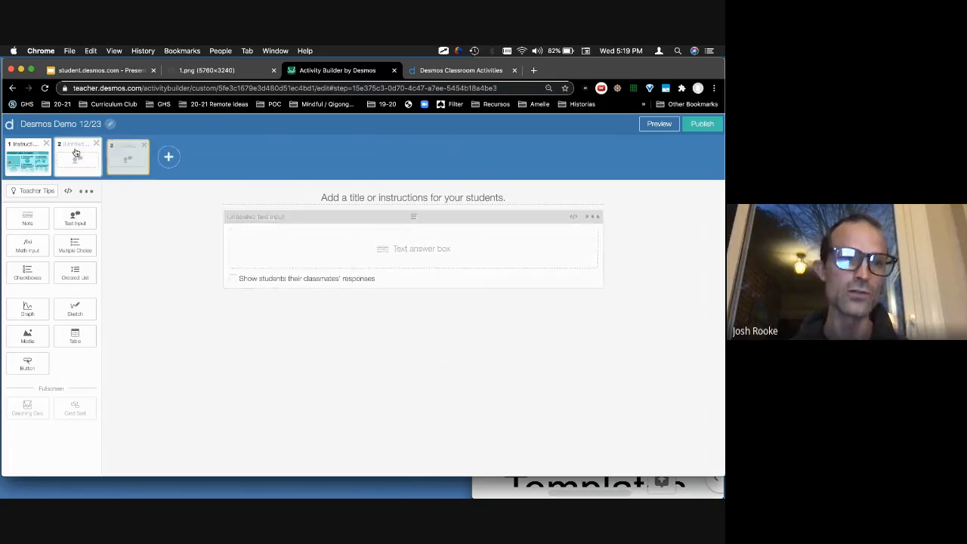
key(super+v)
key(super+v)
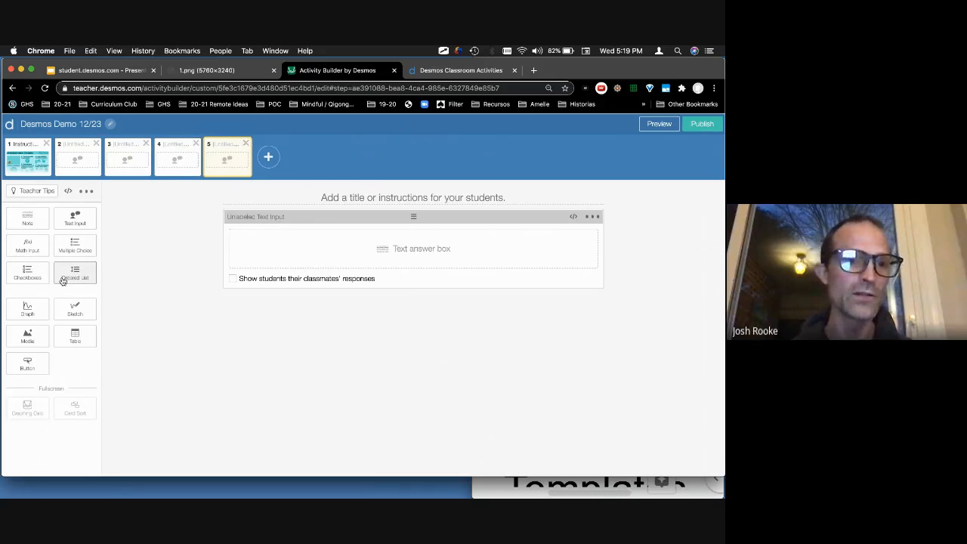
Step: Add a multiple choice component to screen 5 with the options #1, #2, #3 and #4
click(75, 246)
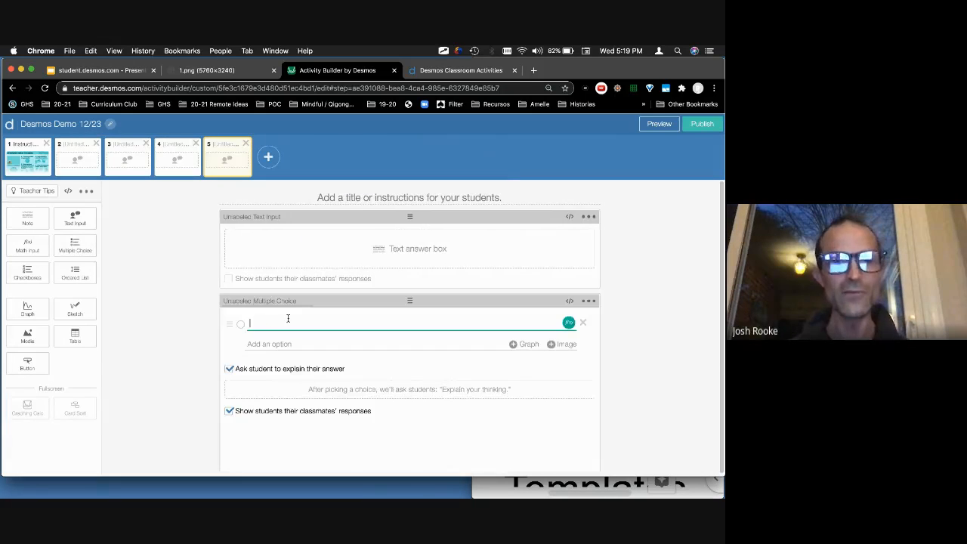
key(Return)
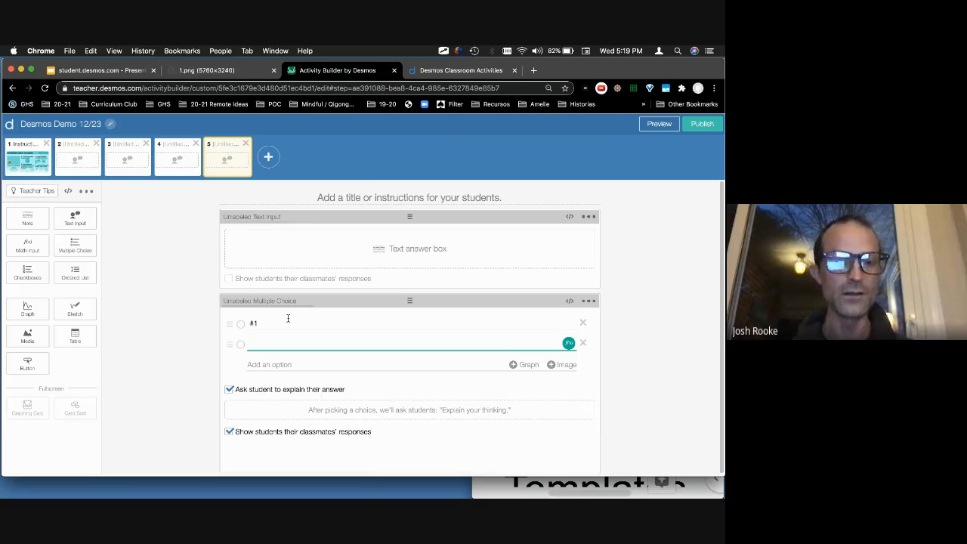
key(BackSpace)
key(Return)
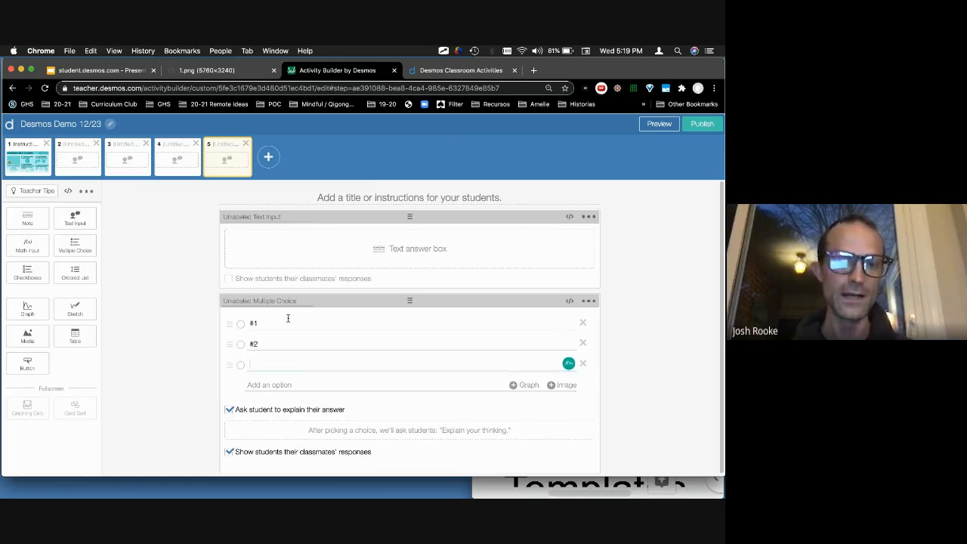
text(#3)
key(Return)
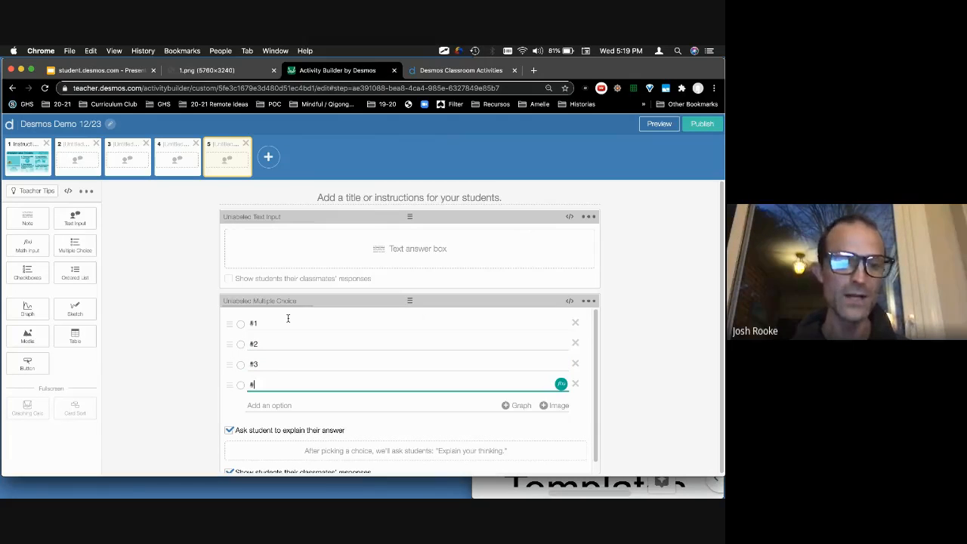
Step: Turn off asking students to explain their multiple choice answer and move the fifth screen to the second position
click(229, 434)
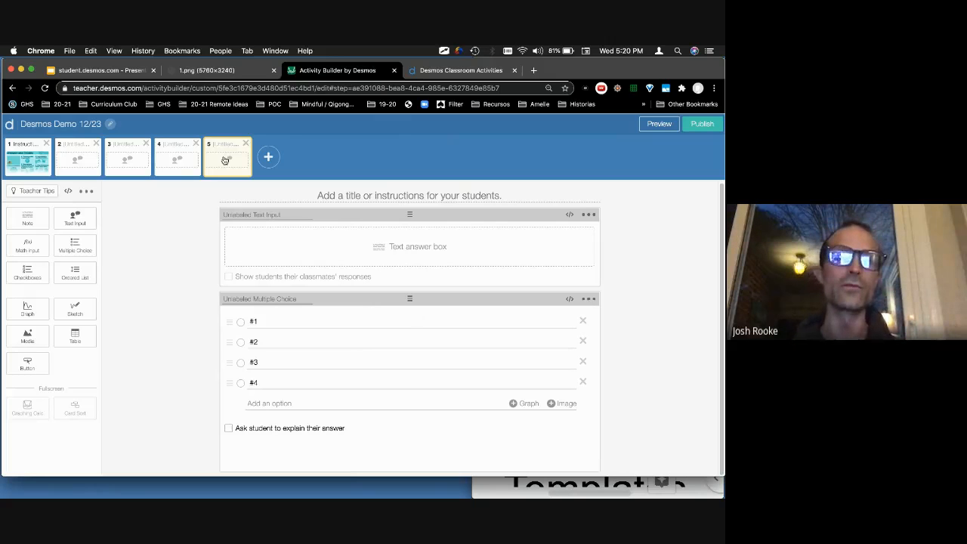
drag(224, 160, 79, 162)
click(228, 157)
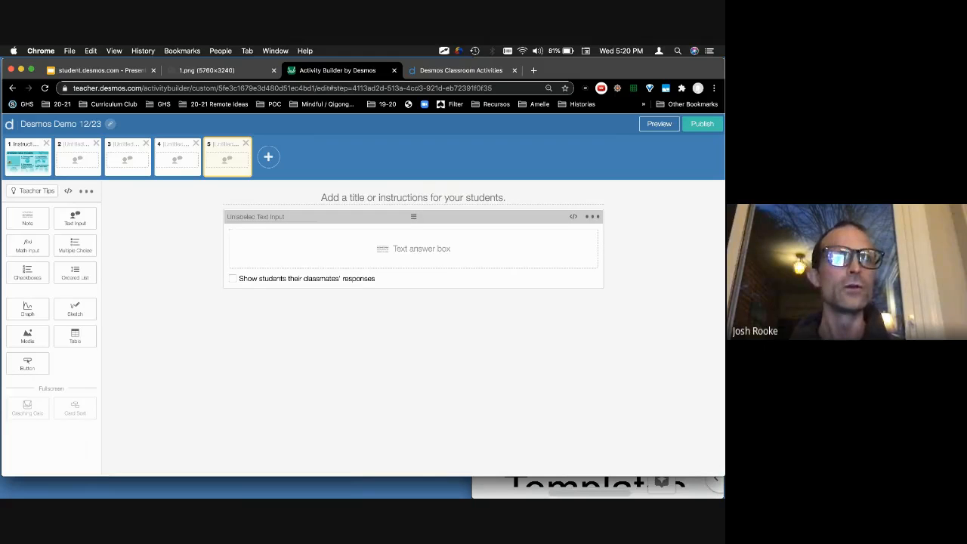
Step: Add a sixth screen with a checkboxes component, removing the multiple choice component placed there first
click(268, 156)
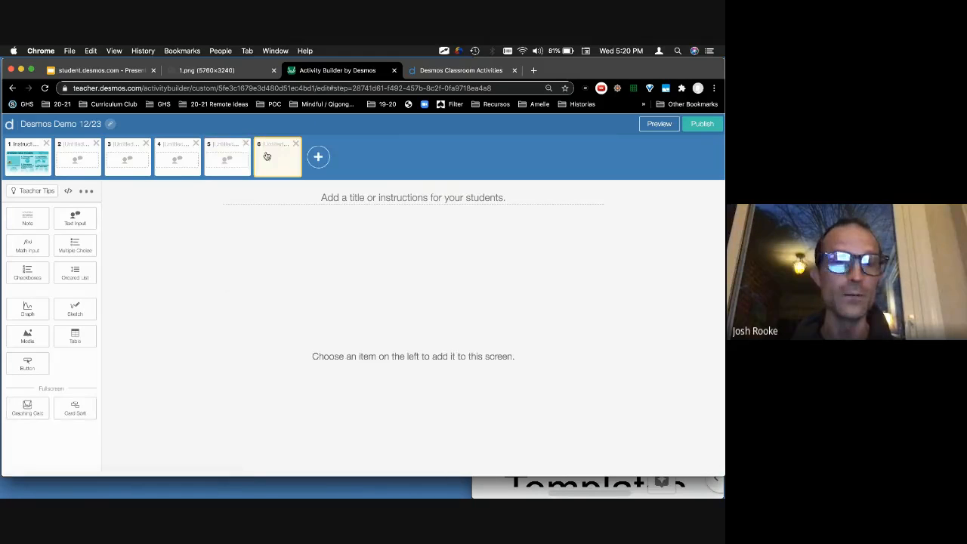
click(77, 243)
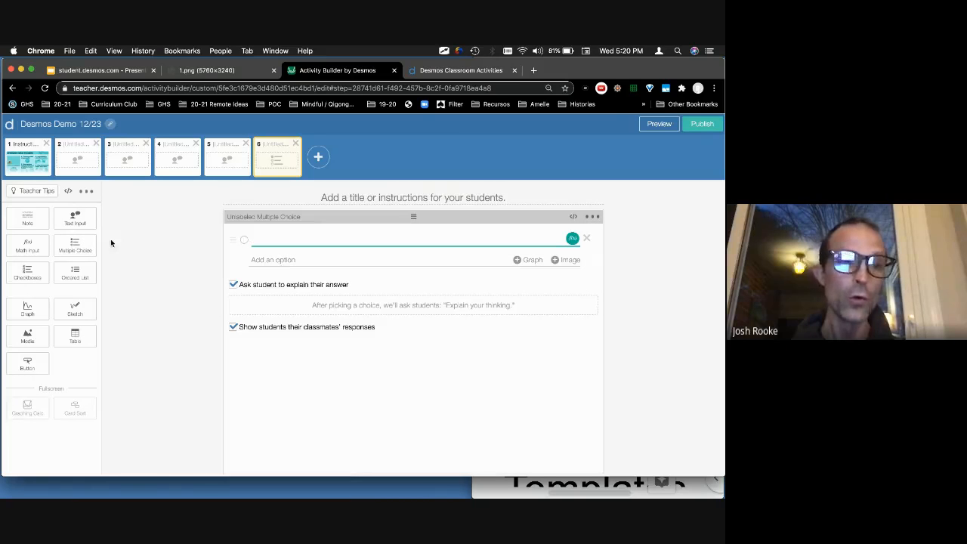
click(27, 271)
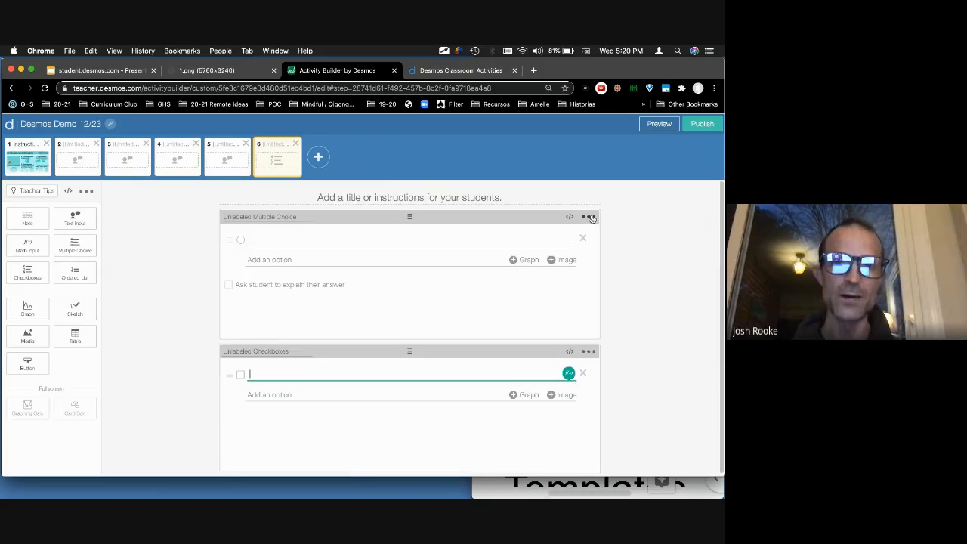
click(590, 217)
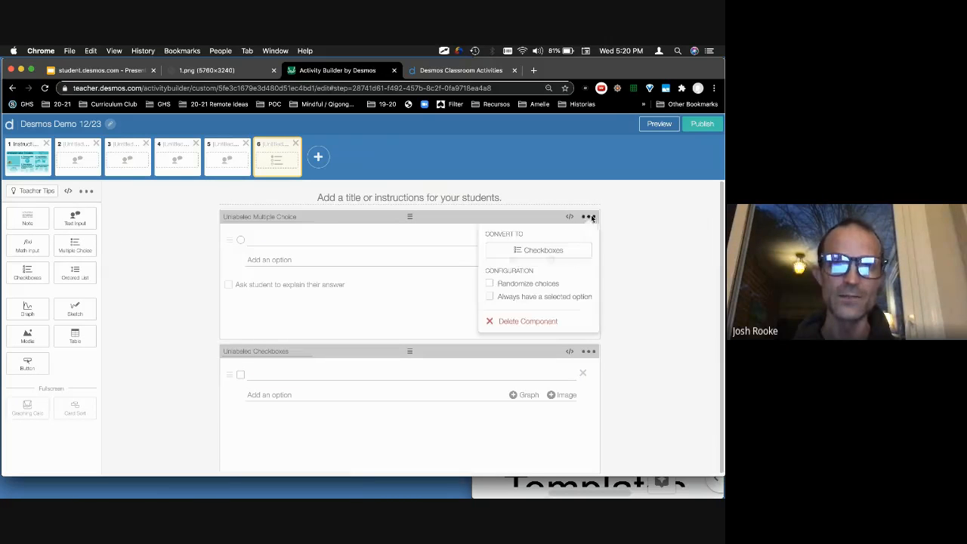
click(510, 320)
Step: Enter A, B and C as the answer options of the sixth screen's checkboxes component
click(306, 238)
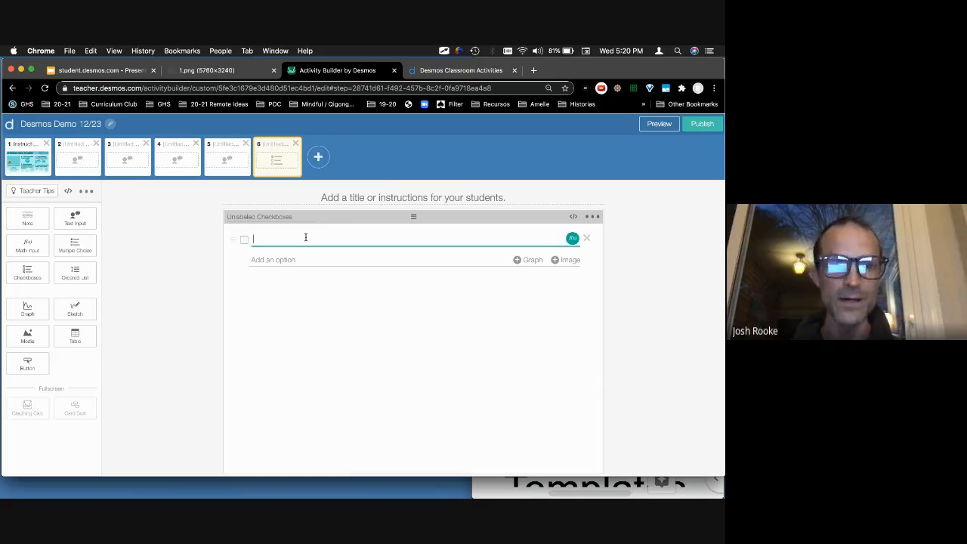
click(593, 216)
click(327, 312)
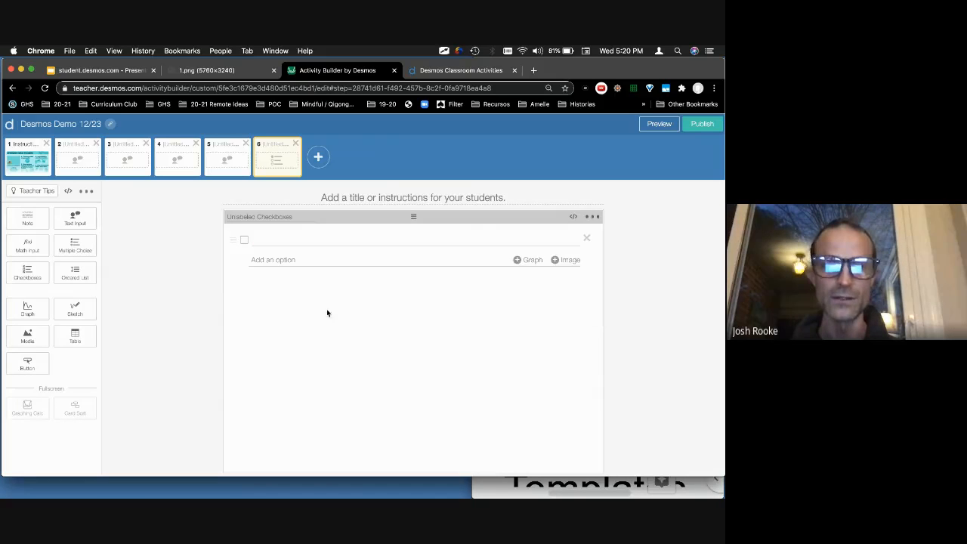
click(281, 239)
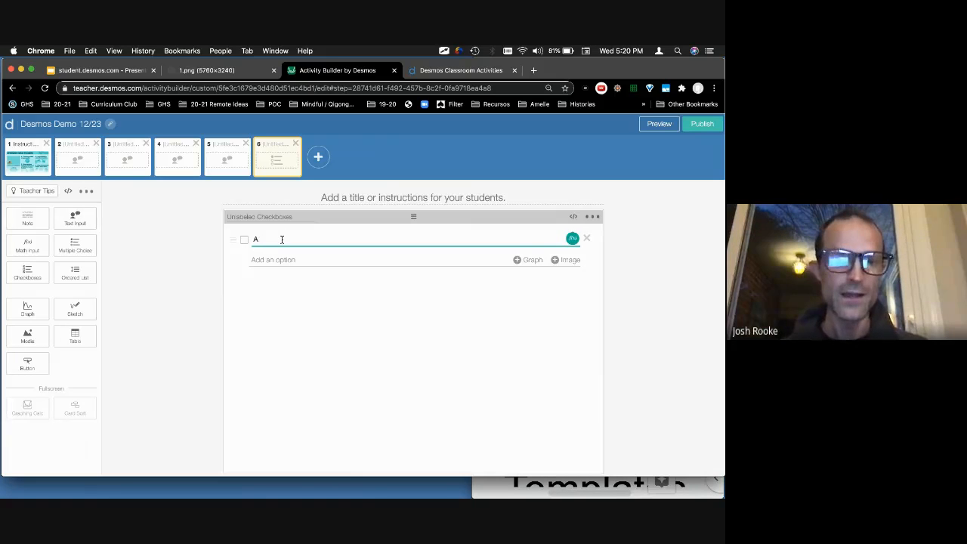
key(Return)
text(B)
key(Return)
text(V)
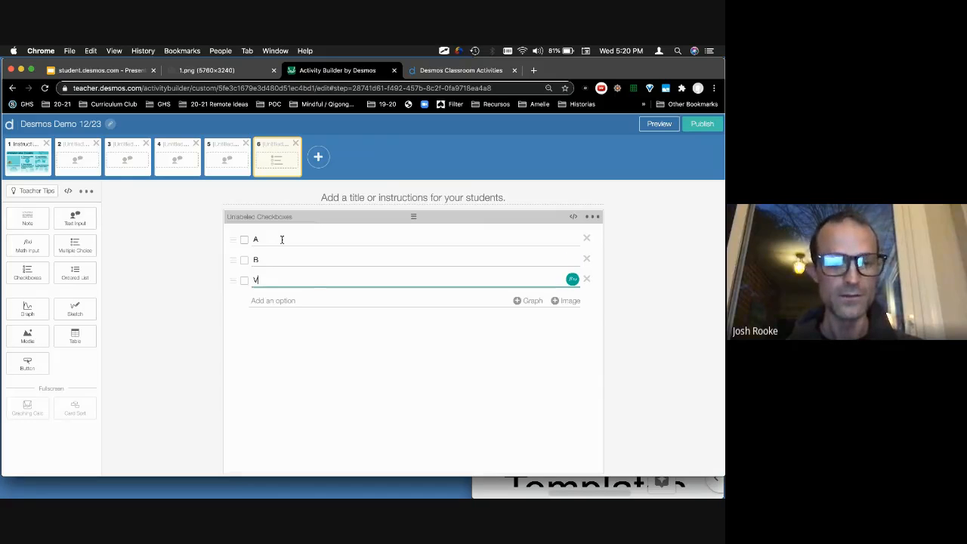
Step: Add a fourth checkbox option using the image "Screen Shot 2020-12-23 at 7.39.58 AM" from the Desktop
click(573, 304)
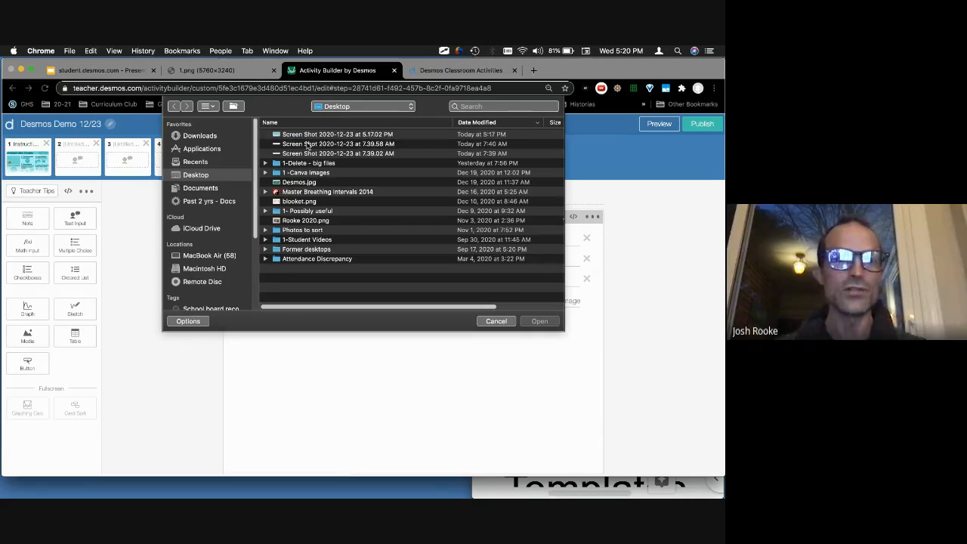
click(308, 145)
key(space)
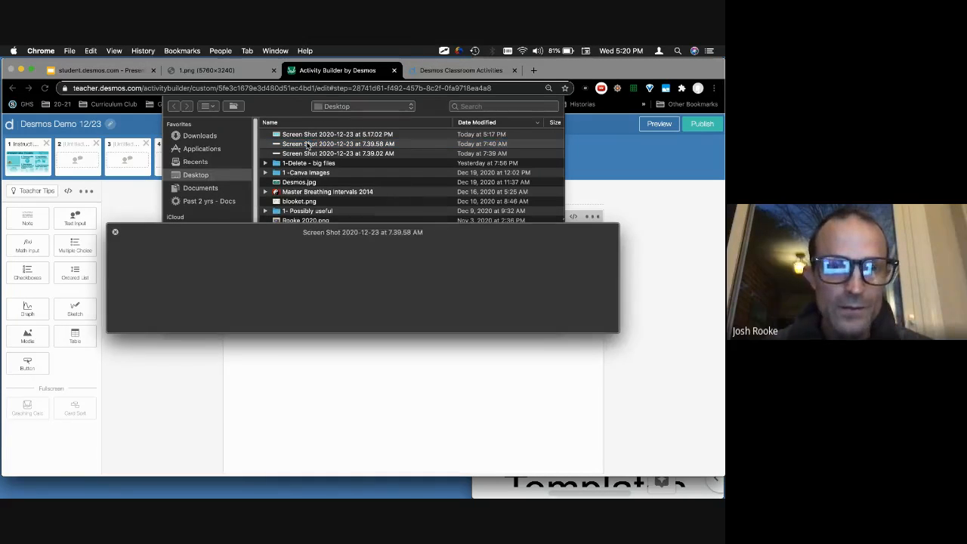
key(space)
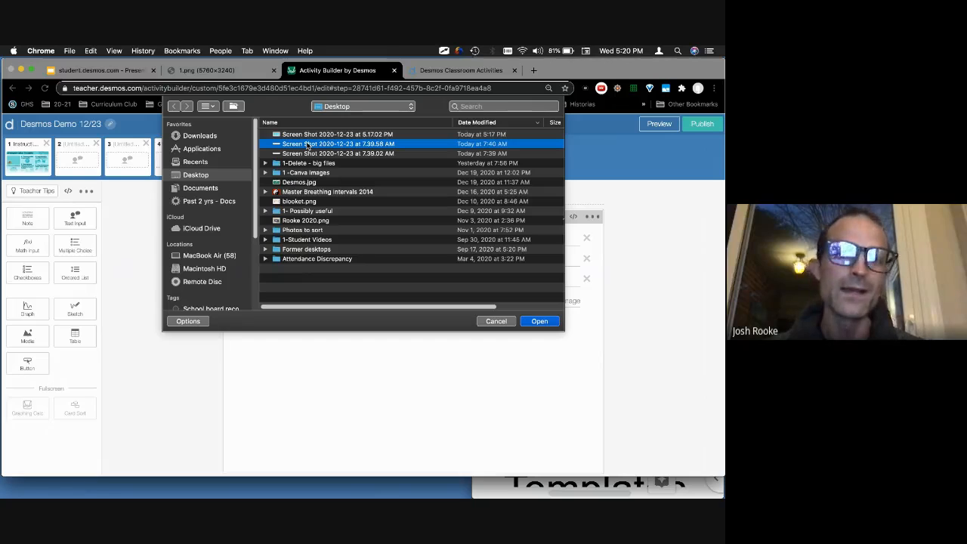
click(543, 324)
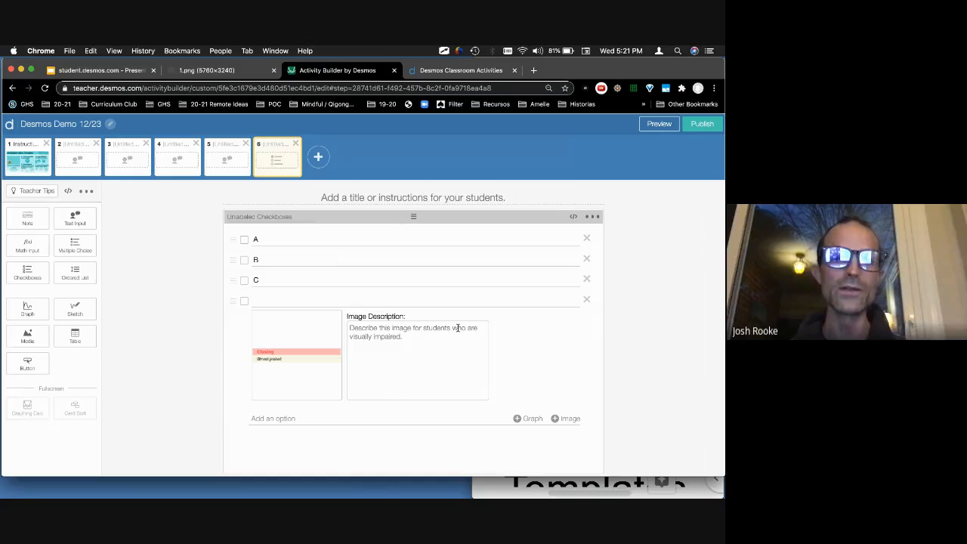
Step: Preview the sixth screen as a student, try selecting the image option and close the preview
click(654, 125)
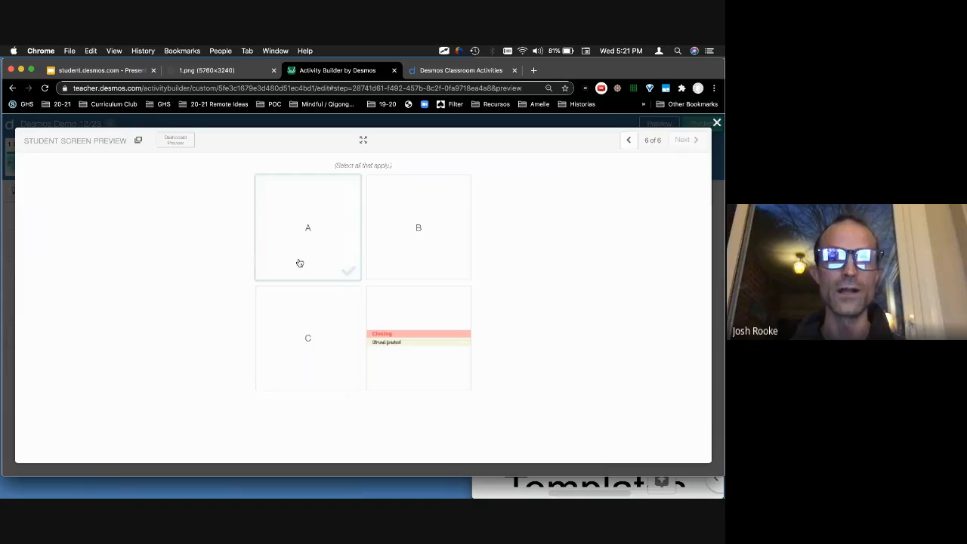
click(411, 332)
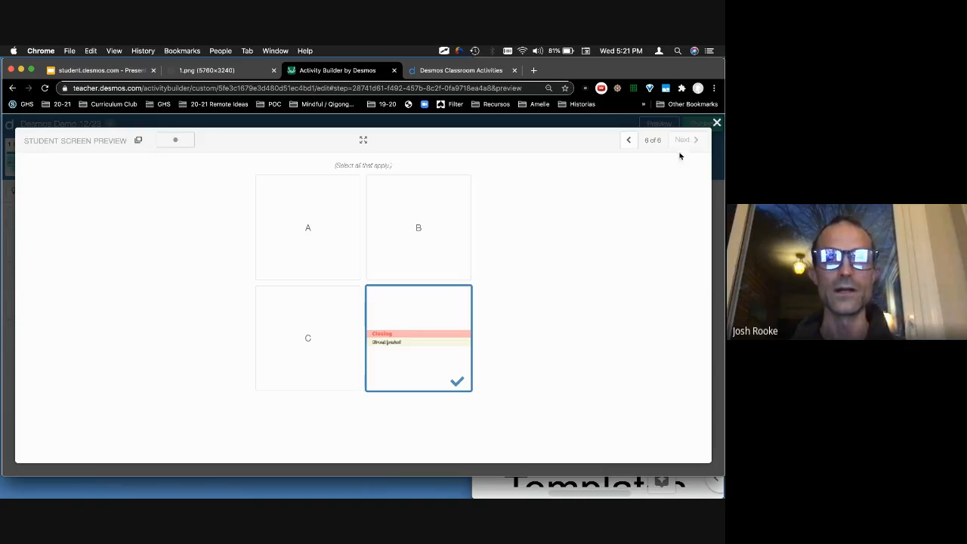
click(717, 122)
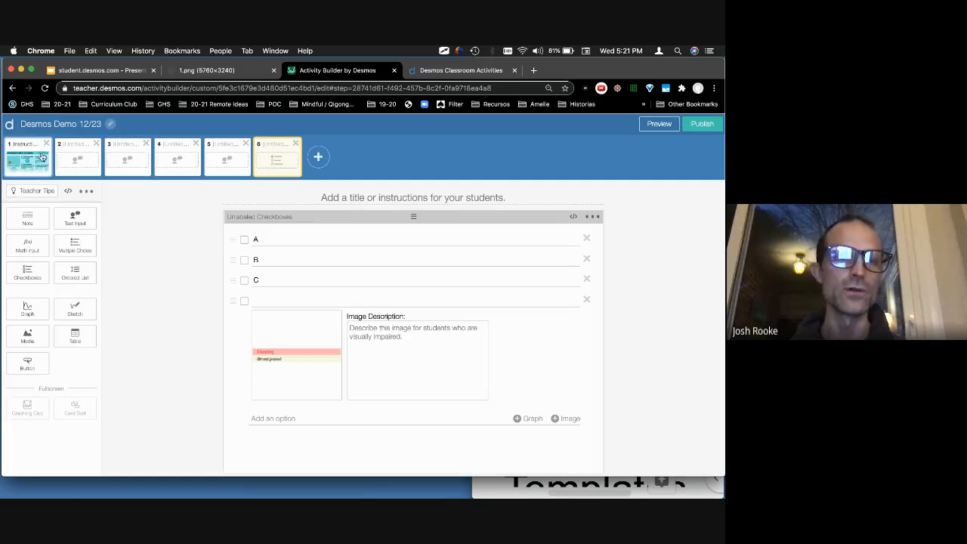
Step: Preview the first and second screens of the activity as a student, closing each preview
click(42, 157)
click(657, 125)
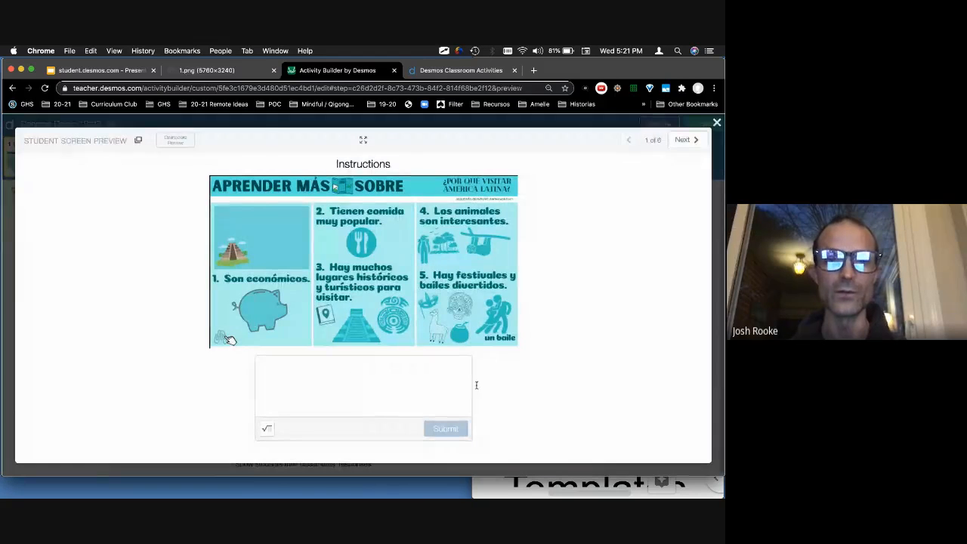
click(717, 123)
click(66, 154)
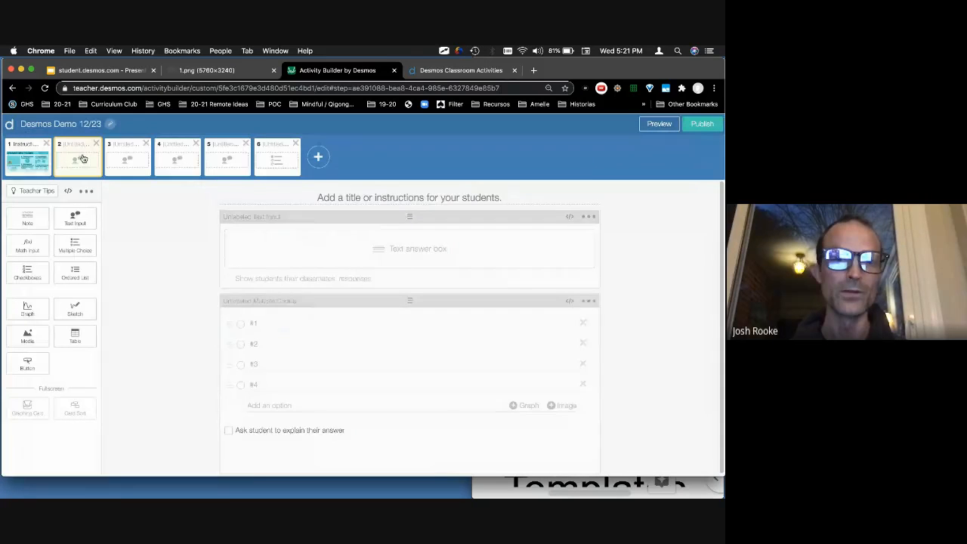
click(654, 123)
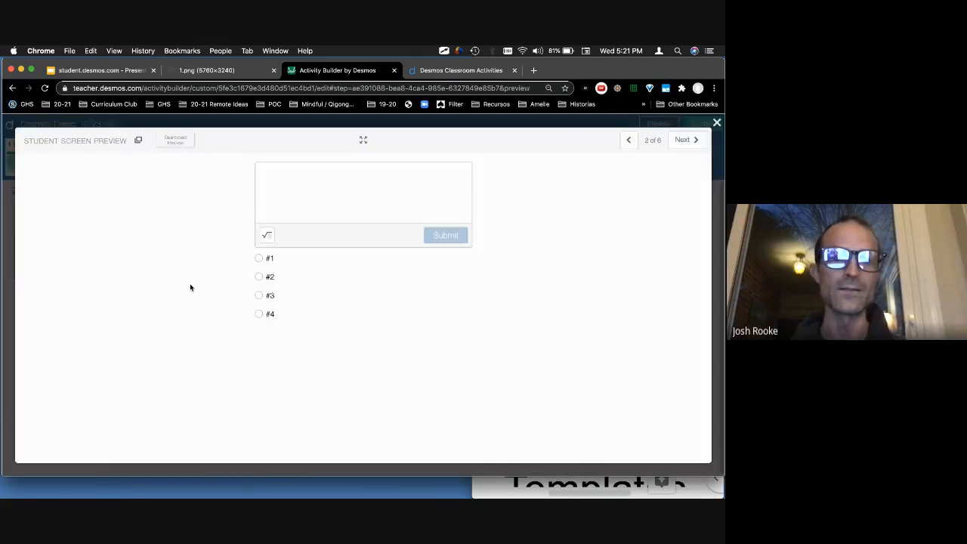
key(Escape)
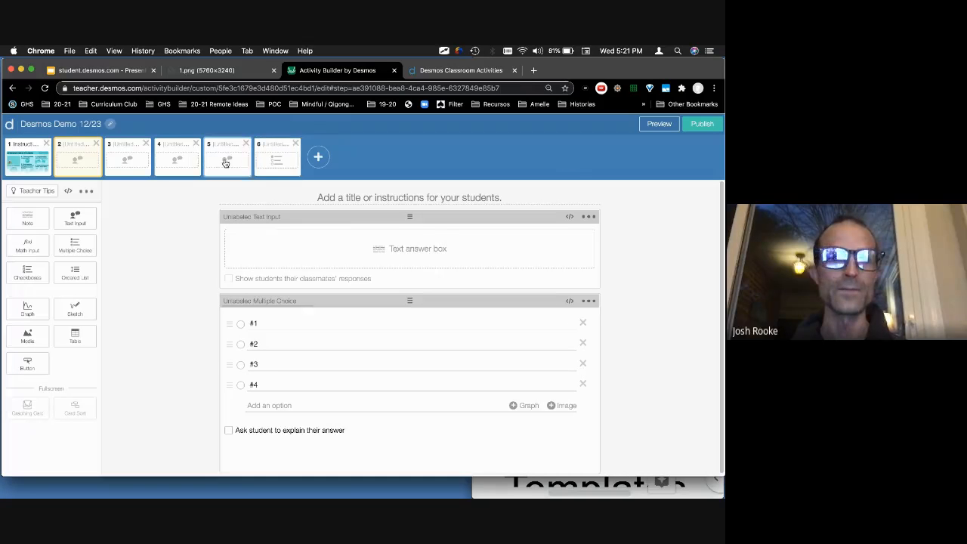
Step: Add a seventh screen with a sketch component and look at its background options, leaving the title empty
click(270, 159)
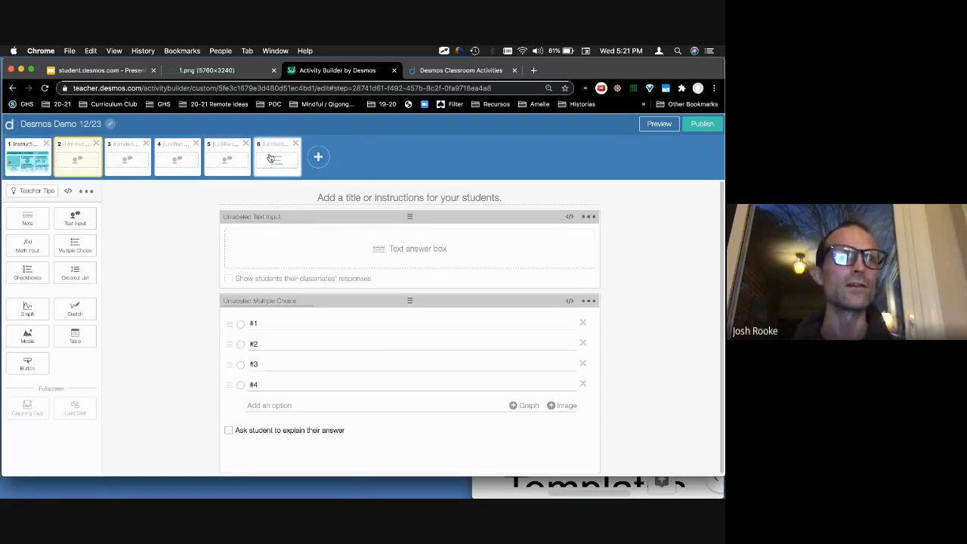
click(318, 157)
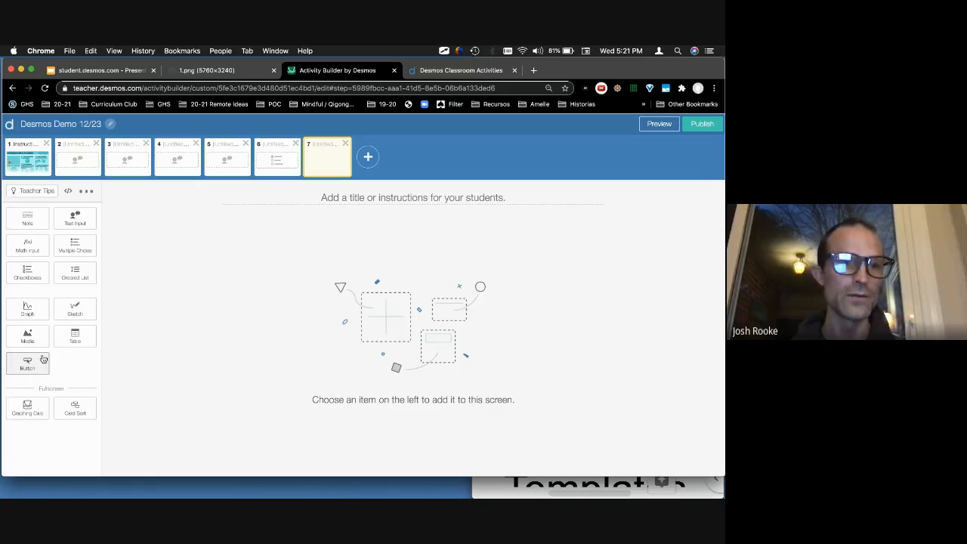
click(75, 309)
click(416, 196)
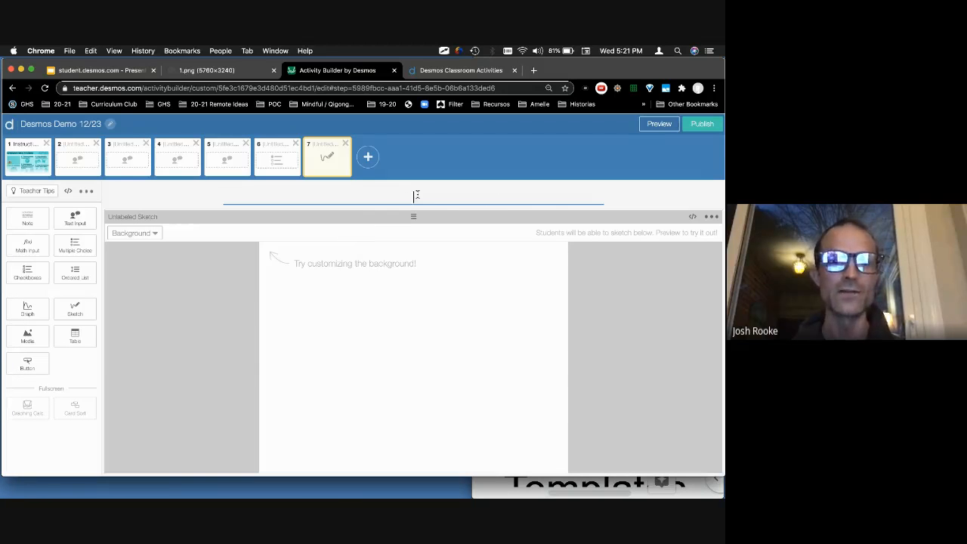
click(145, 234)
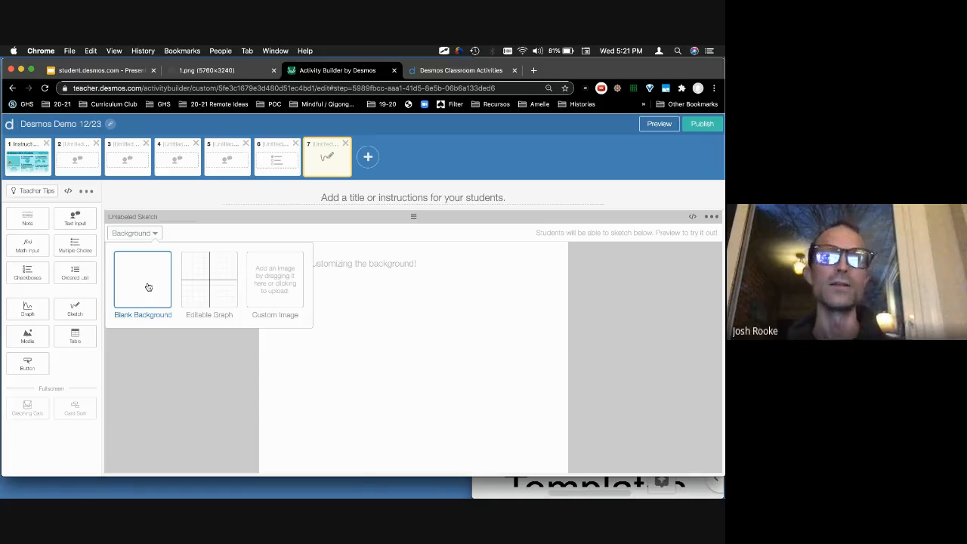
click(356, 270)
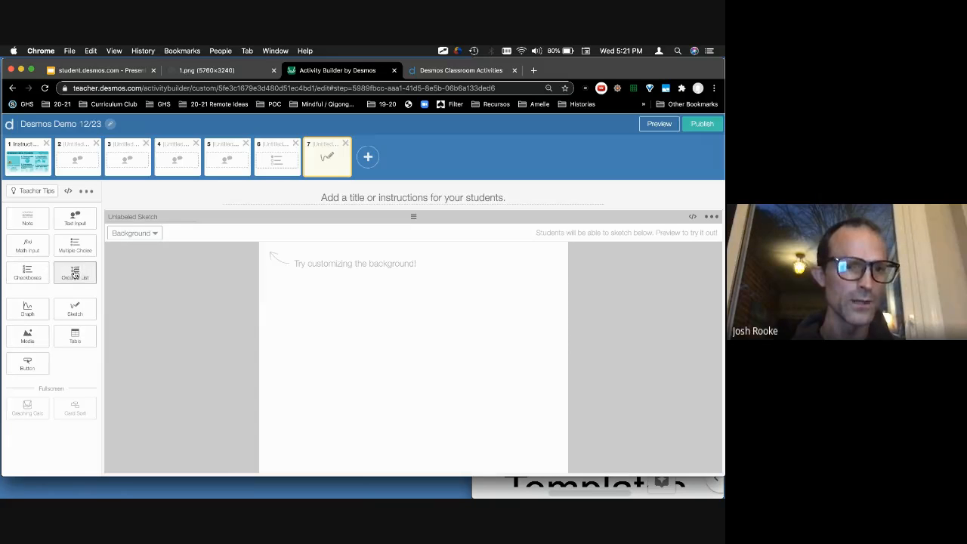
Step: Add an eighth screen with a card sort containing one text card, removing the image card tried beside it
click(368, 157)
click(74, 409)
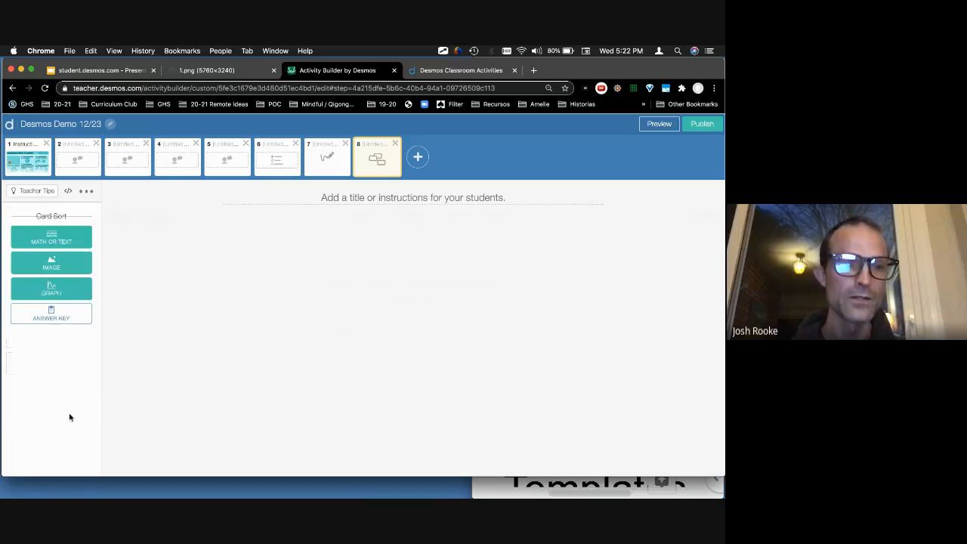
click(74, 236)
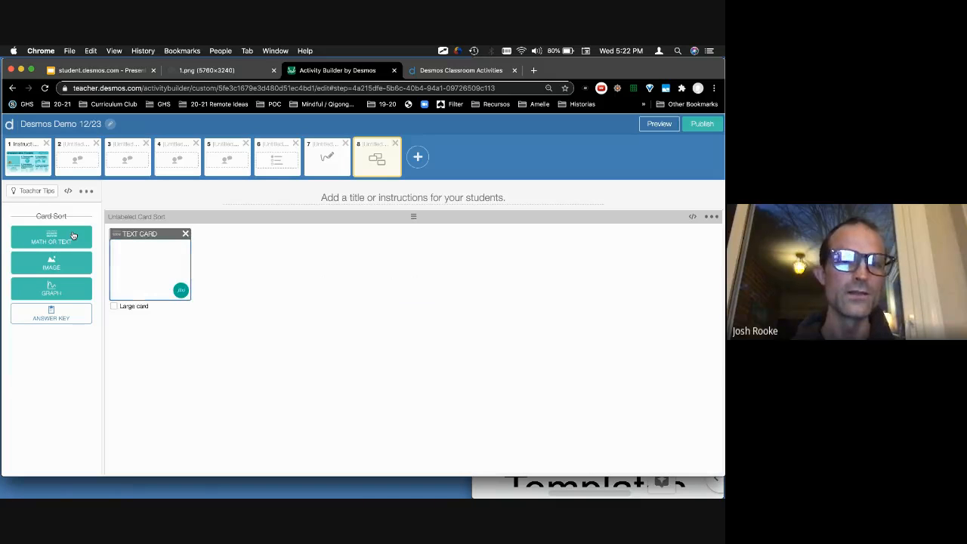
click(64, 270)
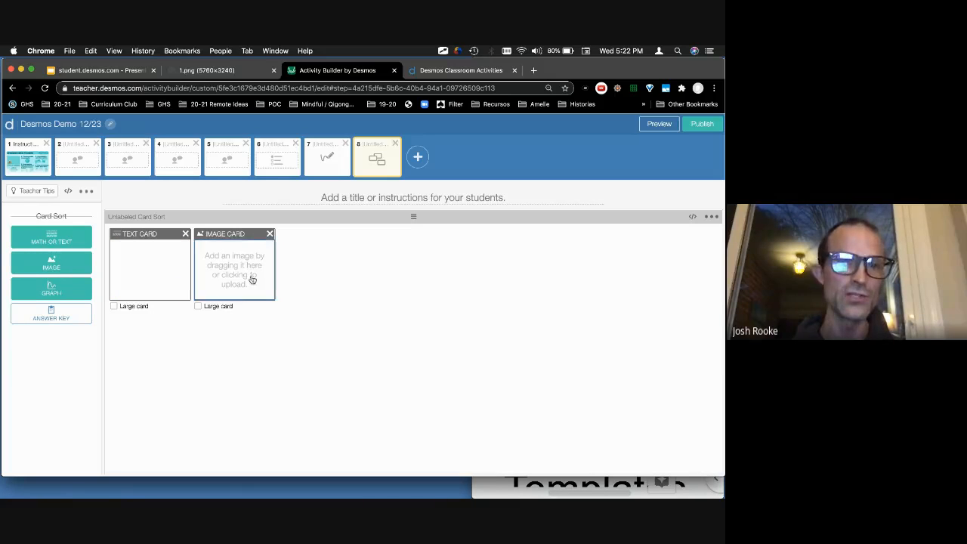
click(270, 235)
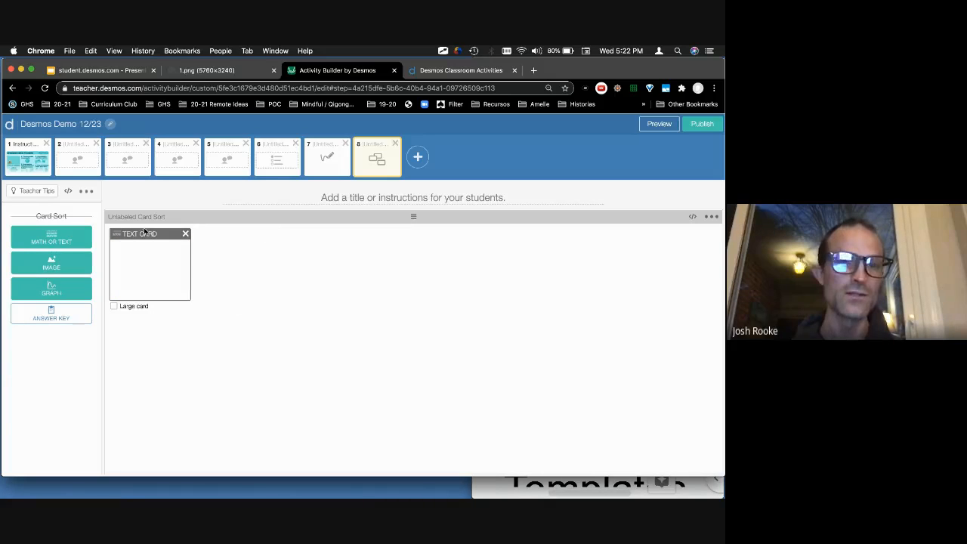
Step: Add three more text cards to the card sort and fill the four cards with 1, A, 2 and B
click(66, 239)
click(136, 257)
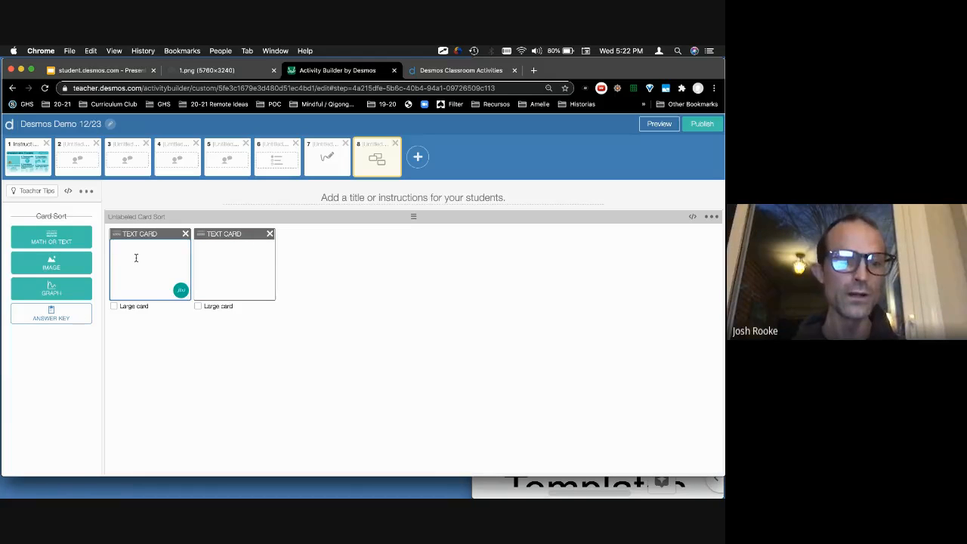
text(1)
click(207, 248)
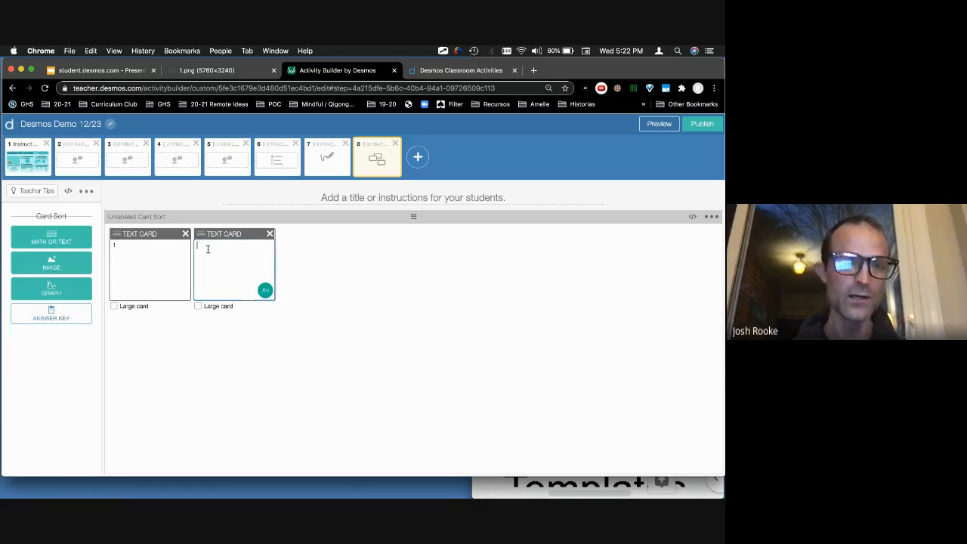
click(82, 241)
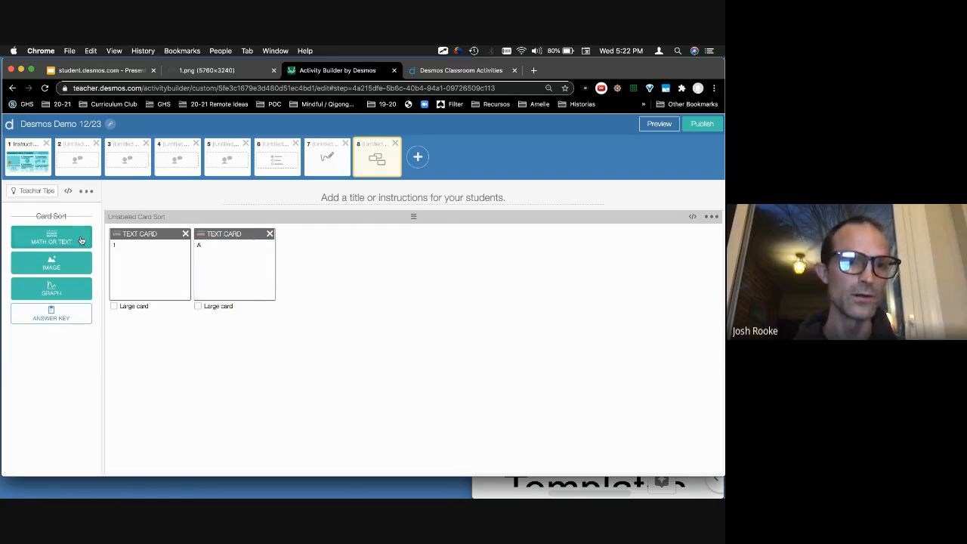
click(82, 240)
click(348, 256)
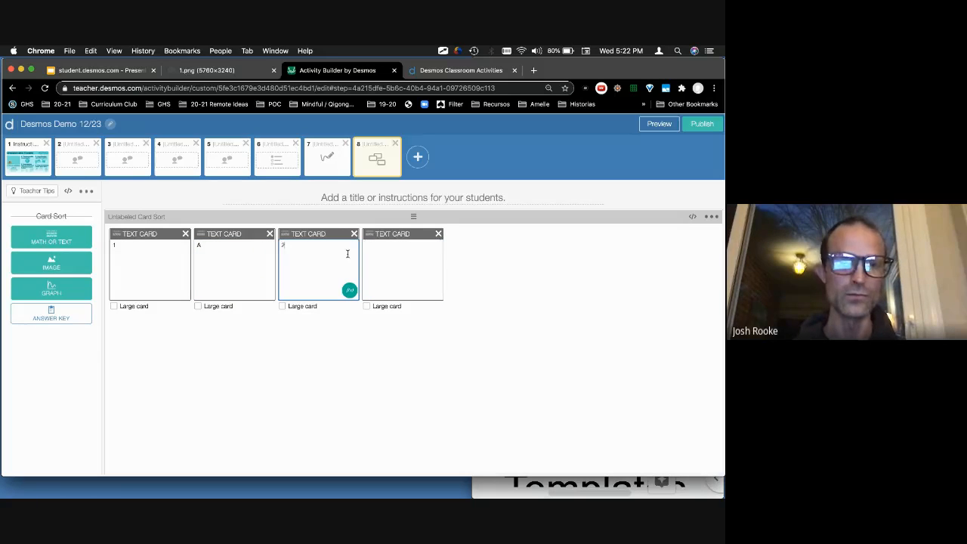
click(381, 250)
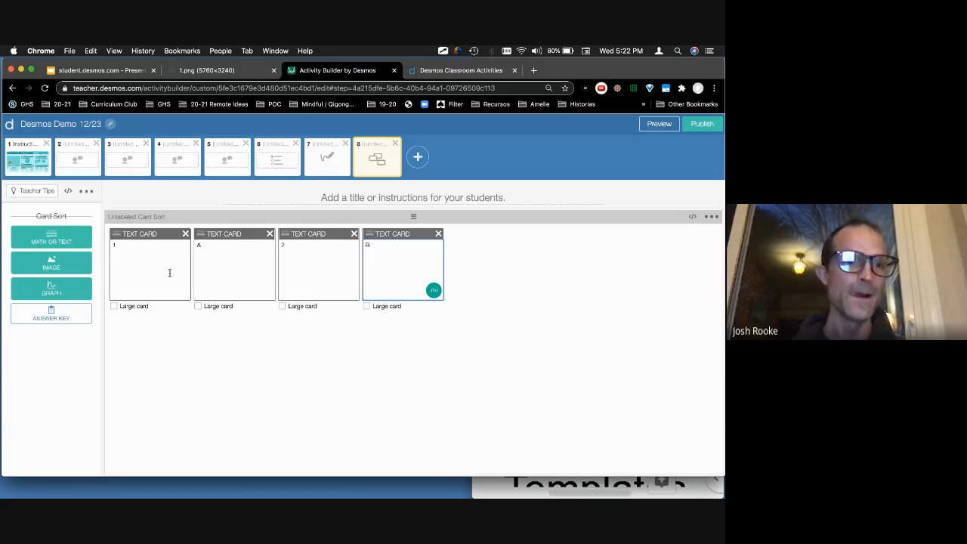
Step: Create the card sort's answer key pairing 1 with A and 2 with B, and preview the screen as a student
click(68, 318)
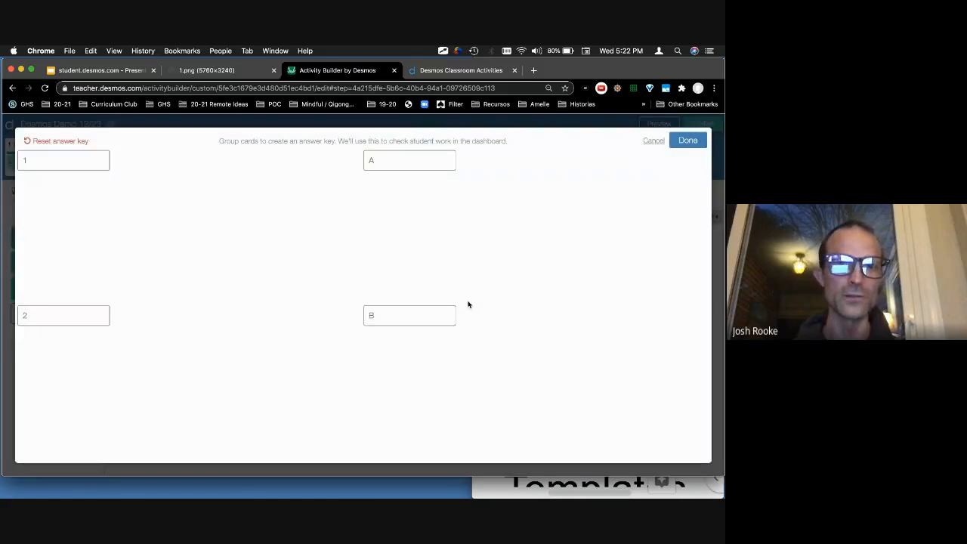
drag(389, 321, 44, 326)
drag(406, 165, 56, 165)
click(684, 140)
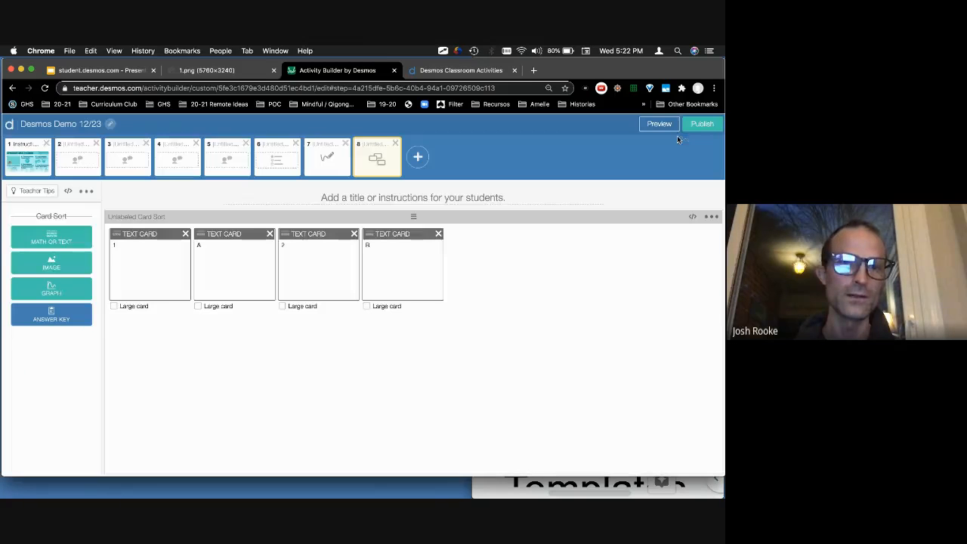
click(658, 125)
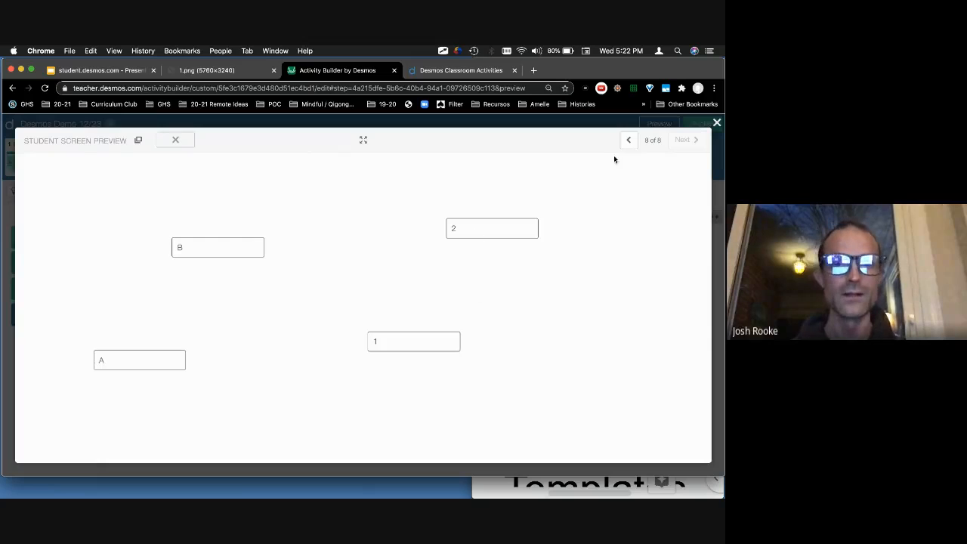
click(717, 122)
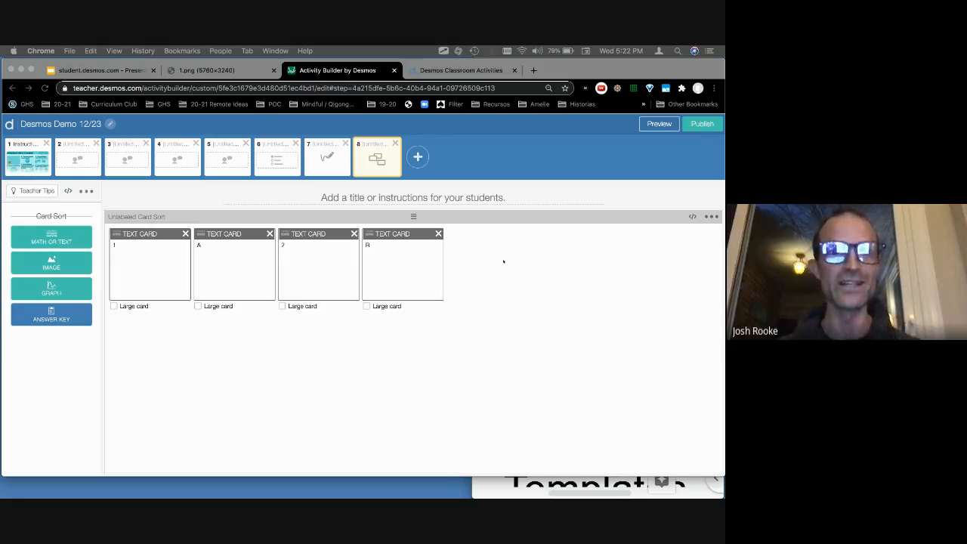
Step: Look through the activity history and collections on the Desmos Classroom site, including the "Great templates" and "General Templates" collections
click(447, 73)
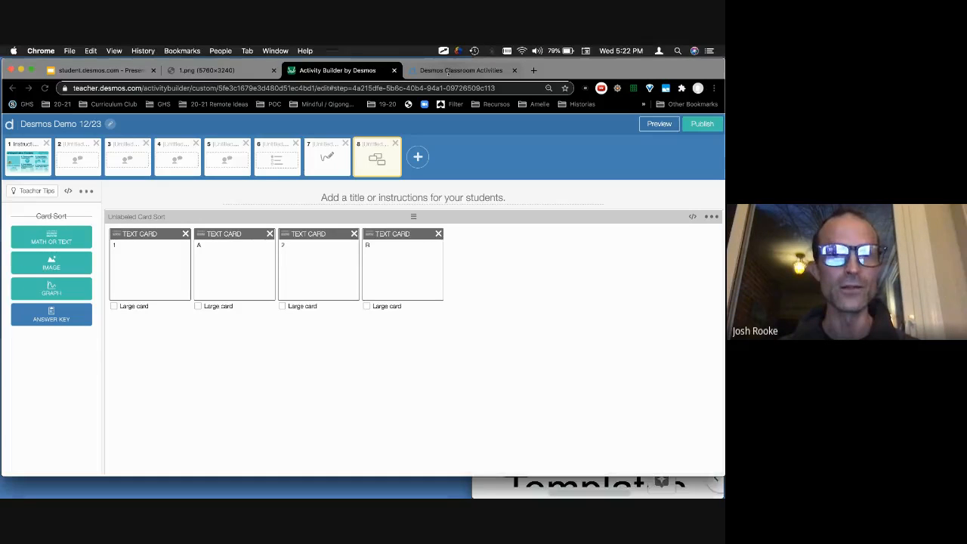
click(468, 72)
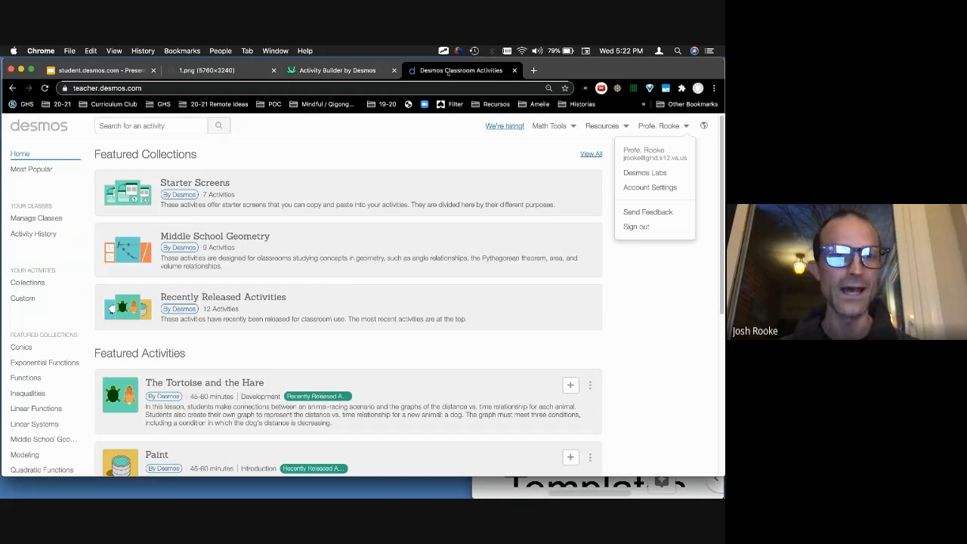
click(38, 234)
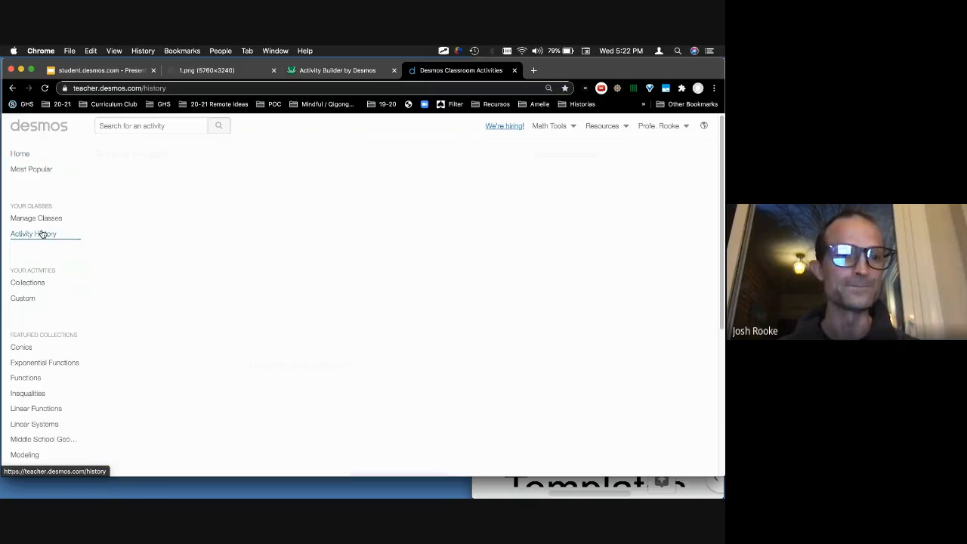
click(27, 283)
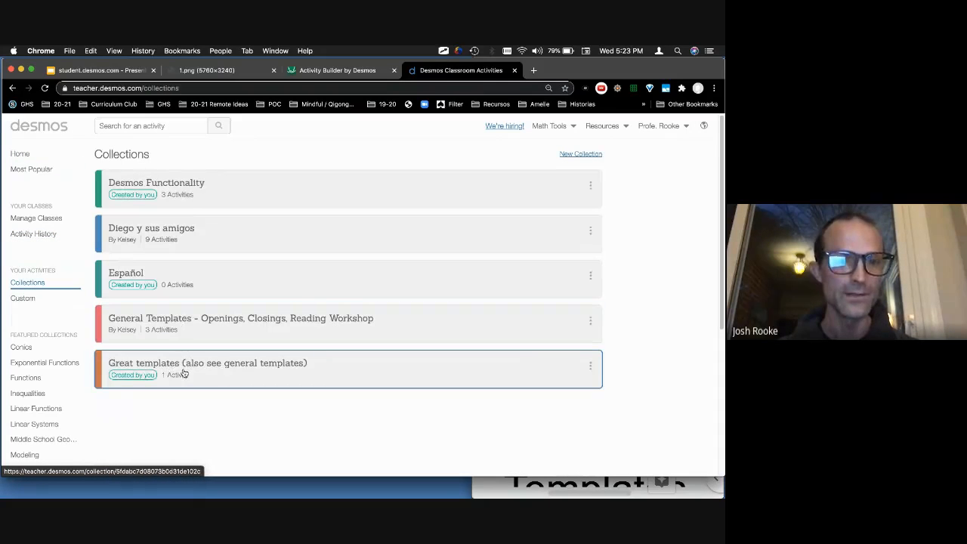
click(229, 367)
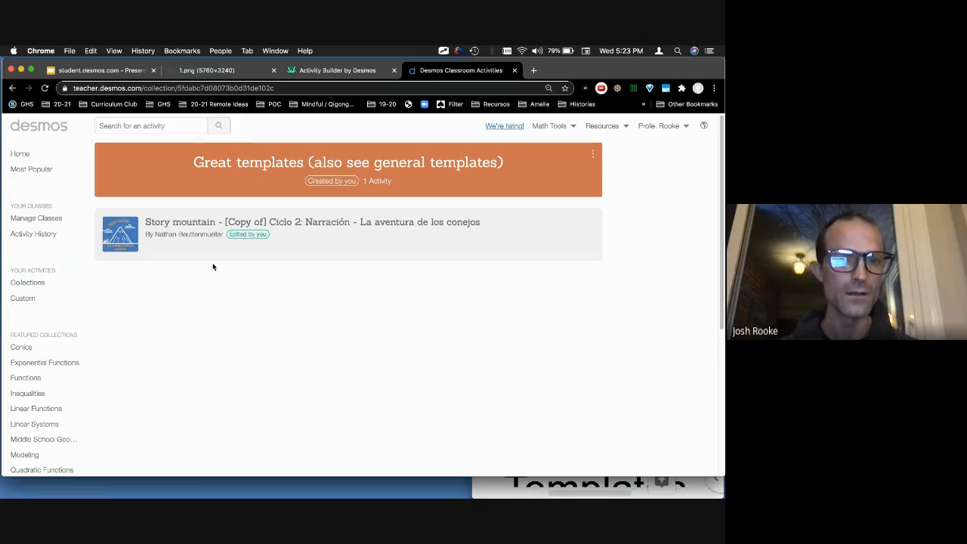
click(12, 87)
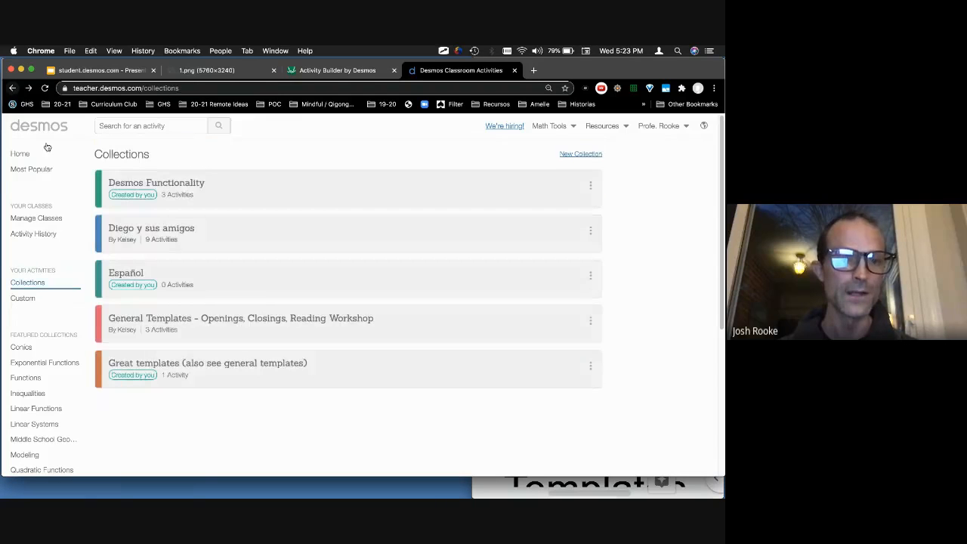
click(185, 329)
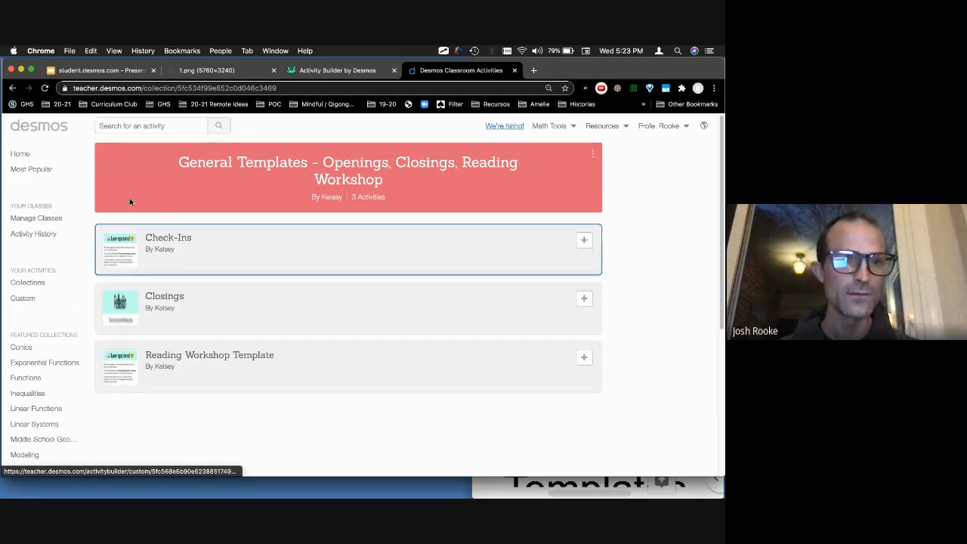
click(14, 88)
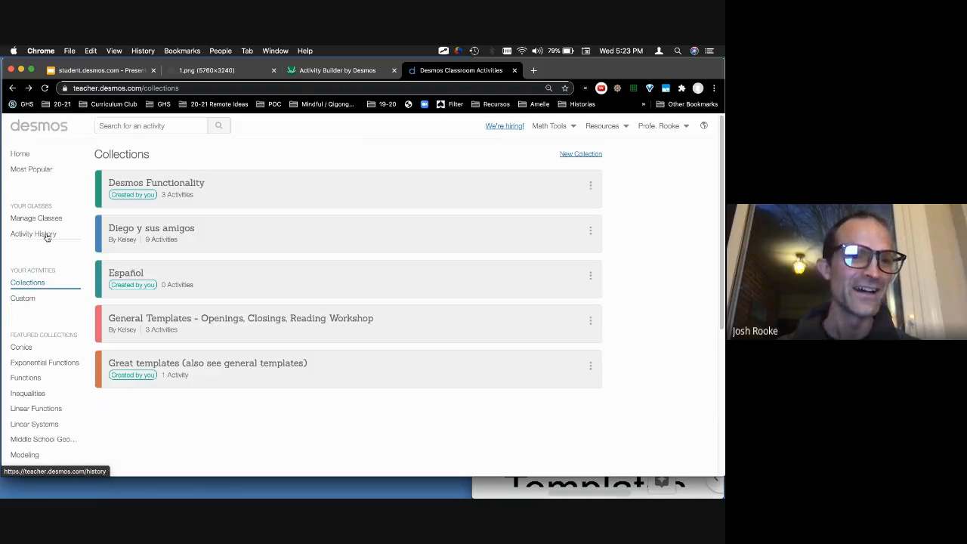
Step: Open the custom activity "Check-Ins, Closing and other template screens" for editing, with its overview page in a separate browser tab
click(30, 299)
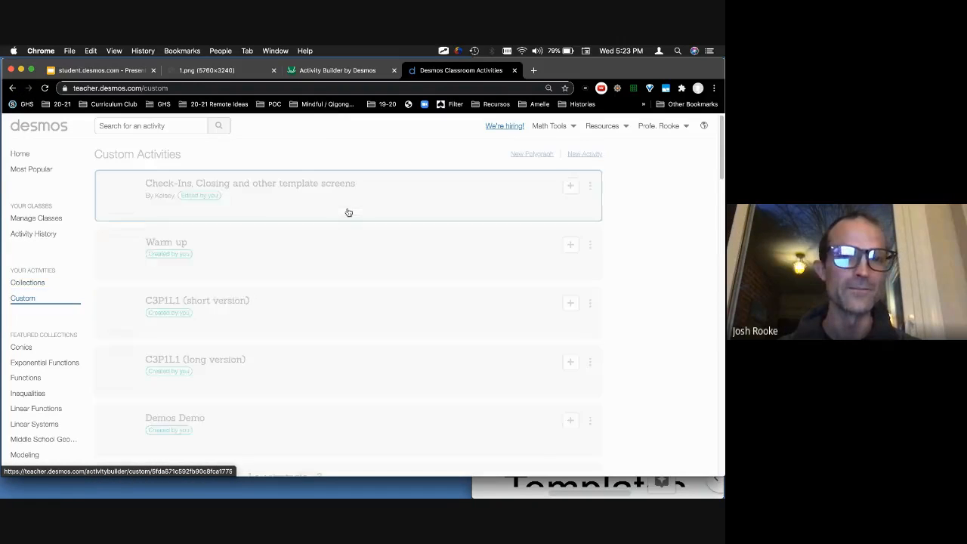
click(346, 198)
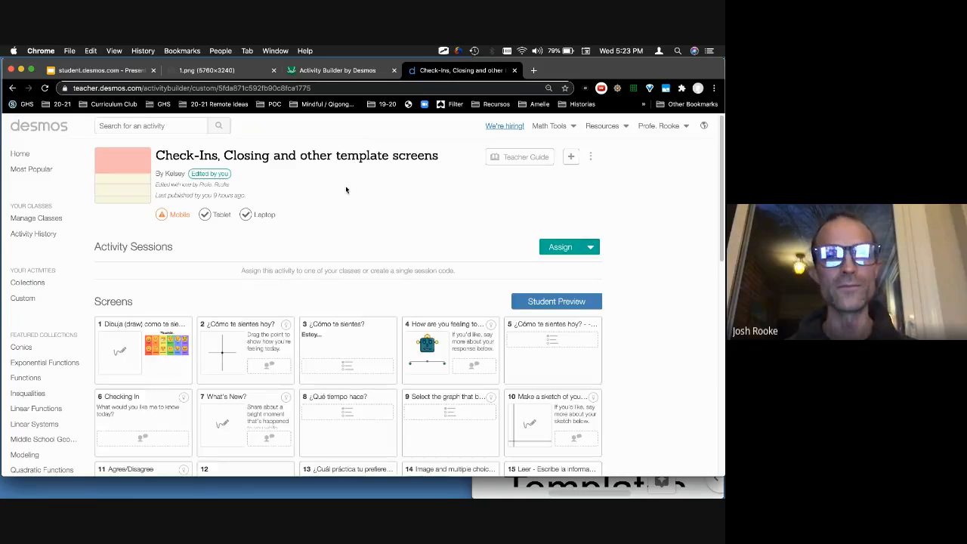
scroll(345, 188, down, 2)
scroll(361, 251, up, 2)
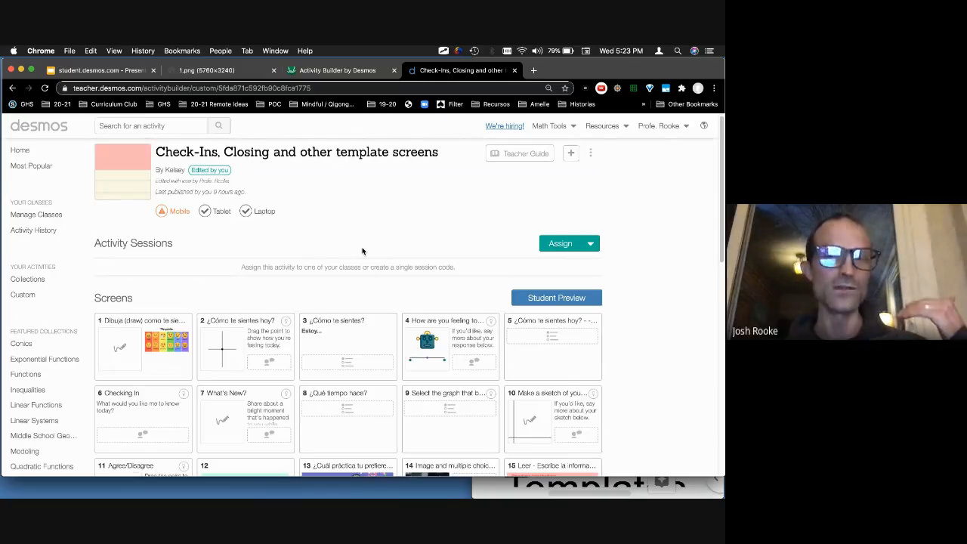
scroll(361, 251, up, 1)
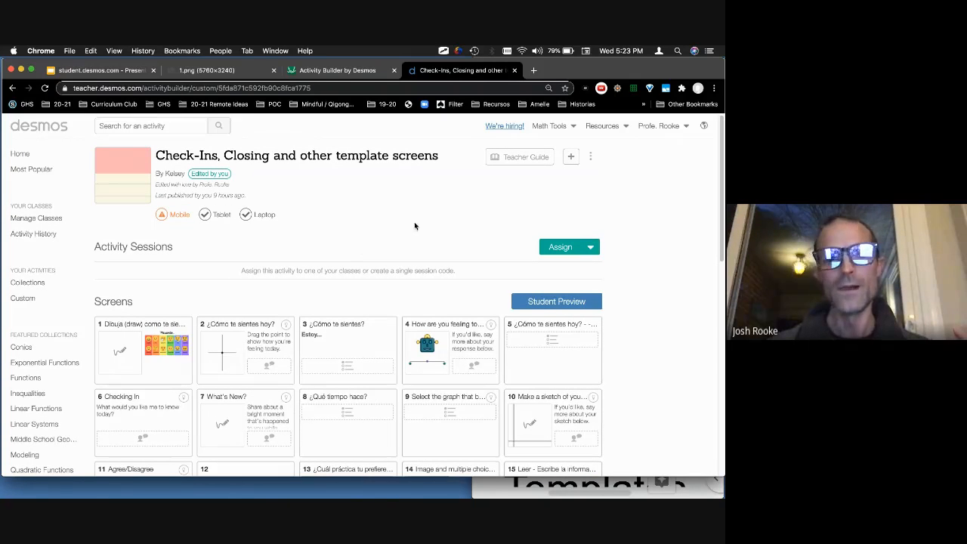
click(590, 157)
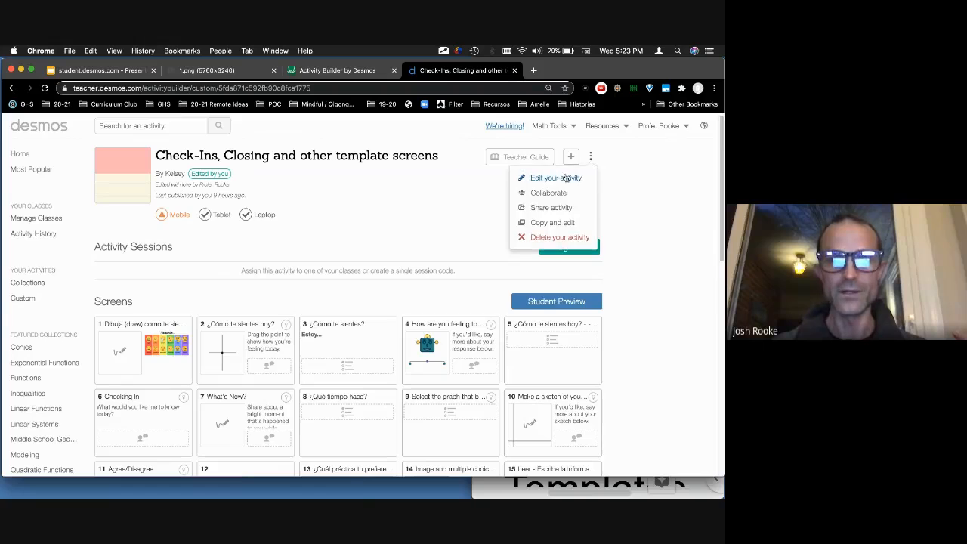
click(561, 178)
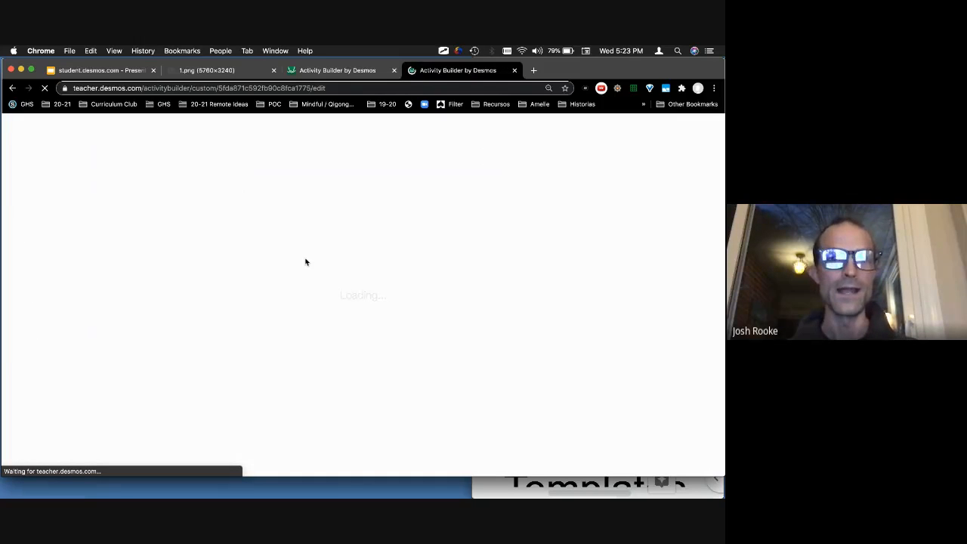
super+click(13, 90)
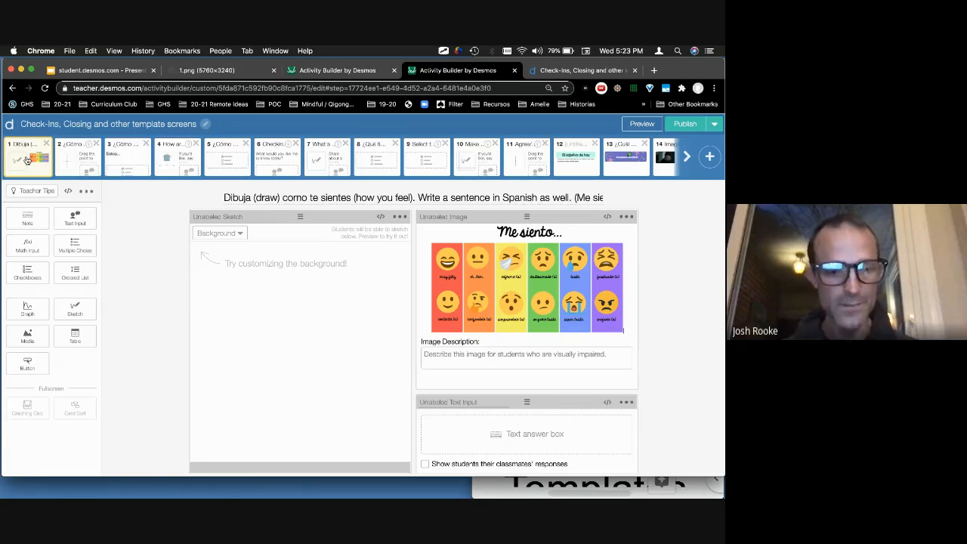
Step: Paste the copied "Dibuja (draw) como te sientes" template screen into Desmos Demo 12/23 and make it the first screen
click(345, 70)
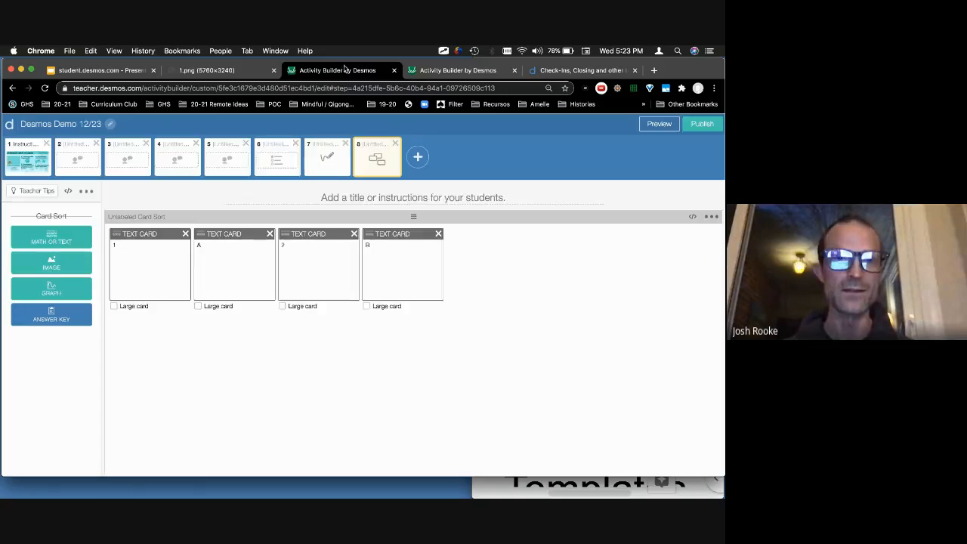
click(26, 160)
key(super+v)
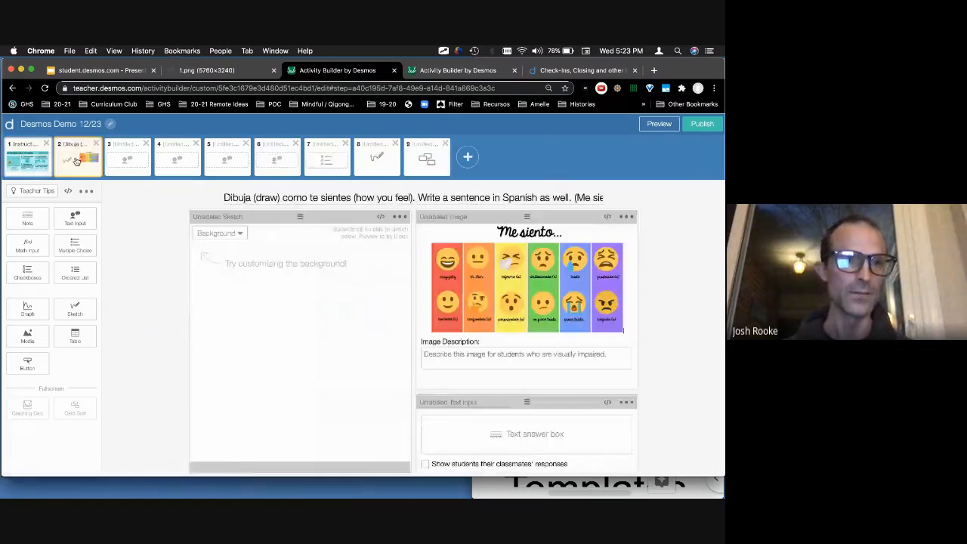
drag(76, 163, 10, 163)
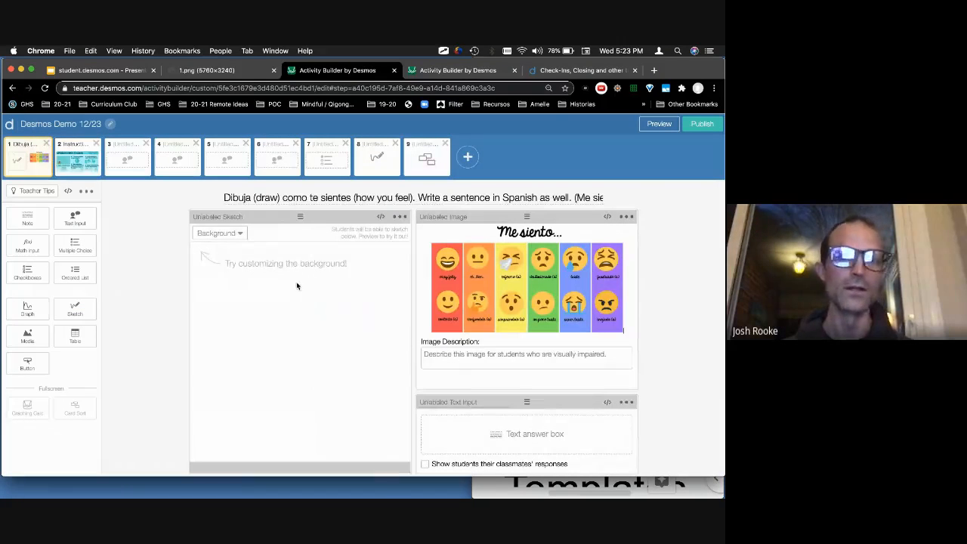
Step: Look through the screens of the template activity, from the check-in questions to the closing question "What did you think of today's lesson?"
click(456, 75)
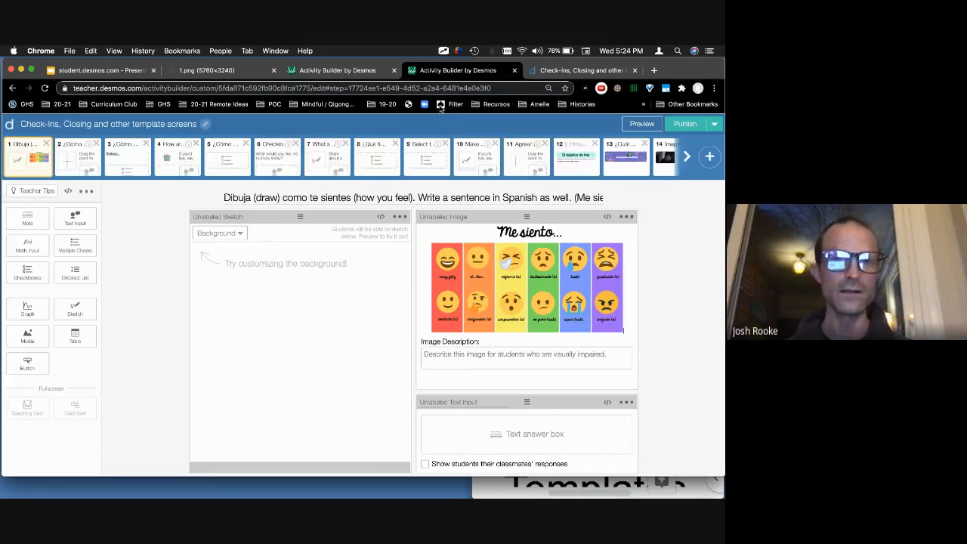
click(230, 161)
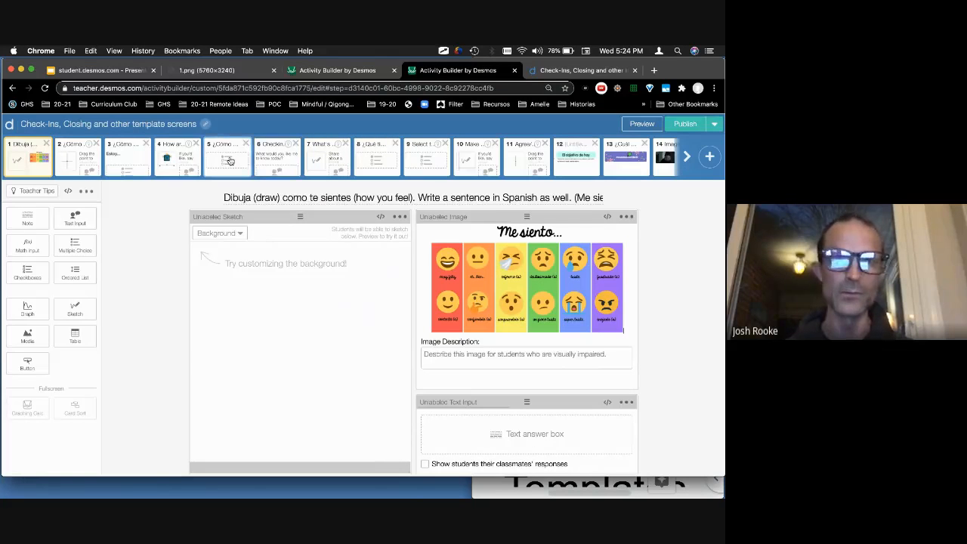
key(Right)
key(Right)
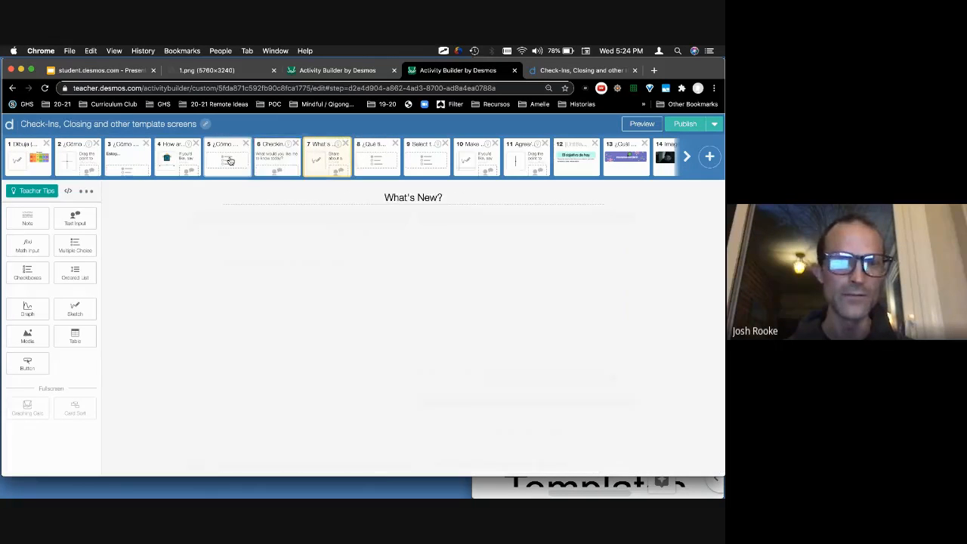
key(Right)
key(Right)
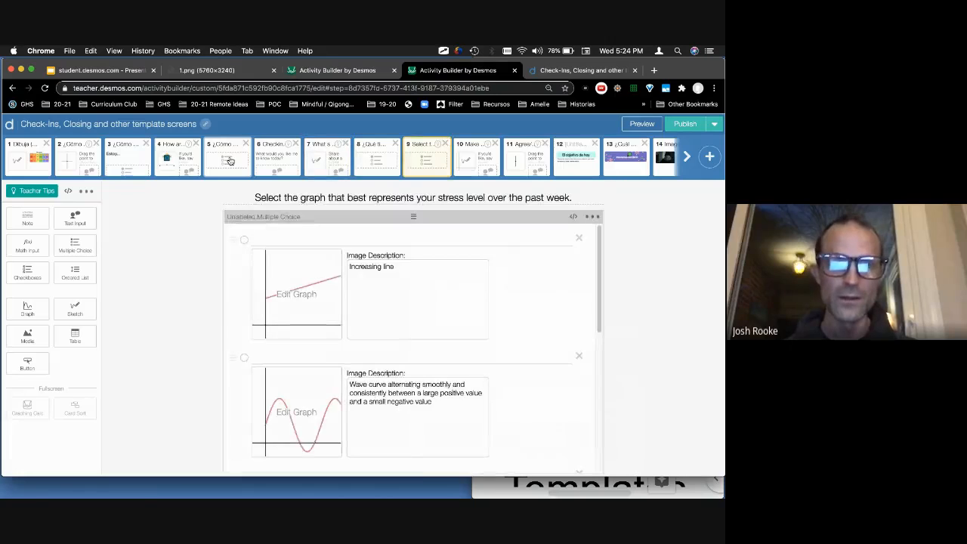
key(Right)
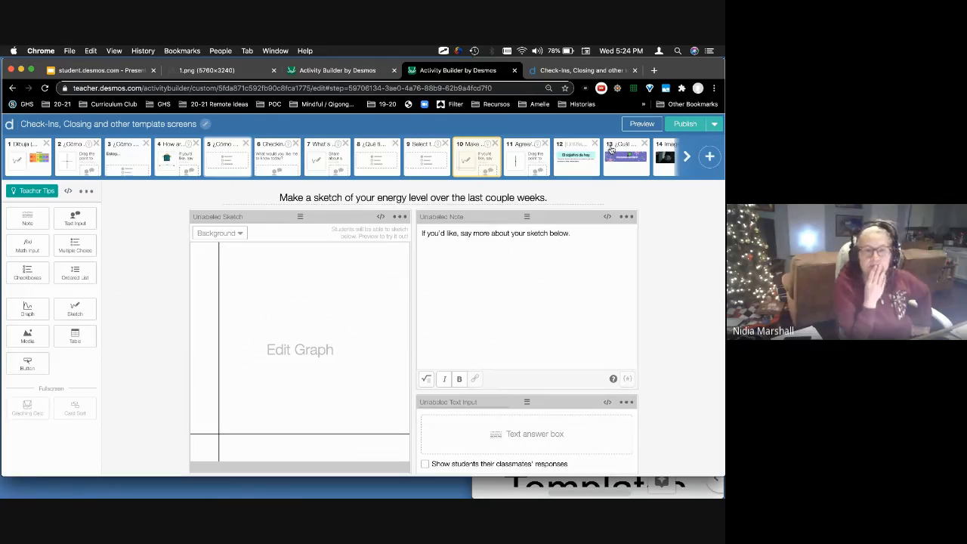
click(687, 157)
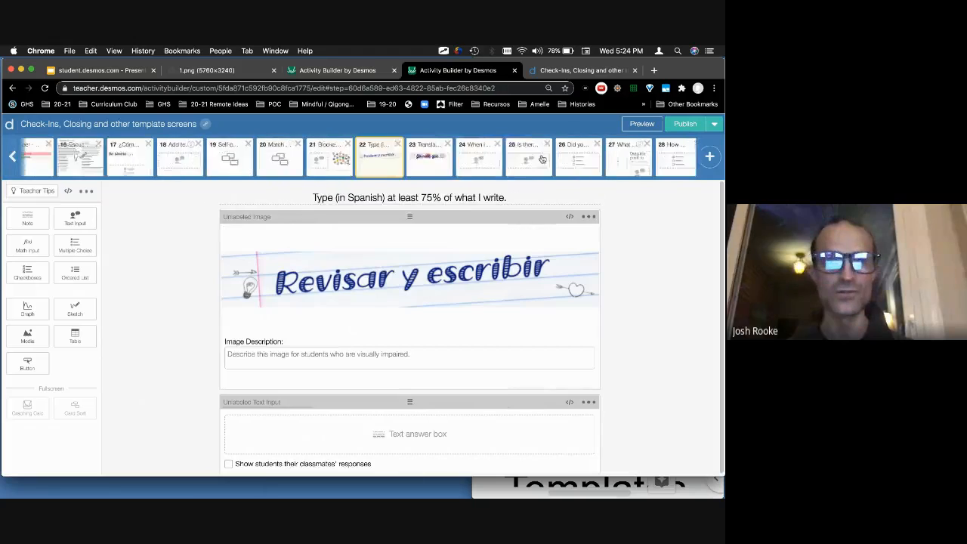
click(542, 159)
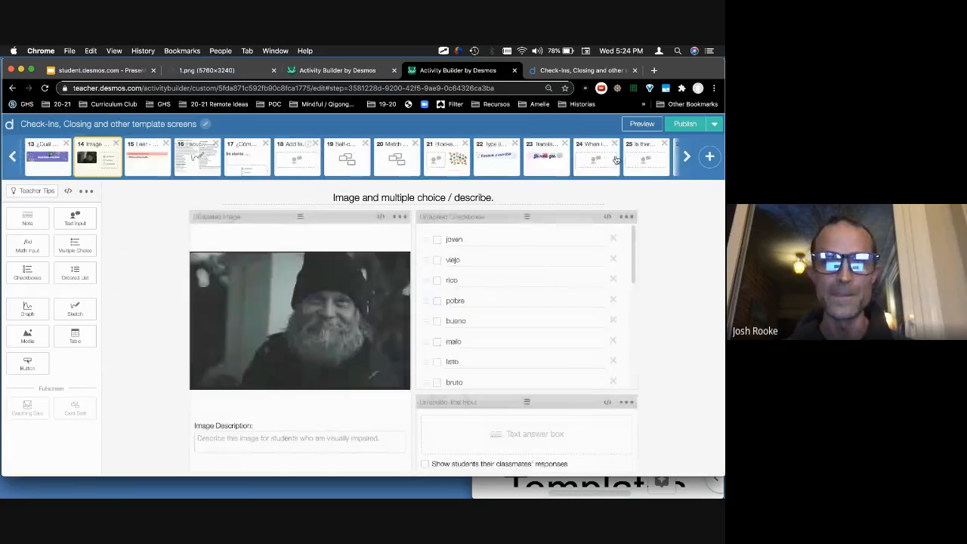
click(498, 160)
click(596, 159)
click(635, 159)
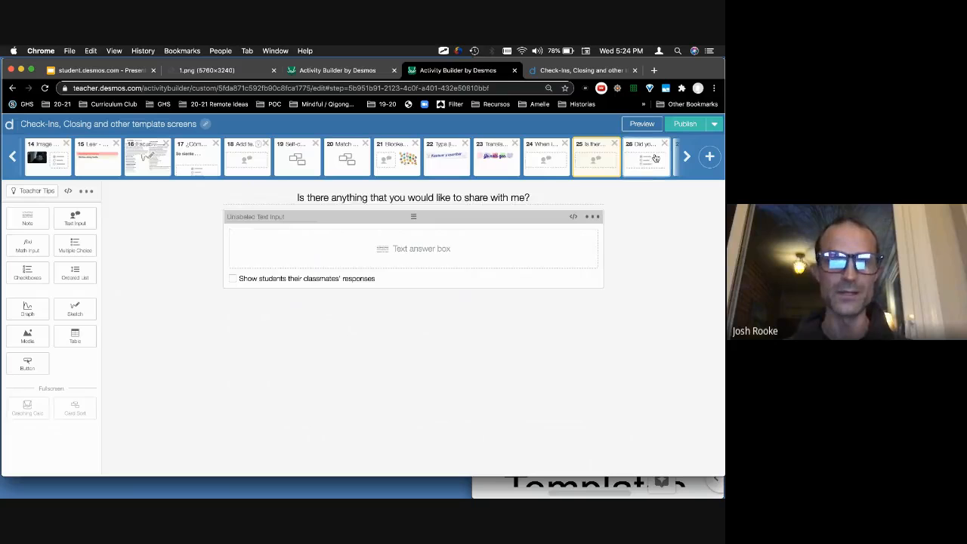
click(655, 157)
click(648, 160)
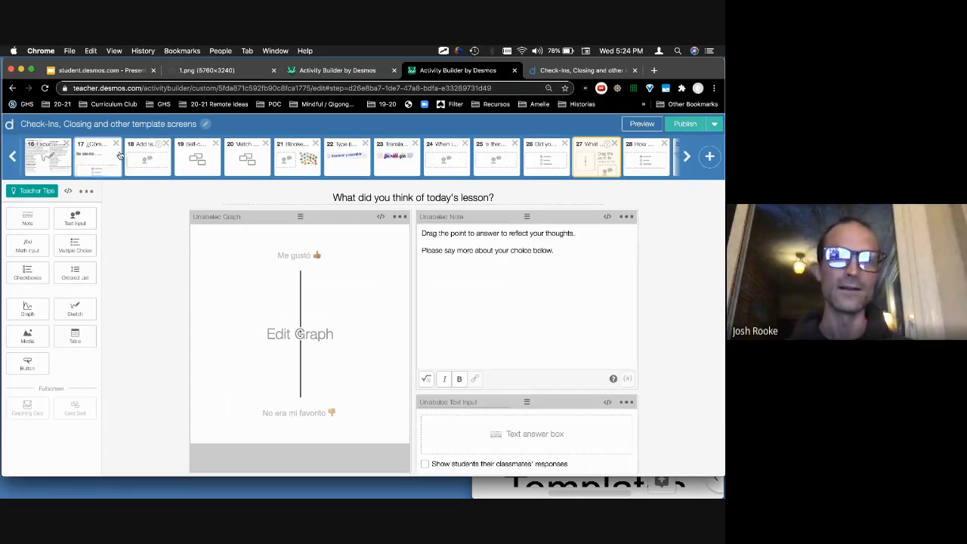
Step: Try to copy template screen 27, "What did you think of today's lesson?", to the end of Desmos Demo 12/23
click(317, 72)
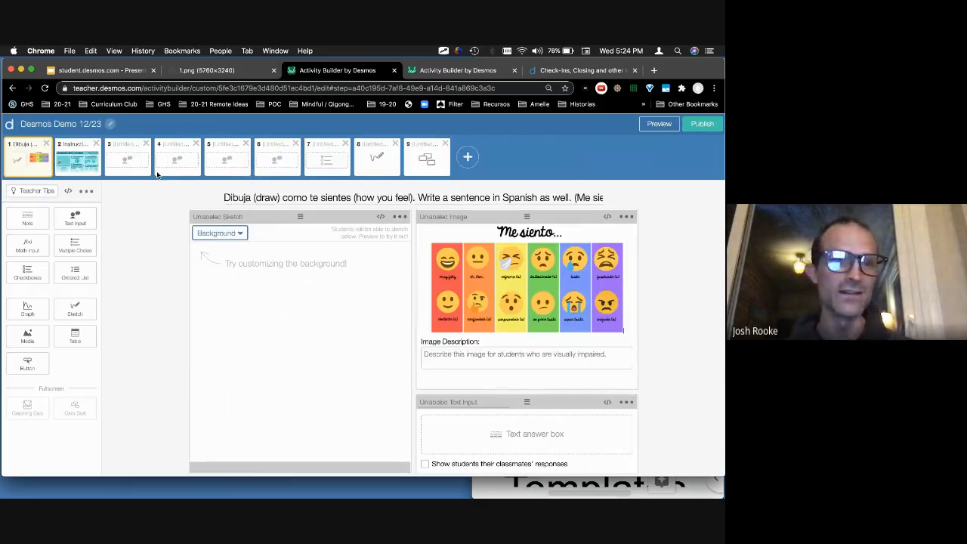
click(429, 159)
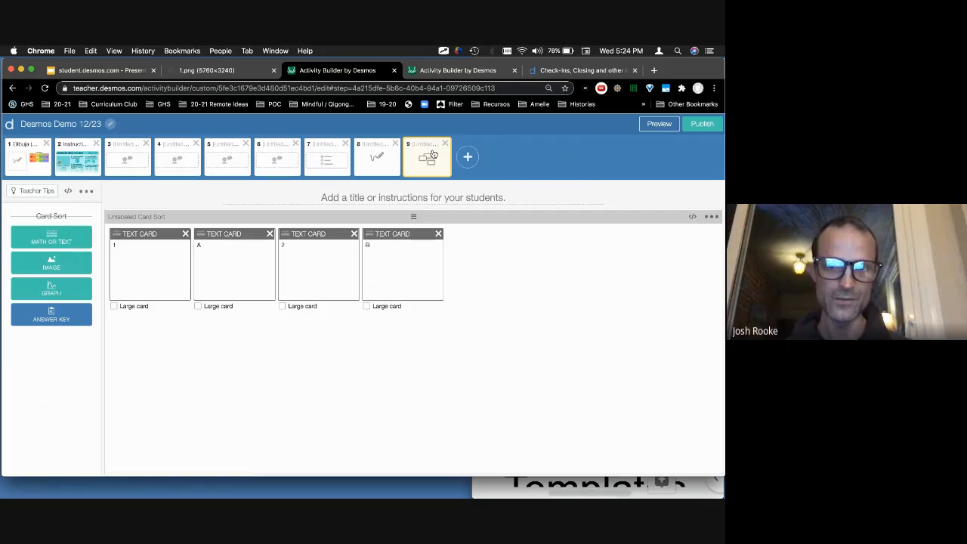
click(444, 71)
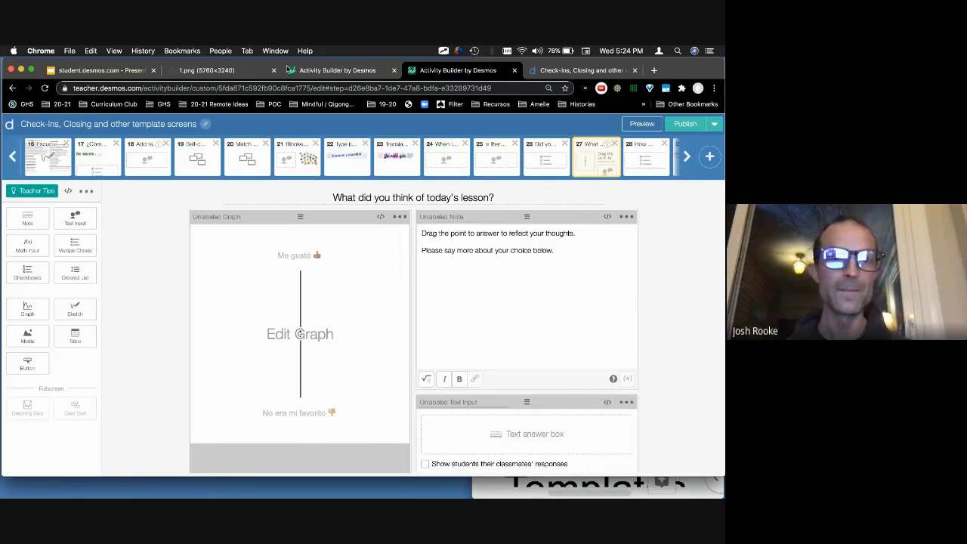
click(310, 72)
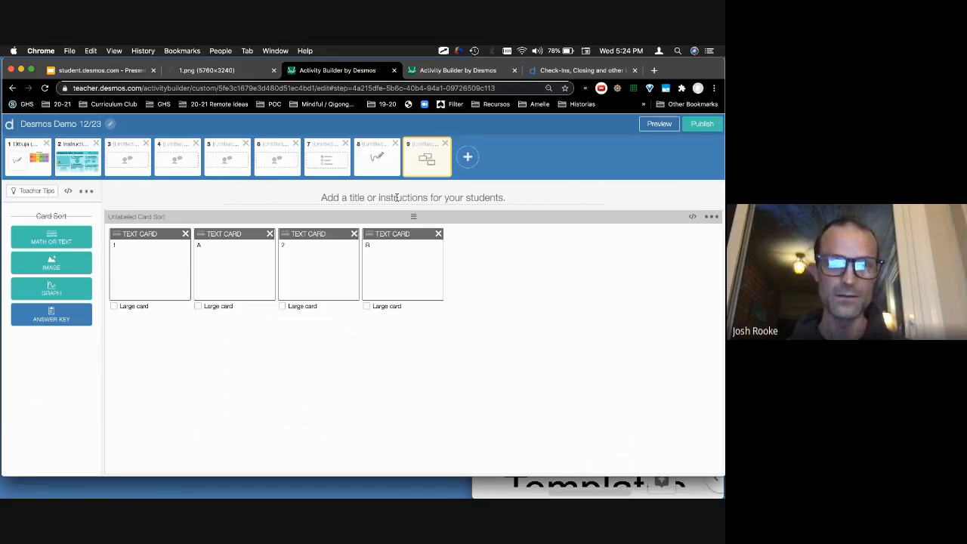
click(441, 70)
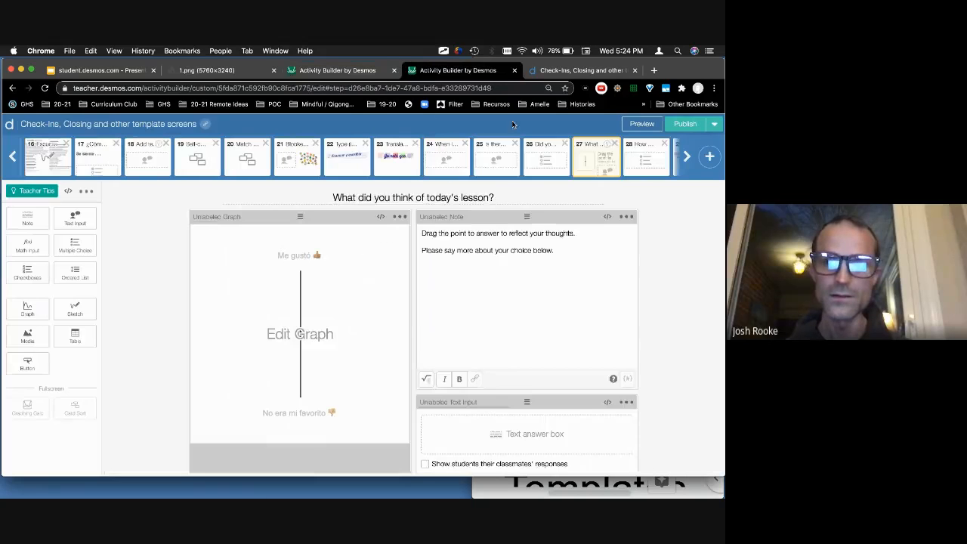
click(538, 163)
click(593, 165)
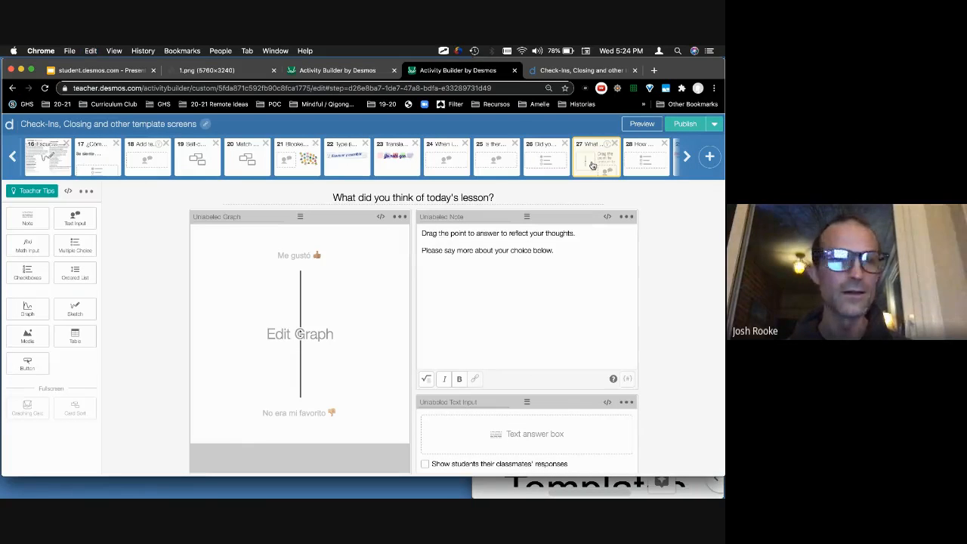
right_click(593, 166)
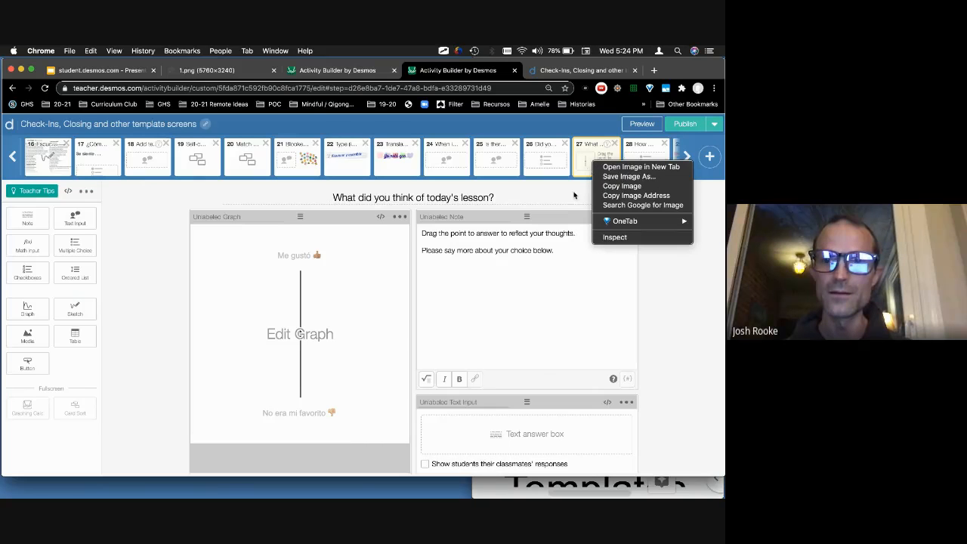
click(591, 165)
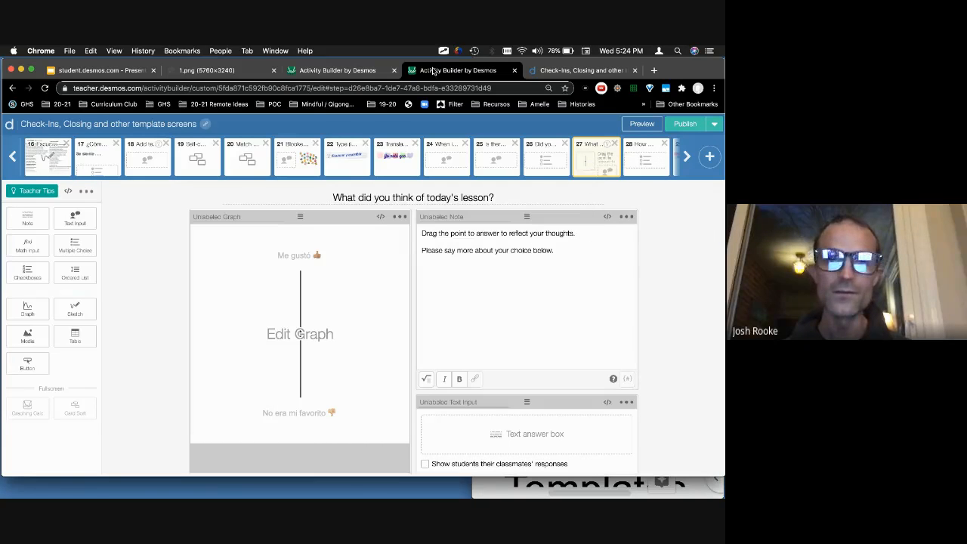
Step: Copy the "What did you think of today's lesson?" screen from its student preview and paste it after the card sort in Desmos Demo 12/23
click(565, 71)
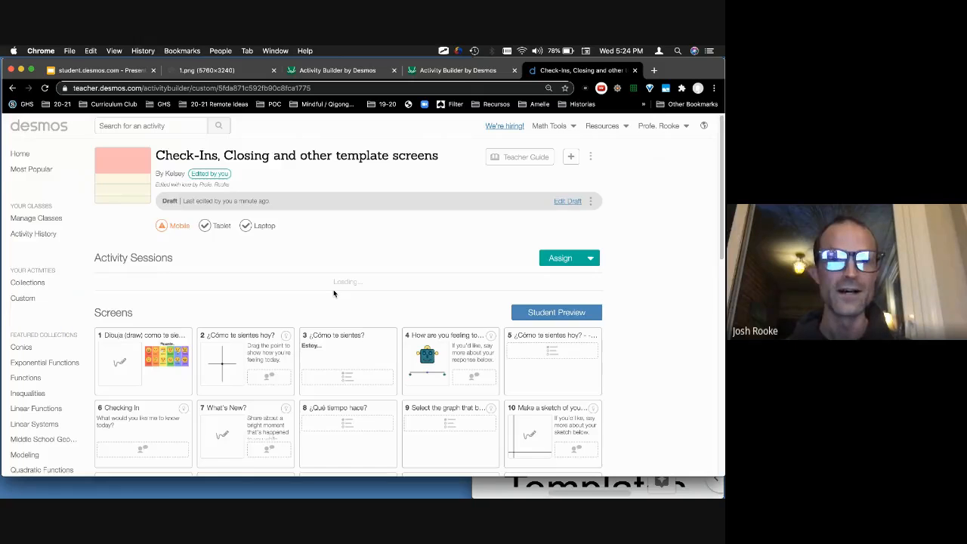
scroll(334, 293, down, 4)
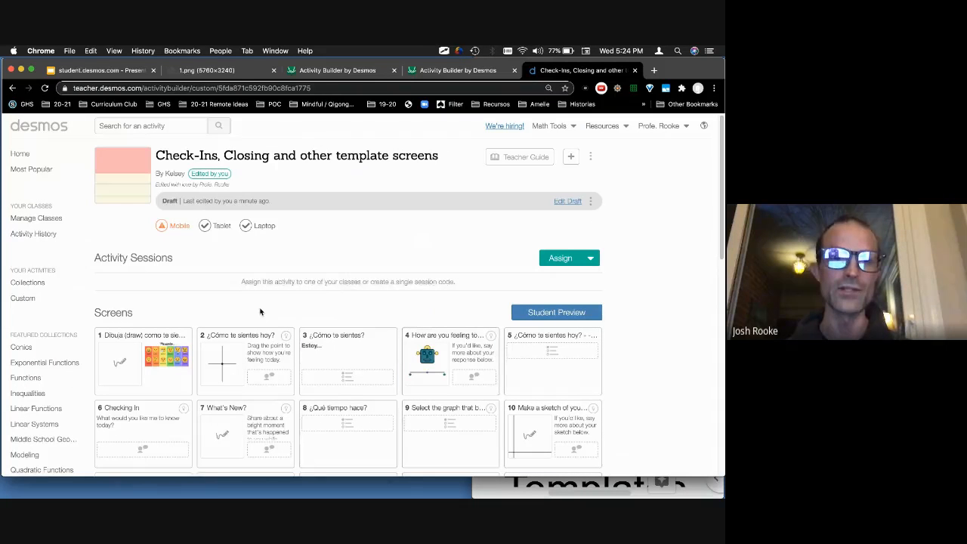
scroll(261, 310, down, 3)
scroll(262, 312, down, 5)
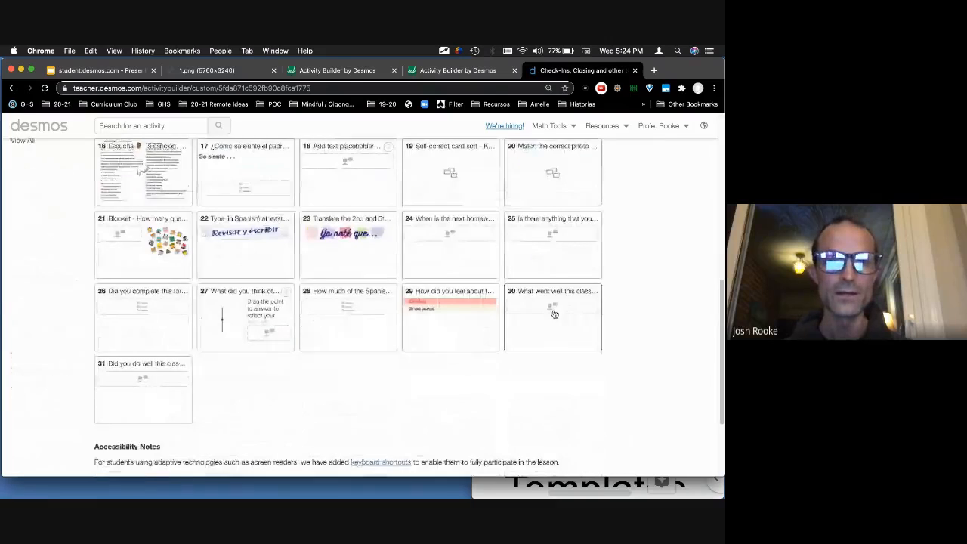
click(234, 321)
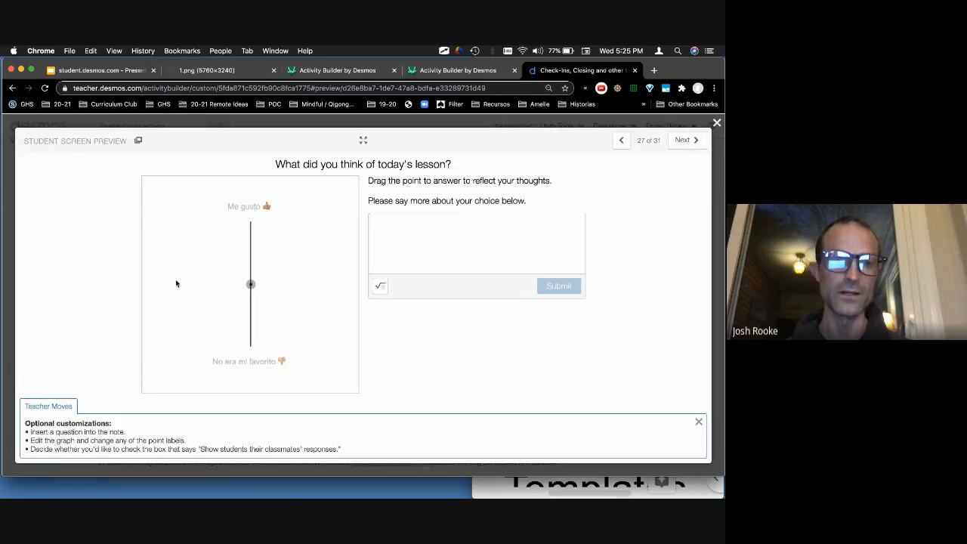
click(138, 142)
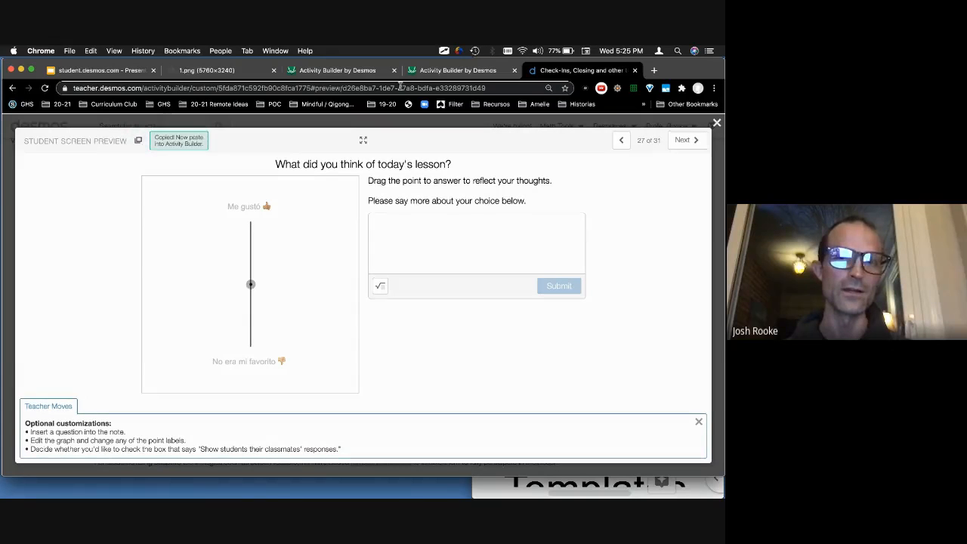
click(336, 70)
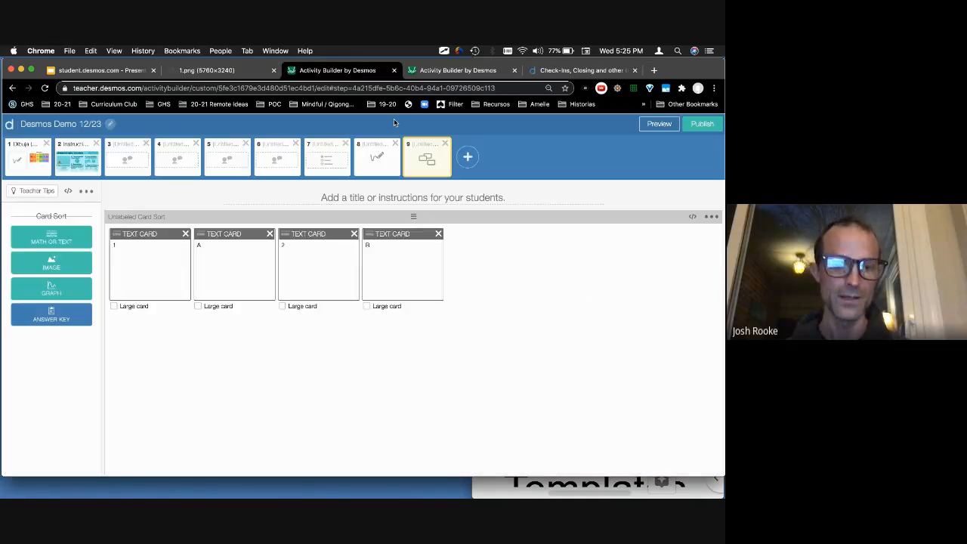
key(super+v)
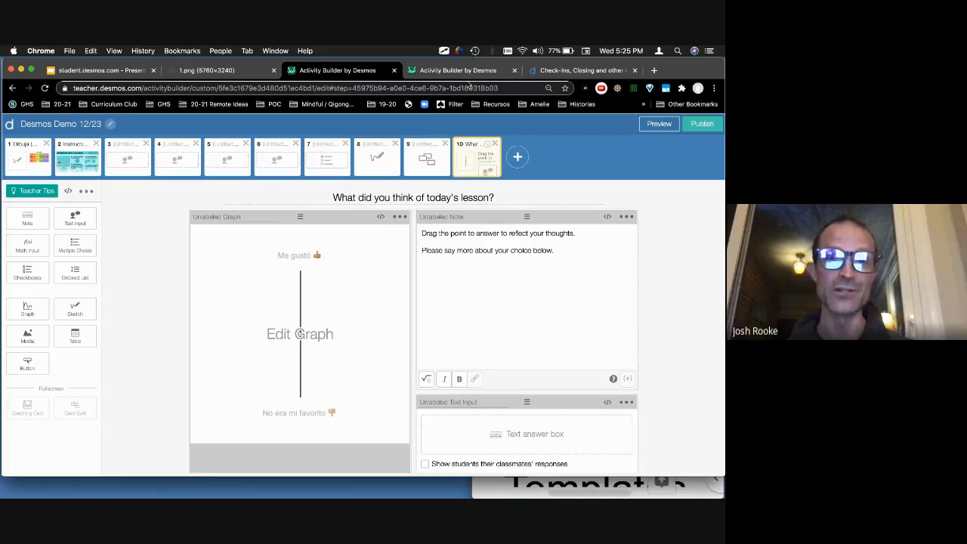
click(581, 70)
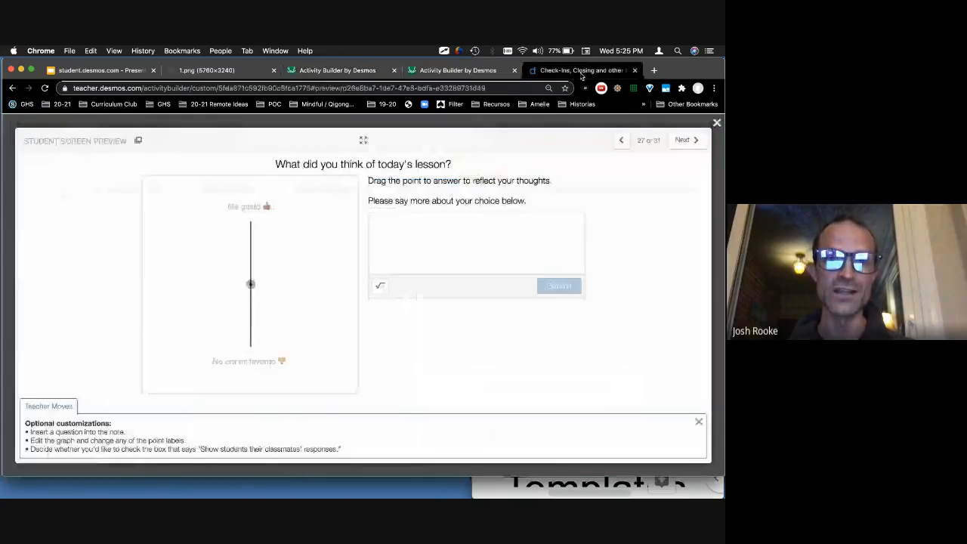
Step: Copy template screen 15, "Leer - Escribe la información que tú entiendes", and paste it into Desmos Demo 12/23 as the fourth screen
click(716, 121)
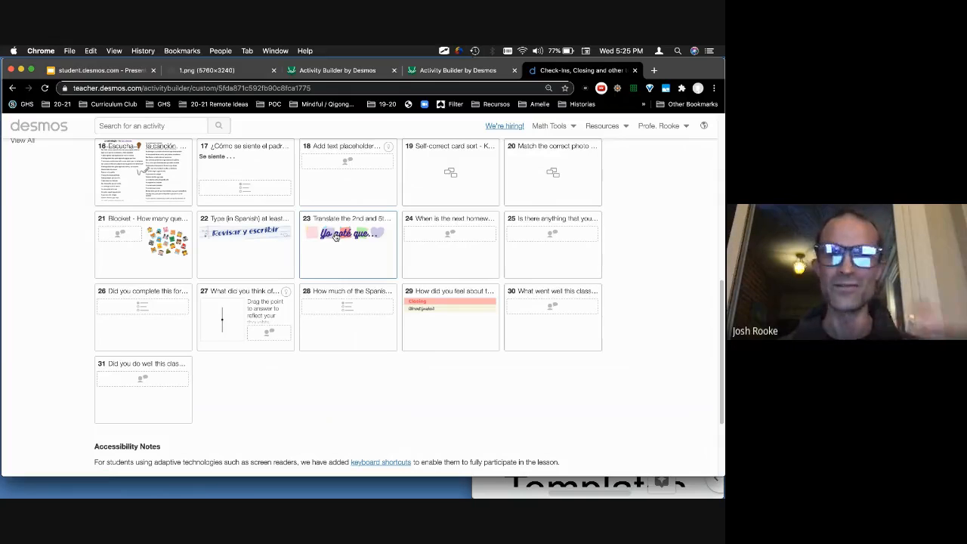
scroll(335, 237, up, 3)
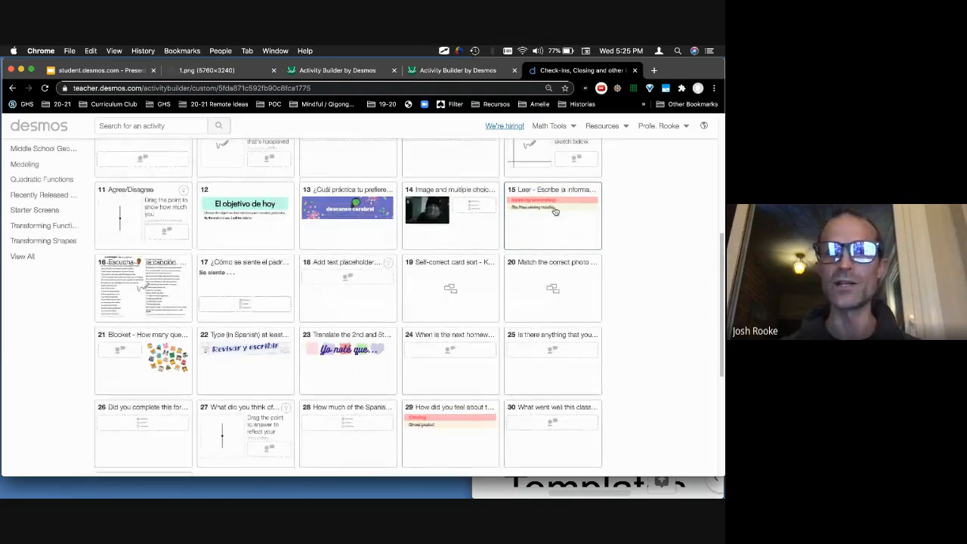
click(555, 212)
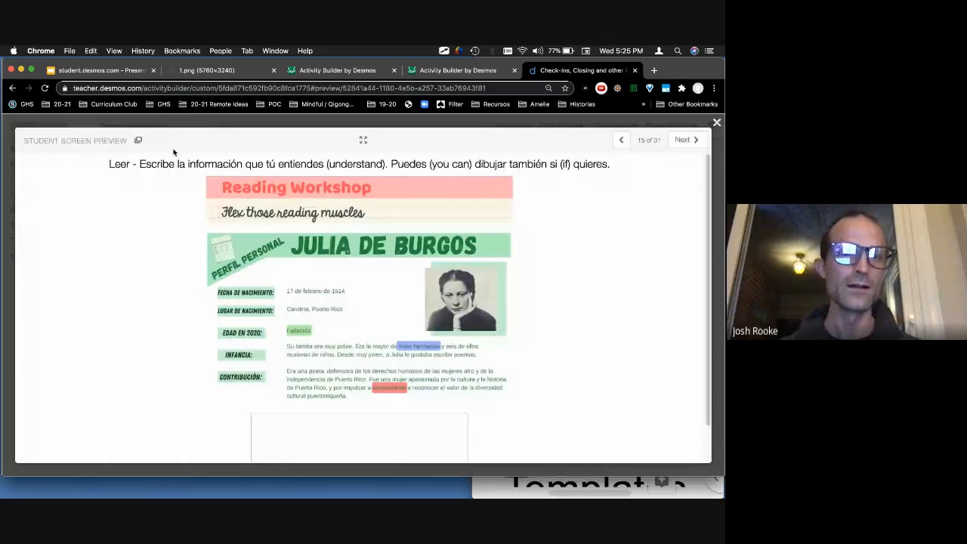
click(139, 141)
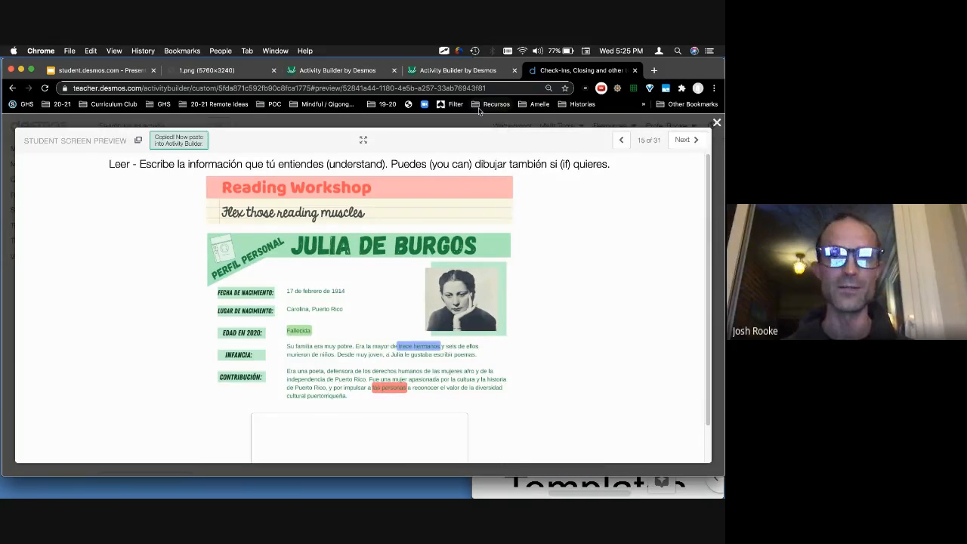
click(441, 73)
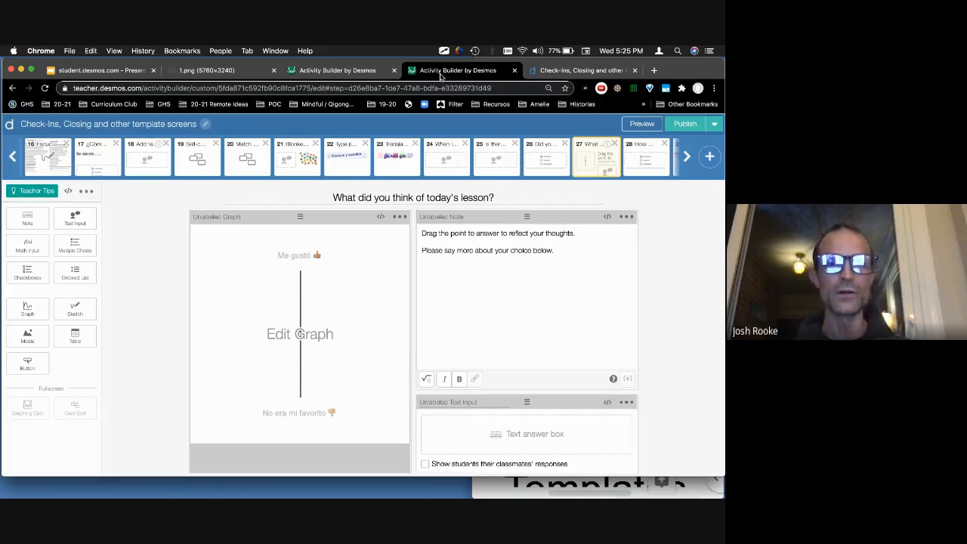
click(382, 71)
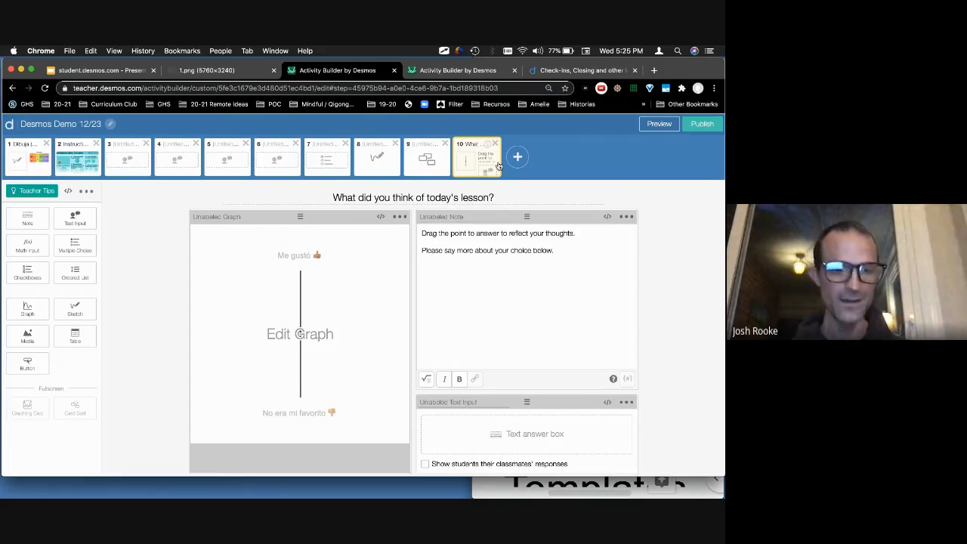
key(ctrl+v)
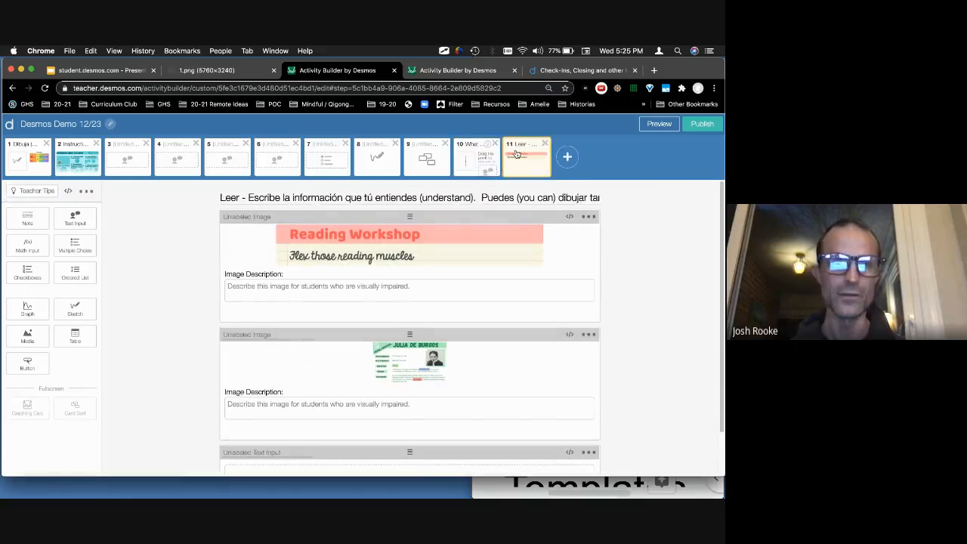
drag(527, 157, 193, 151)
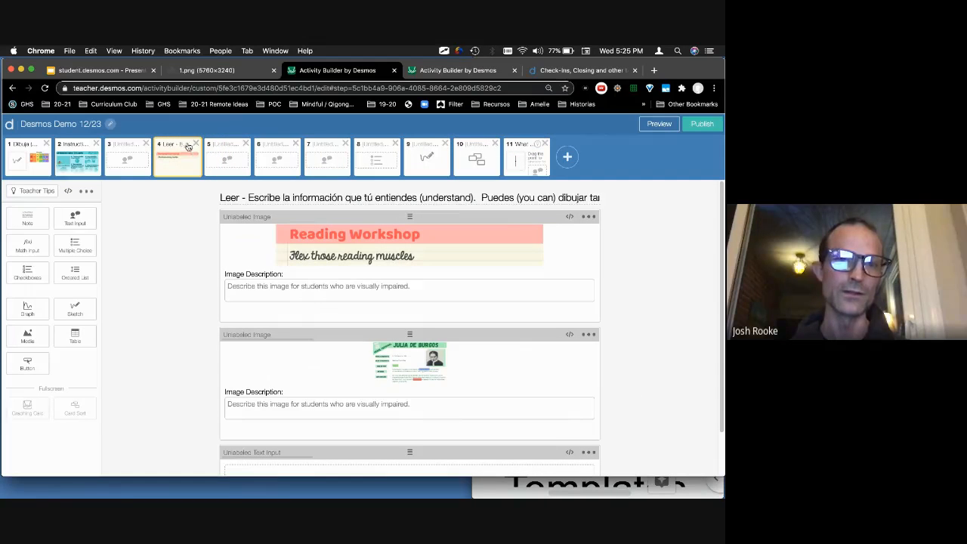
Step: Delete the pasted "Leer" reading screen from Desmos Demo 12/23
click(194, 144)
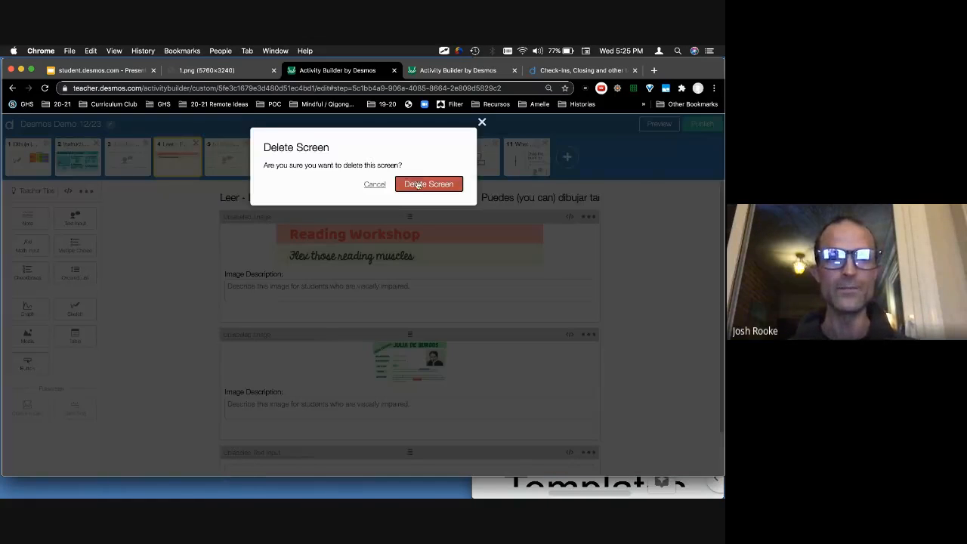
click(420, 185)
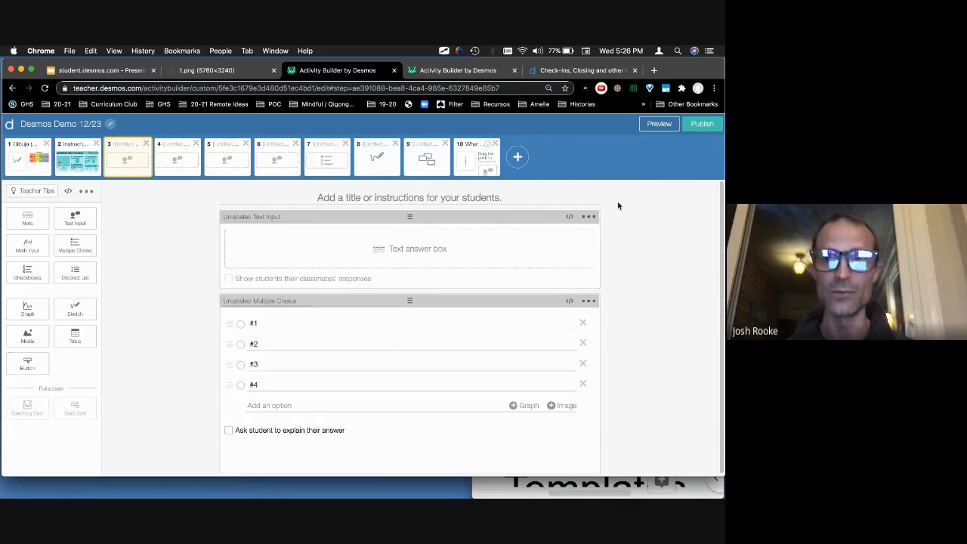
Step: Publish the Desmos Demo 12/23 activity and look over its overview page with the screen thumbnails
click(700, 128)
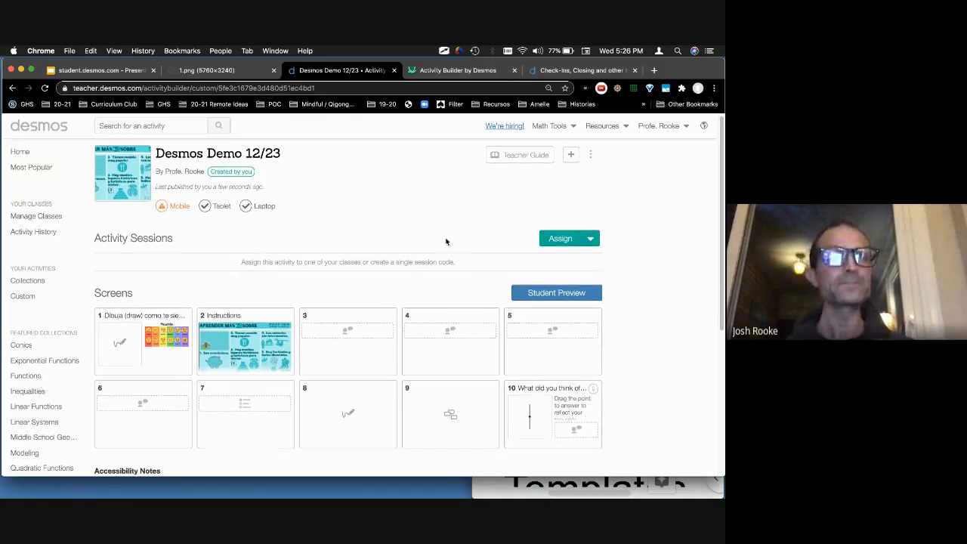
scroll(446, 242, down, 1)
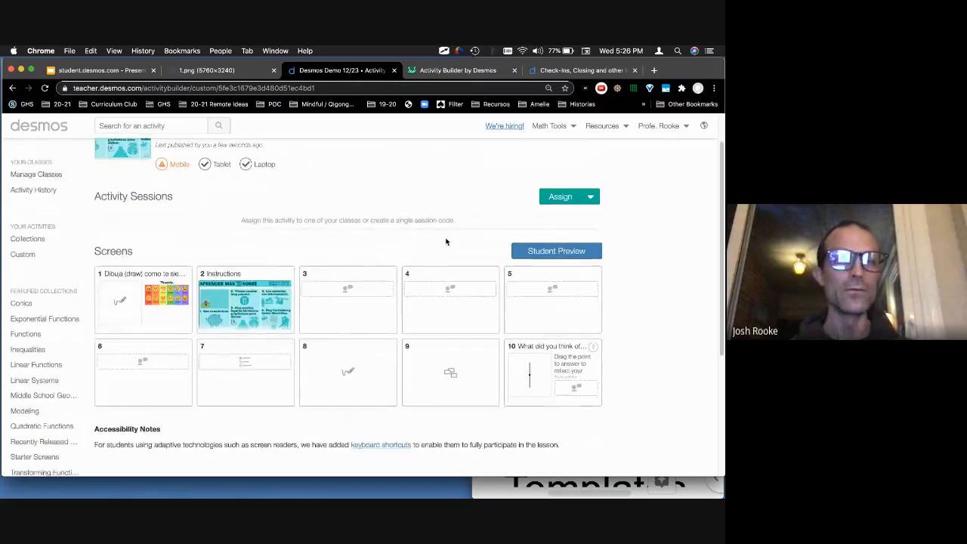
scroll(446, 242, up, 1)
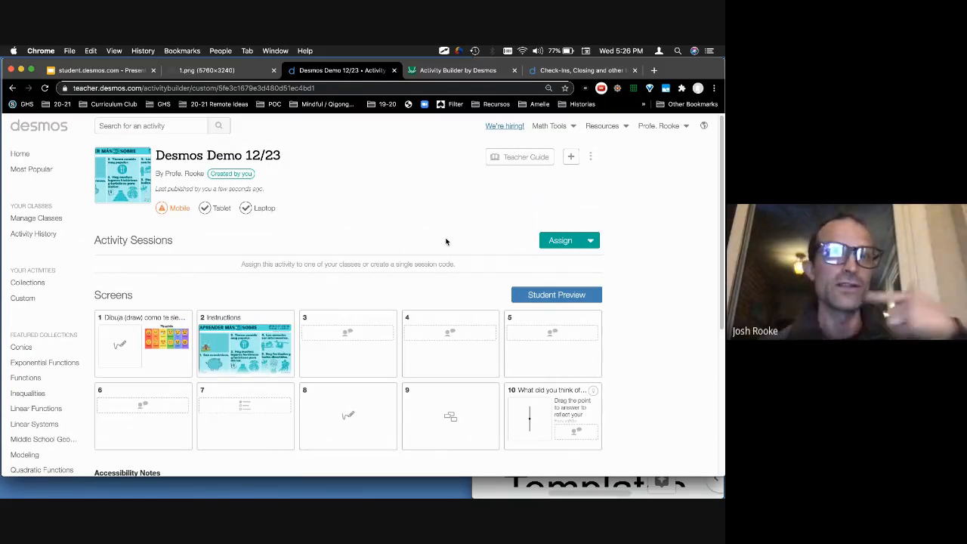
Step: Open teacher.desmos.com in a new browser tab, then switch to the Google Slides slide that sends students to student.desmos.com
click(653, 71)
text(thehill.com)
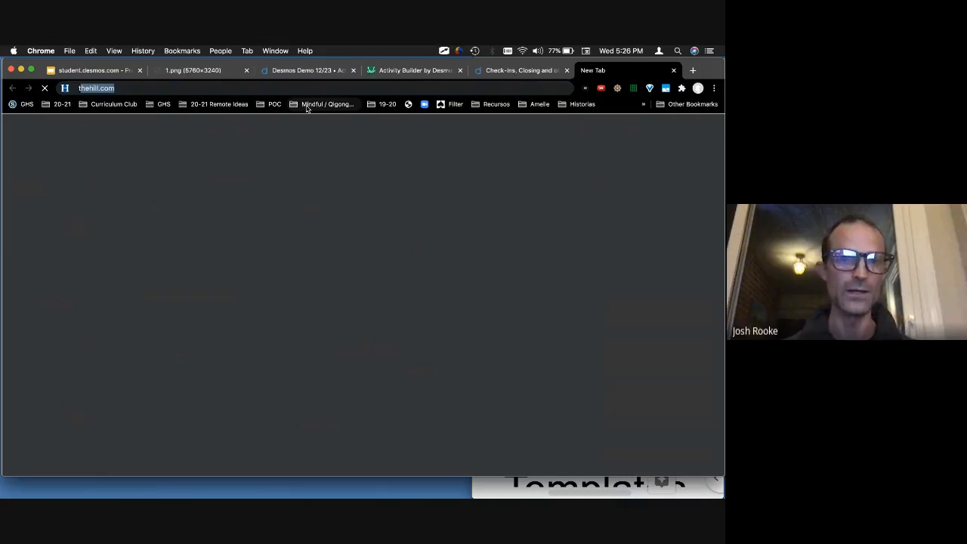
text(eahc)
key(BackSpace)
key(BackSpace)
key(BackSpace)
key(BackSpace)
key(BackSpace)
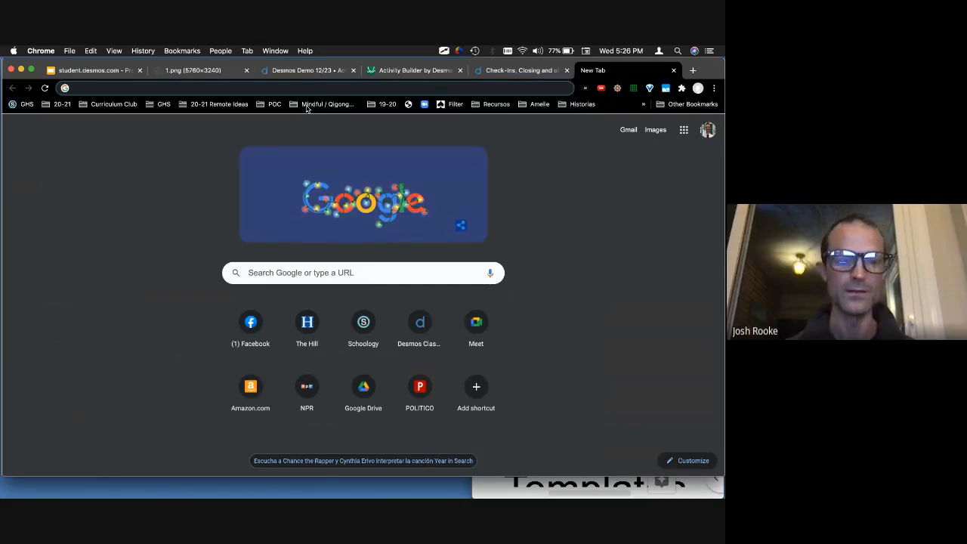
text(teach)
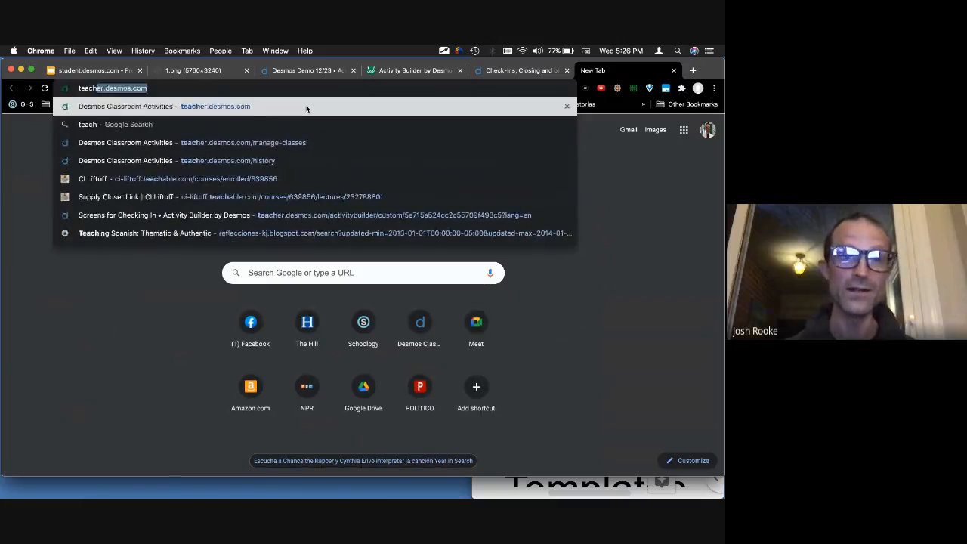
key(Return)
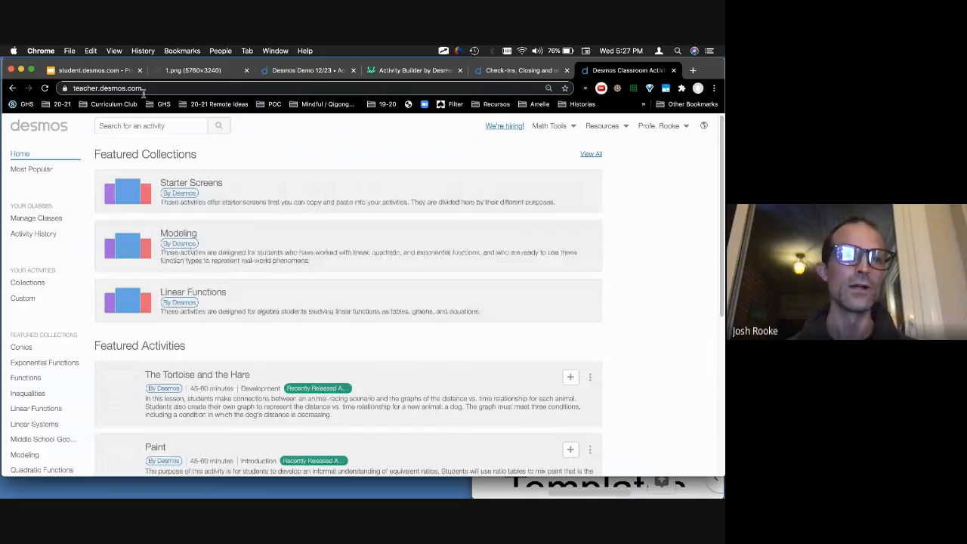
click(110, 75)
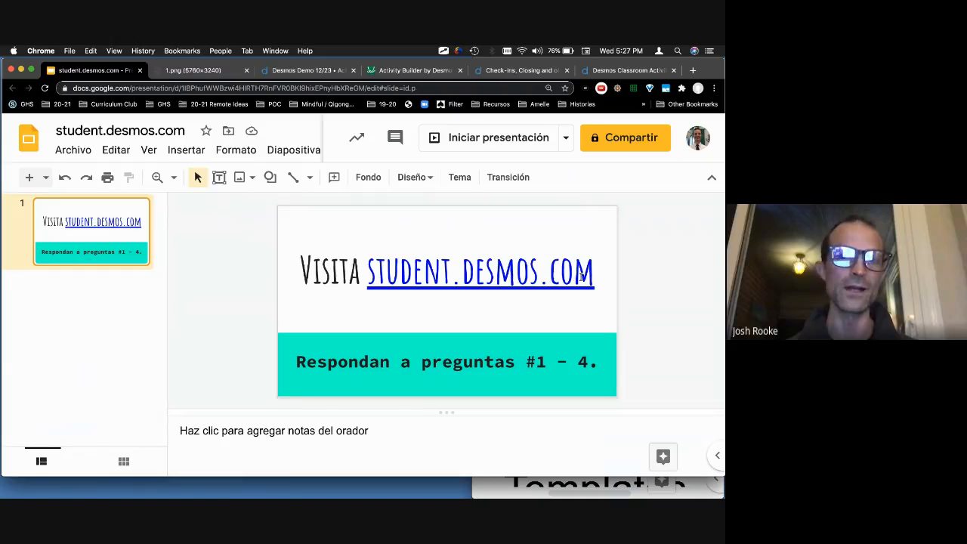
Step: Return to the Desmos teacher site and add a new class named "Desmos Demos 12-23" in class management
click(615, 71)
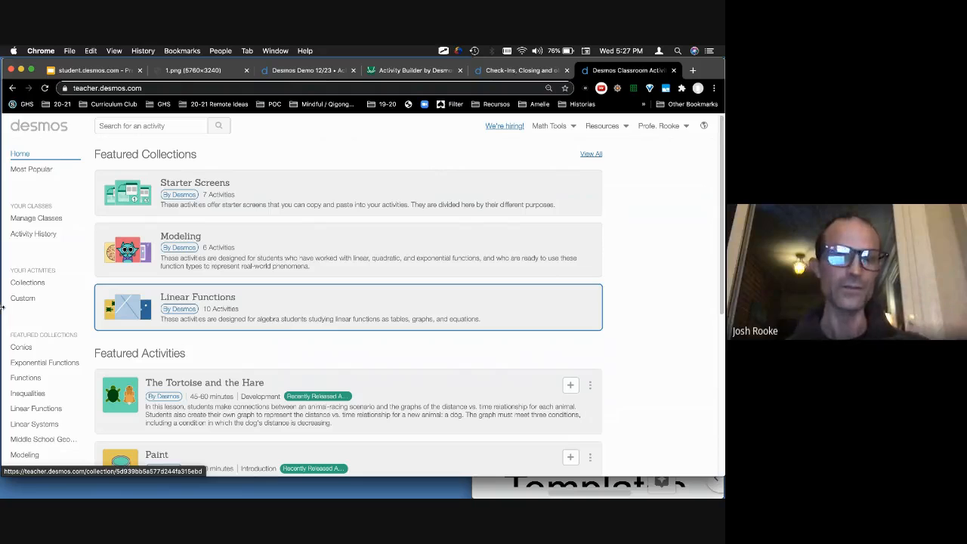
click(44, 219)
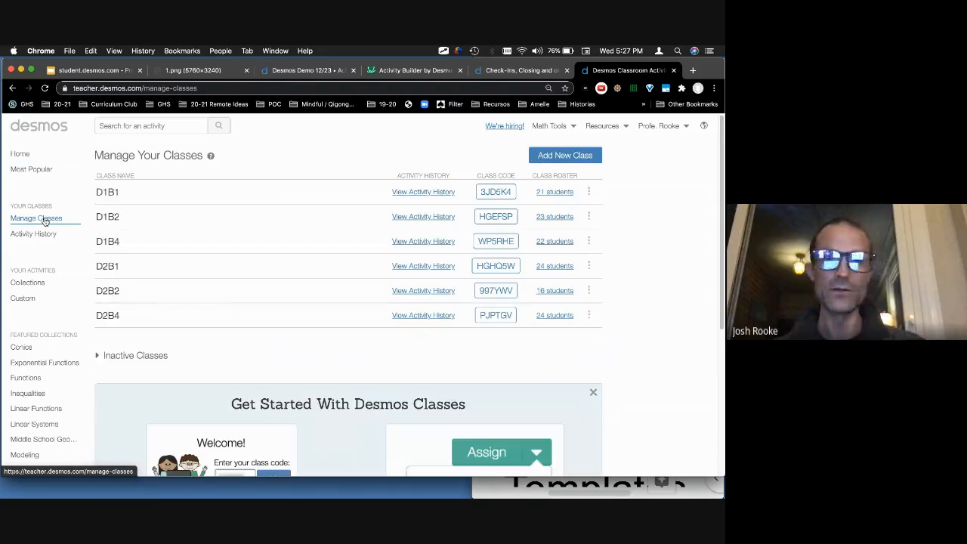
click(544, 160)
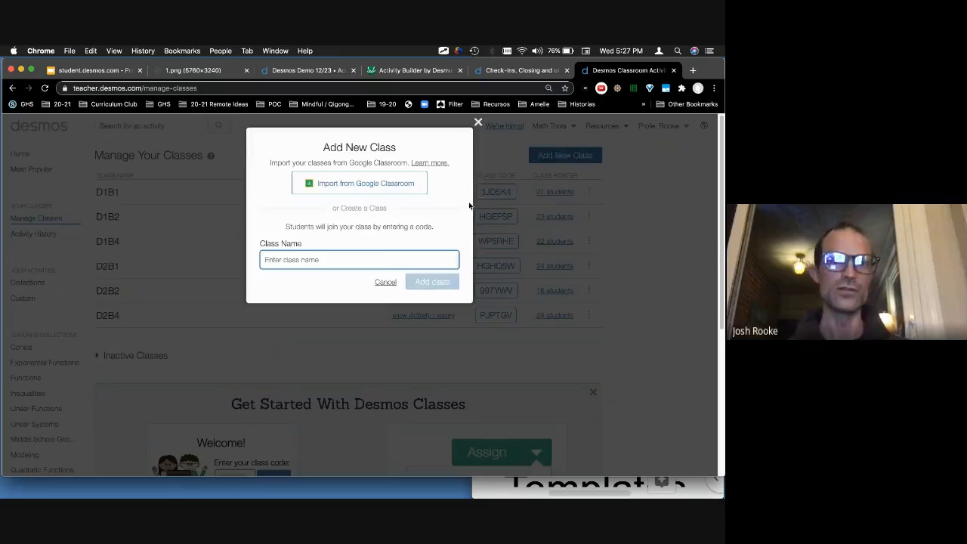
text(Desmos)
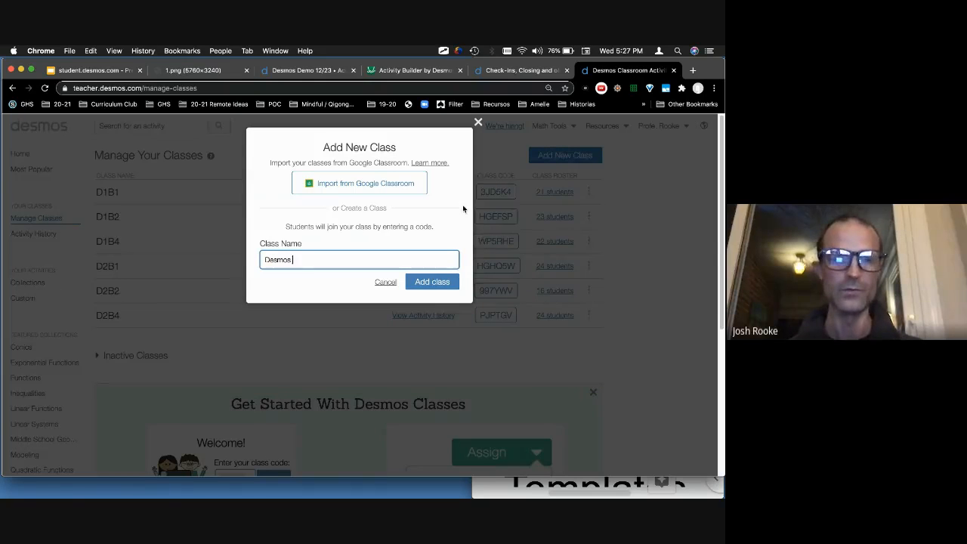
text( Demos 12)
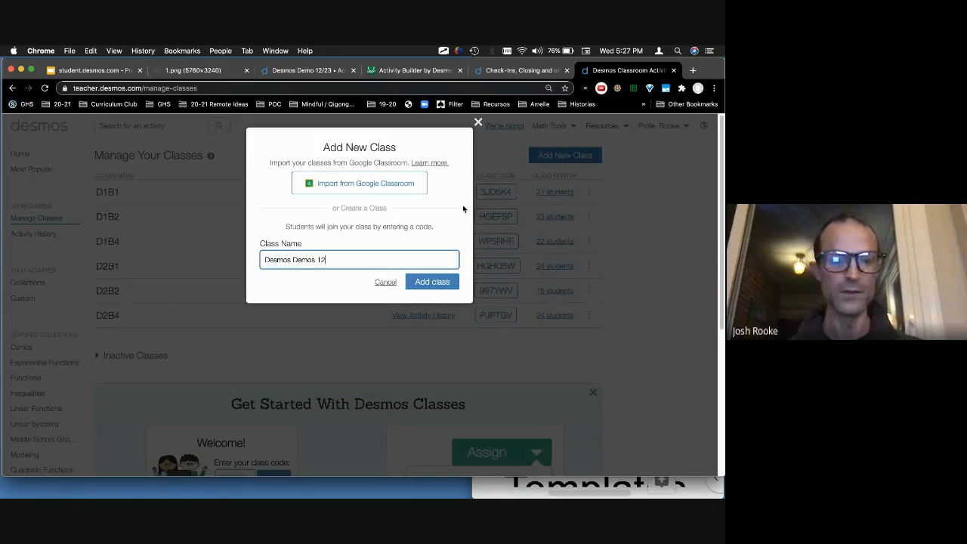
text(-)
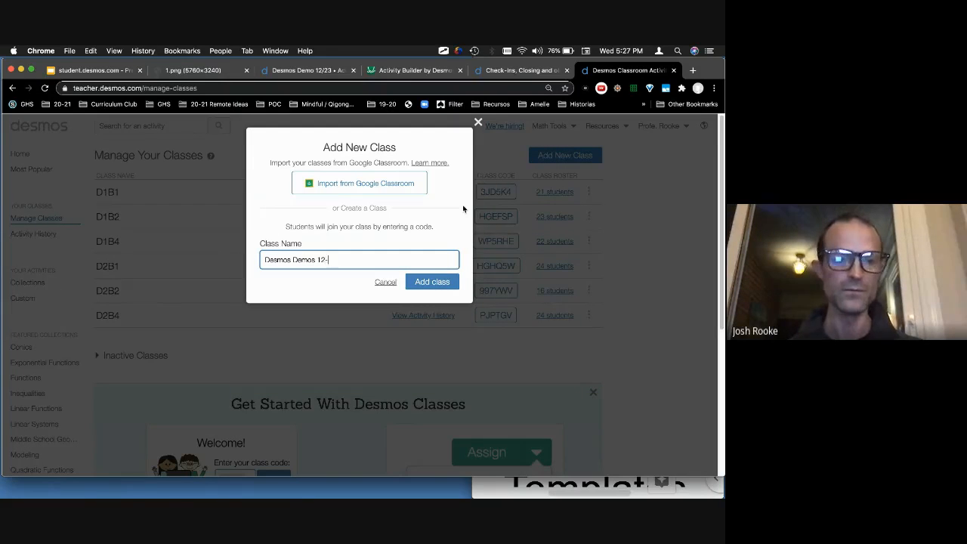
text(243)
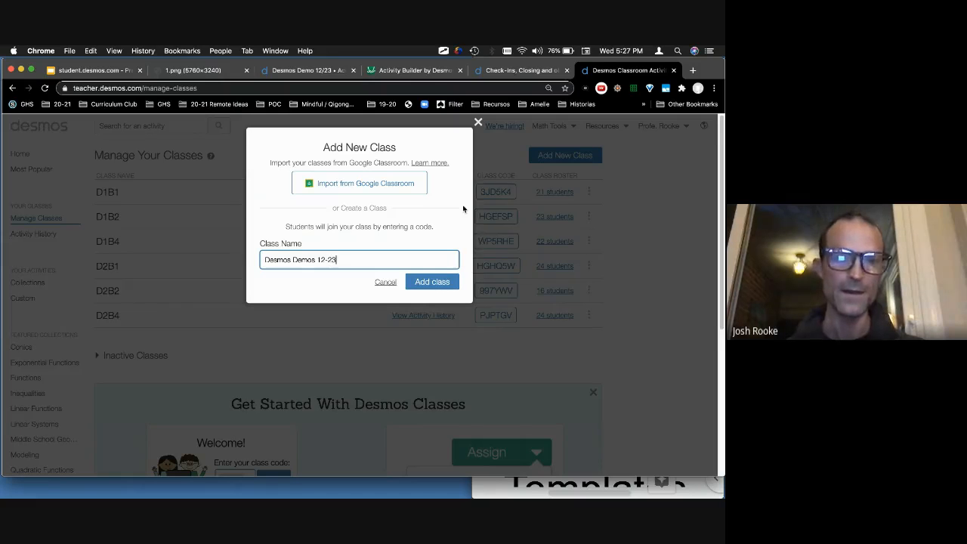
click(441, 282)
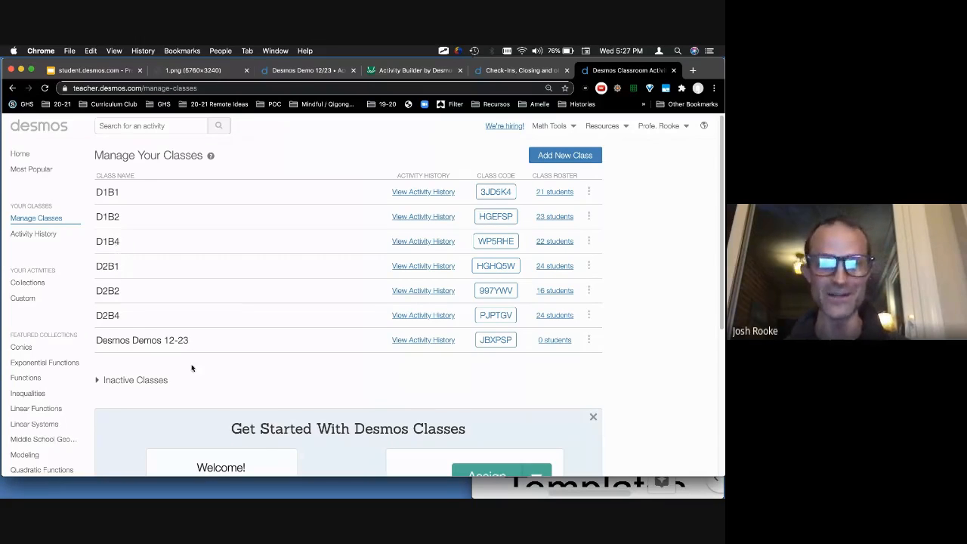
Step: Display the join code of the Desmos Demos 12-23 class, copy its student sharing link and close the code display
click(495, 342)
click(439, 330)
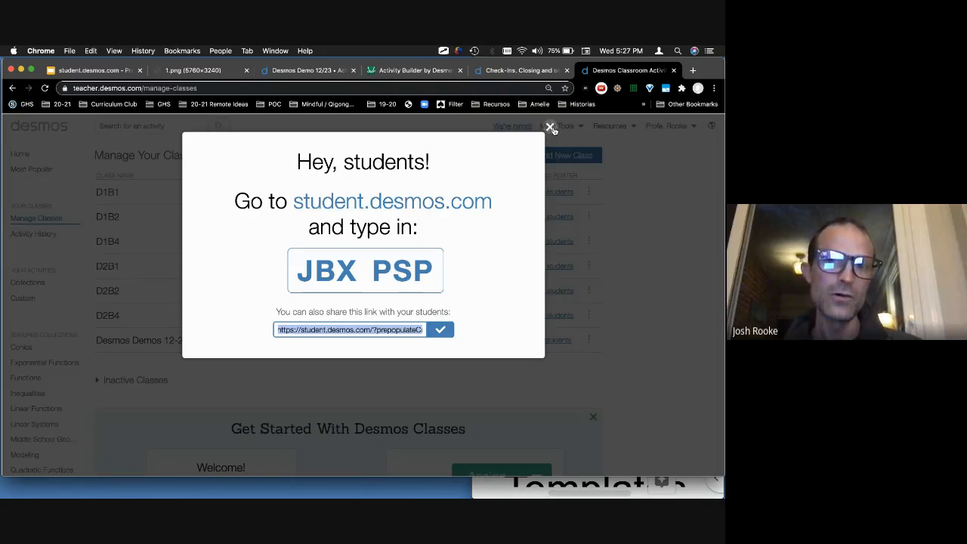
click(551, 127)
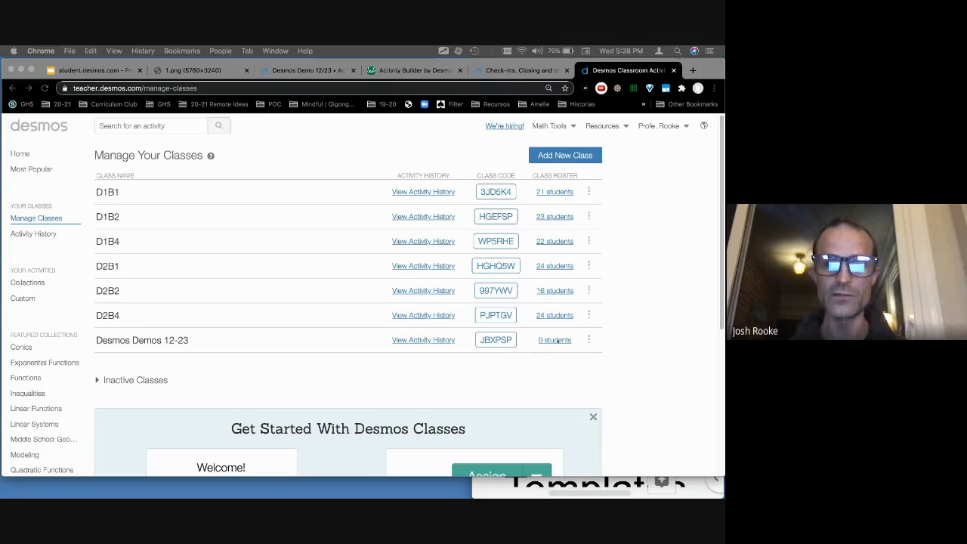
Step: View the class roster of the Desmos Demos 12-23 class, and close it again
click(550, 355)
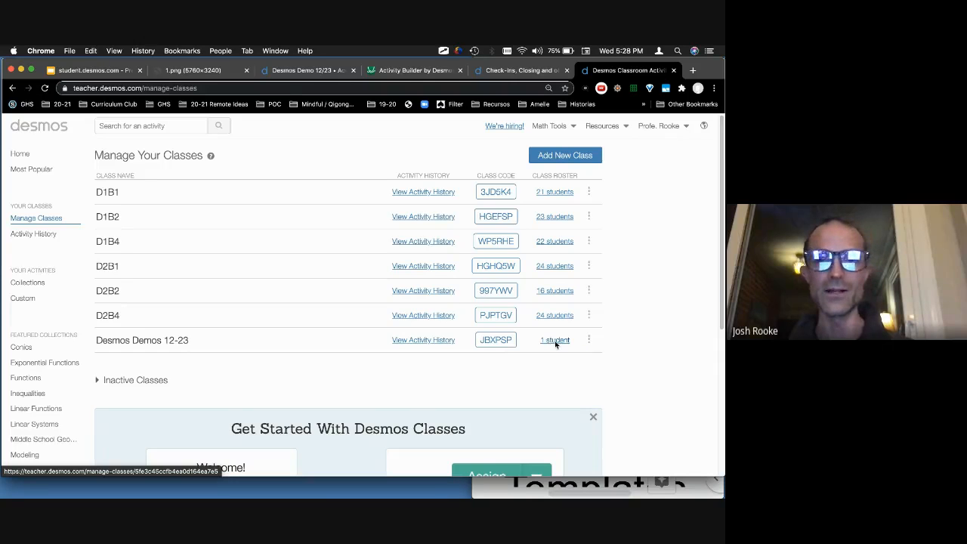
click(552, 342)
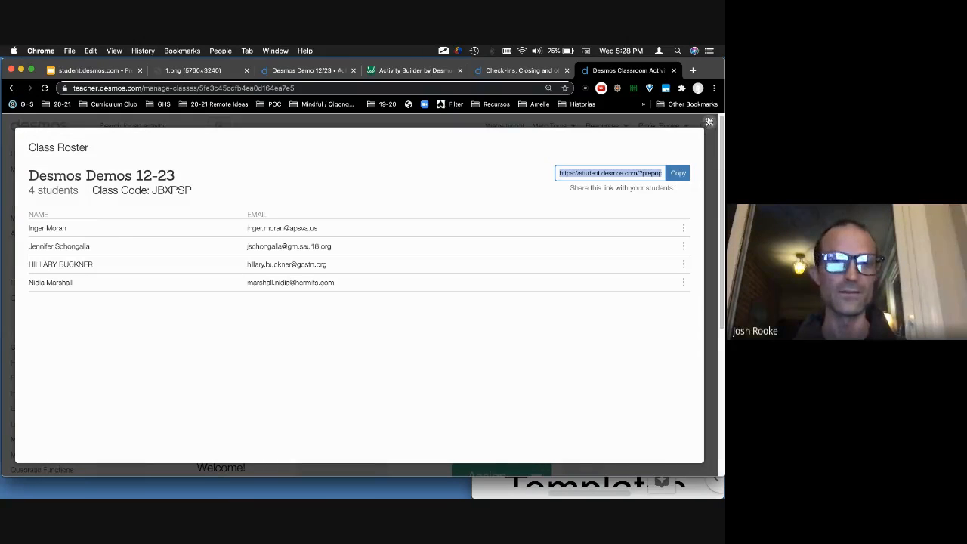
click(709, 122)
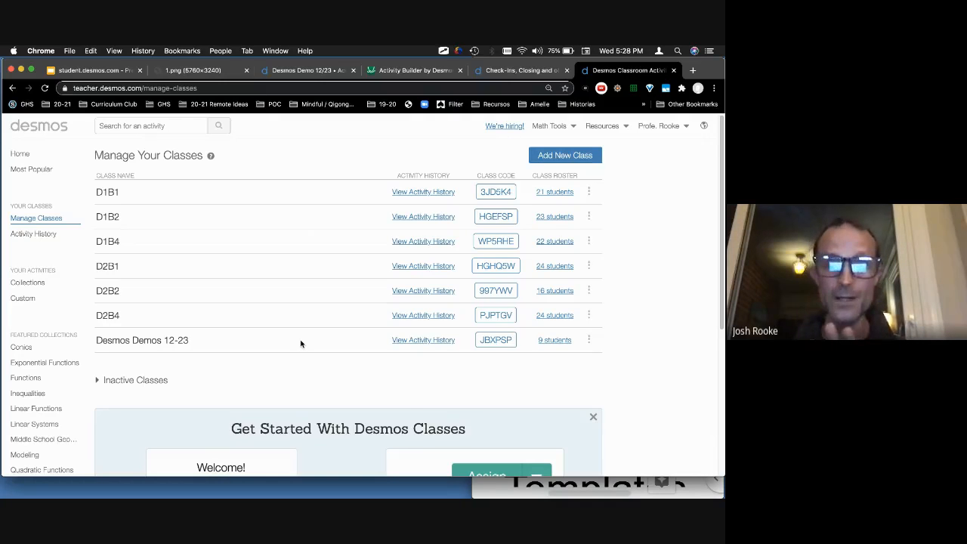
click(308, 71)
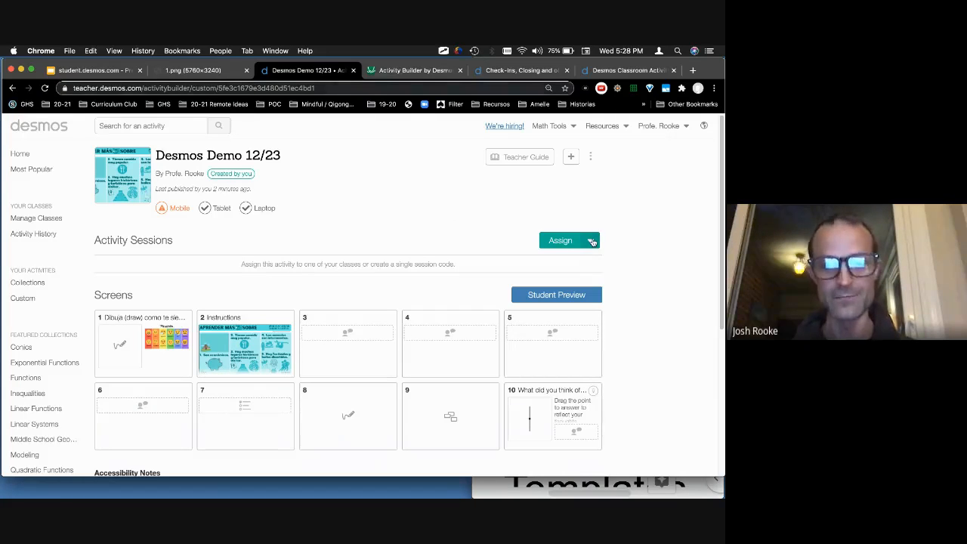
click(593, 241)
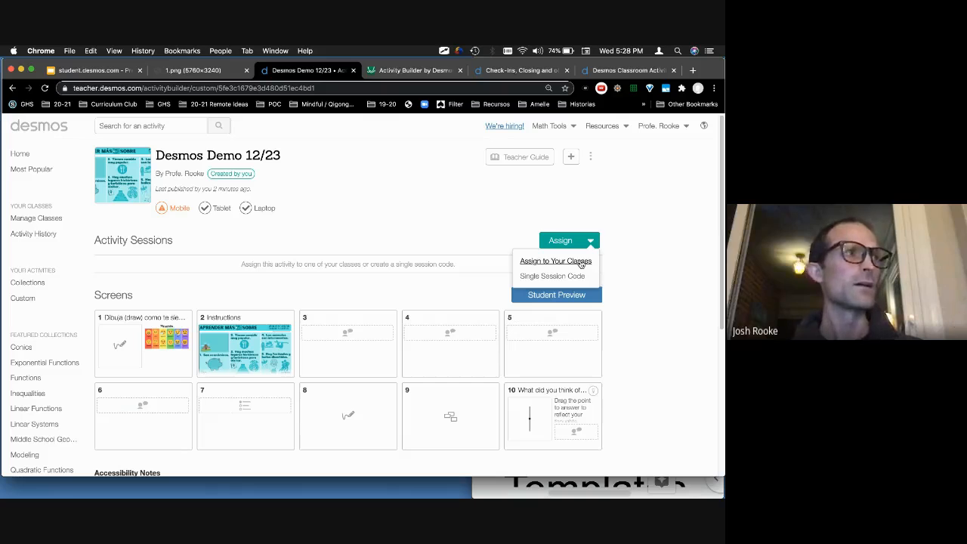
click(467, 237)
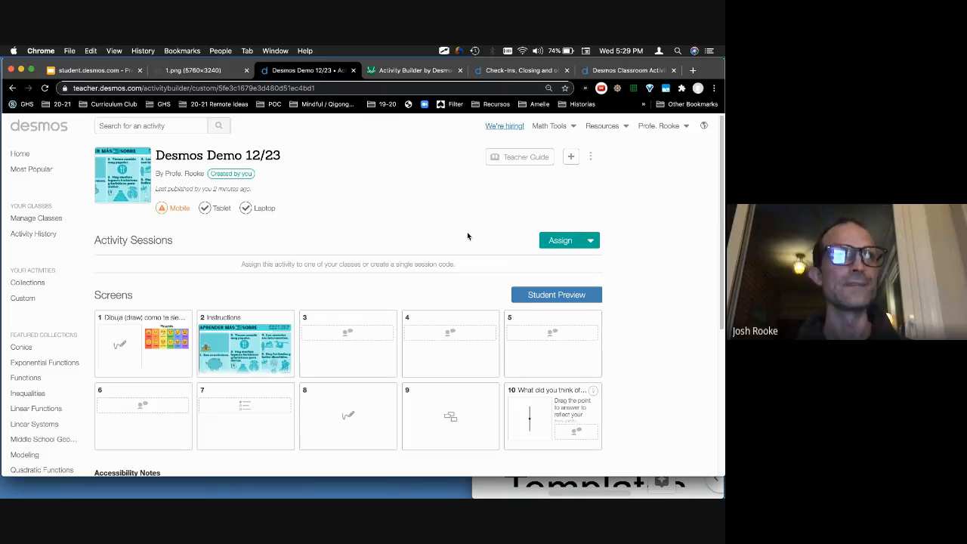
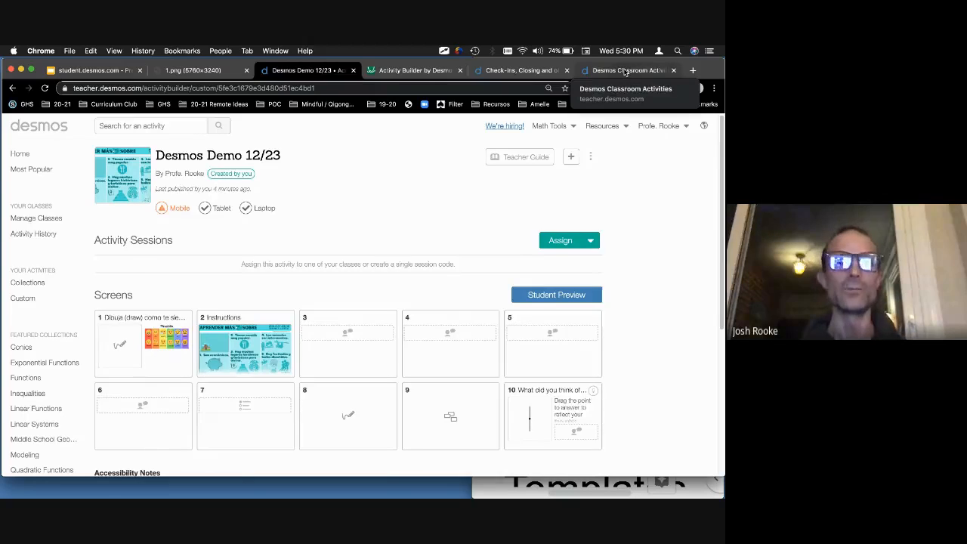
Step: Check the enrolment of Desmos Demos 12-23 in the class list, and return to the Desmos Demo 12/23 activity
click(626, 71)
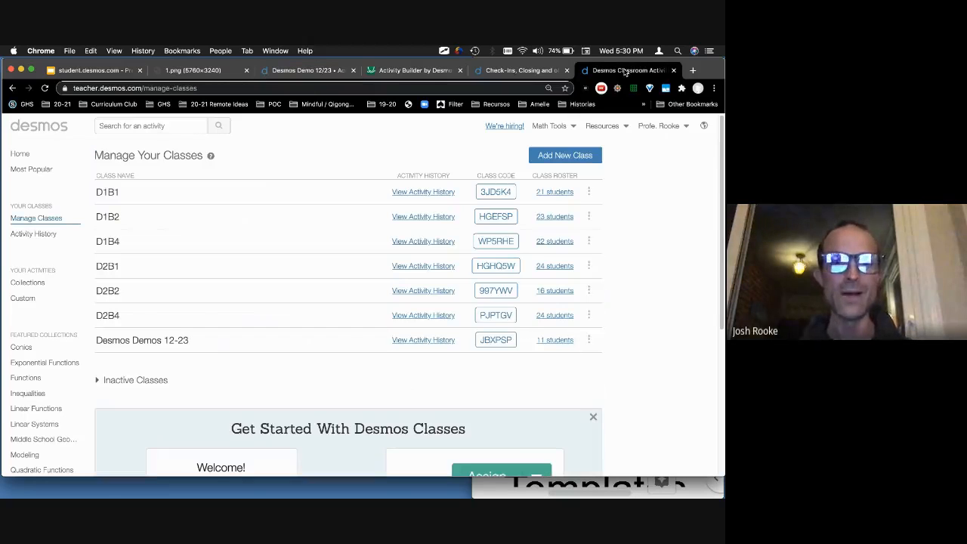
click(413, 71)
click(311, 71)
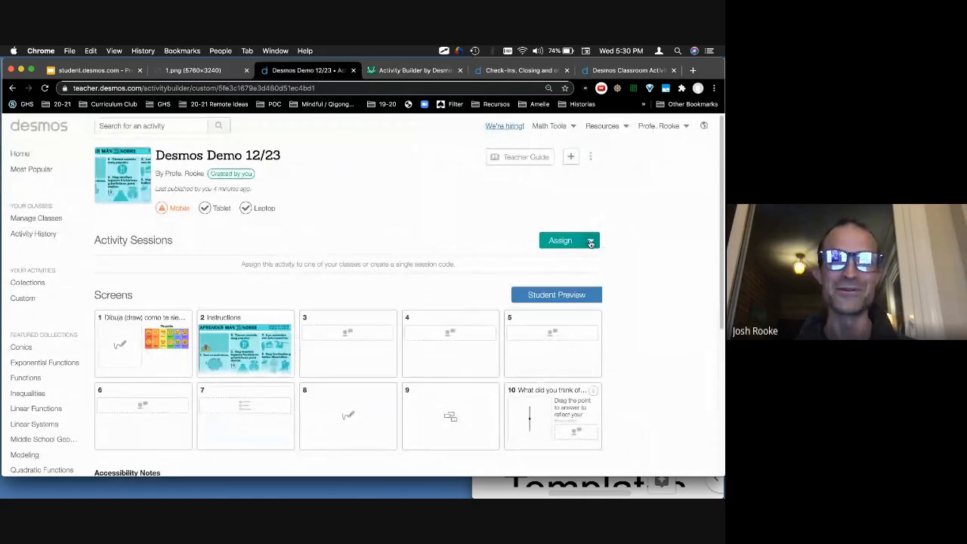
Step: Assign the Desmos Demo 12/23 activity to the Desmos Demos 12-23 class
click(590, 241)
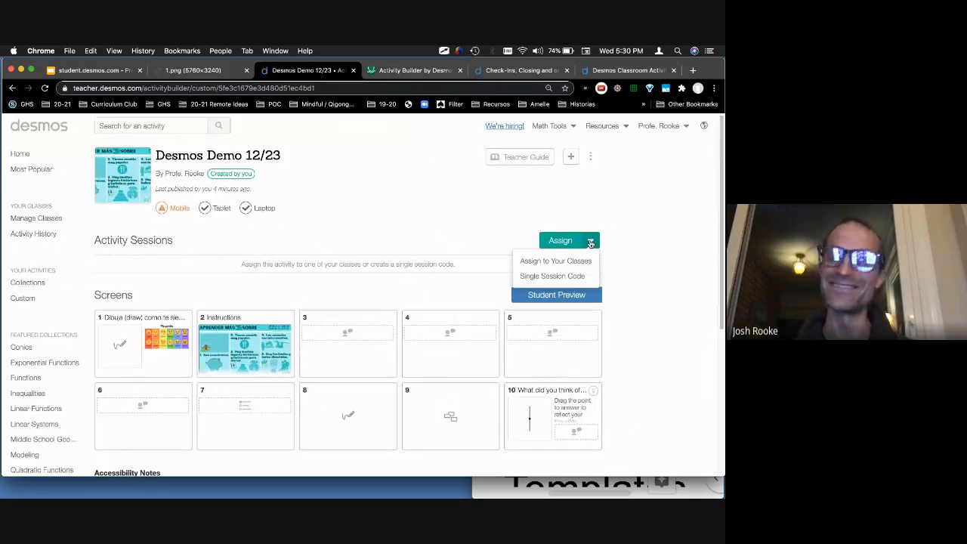
click(563, 265)
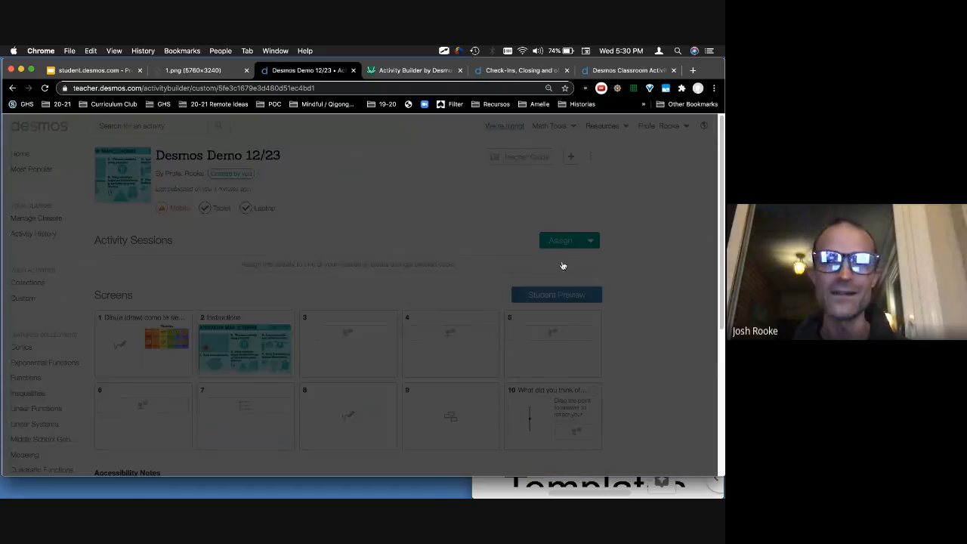
click(232, 266)
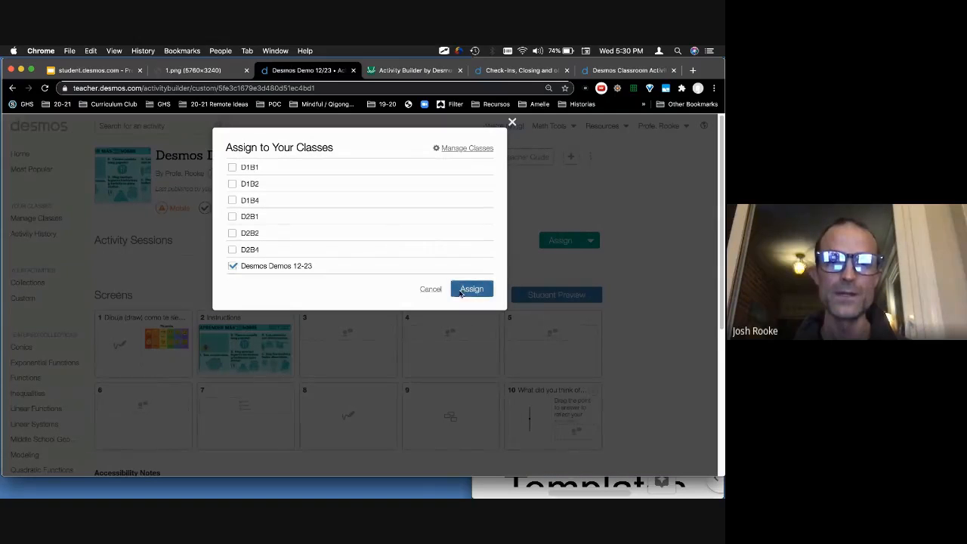
click(470, 289)
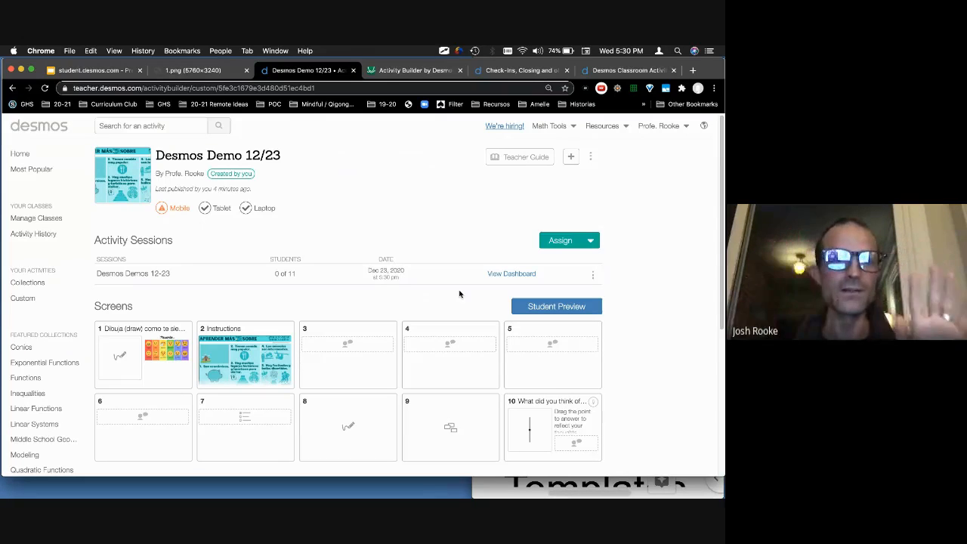
Step: Show the student.desmos.com slide to participants and look through the open Desmos activity pages
click(82, 71)
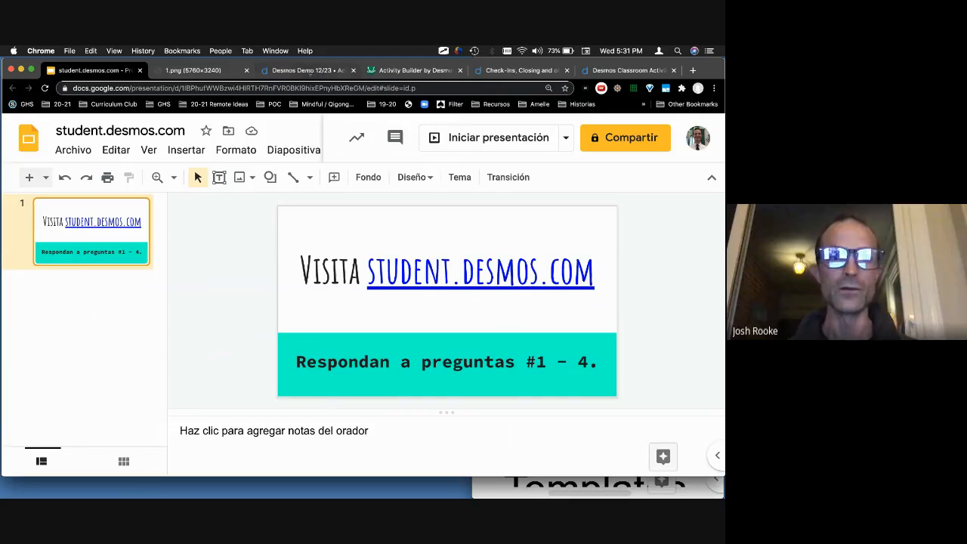
click(309, 71)
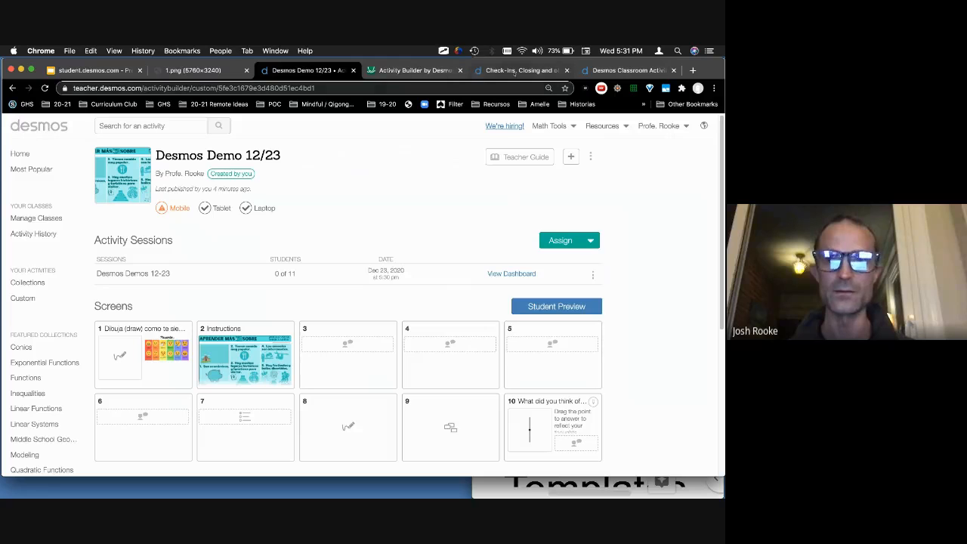
click(513, 70)
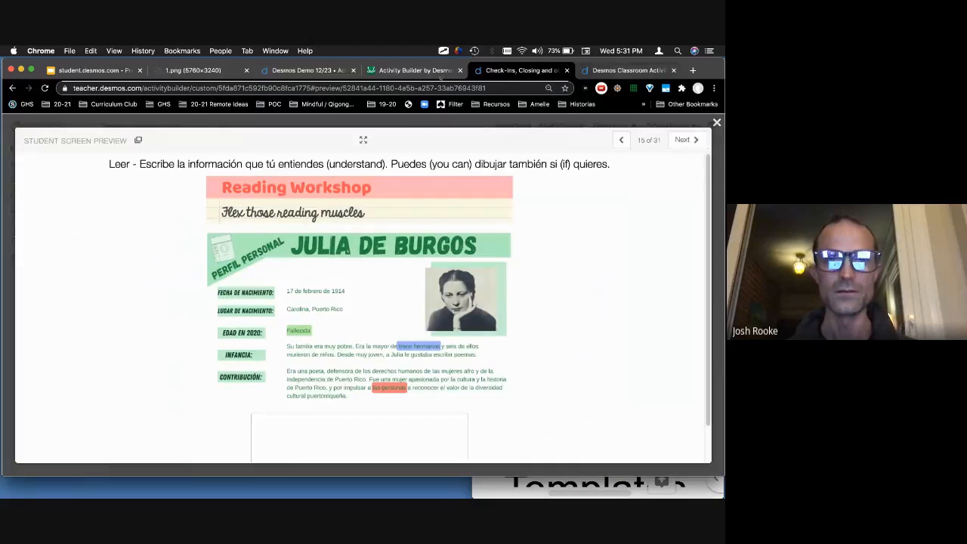
click(417, 72)
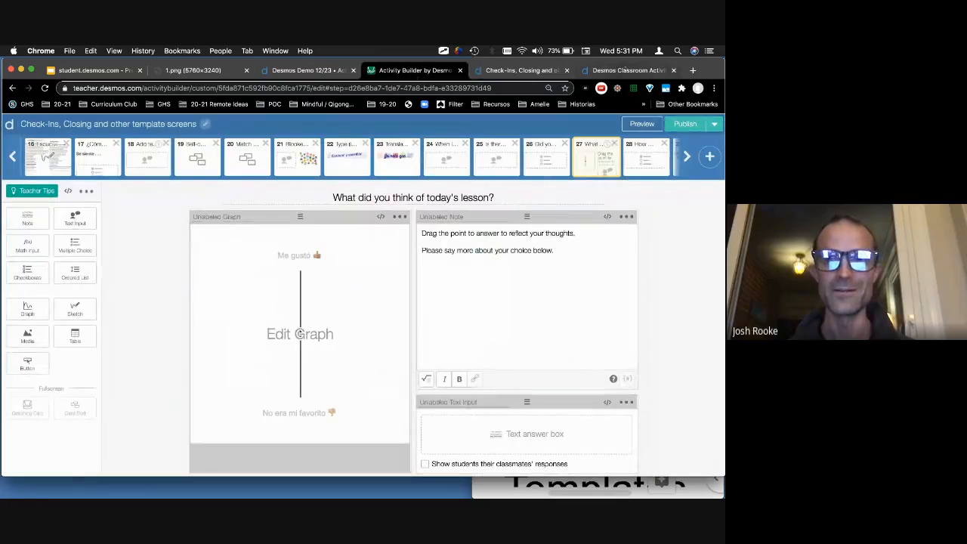
Step: Open the Desmos Demo 12/23 session from the Desmos Demos 12-23 activity history and show the responses to screen 1
click(625, 70)
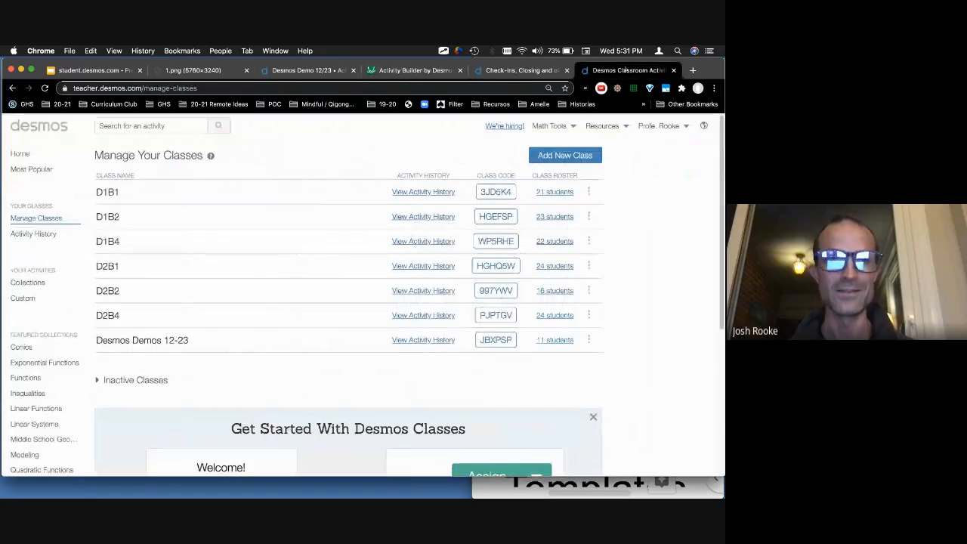
click(411, 341)
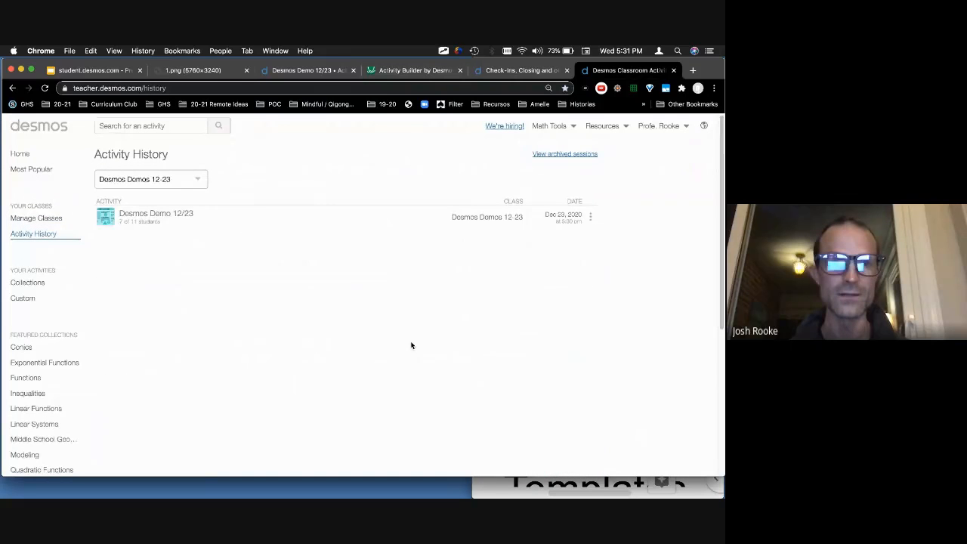
click(170, 225)
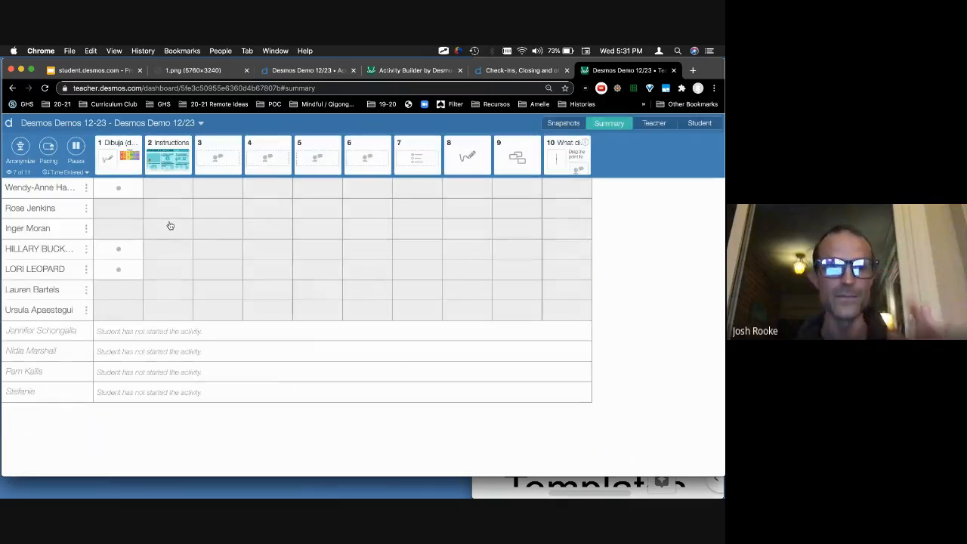
click(114, 151)
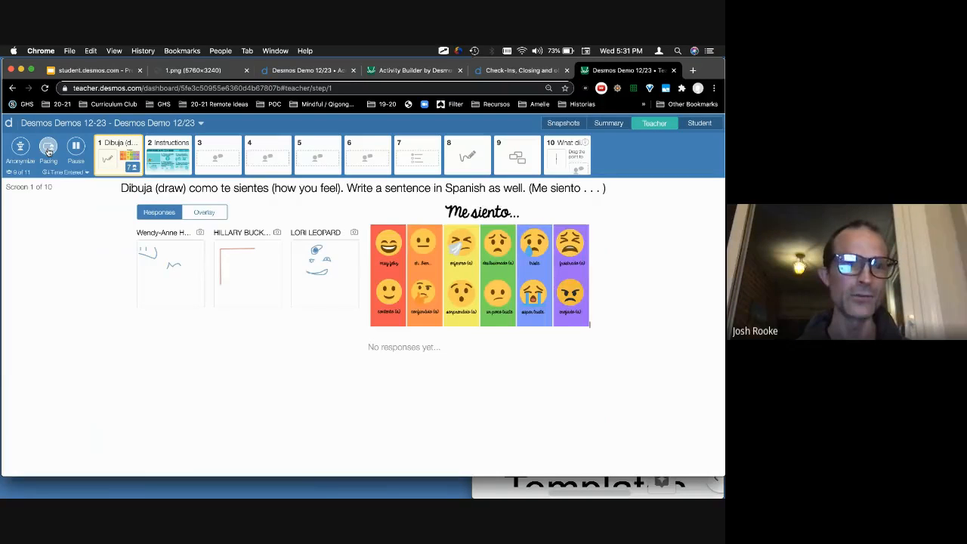
Step: Turn on pacing and restrict the class to screen 1
click(48, 151)
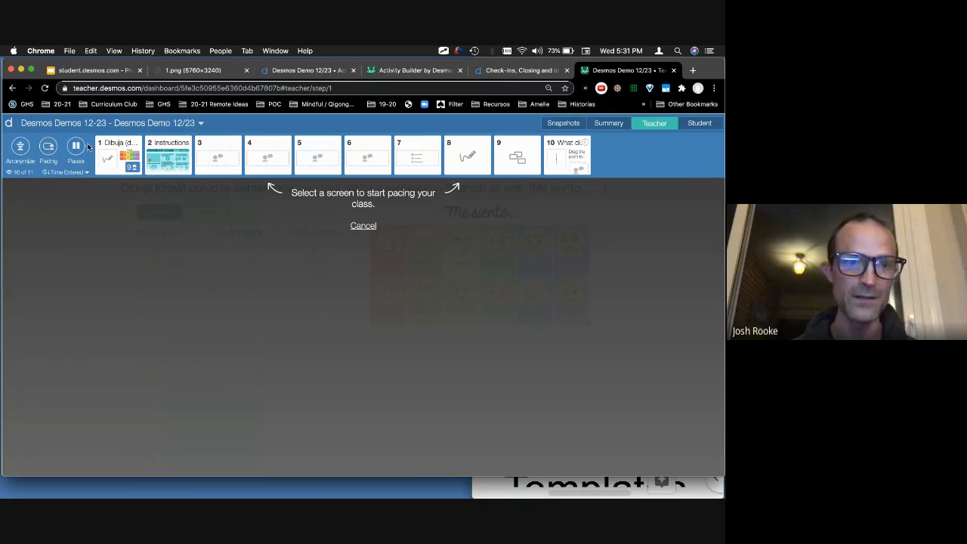
click(106, 148)
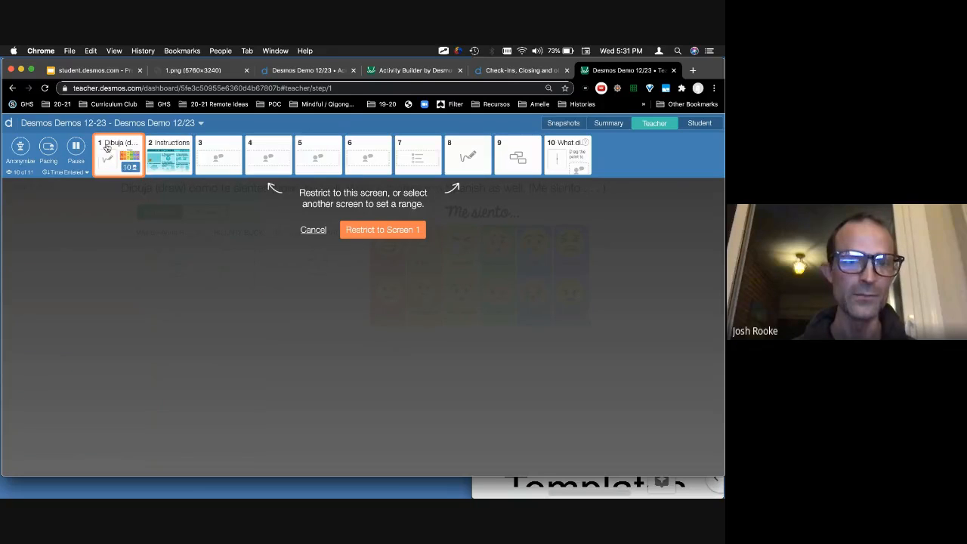
click(383, 230)
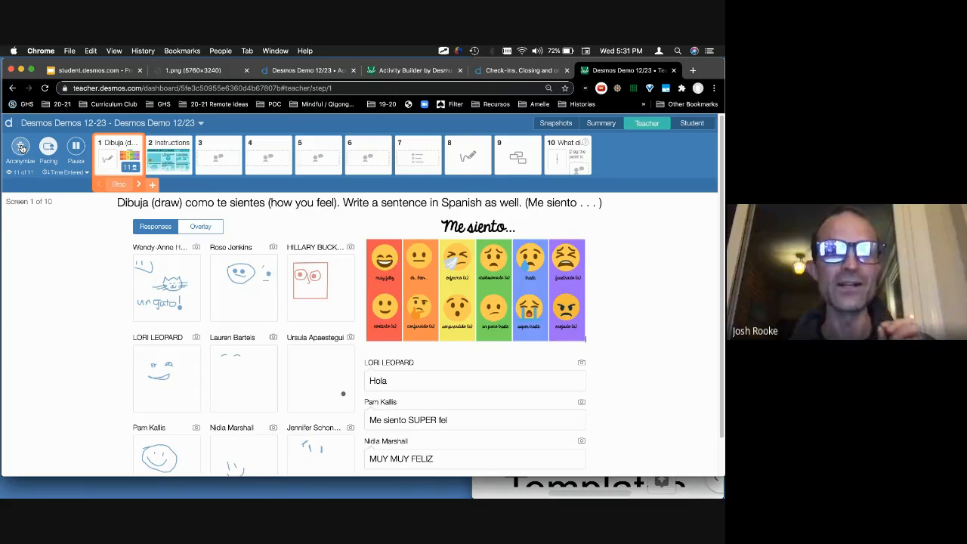
Step: Anonymize the student names in the dashboard, and switch back to the real names
click(22, 148)
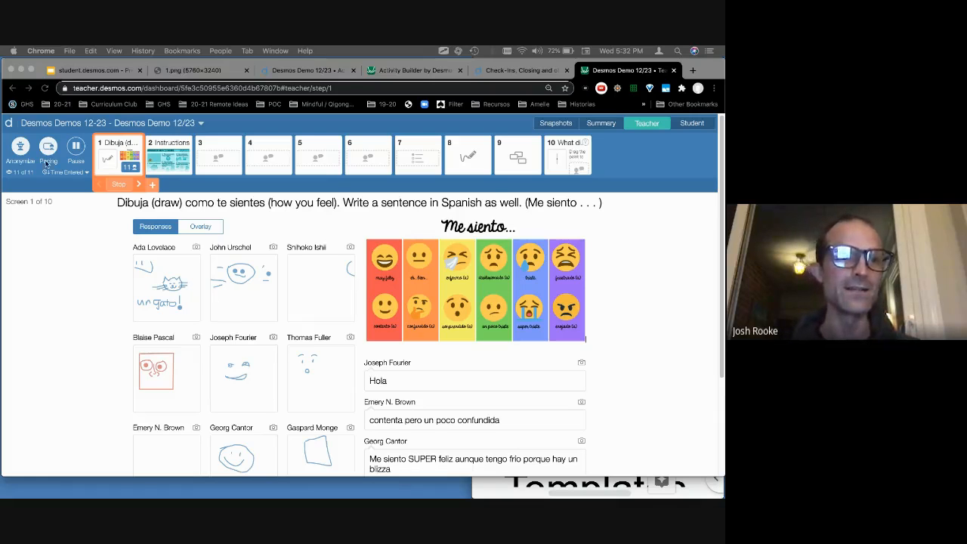
click(19, 147)
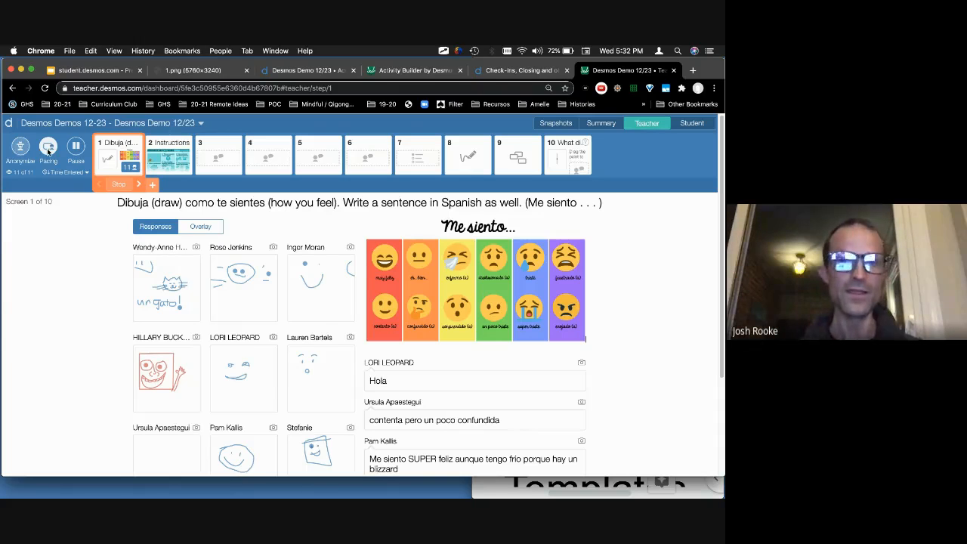
Step: Check class progress in the summary view and review all student drawings and sentences on screen 1 in the teacher view
click(604, 123)
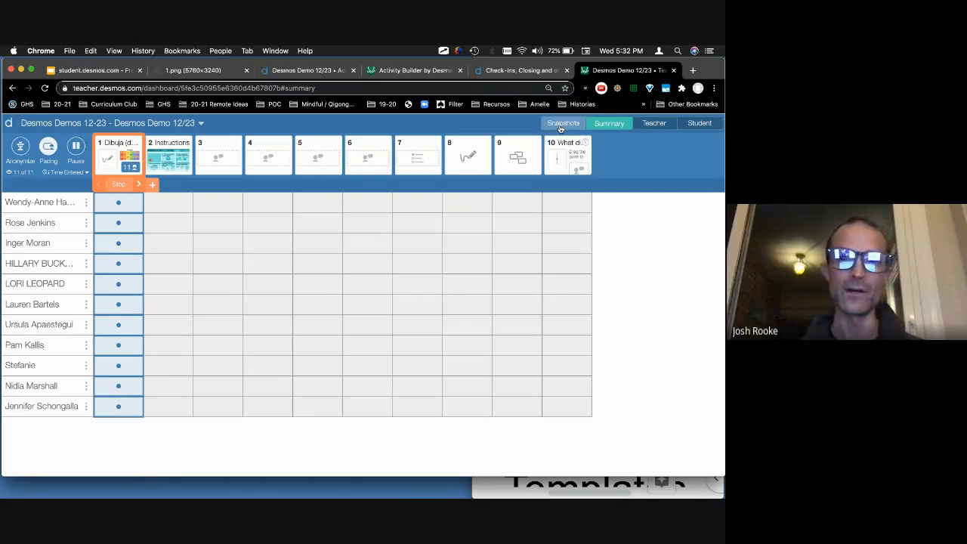
click(655, 123)
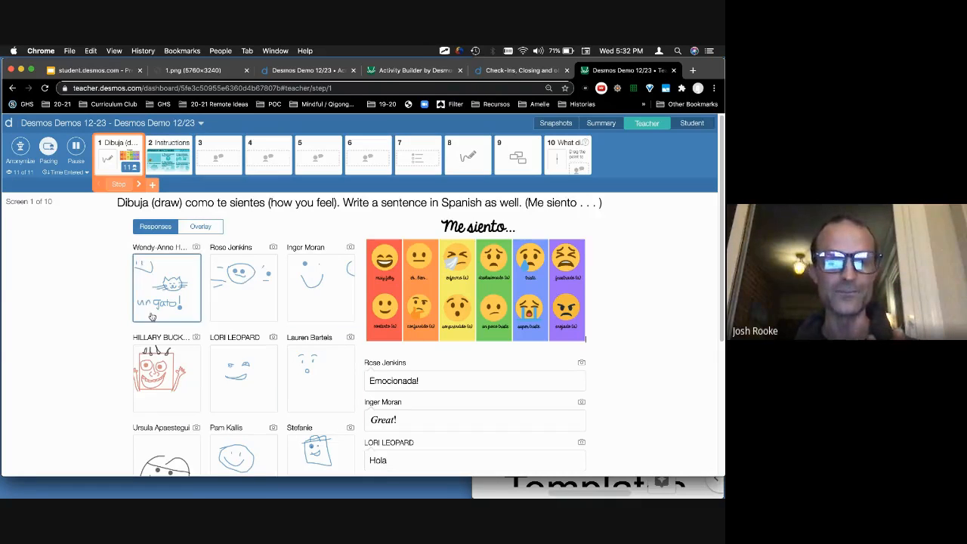
scroll(151, 317, down, 5)
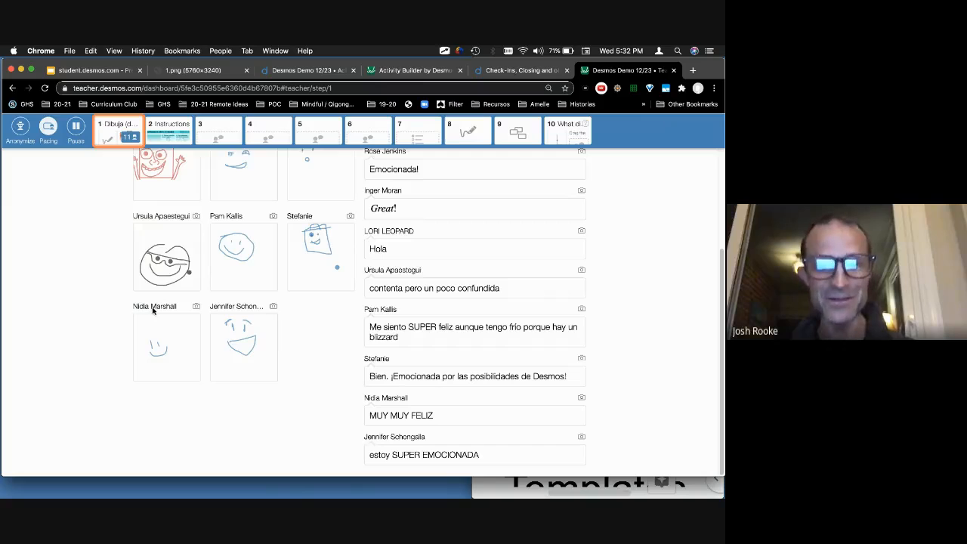
scroll(152, 311, up, 2)
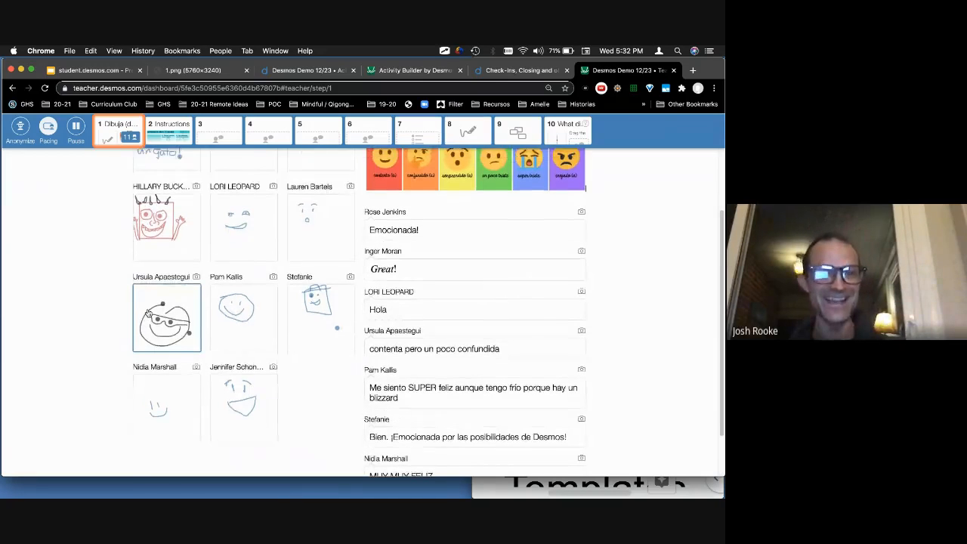
scroll(149, 310, up, 1)
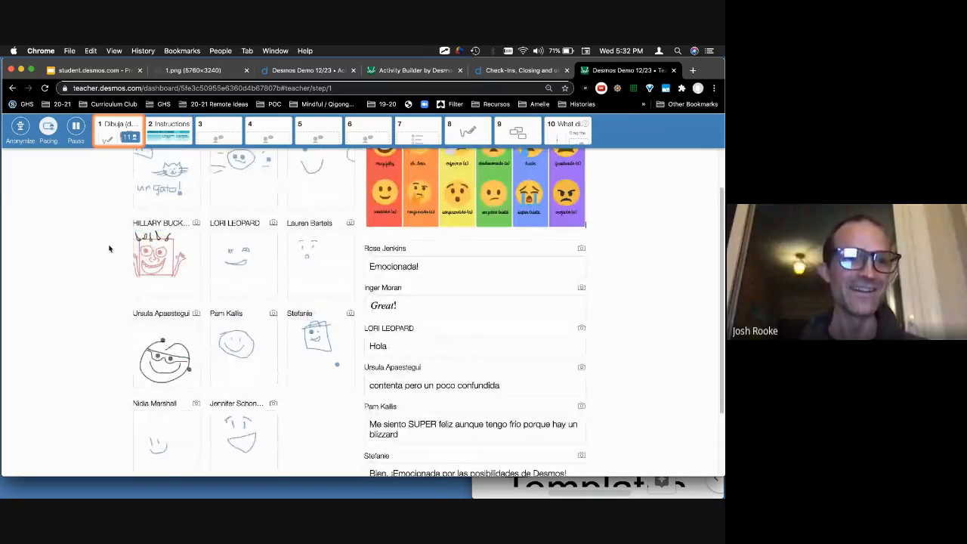
scroll(109, 248, up, 3)
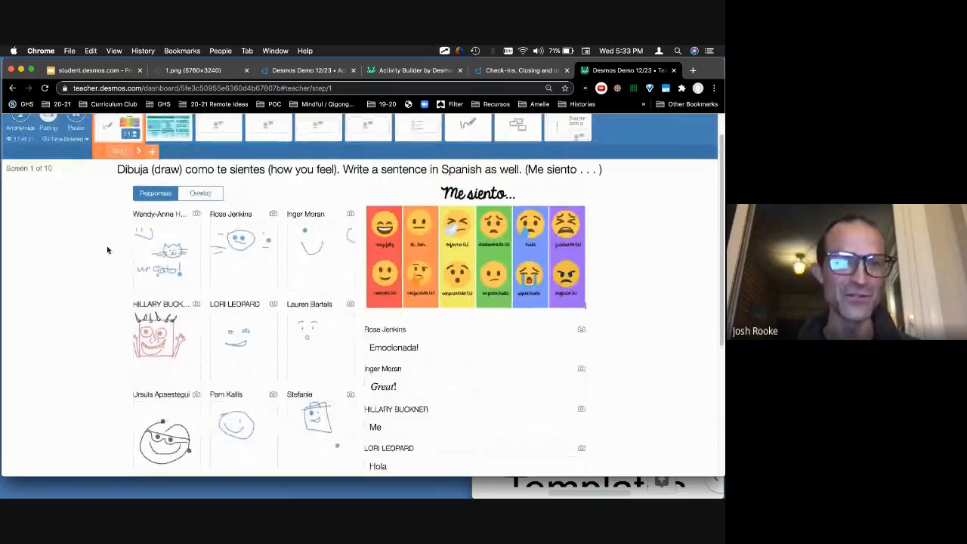
scroll(107, 250, up, 1)
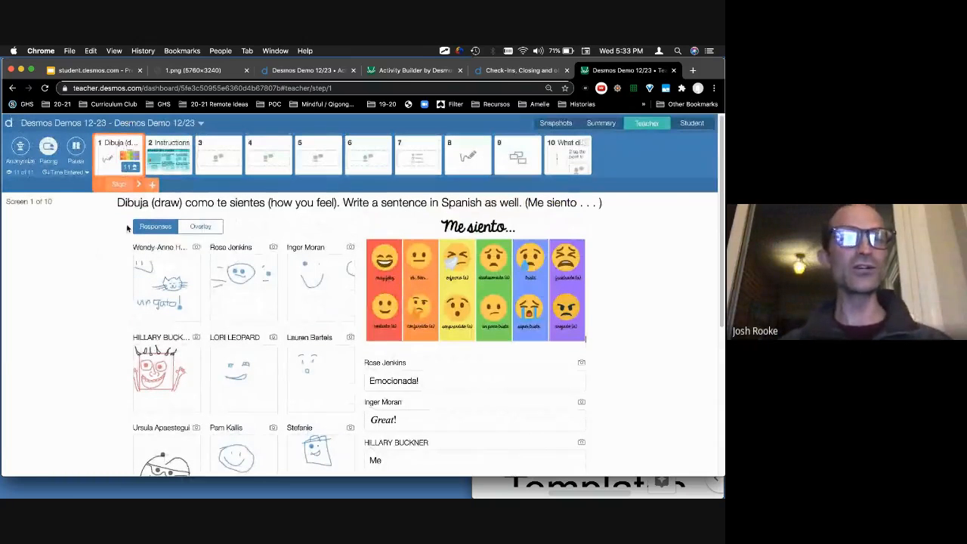
Step: Change the pacing range so the class is restricted to screens 1–3
click(48, 147)
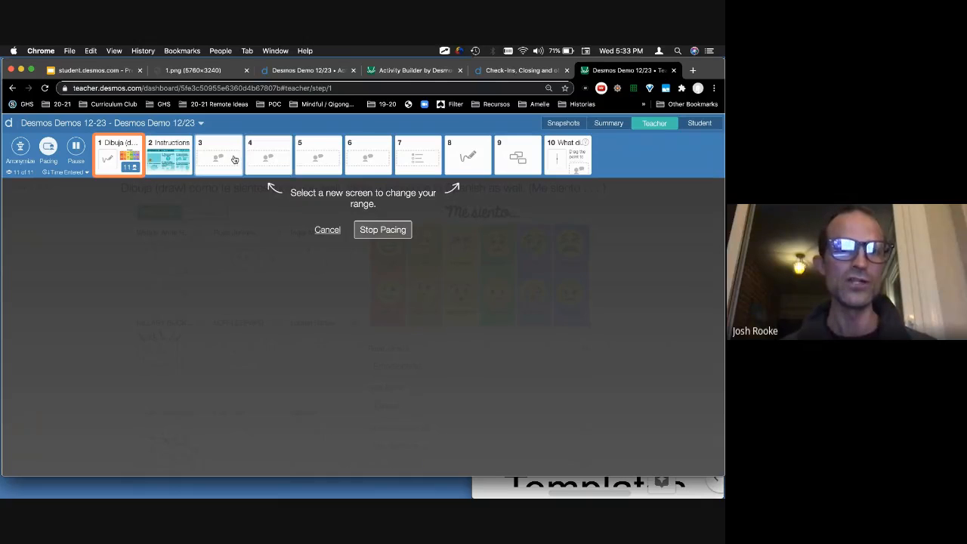
click(234, 159)
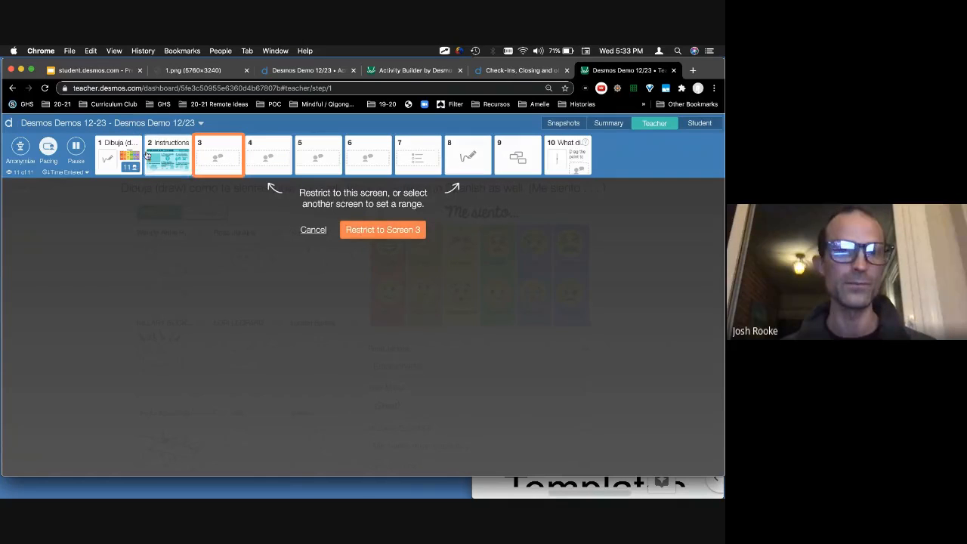
click(108, 149)
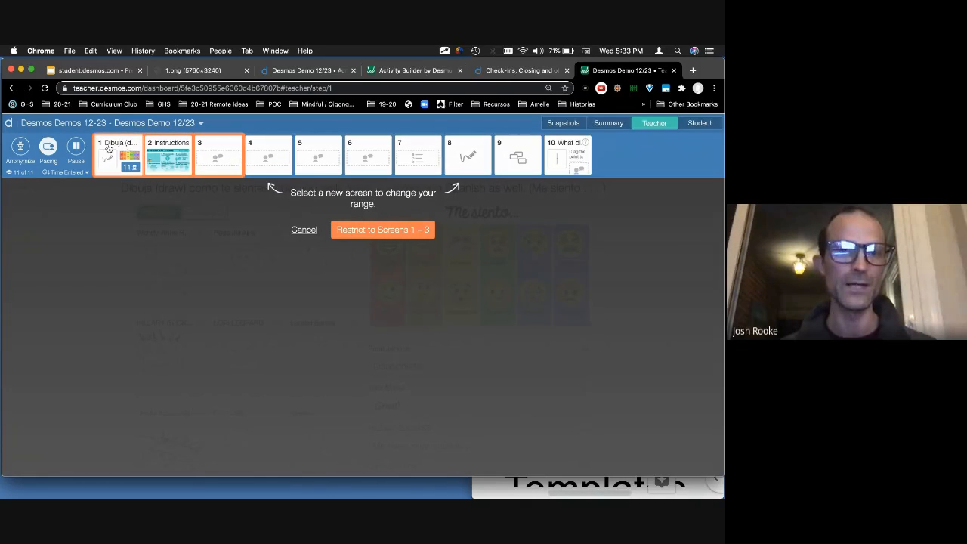
click(369, 230)
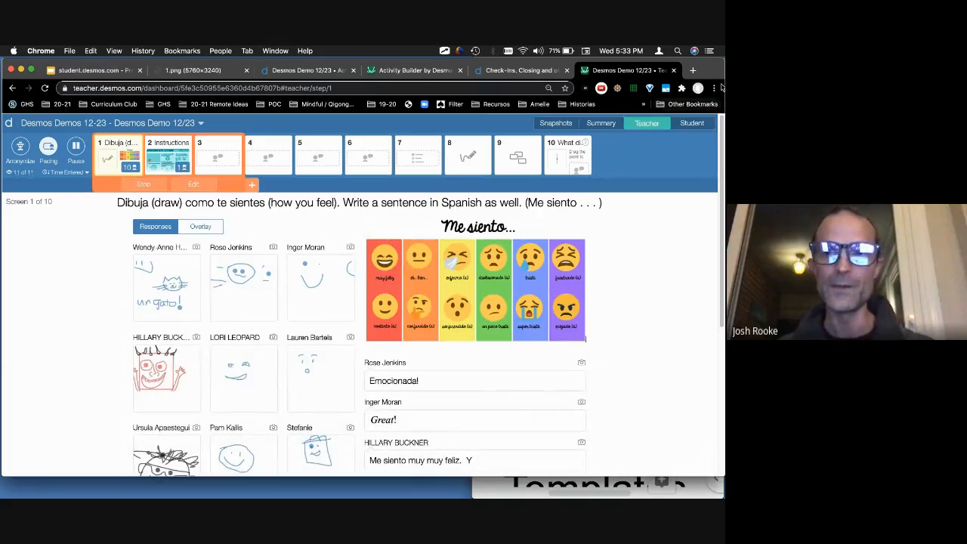
Step: Narrow the dashboard window and open teacher.desmos.com in a separate browser window beside it
drag(704, 75, 380, 77)
click(378, 71)
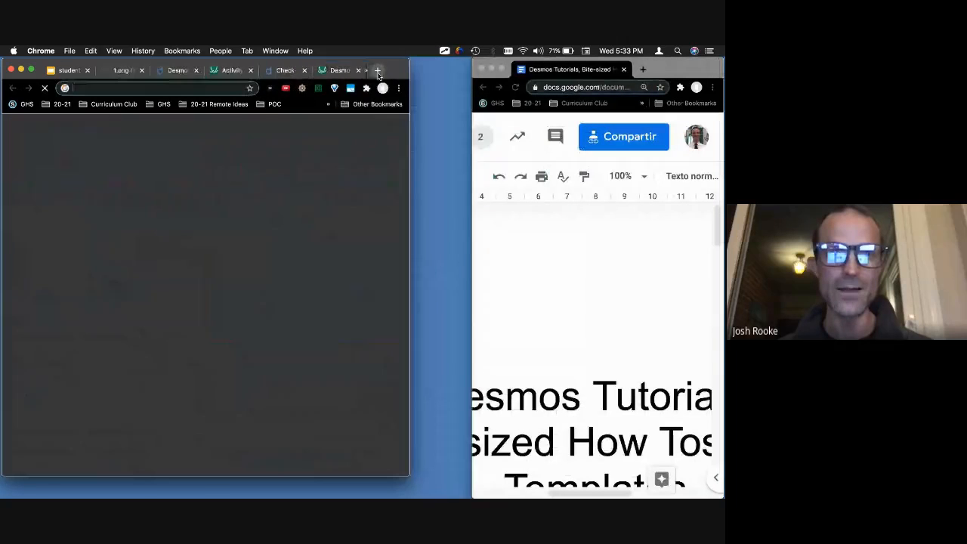
click(358, 70)
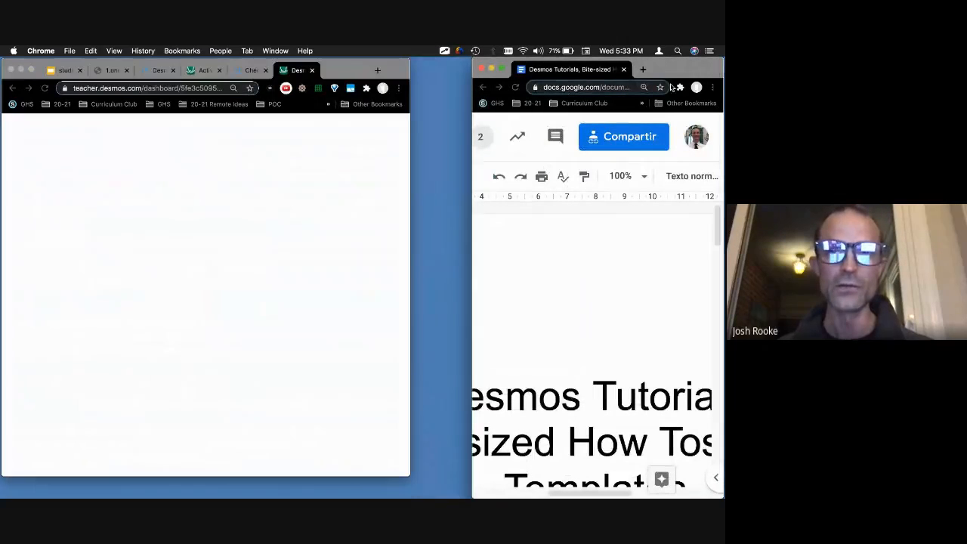
key(super+n)
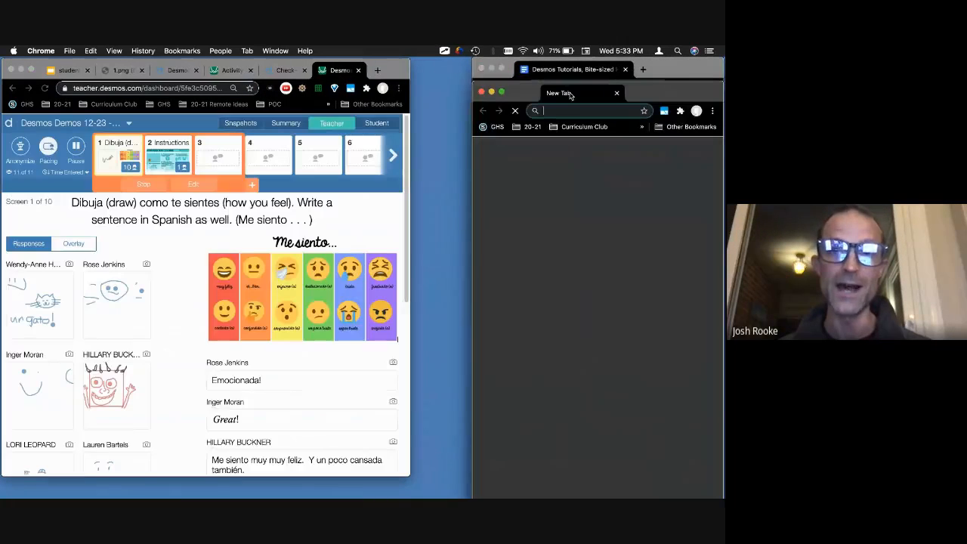
drag(671, 94, 591, 70)
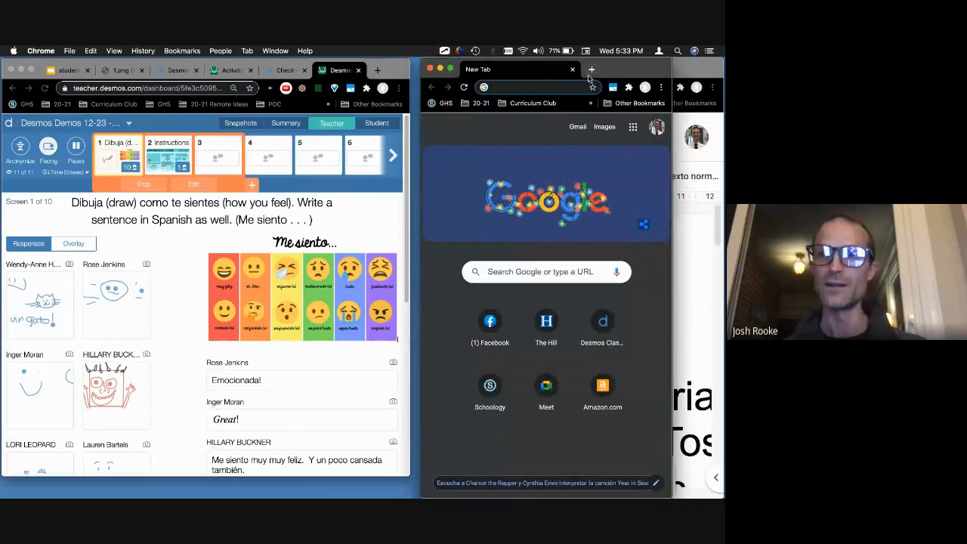
text(t)
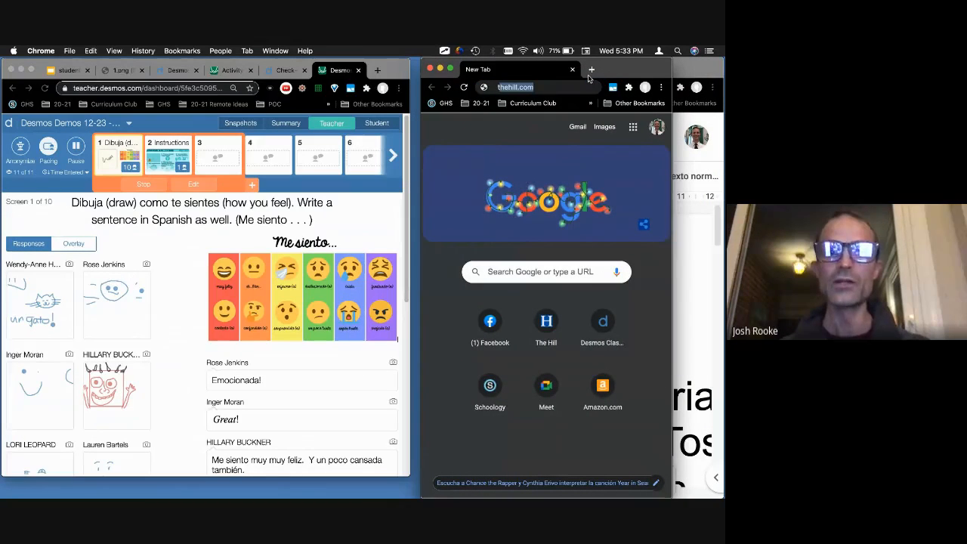
text(eacher.desmos)
key(Return)
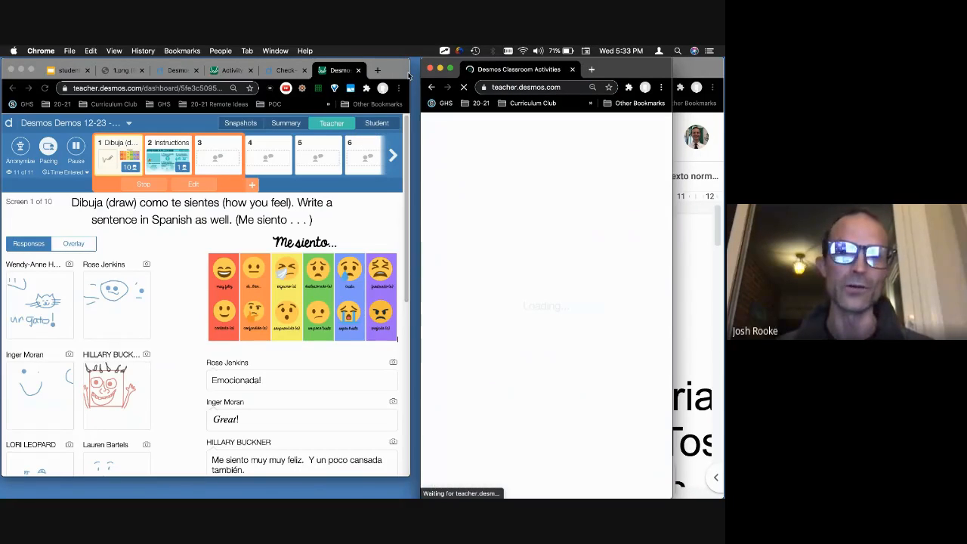
Step: Widen the dashboard window slightly and switch the session dashboard to the summary view
drag(408, 75, 433, 70)
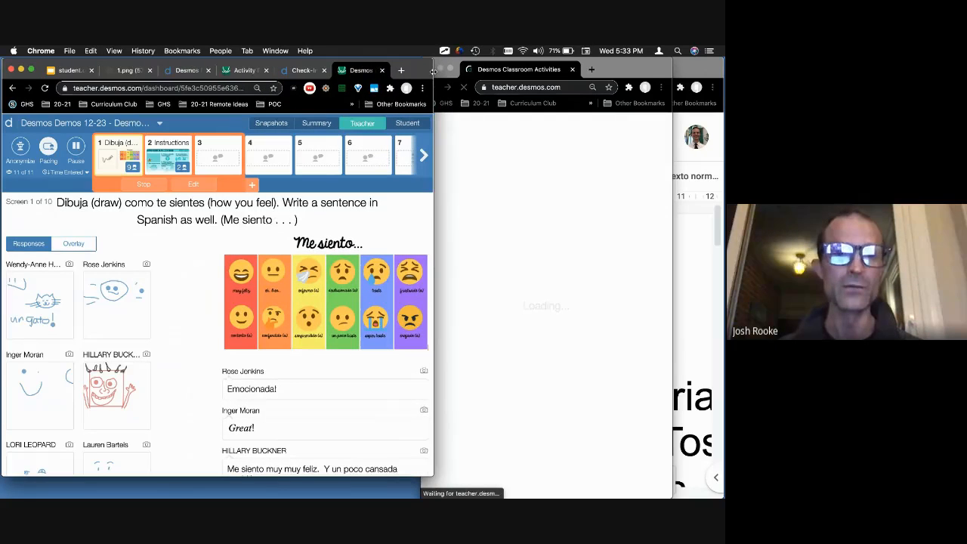
click(311, 124)
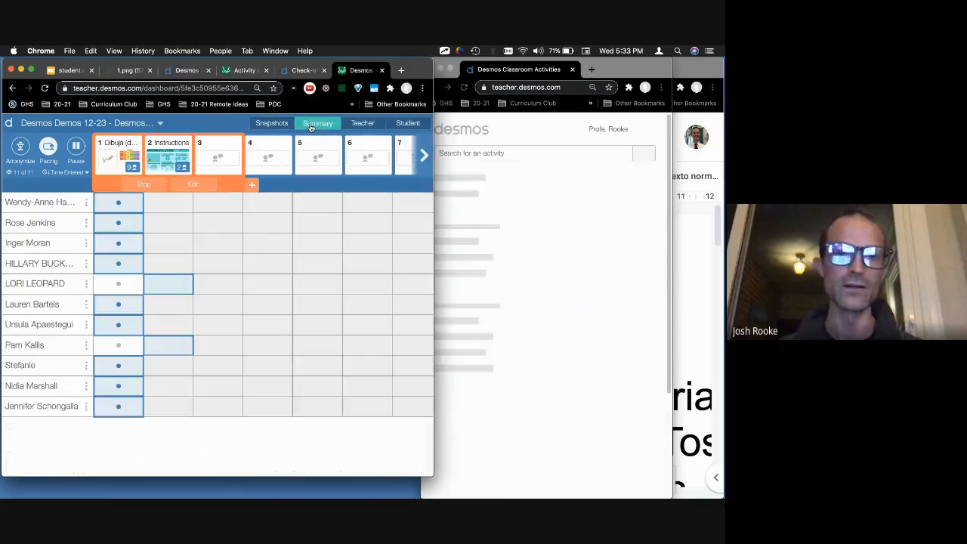
click(360, 124)
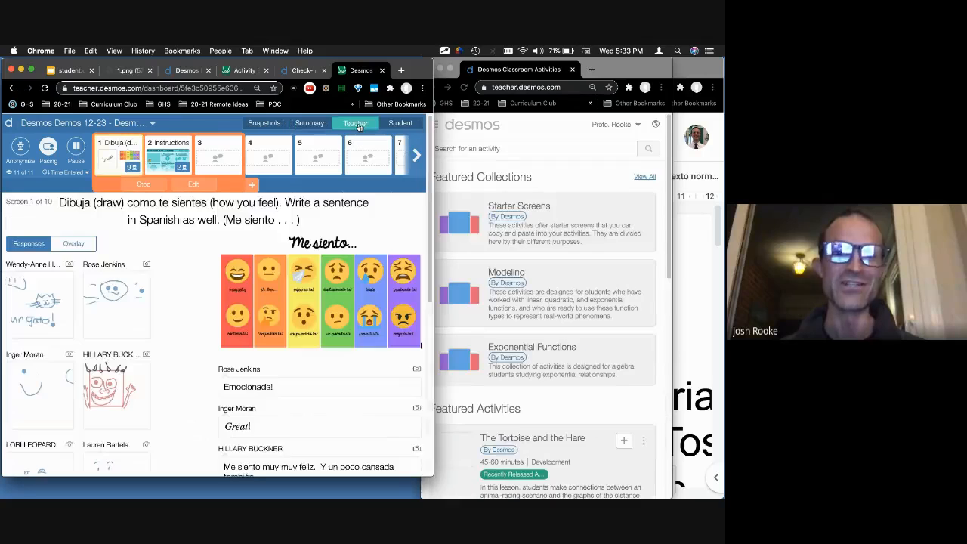
click(315, 125)
Step: Move and widen the second browser window, and open the Desmos Demo 12/23 session there from the activity history
click(579, 166)
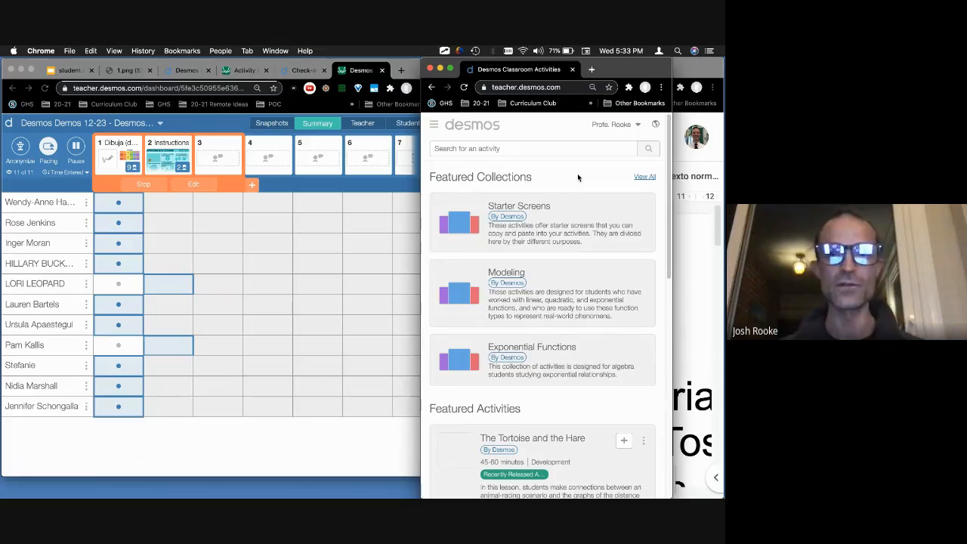
drag(621, 64, 656, 65)
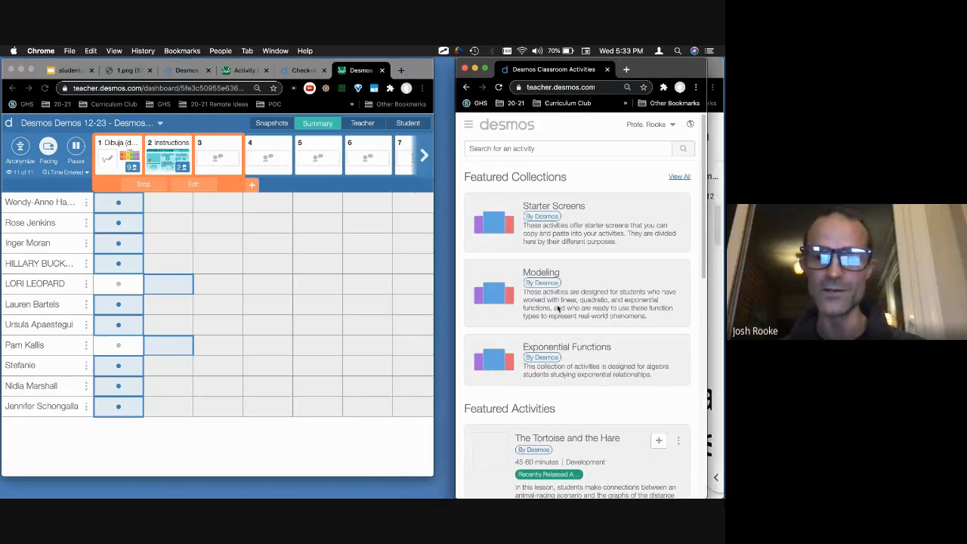
scroll(555, 306, down, 4)
scroll(555, 302, up, 4)
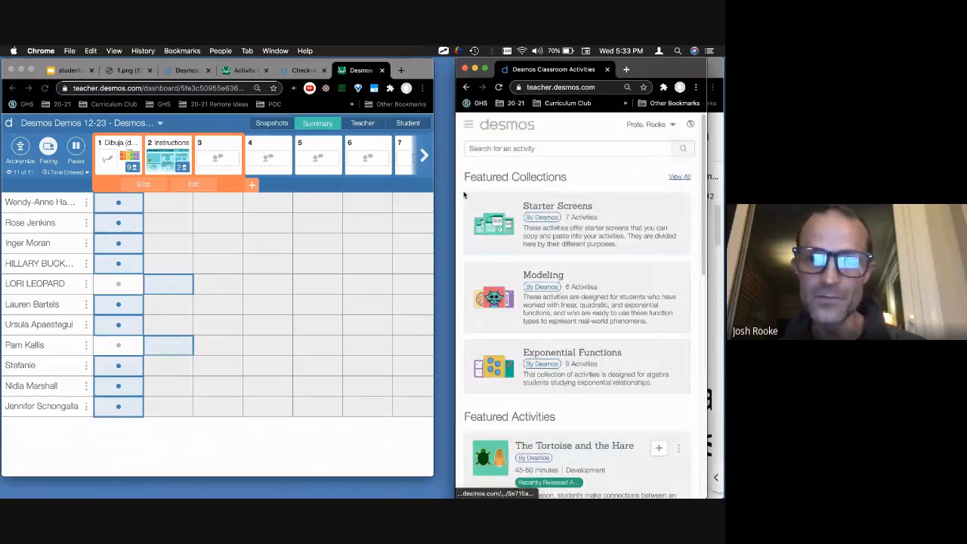
drag(453, 190, 270, 190)
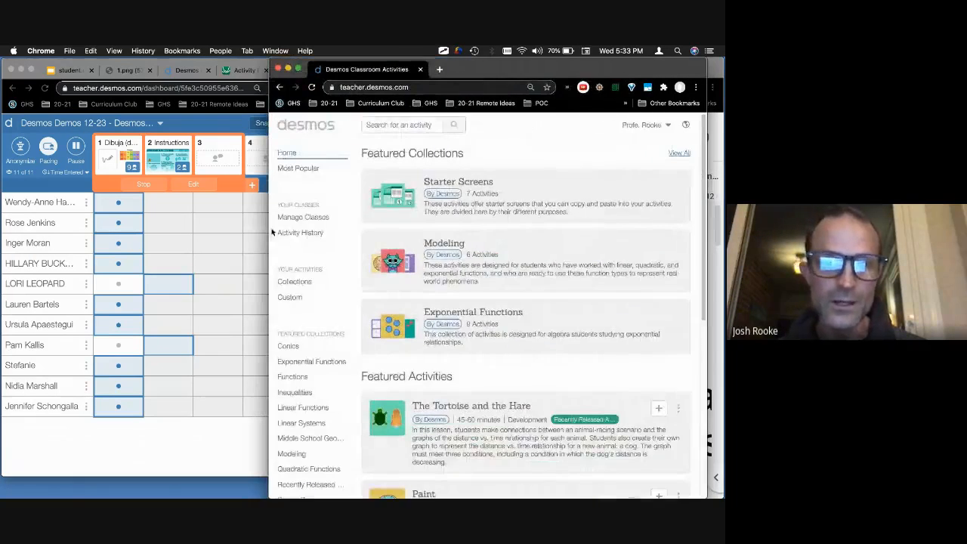
click(311, 232)
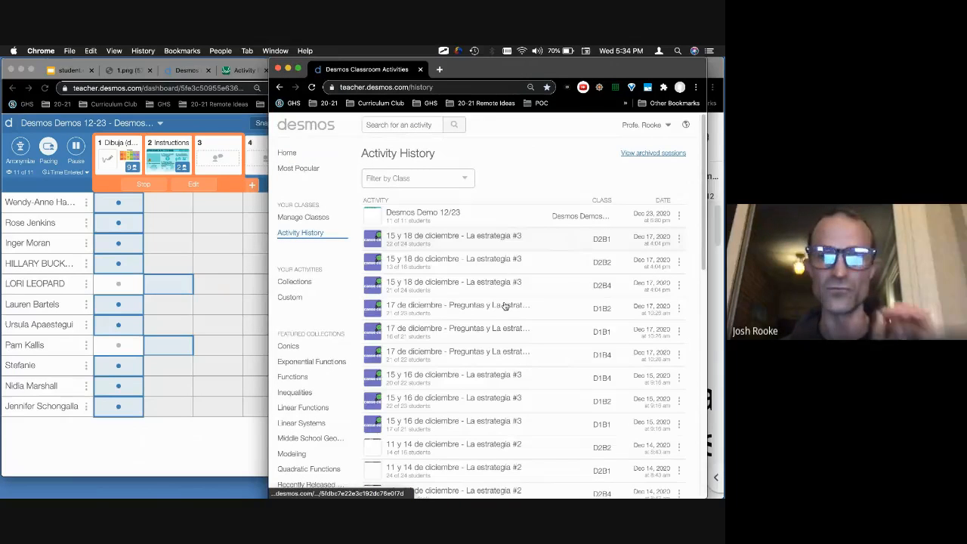
click(467, 219)
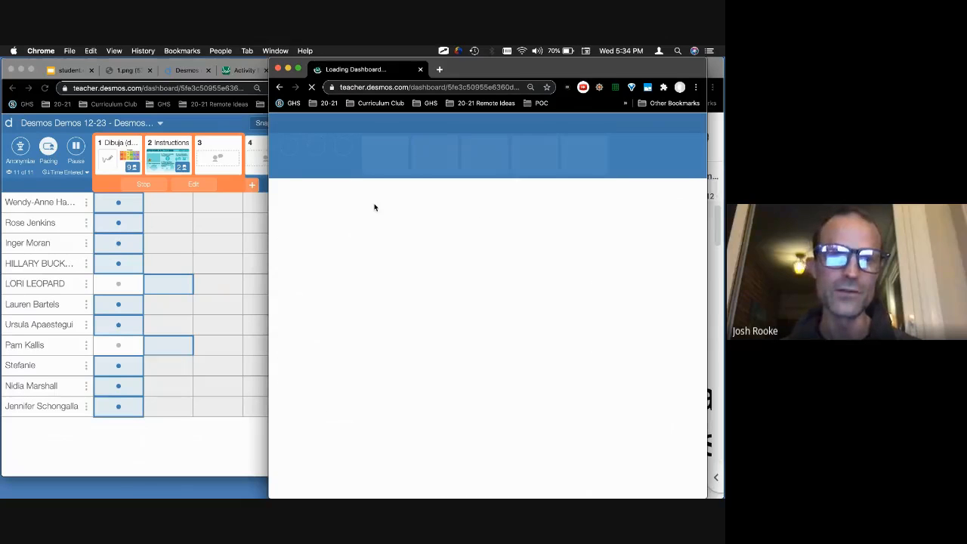
Step: Resize both dashboard windows so they sit side by side without overlapping
drag(268, 175, 387, 179)
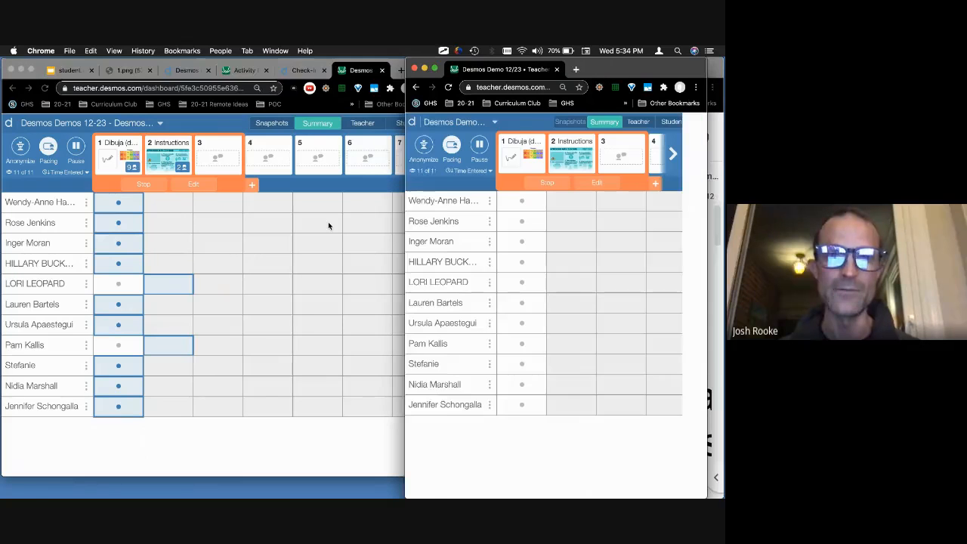
click(328, 221)
drag(430, 240, 394, 241)
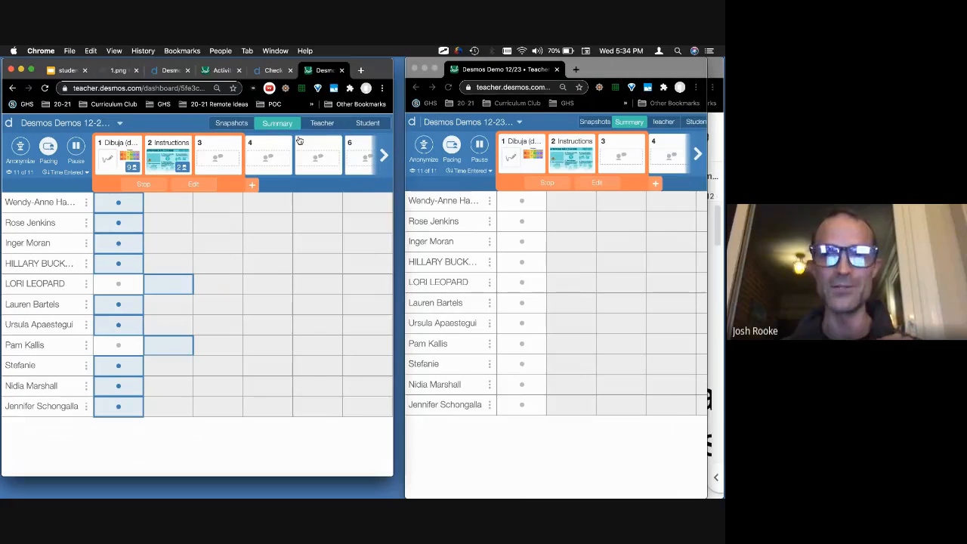
drag(391, 476, 402, 500)
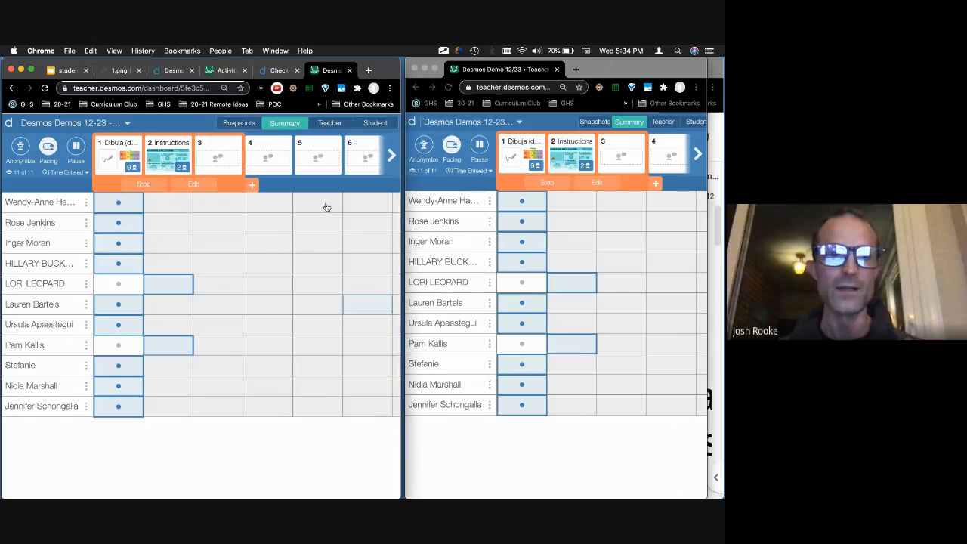
Step: Replace the 1–3 pacing range with a restriction to screen 3, and advance the class to screen 4
click(215, 153)
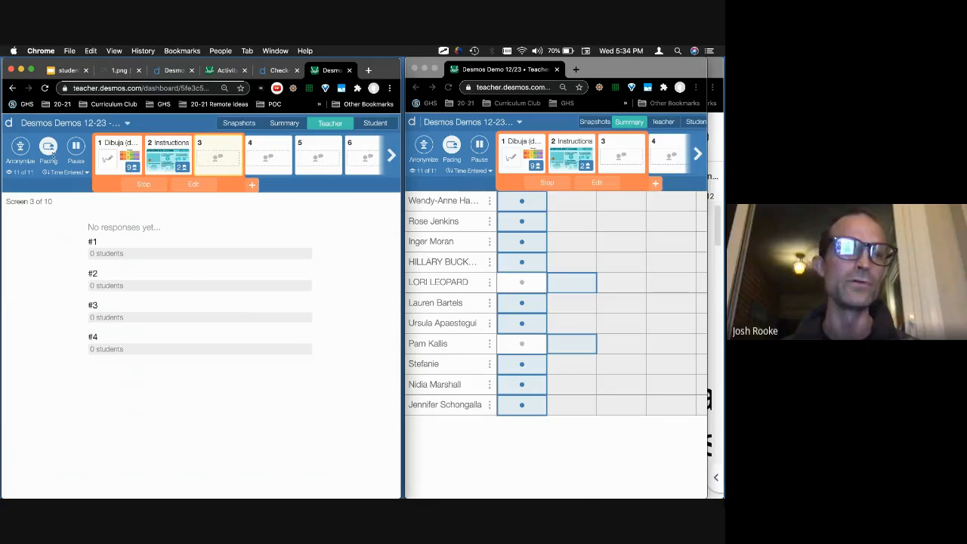
click(151, 185)
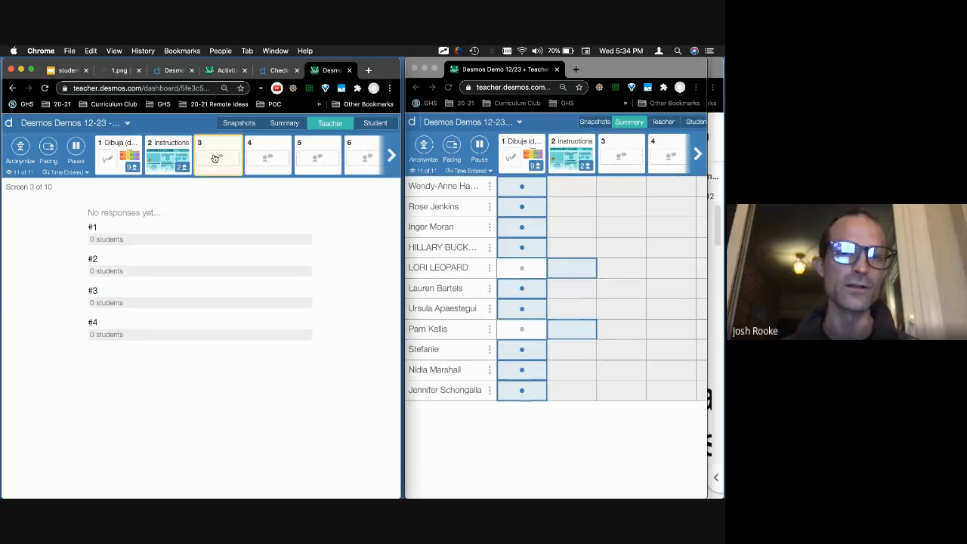
click(49, 148)
click(218, 156)
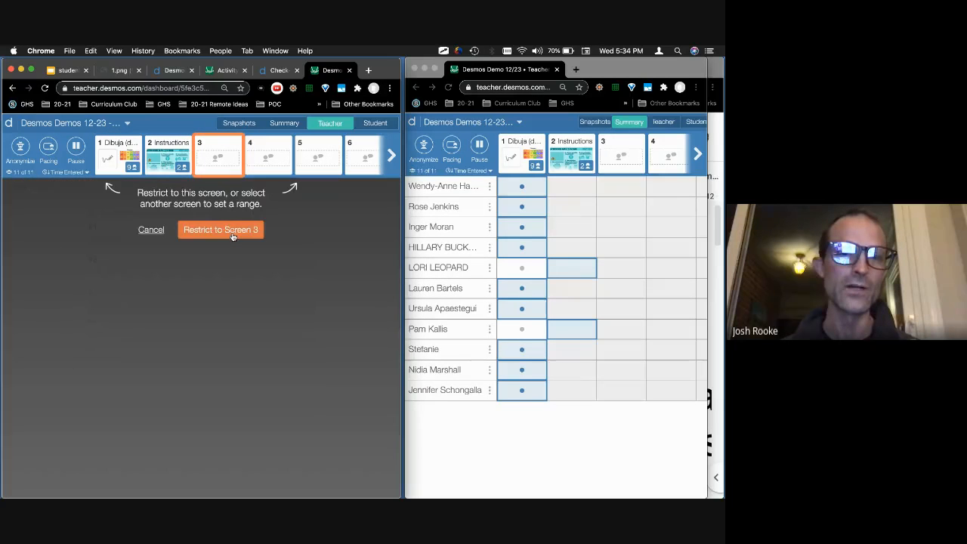
click(233, 237)
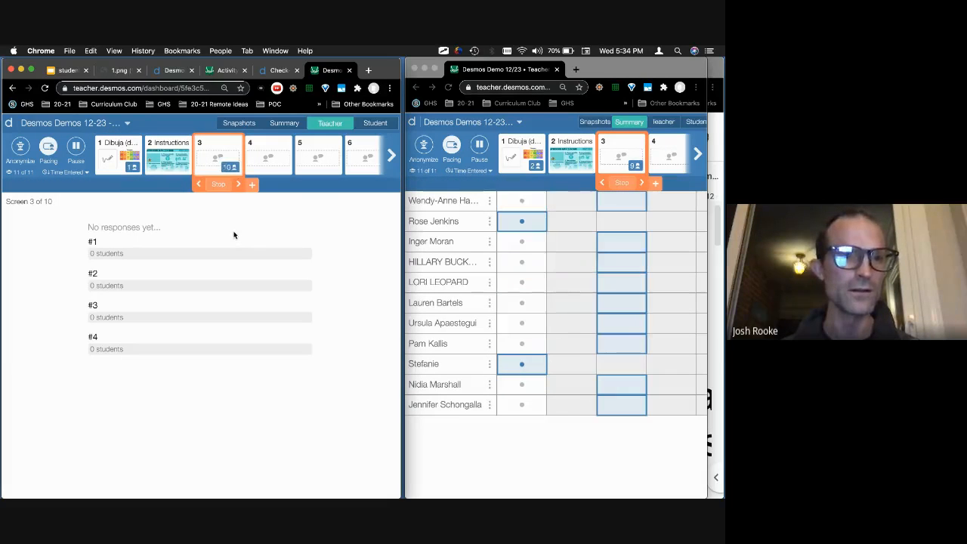
click(239, 184)
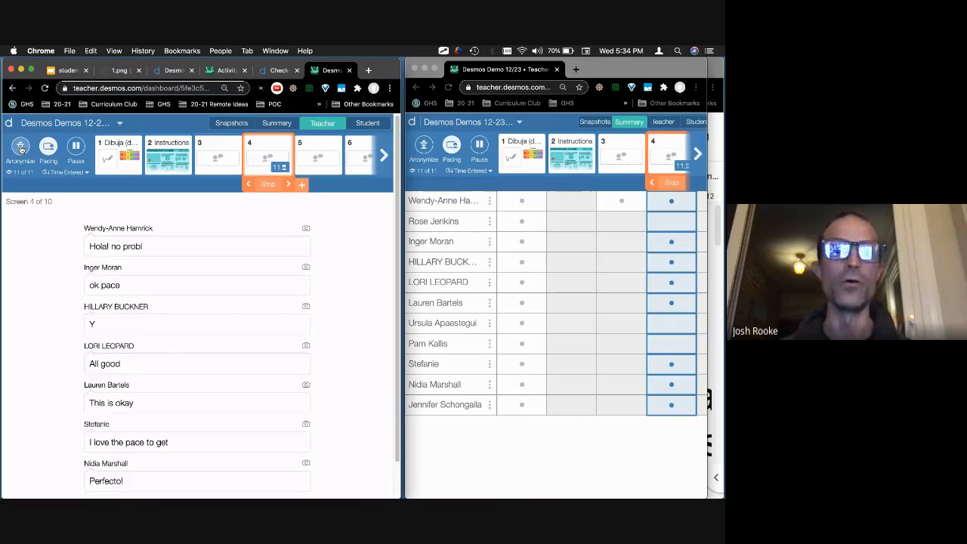
Step: Anonymize the student names and review all the written responses on screen 4 in the teacher view
click(20, 147)
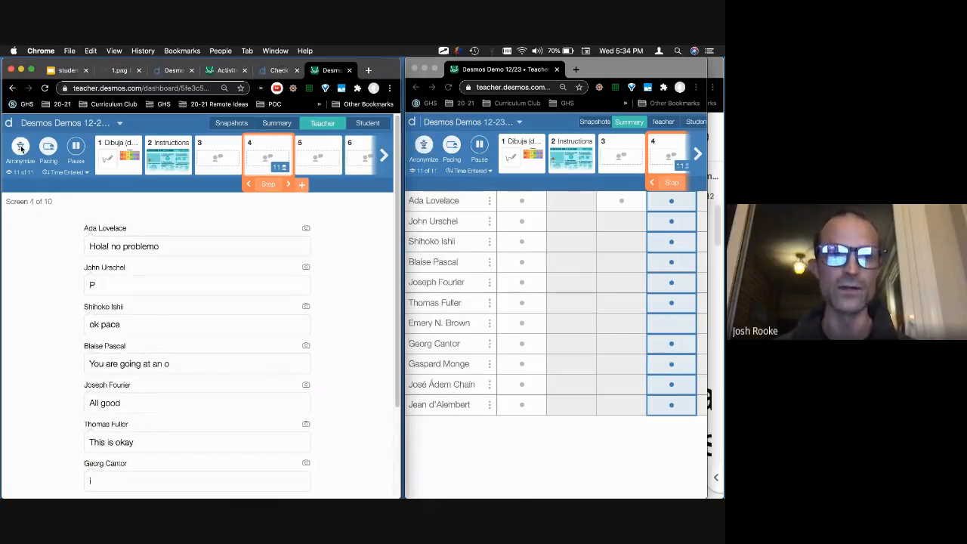
scroll(75, 352, down, 2)
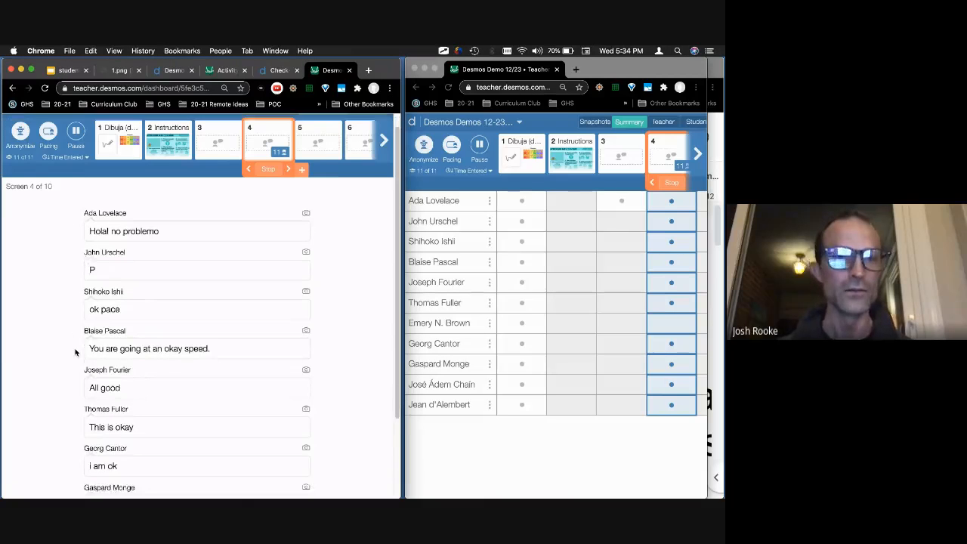
scroll(75, 352, down, 3)
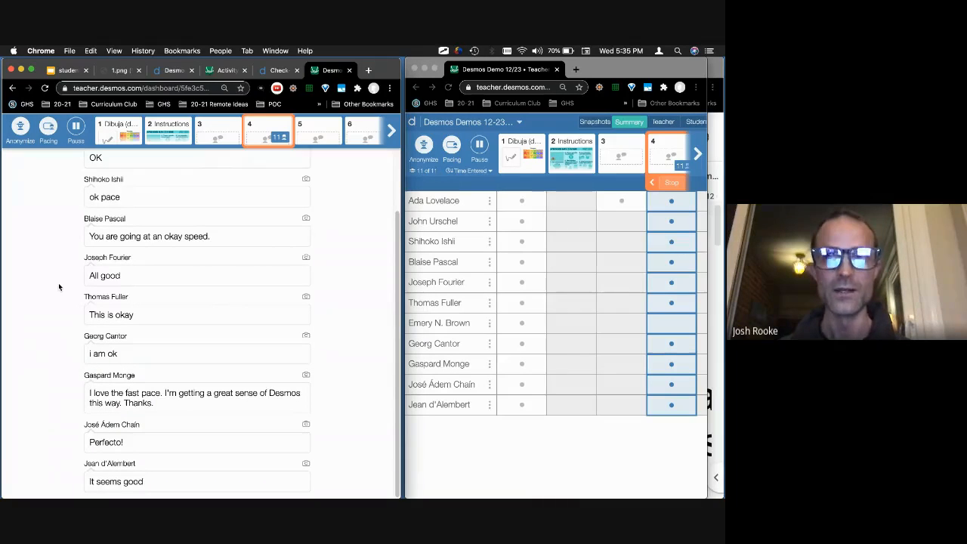
scroll(80, 284, up, 3)
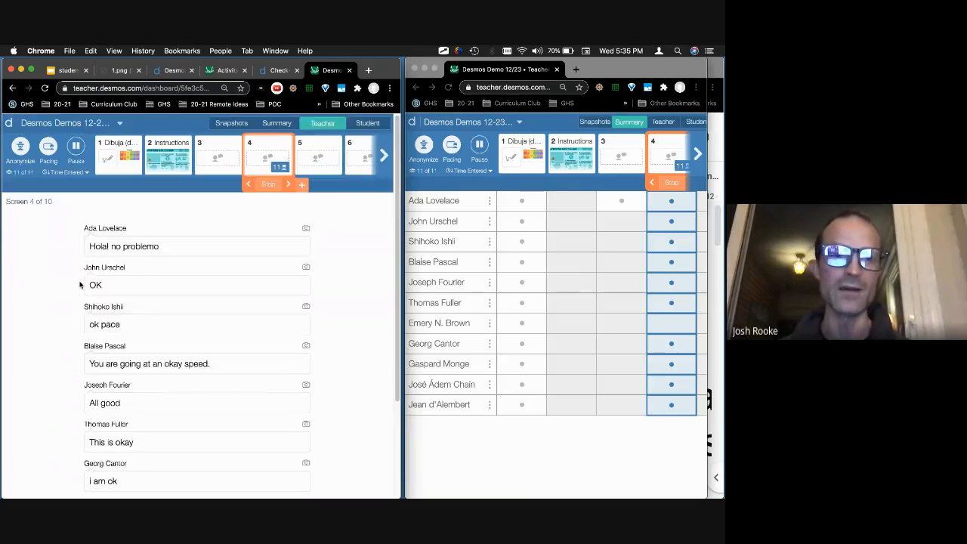
scroll(81, 285, down, 3)
scroll(80, 285, up, 3)
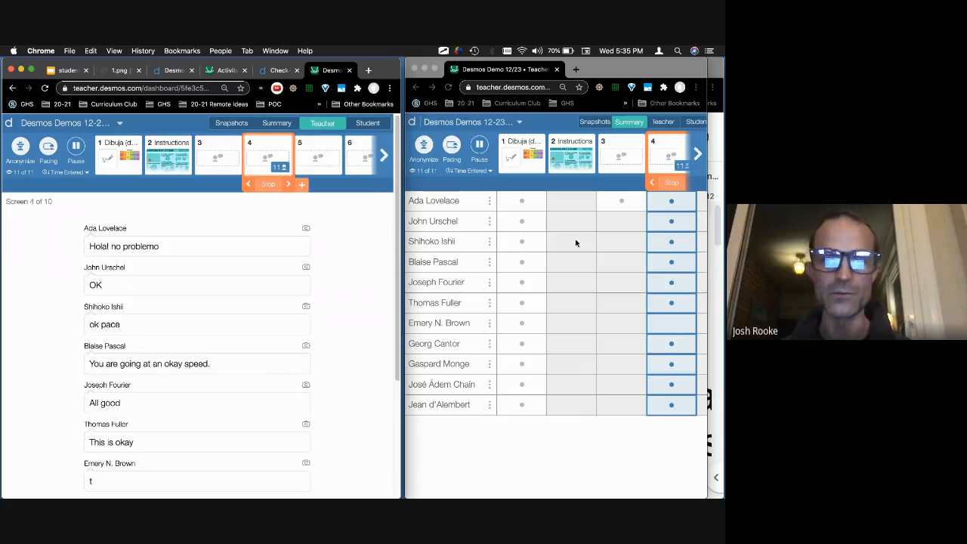
Step: Turn off anonymizing to show the real student names, and check the class's progress on screen 4 in the summary view
click(428, 147)
click(427, 147)
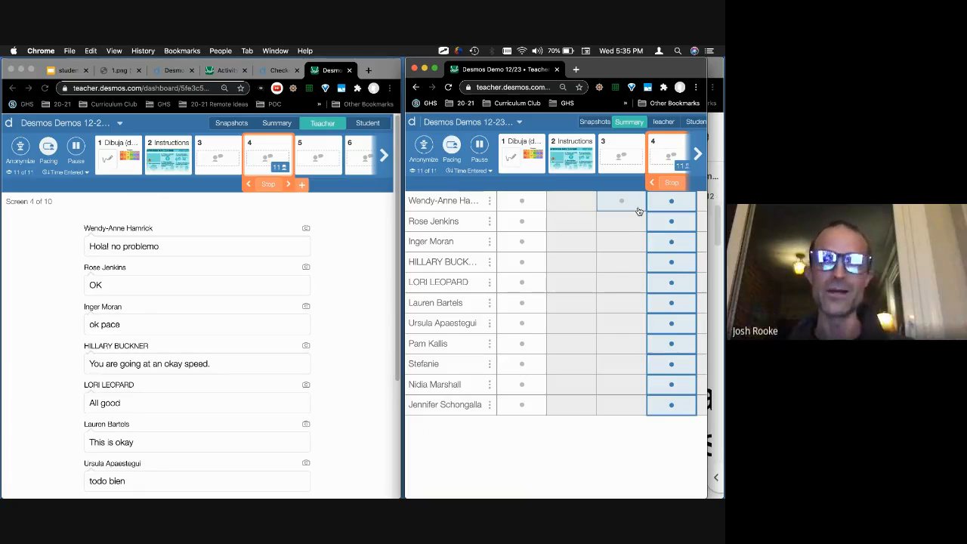
click(695, 153)
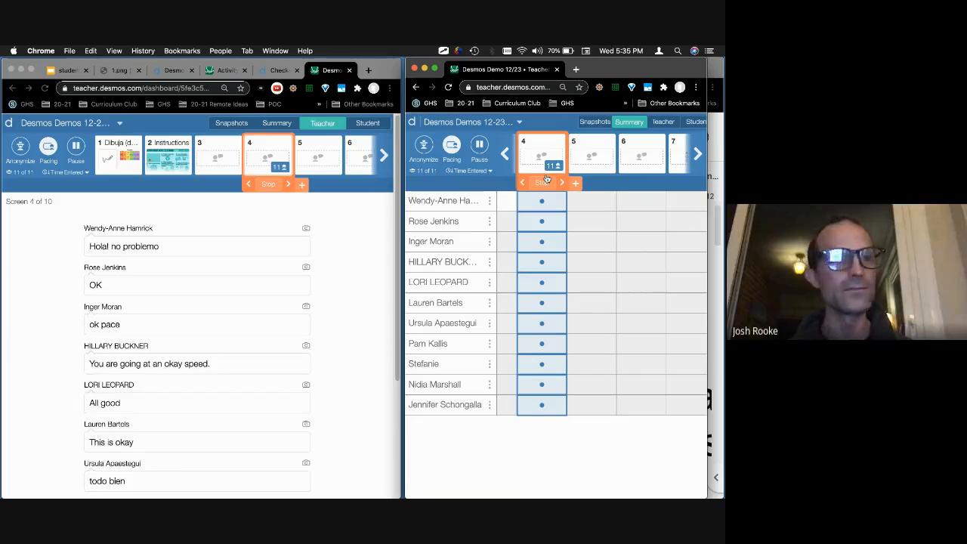
scroll(249, 371, down, 2)
scroll(249, 372, up, 2)
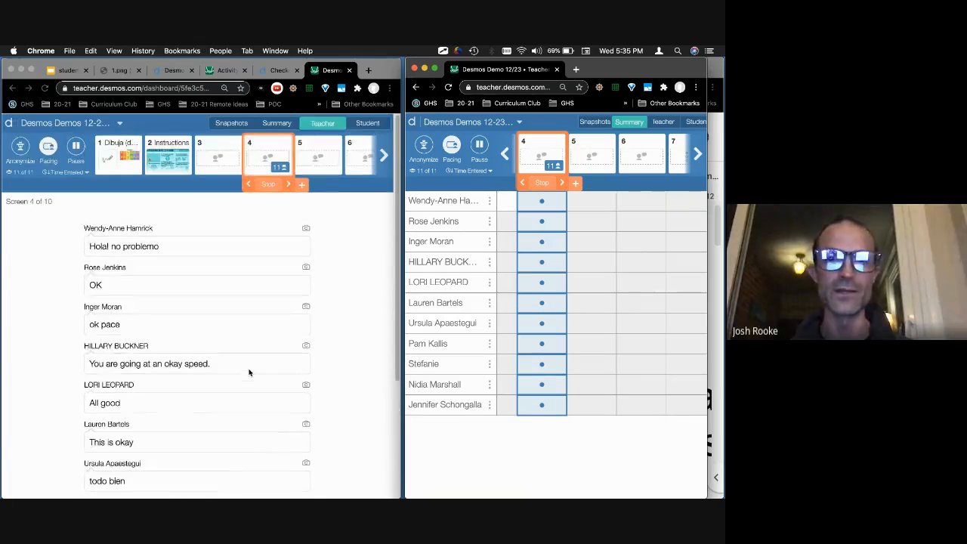
Step: Advance the class from screen 4 to screen 5 and review the students' written questions there in the teacher view
click(588, 150)
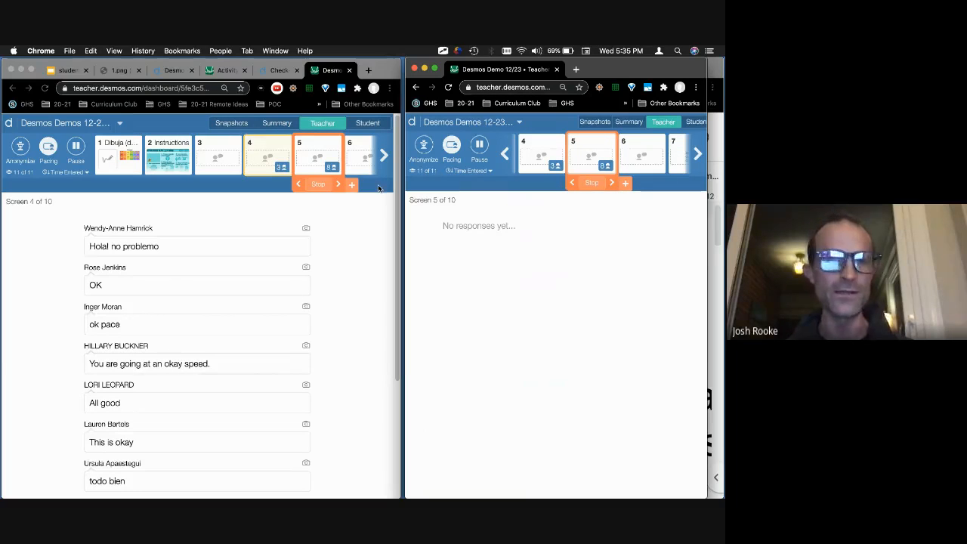
click(316, 158)
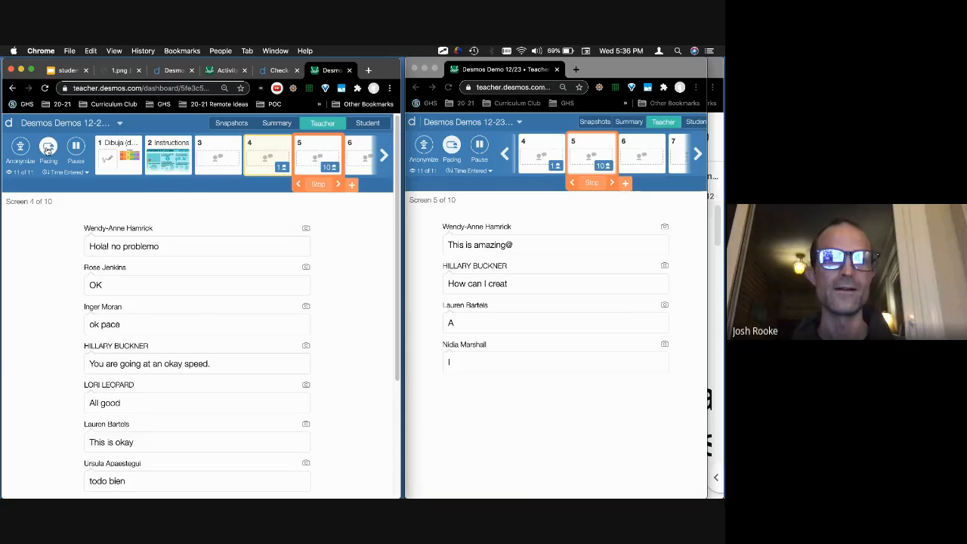
click(75, 152)
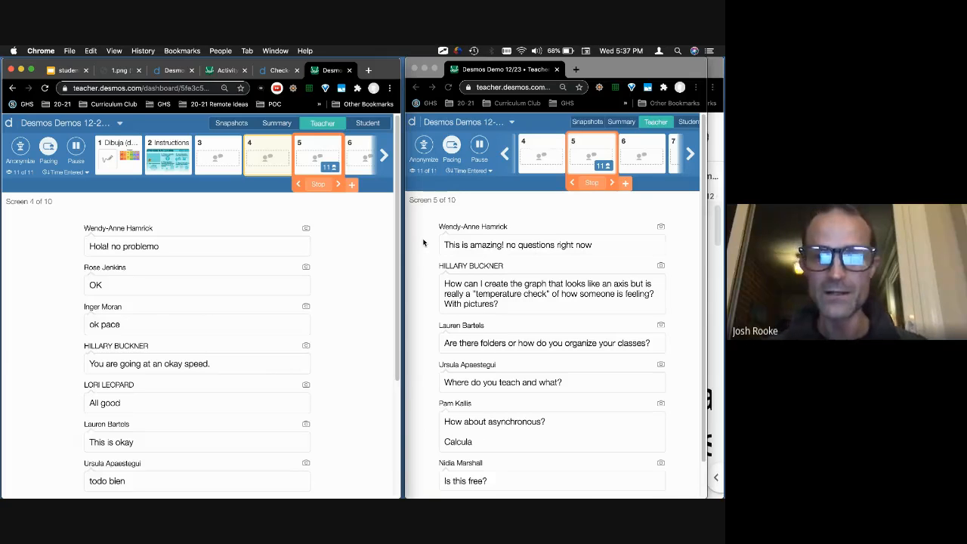
scroll(432, 307, down, 1)
scroll(435, 308, down, 1)
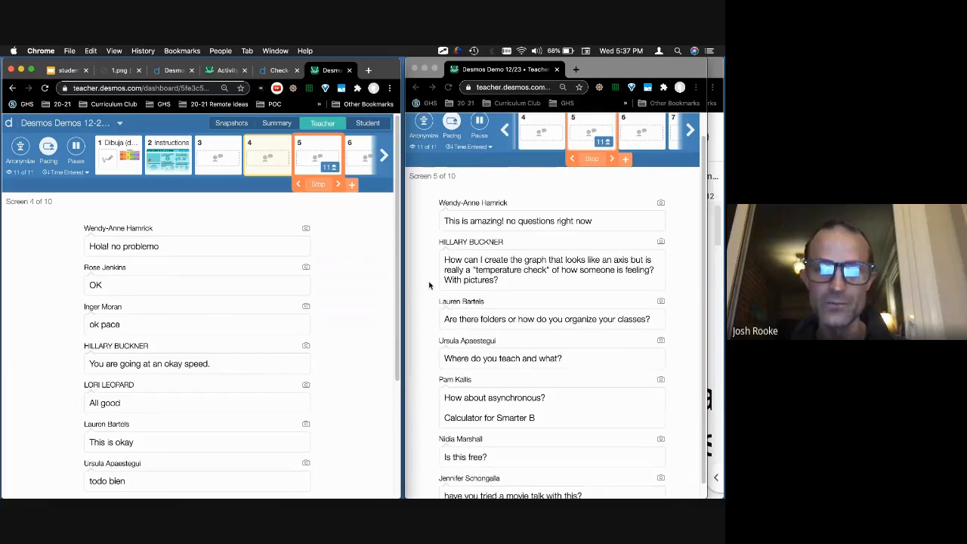
scroll(428, 285, down, 1)
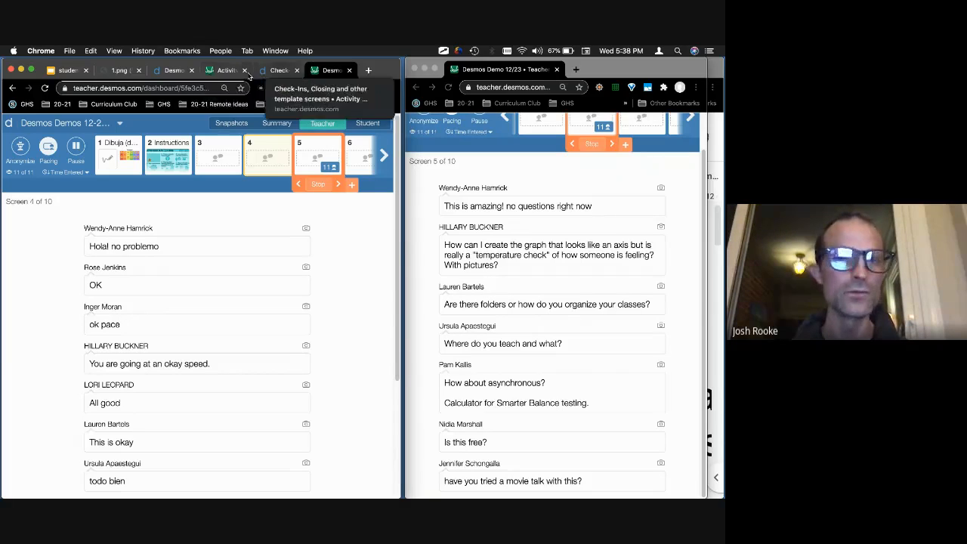
Step: Open teacher.desmos.com in a new browser tab and view the list of managed classes
click(369, 71)
text(teach)
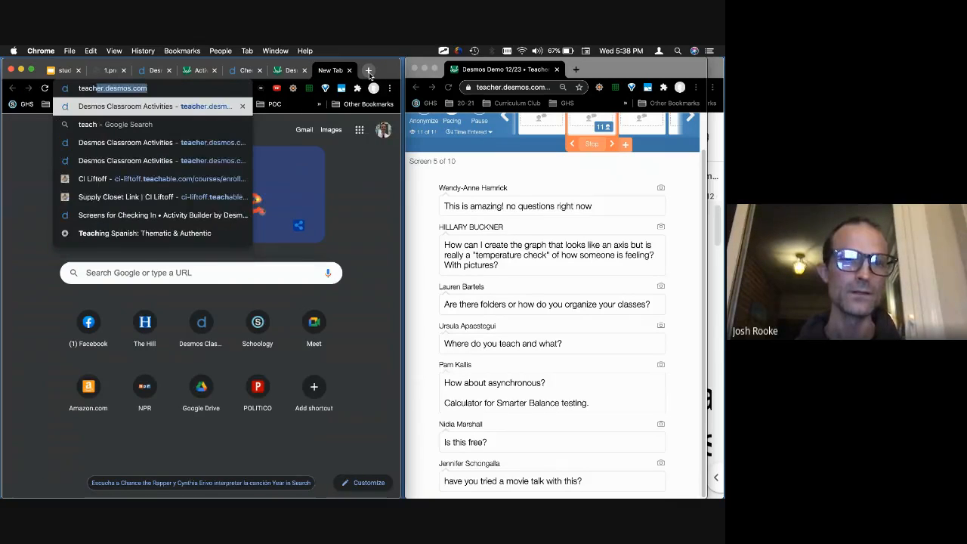
key(Return)
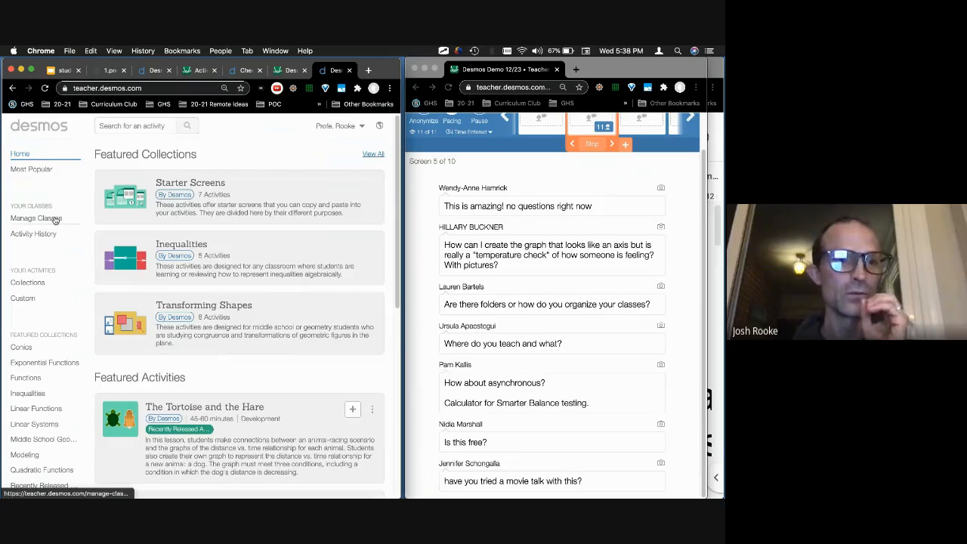
click(36, 219)
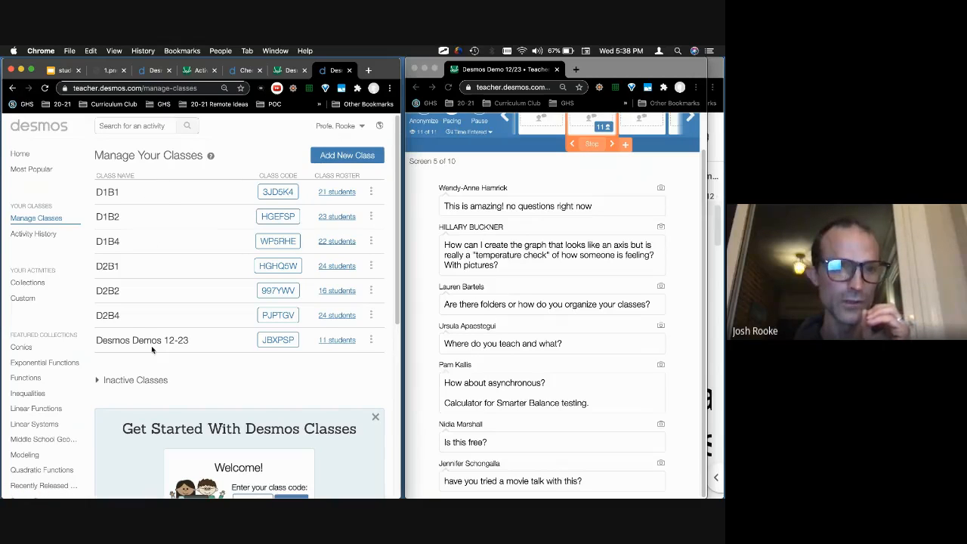
Step: Open the activity history and look through the past class sessions
click(45, 234)
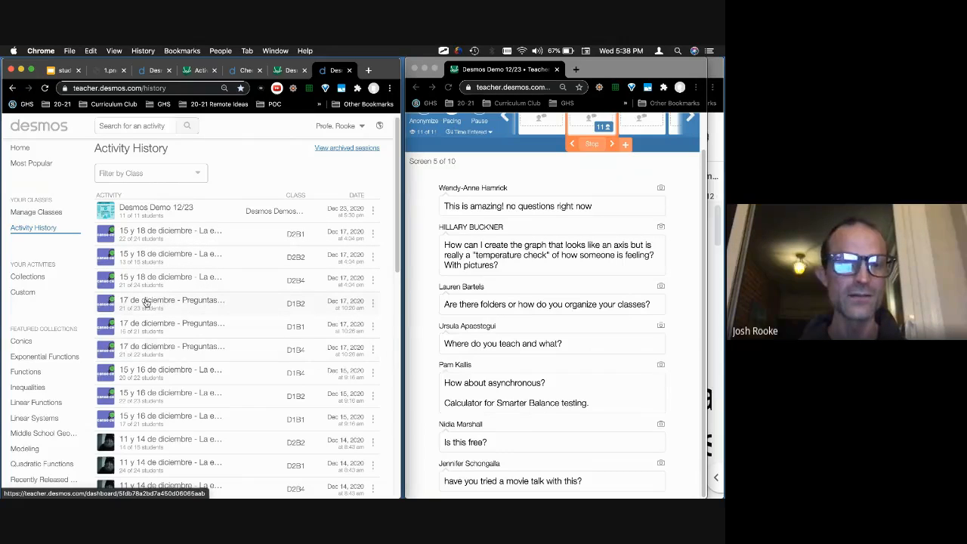
scroll(109, 325, down, 1)
scroll(110, 325, down, 5)
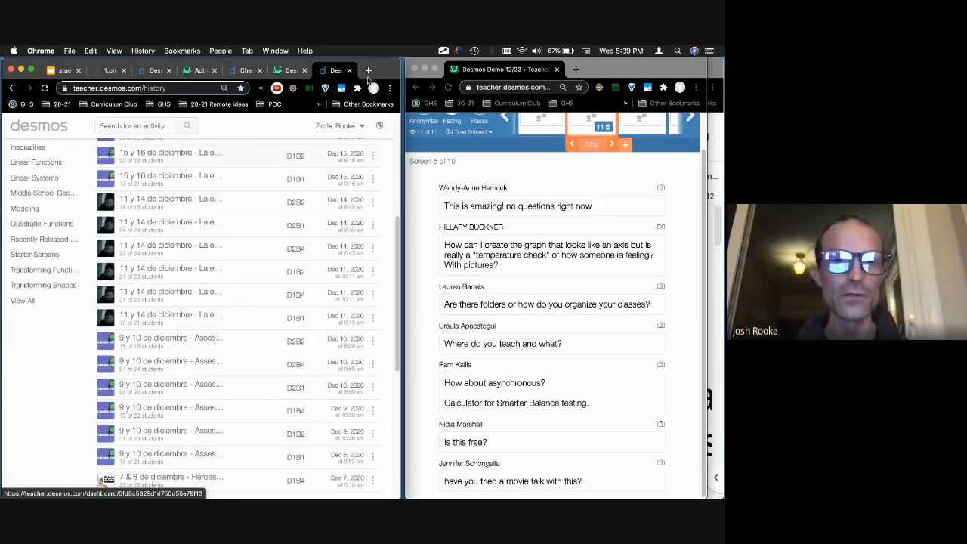
Step: Move the browser out of view to open the D2B1 "11 y 14 de diciembre" summary dashboard, bring it back, and widen it
drag(379, 67, 450, 47)
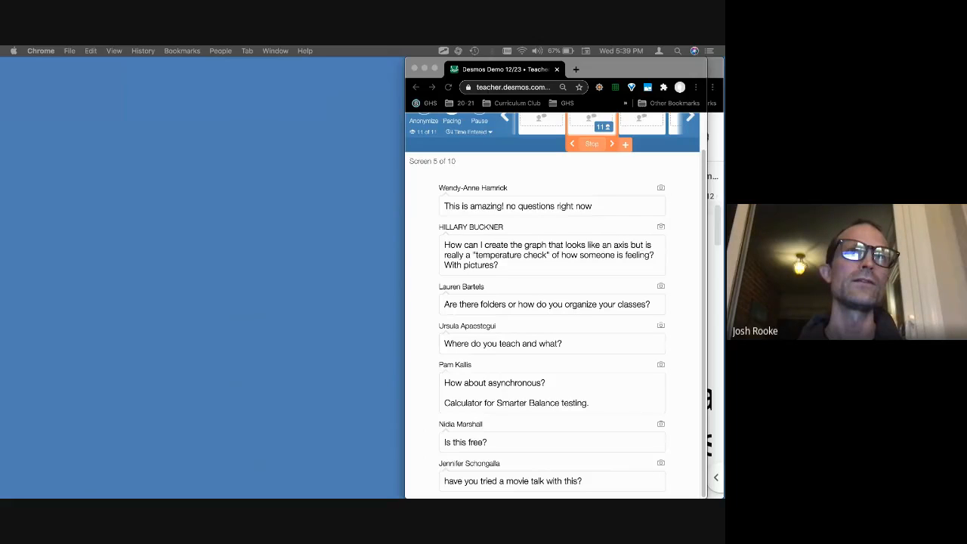
drag(1, 121, 17, 80)
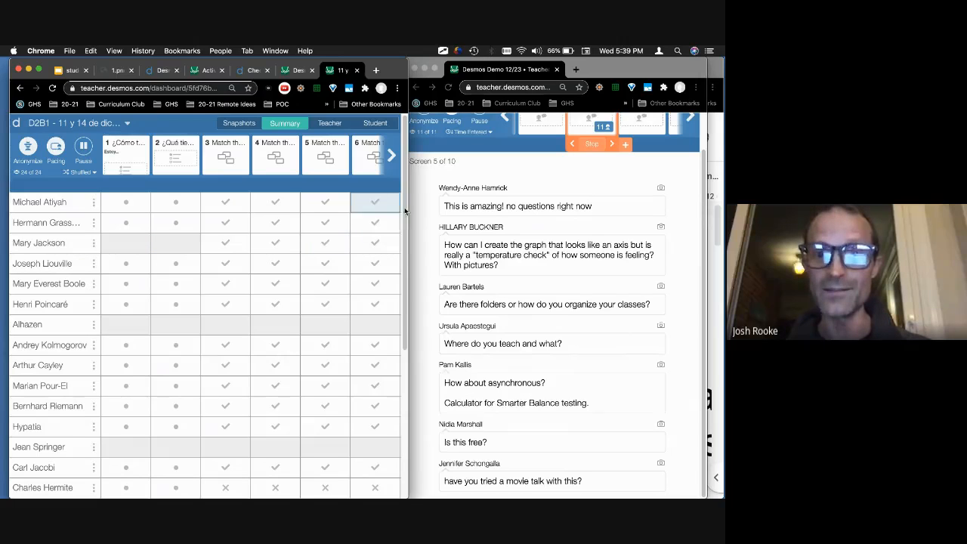
drag(408, 212, 692, 208)
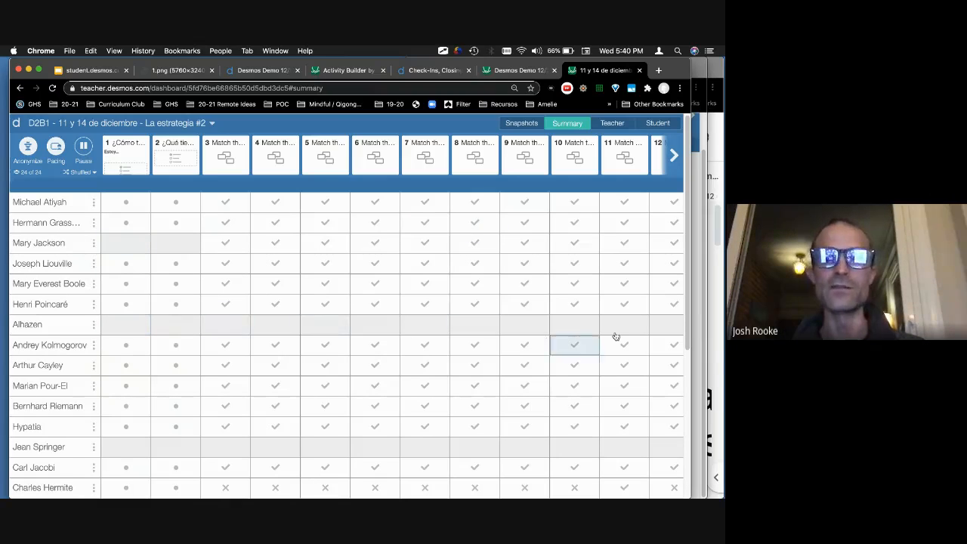
Step: Examine the anonymized students' results in the D2B1 summary, from the first screens through screen 17
scroll(278, 386, down, 5)
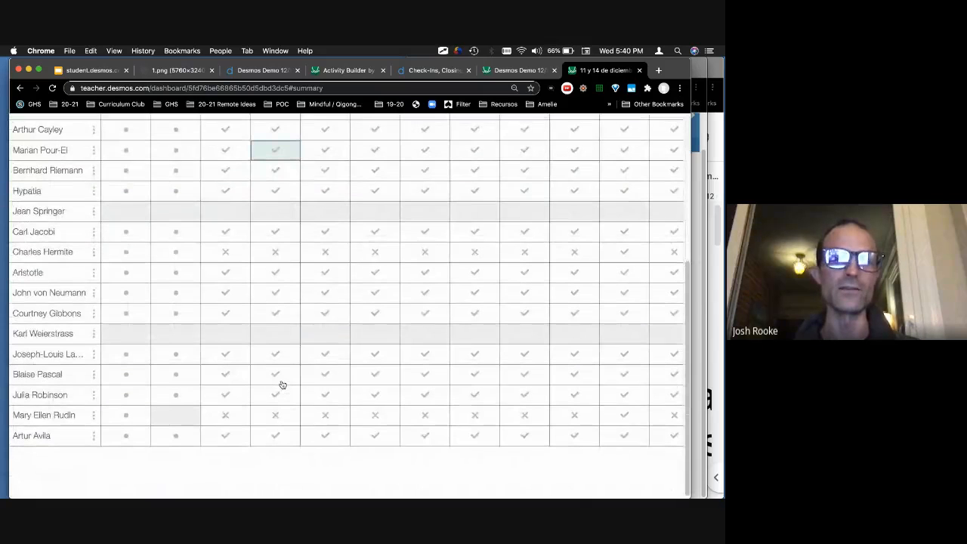
scroll(280, 386, up, 5)
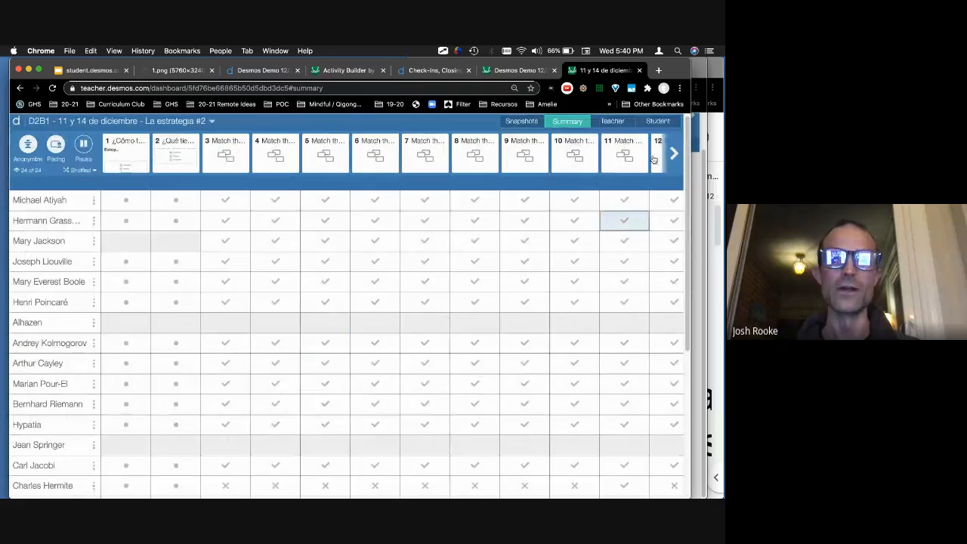
click(675, 151)
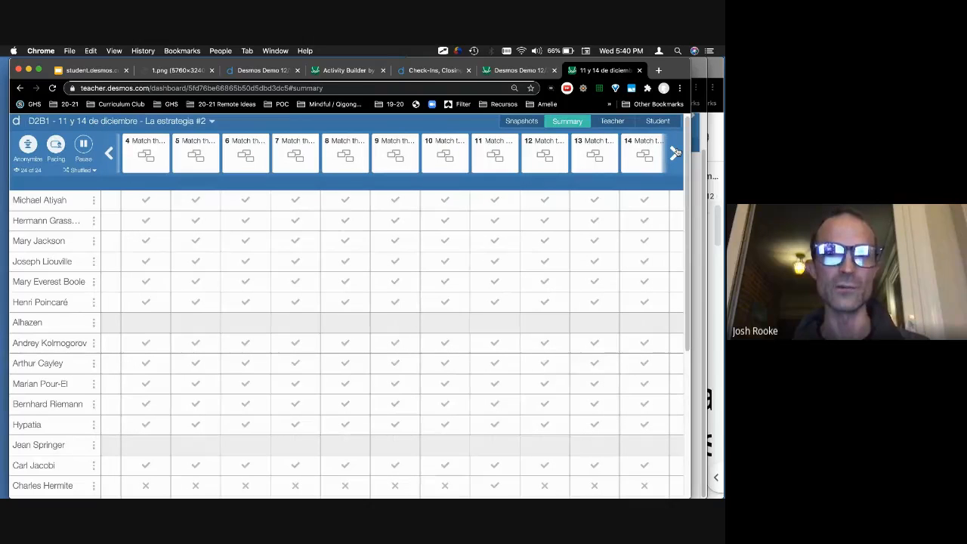
click(675, 152)
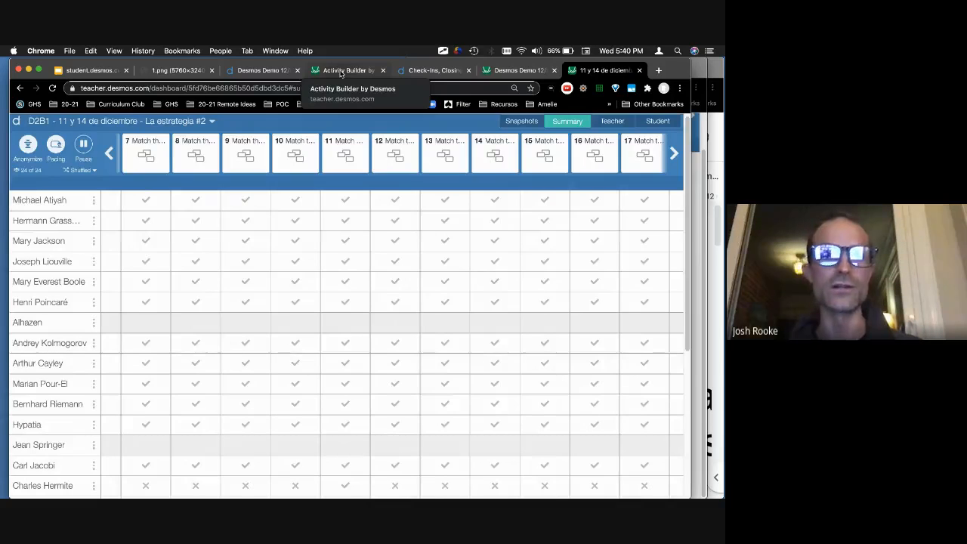
Step: Check the open activity editor and the Desmos Demo 12/23 activity page, and return to the live session's teacher dashboard
click(340, 71)
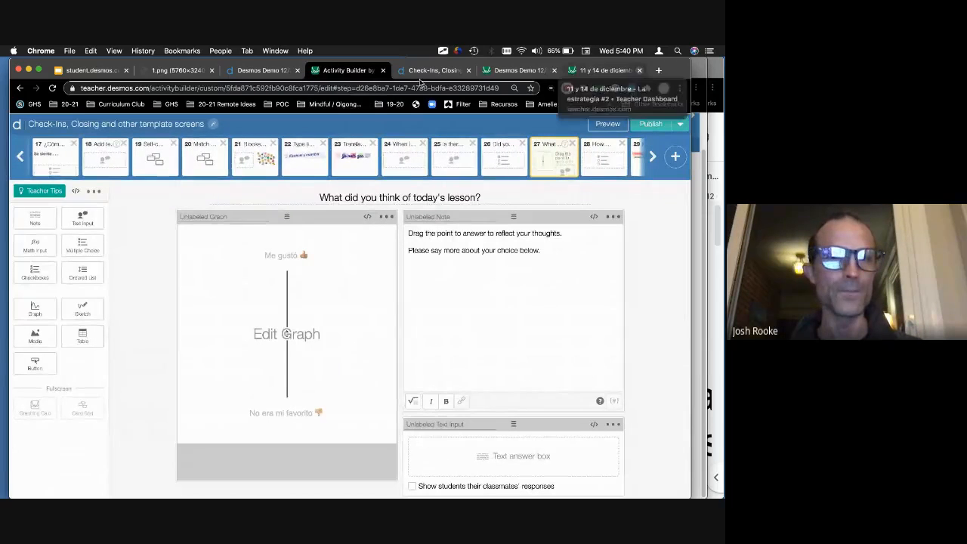
click(247, 72)
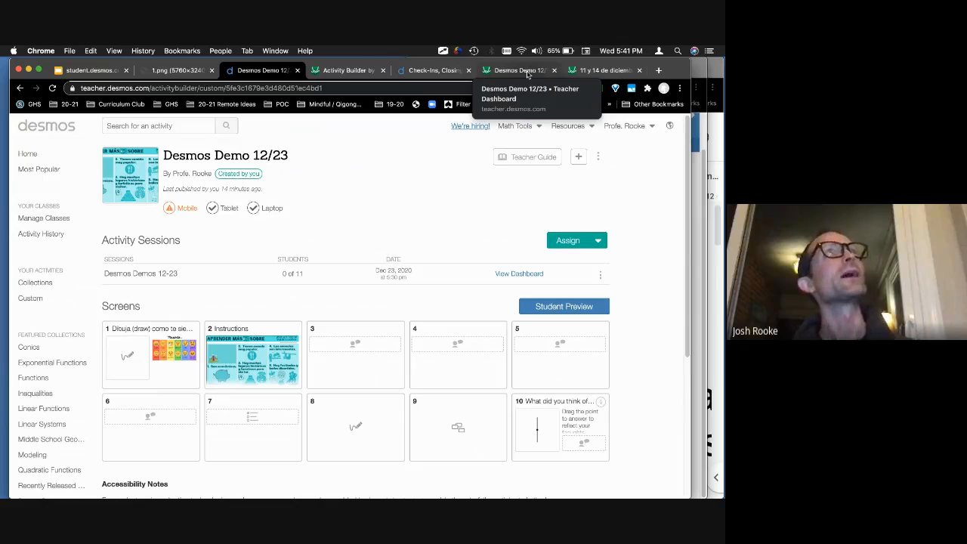
click(520, 71)
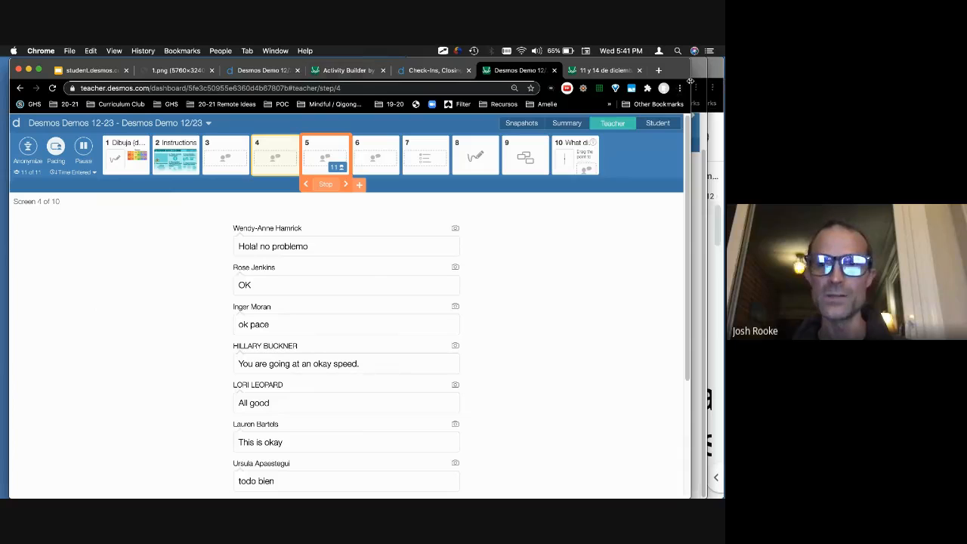
Step: Arrange the two Desmos Demo 12/23 dashboard windows side by side again and return to the start of the screen 5 responses
drag(691, 81, 405, 122)
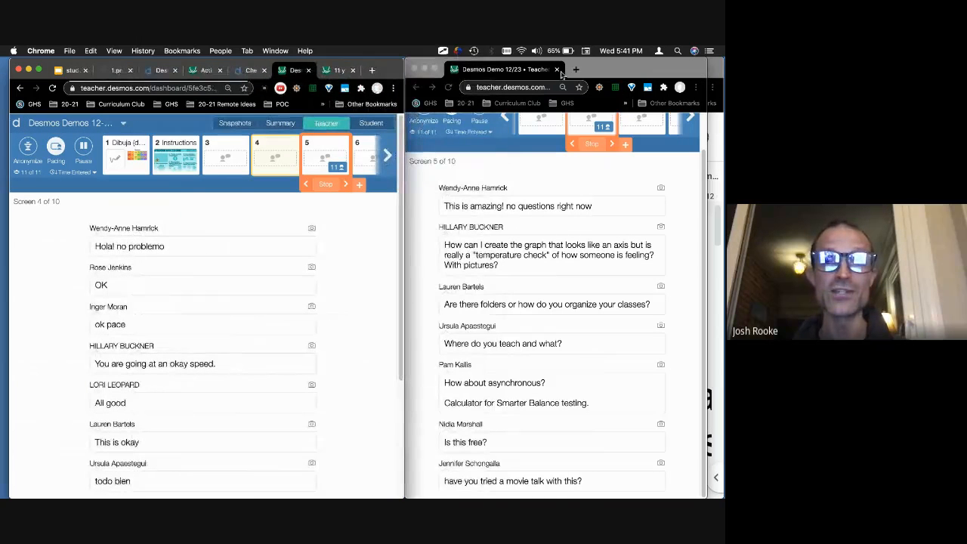
drag(594, 68, 611, 69)
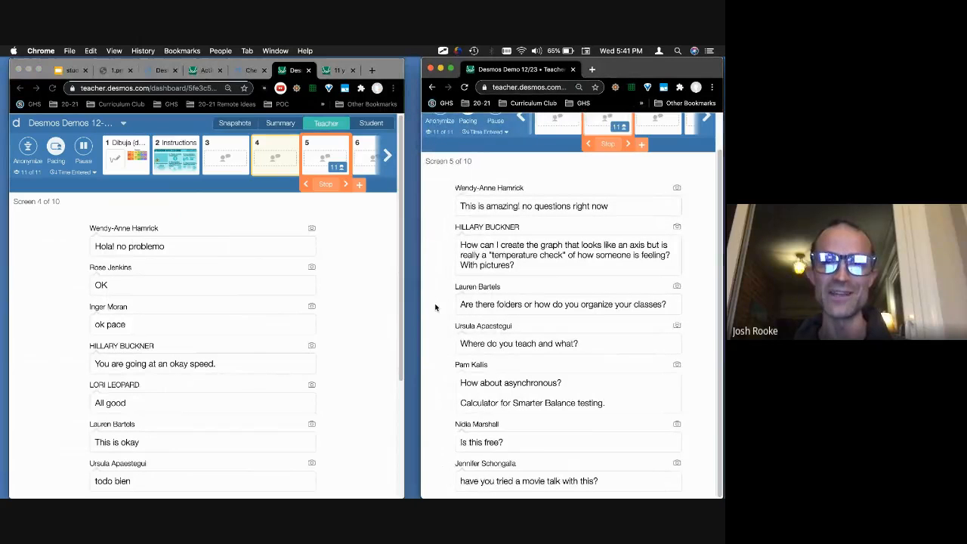
scroll(435, 308, down, 1)
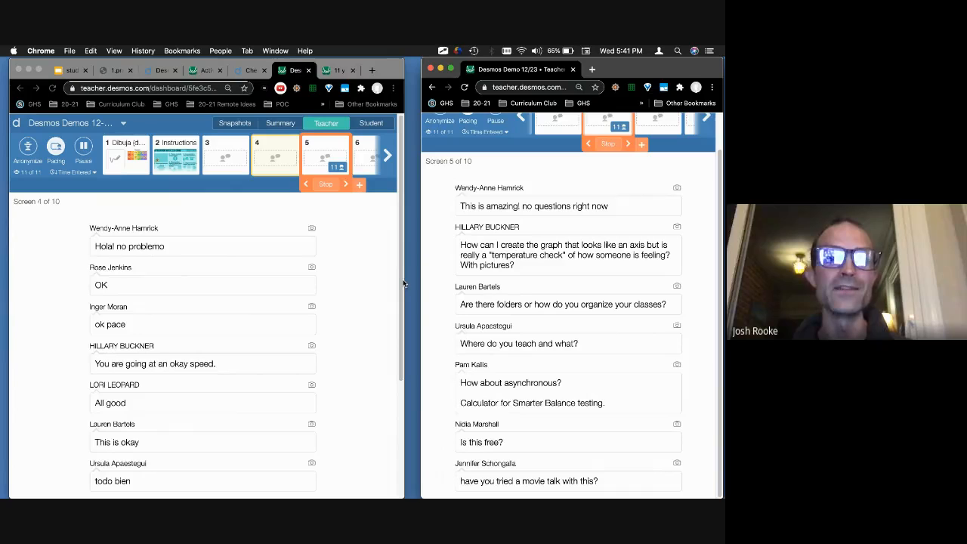
drag(404, 61, 424, 61)
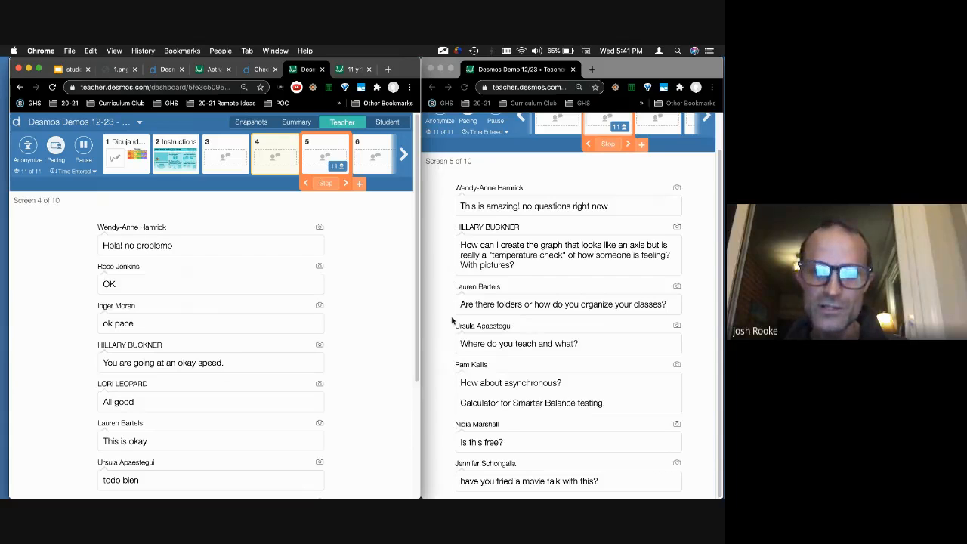
scroll(452, 321, up, 2)
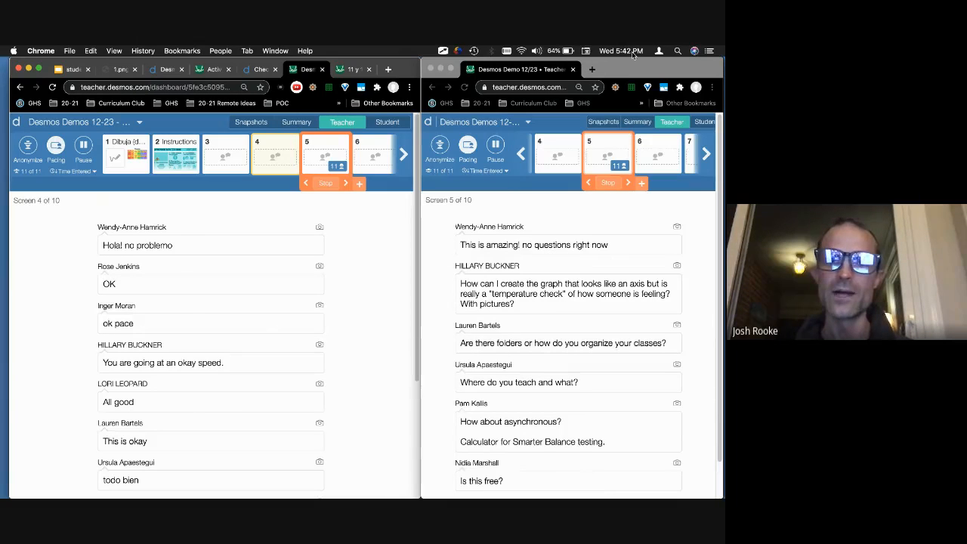
Step: Move the screen 5 dashboard aside and browse the Desmos Tutorials document behind it to its links section
drag(611, 58, 645, 177)
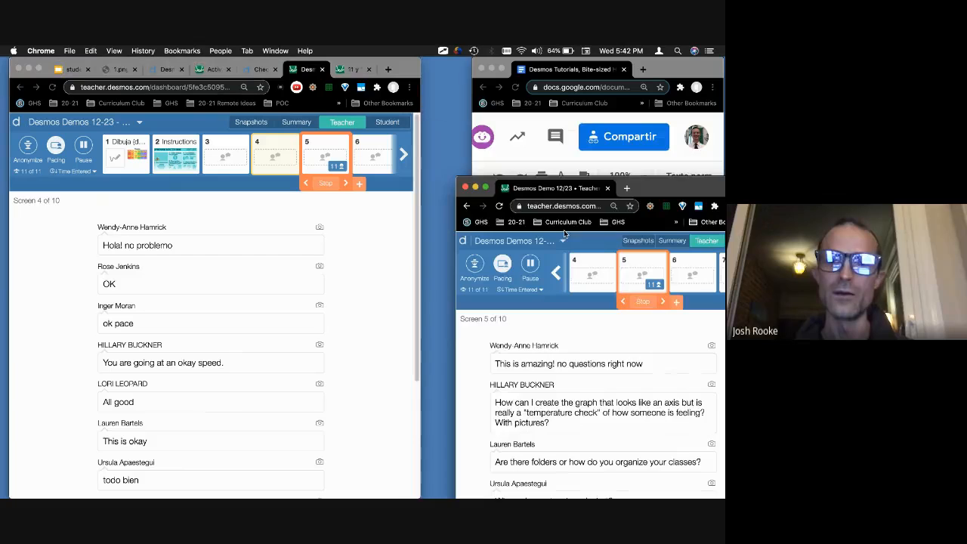
click(622, 163)
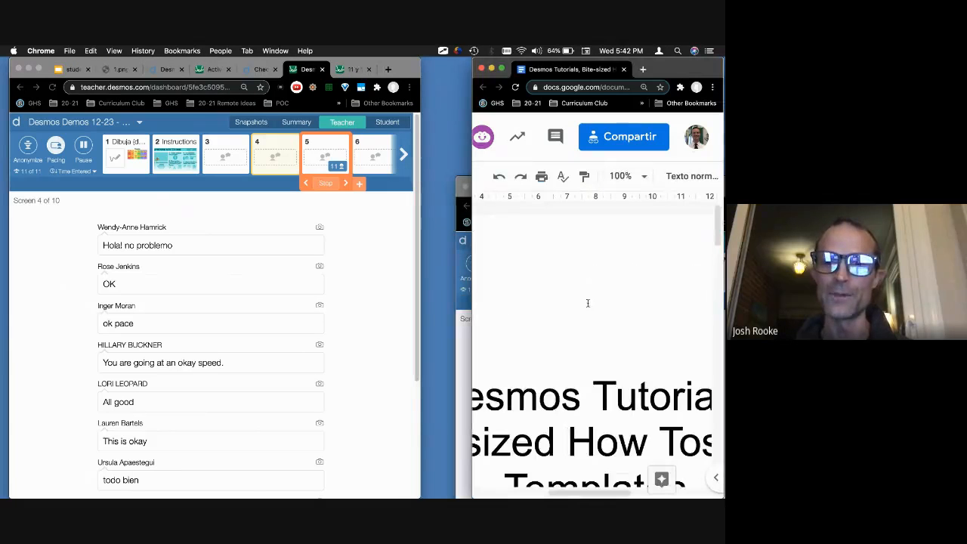
scroll(533, 295, down, 5)
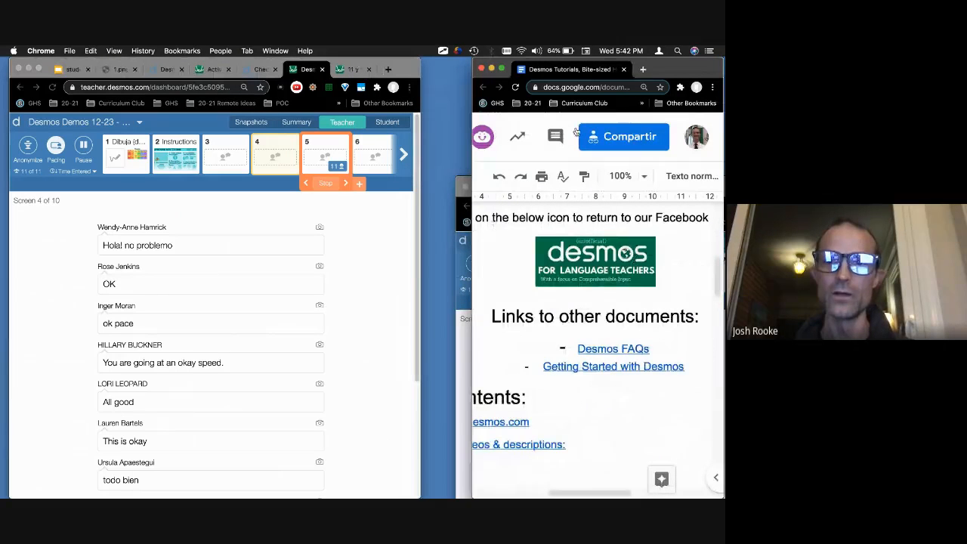
Step: Open the bookmarked Gramática 20-21 document from the 20-21 folder
click(532, 103)
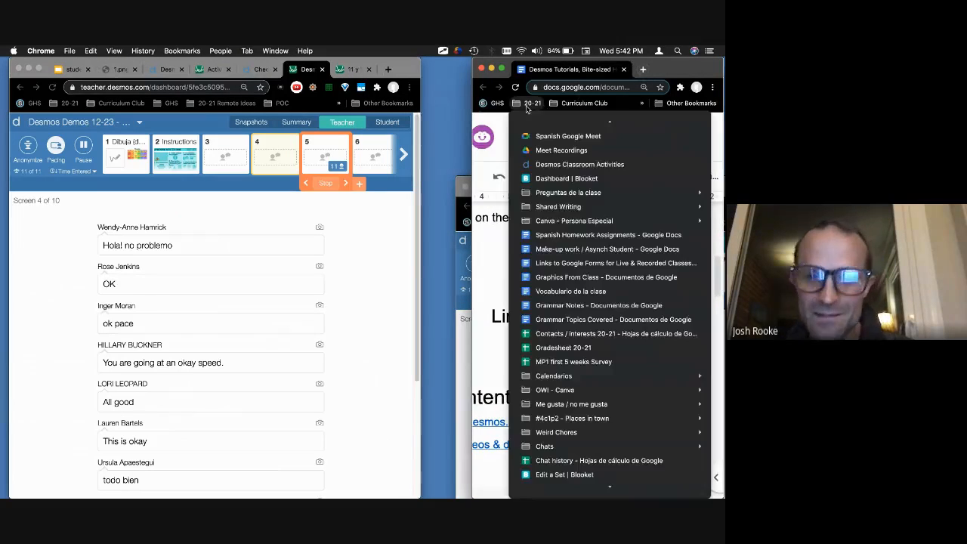
scroll(574, 366, down, 5)
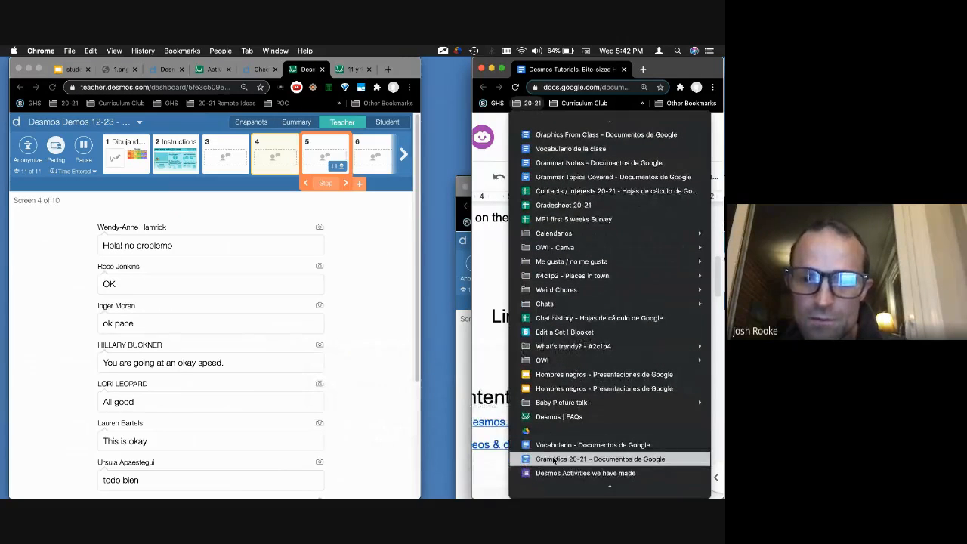
click(554, 459)
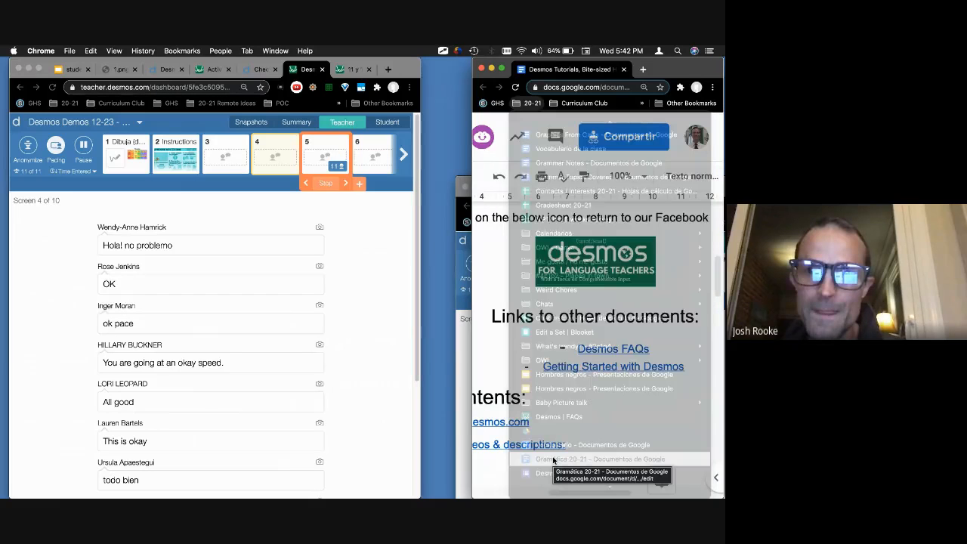
Step: Look through the present tense verb tables in the grammar document, and bring the screen 5 dashboard back to the front
mouse_move(663, 66)
mouse_down()
mouse_move(621, 67)
mouse_move(670, 67)
mouse_up()
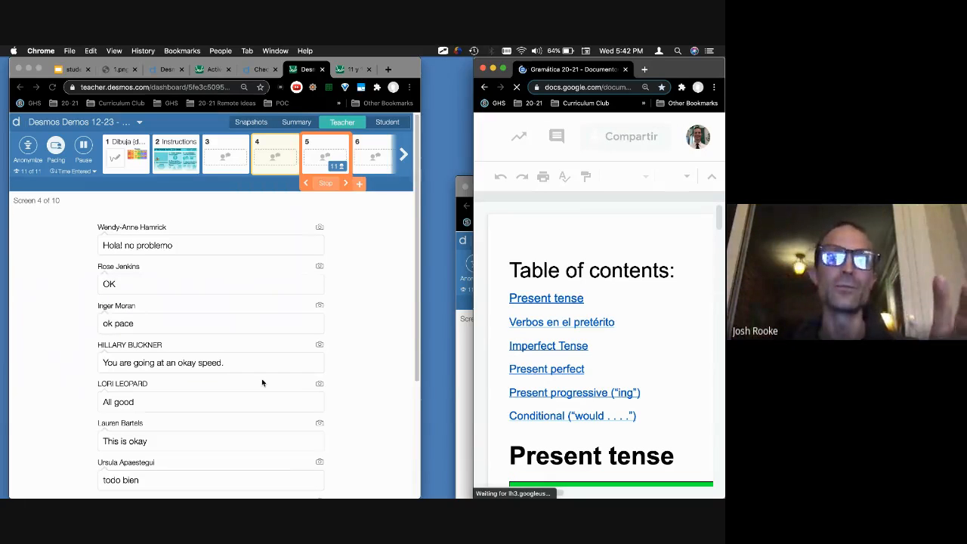
scroll(588, 273, down, 3)
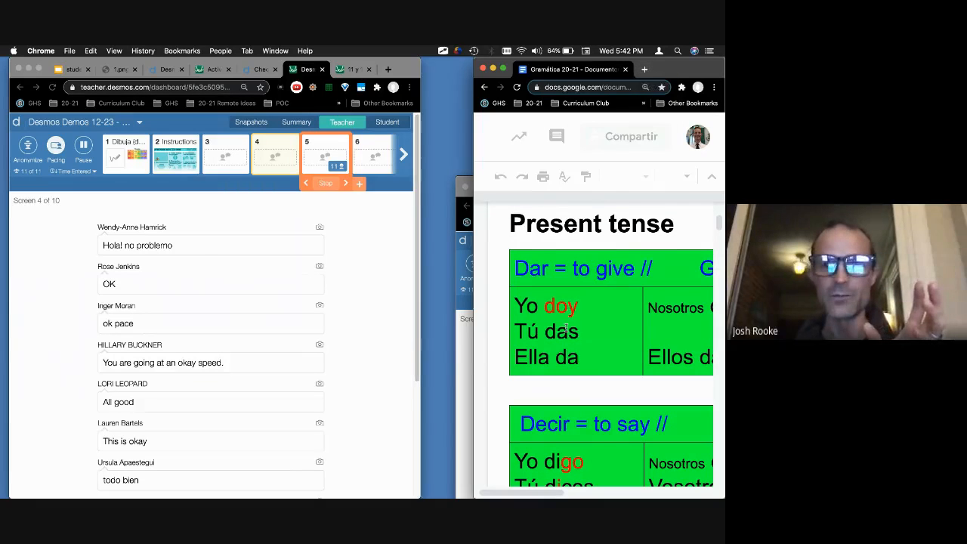
scroll(566, 328, down, 3)
scroll(565, 328, up, 1)
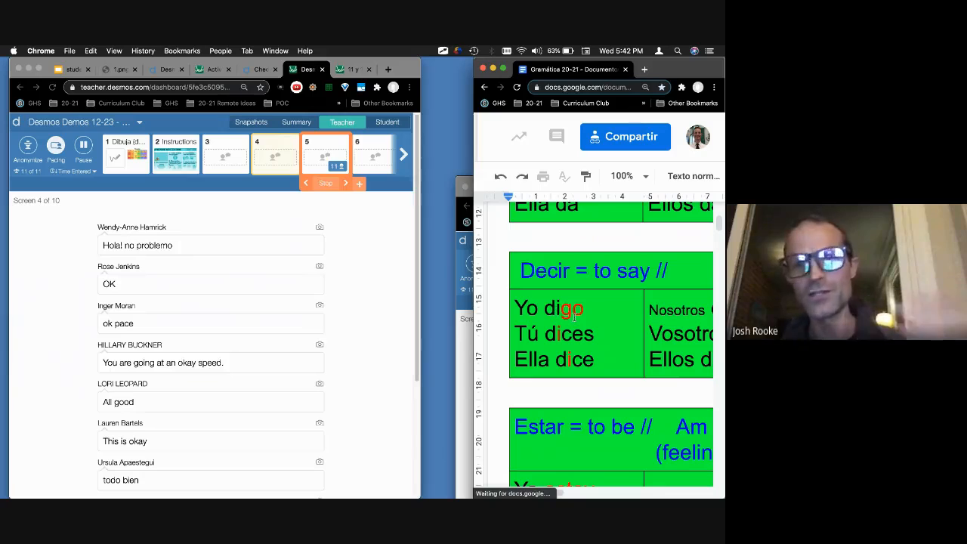
click(459, 181)
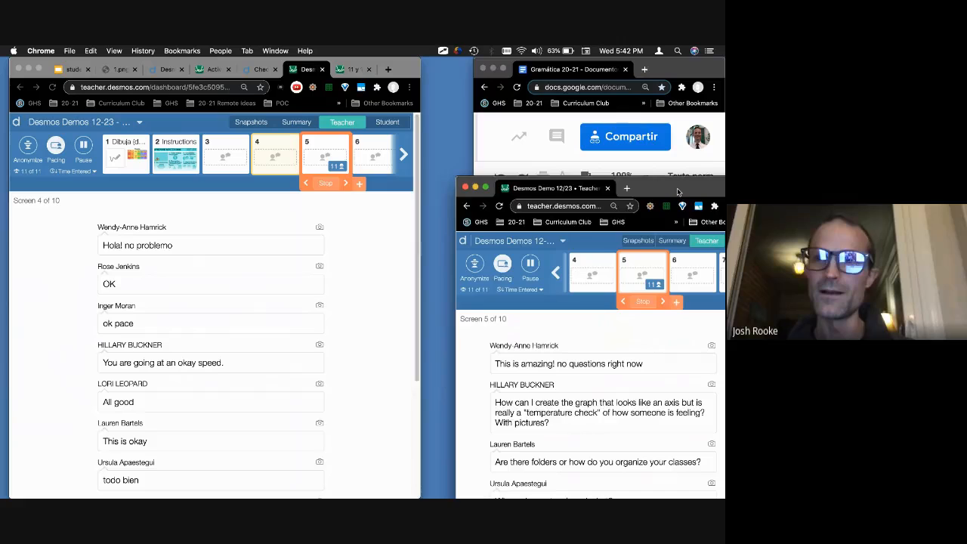
Step: Place the second dashboard window beside the first, switch it to the Summary view and narrow it to fit
drag(678, 192, 629, 81)
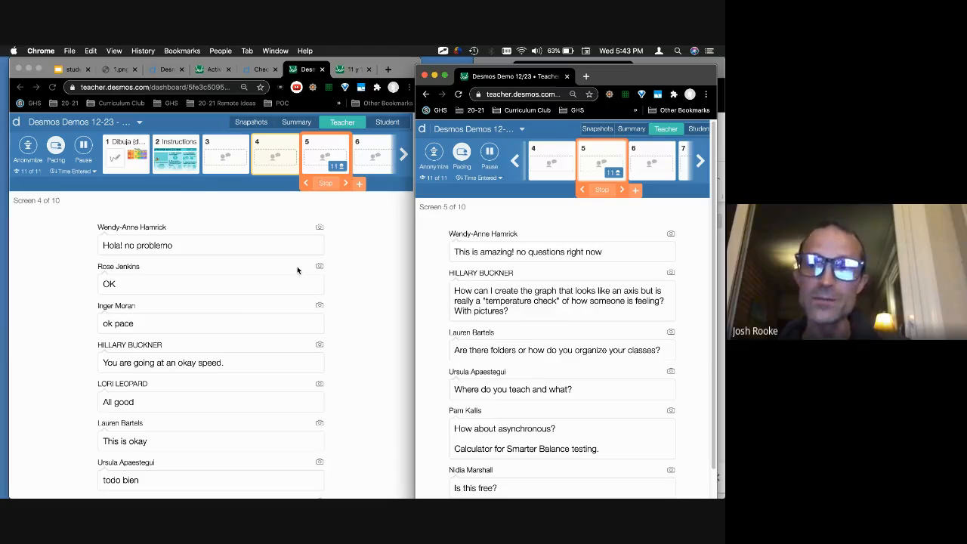
click(627, 129)
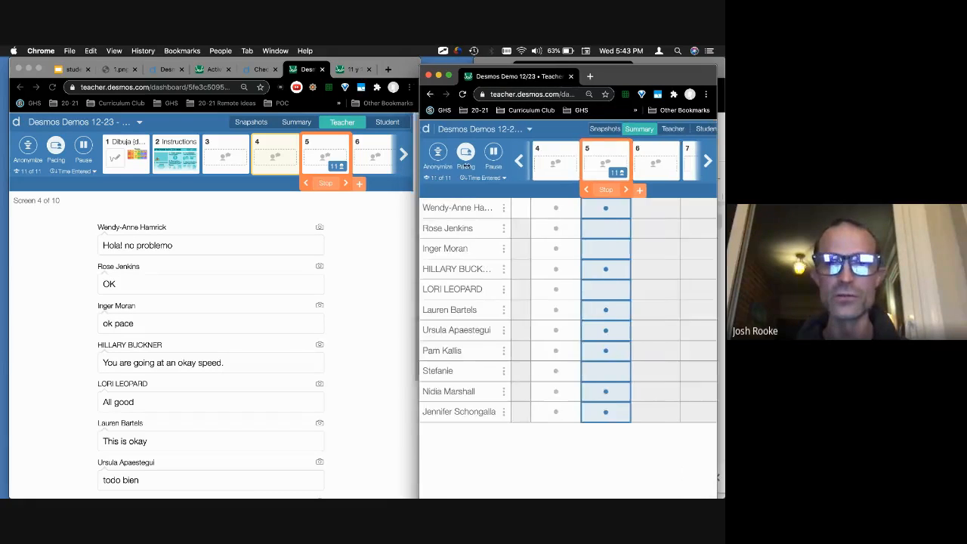
drag(466, 166, 435, 167)
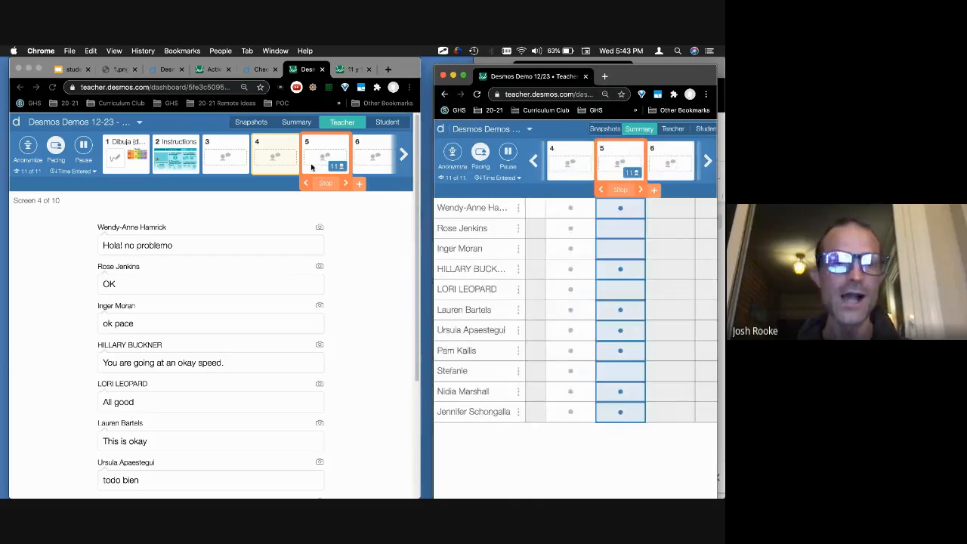
Step: Stop the pacing restriction on screen 5 from the first dashboard
click(55, 151)
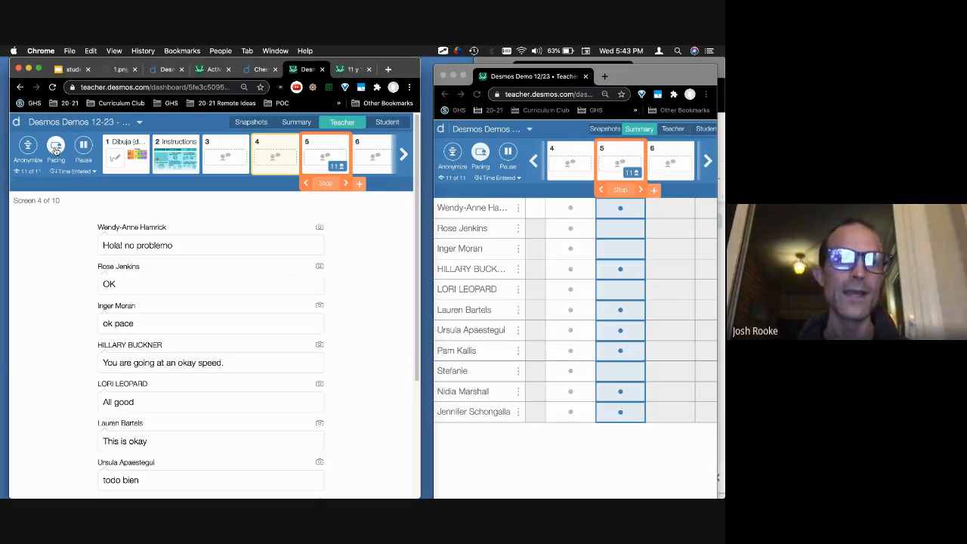
click(55, 150)
click(229, 231)
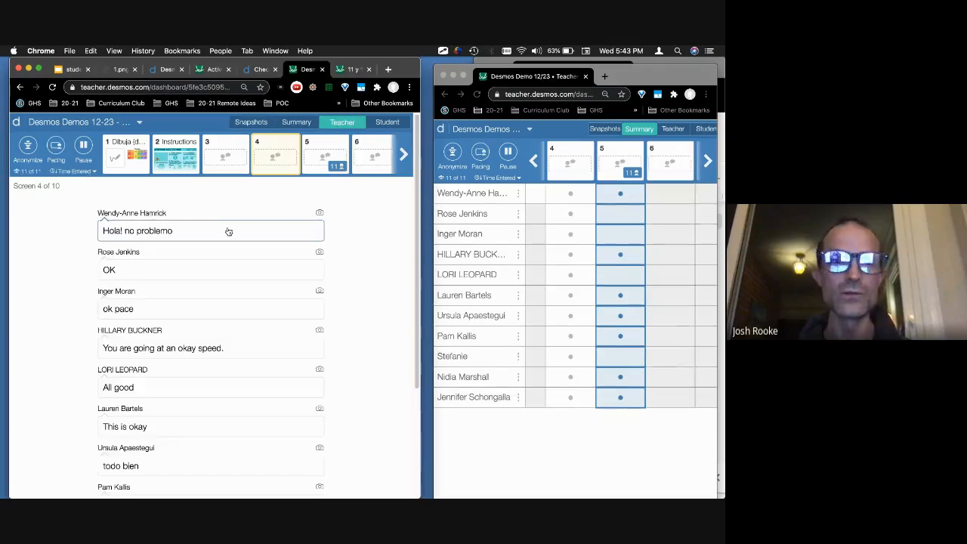
Step: Preview the screens through to screen 10 in the first dashboard and restrict the class's pacing to screen 8
click(323, 154)
click(324, 152)
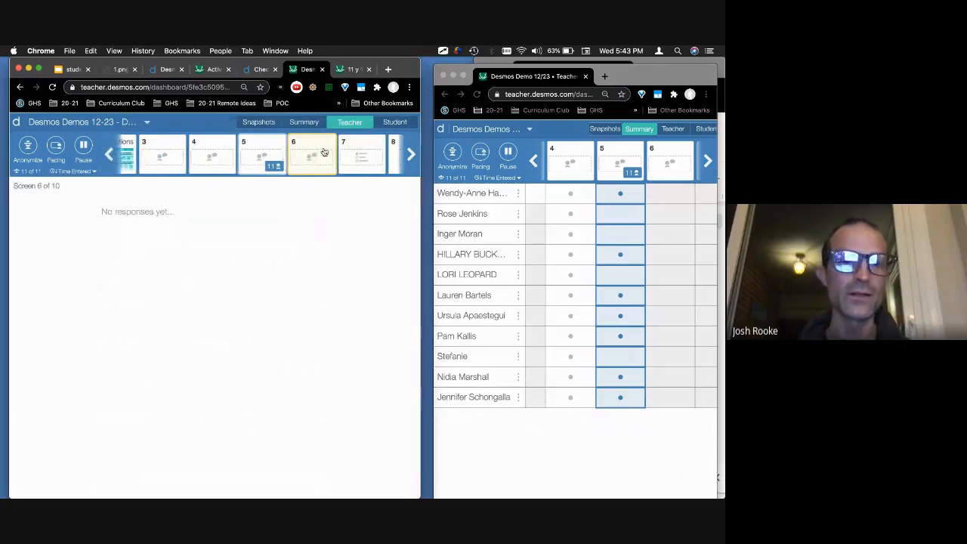
click(323, 152)
click(324, 151)
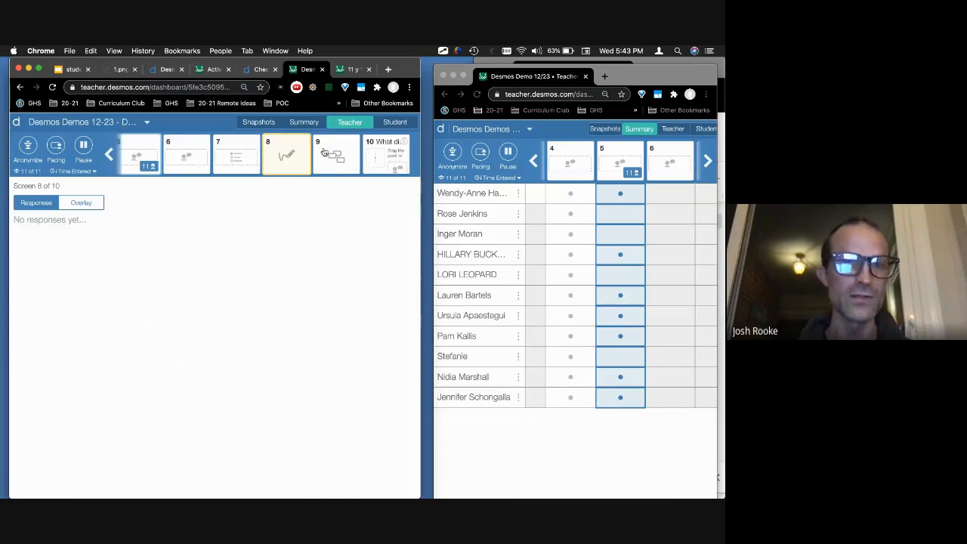
click(323, 152)
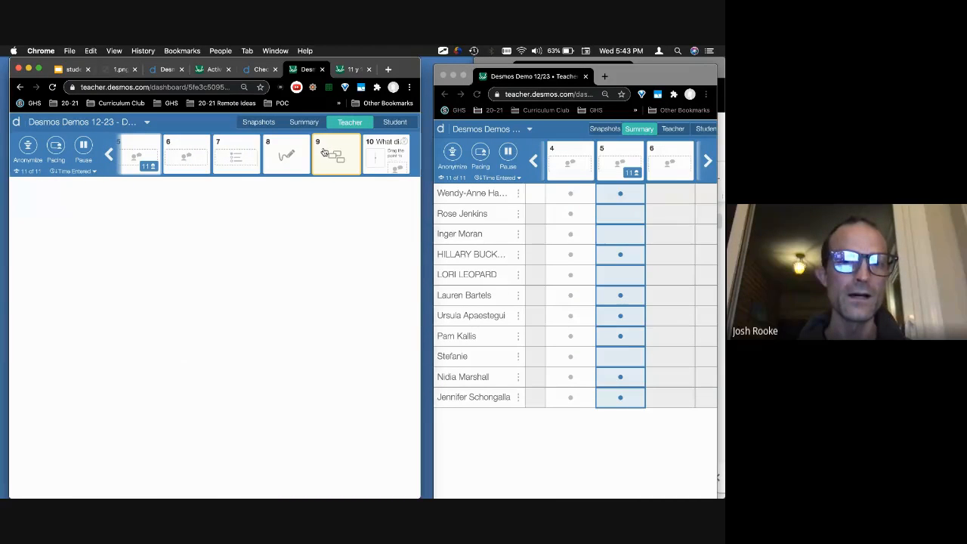
click(323, 151)
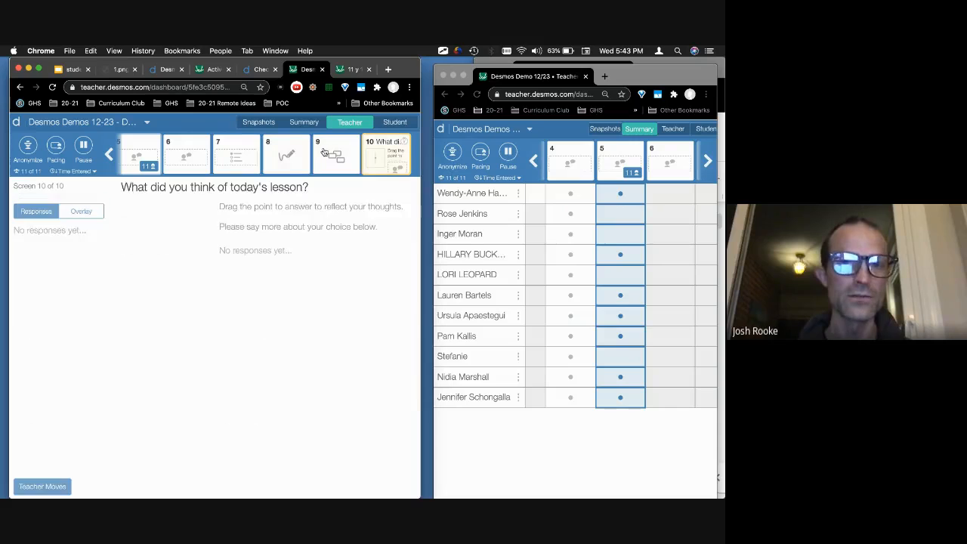
click(286, 155)
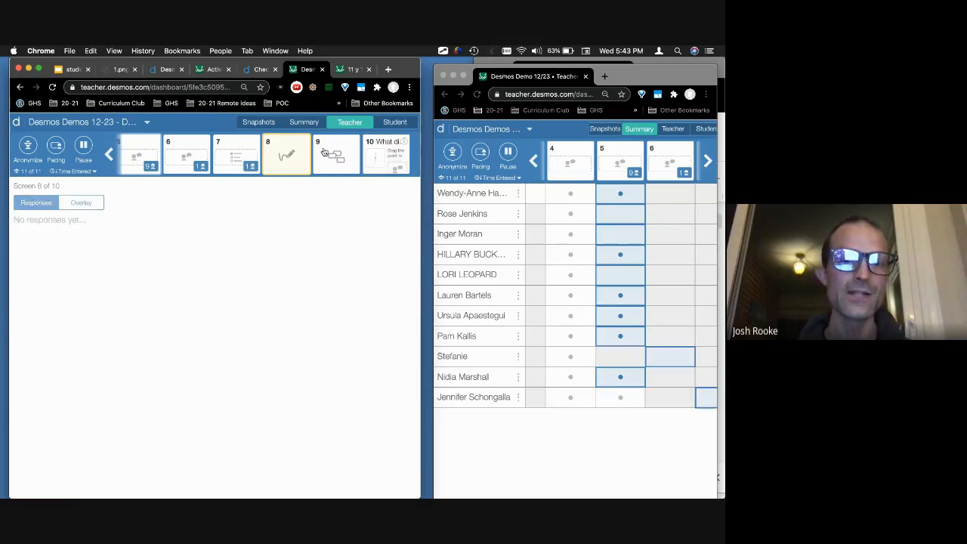
click(56, 149)
click(229, 227)
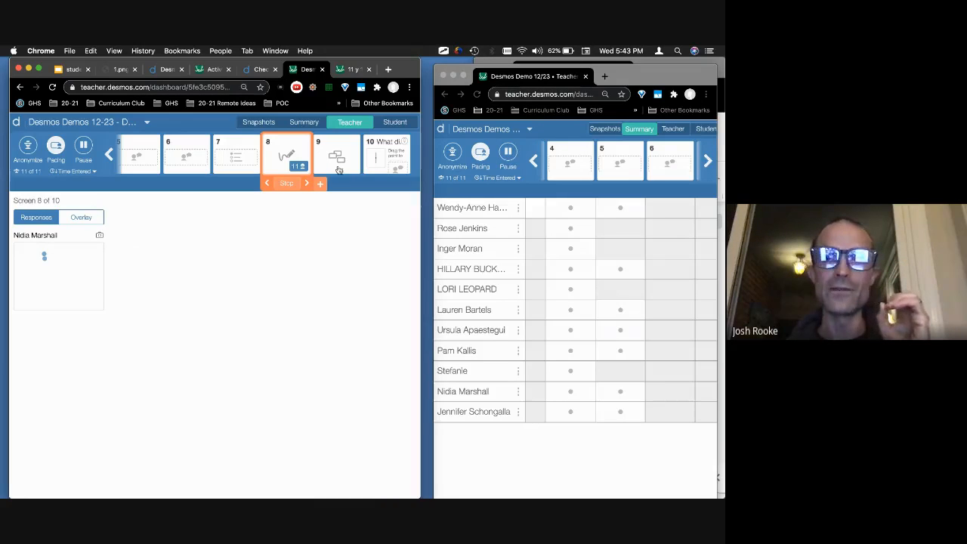
Step: Bring screen 8 into view in the Summary dashboard and widen the first dashboard window toward it
click(708, 164)
click(708, 162)
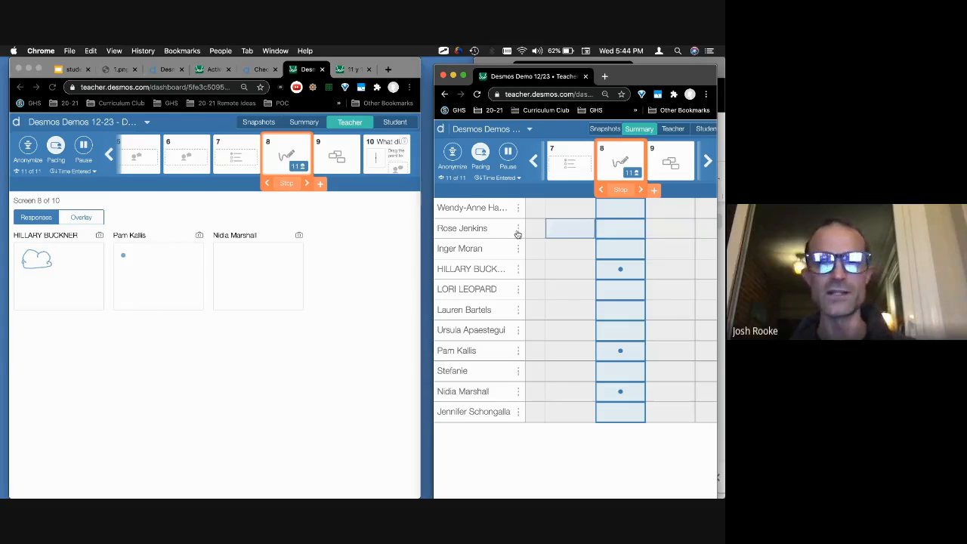
click(420, 249)
drag(421, 249, 430, 249)
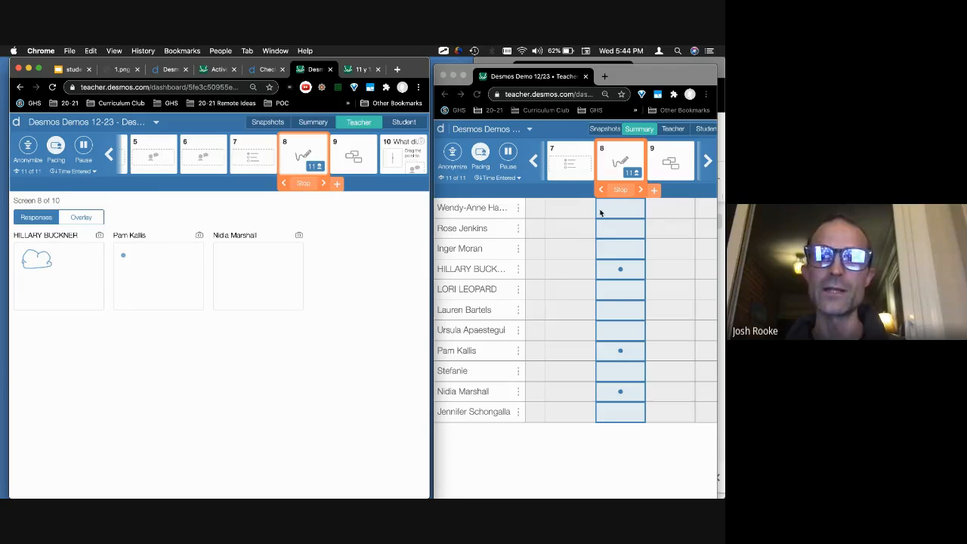
Step: Advance the class's pacing to screen 9 from the Summary dashboard and enlarge that window to line up with the first
click(640, 190)
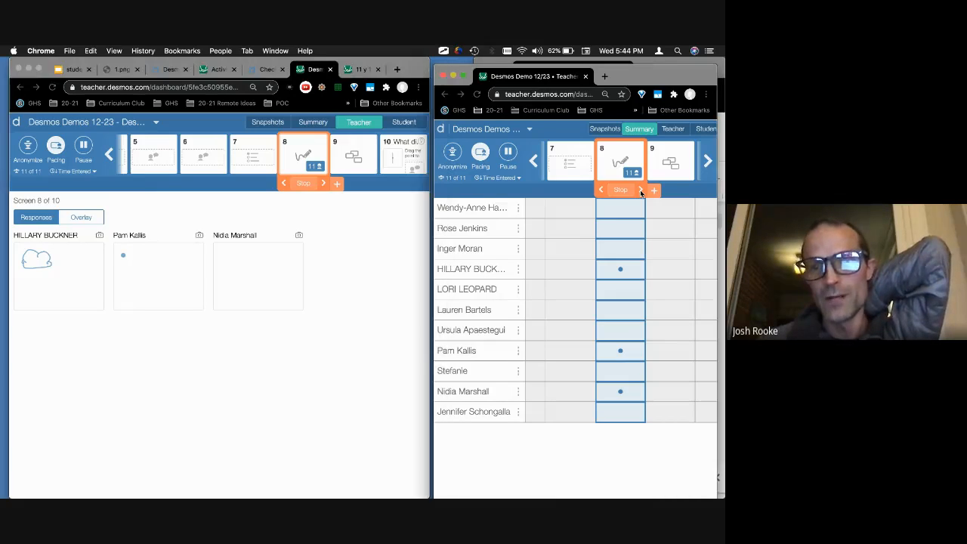
click(639, 190)
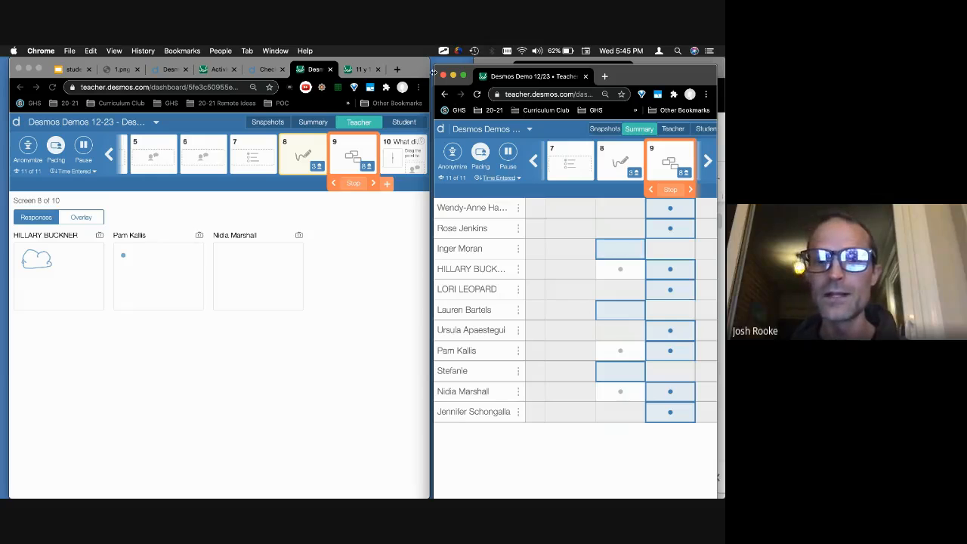
drag(434, 67, 431, 58)
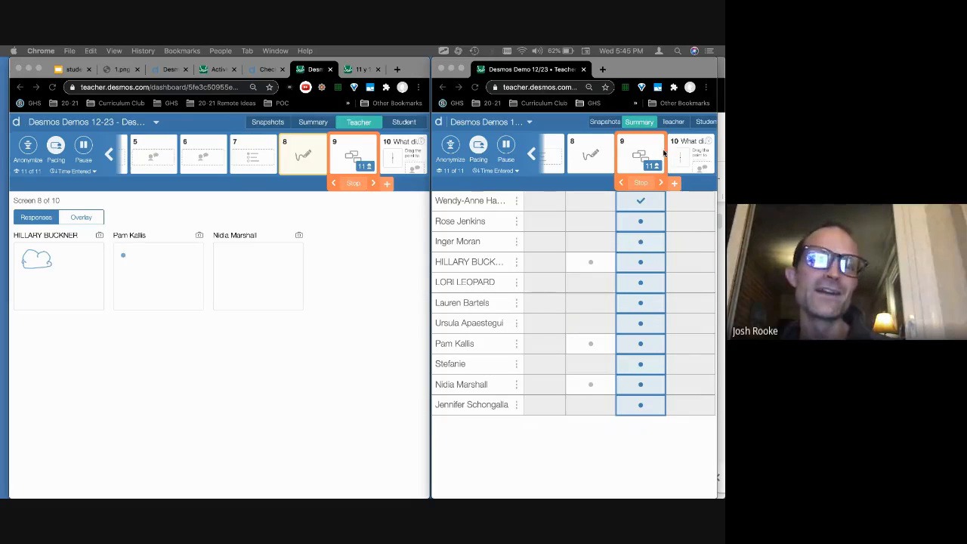
Step: Go back to screen 6 in the second dashboard, restrict the class to it, and return to the Summary view
click(596, 158)
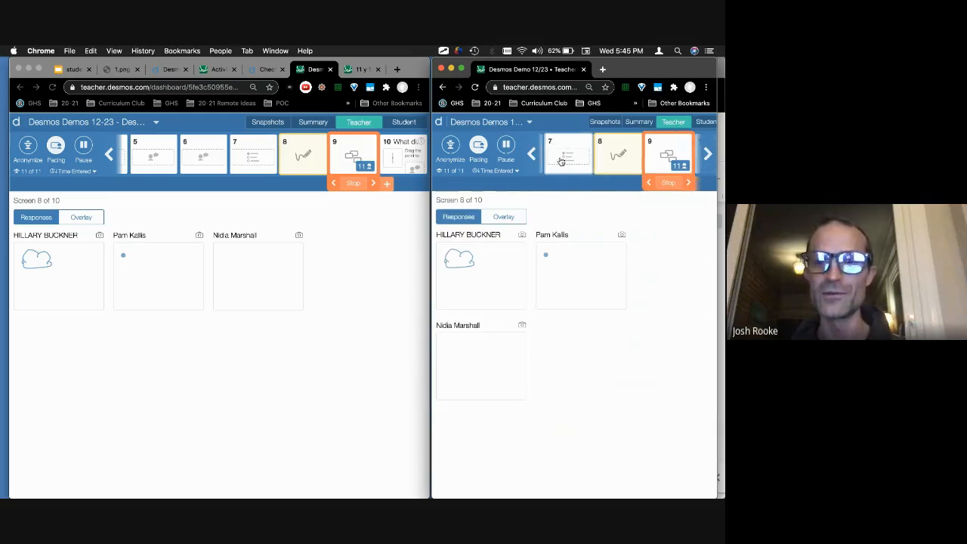
click(560, 161)
click(560, 161)
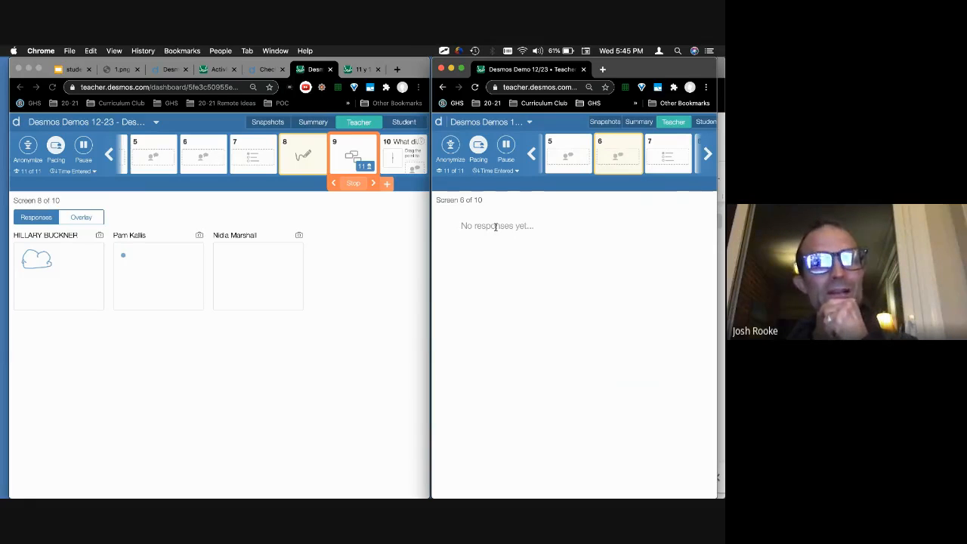
click(478, 145)
click(618, 157)
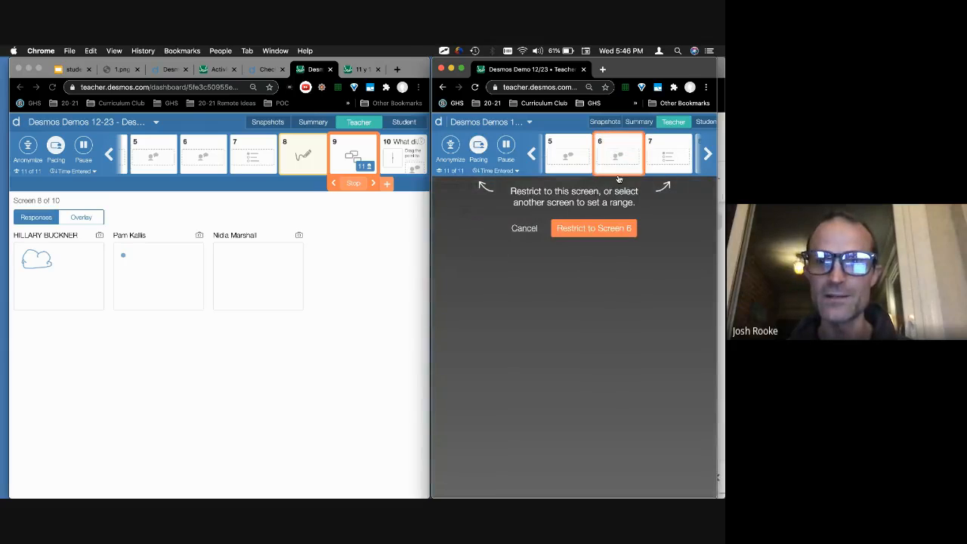
click(587, 228)
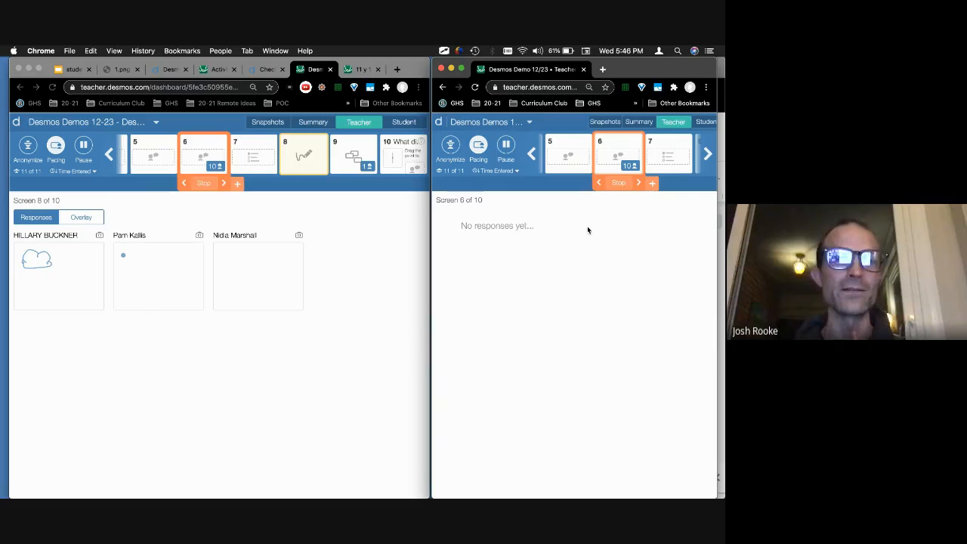
click(639, 122)
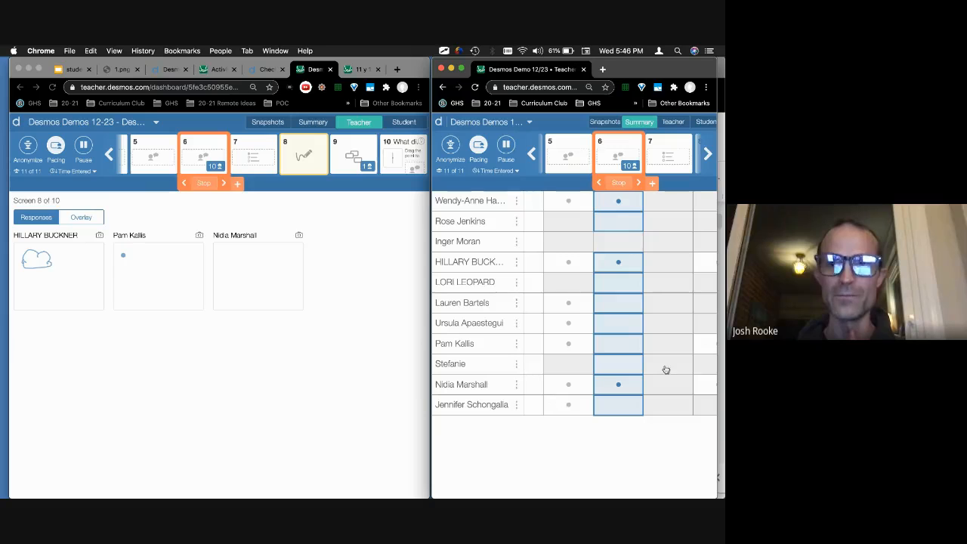
Step: Open screen 6 in the first dashboard's Teacher view and read through the participants' responses about pets
click(194, 143)
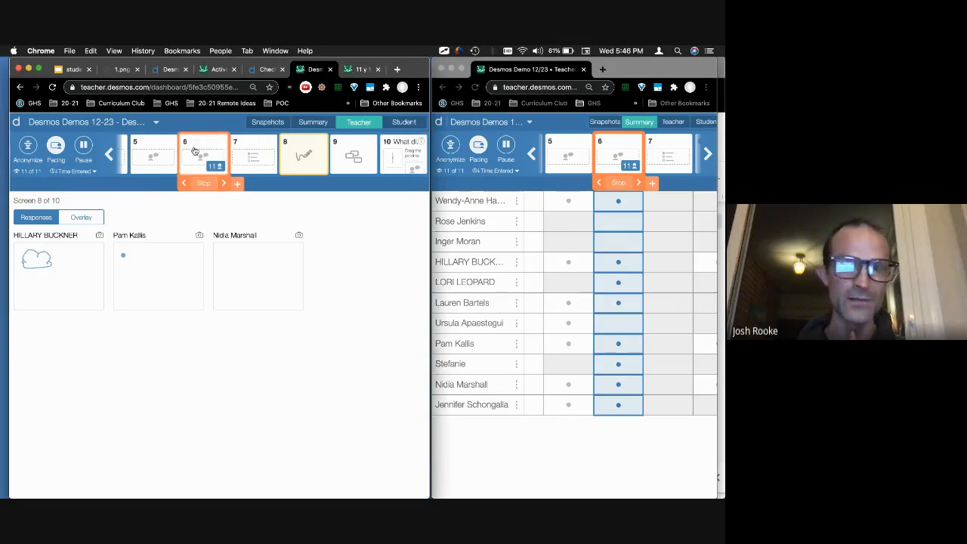
click(193, 148)
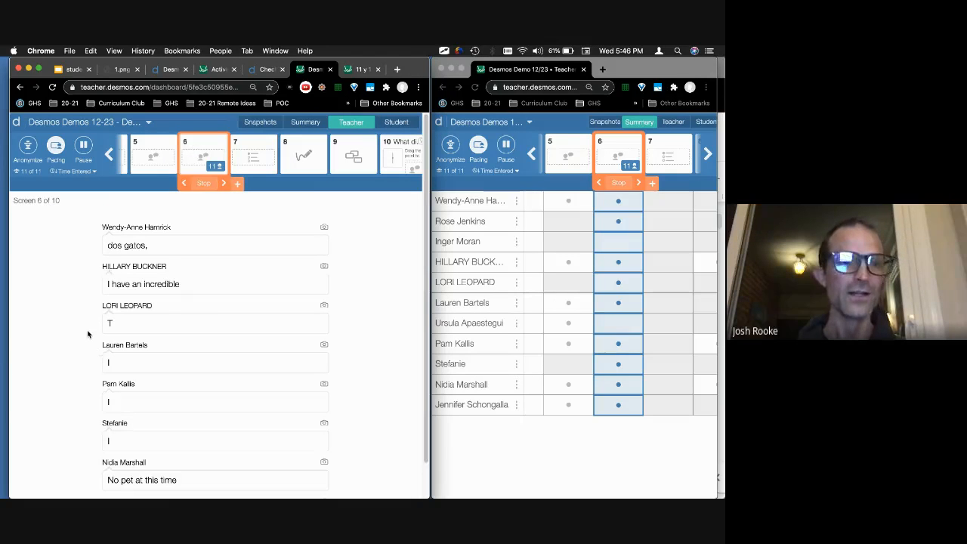
scroll(88, 335, down, 2)
scroll(88, 335, up, 1)
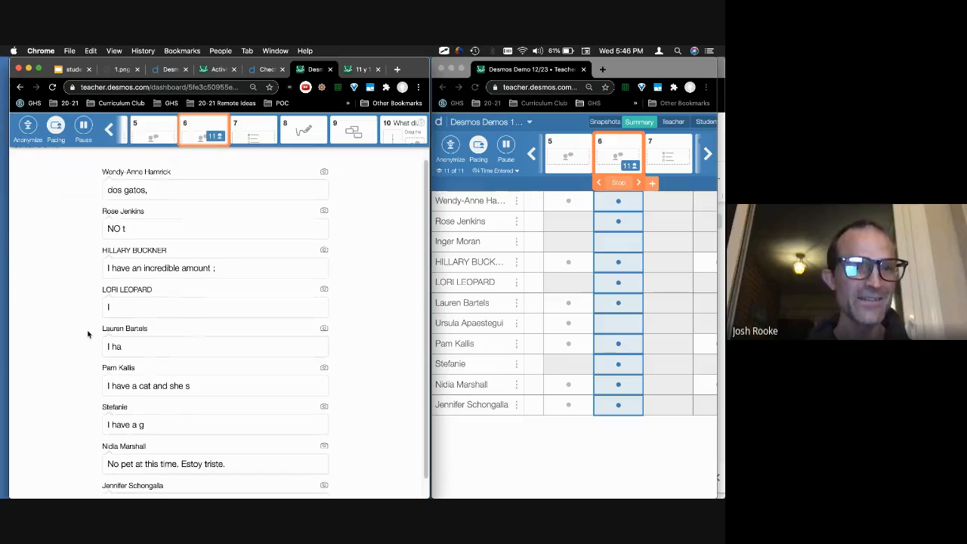
scroll(88, 334, down, 1)
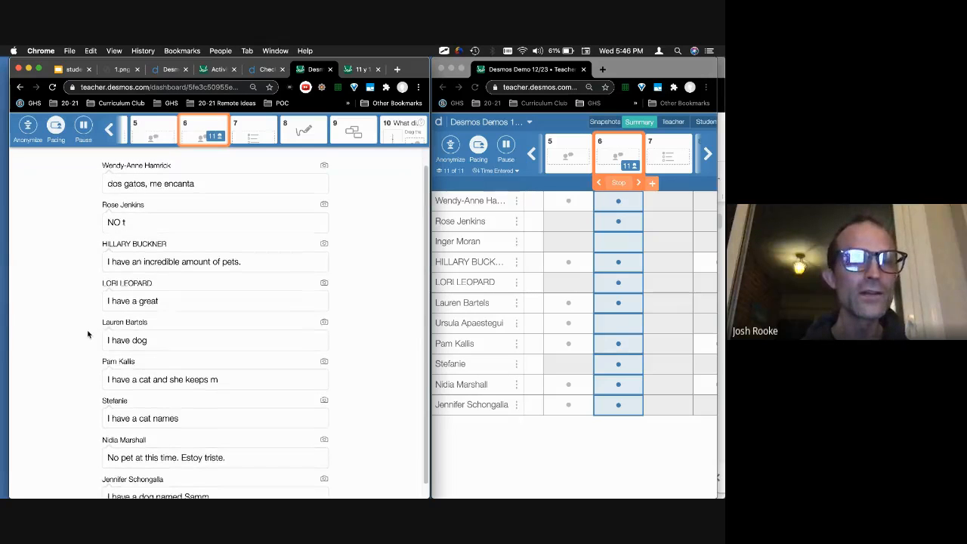
scroll(88, 335, down, 1)
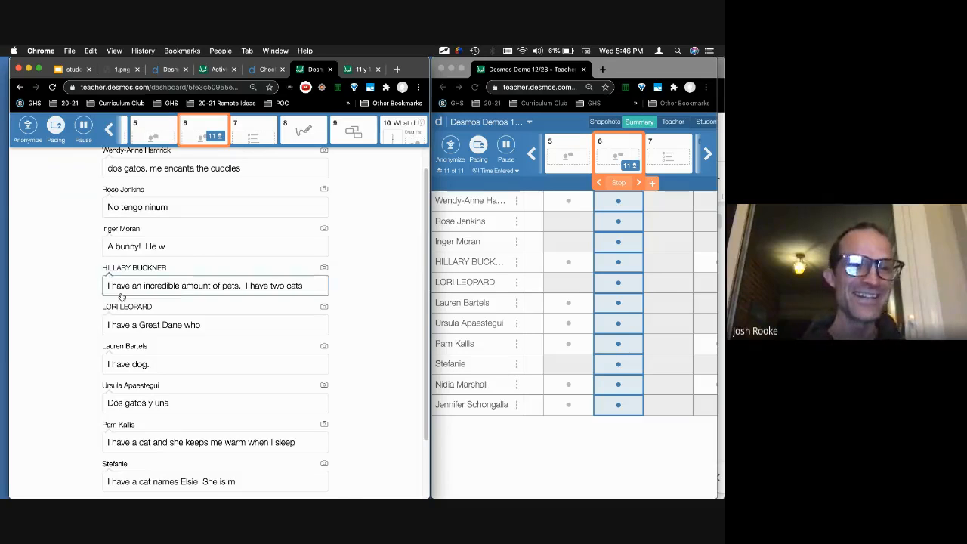
scroll(86, 353, down, 3)
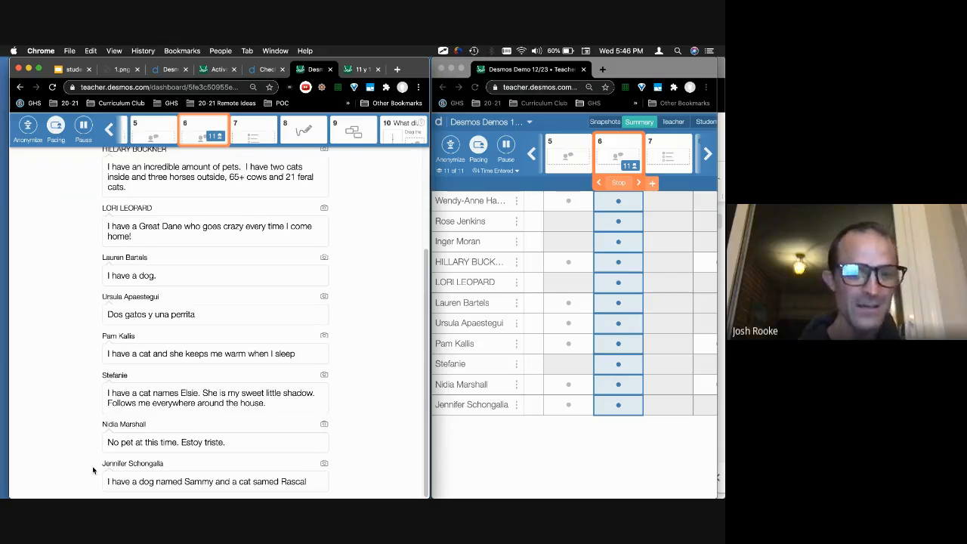
scroll(93, 469, up, 5)
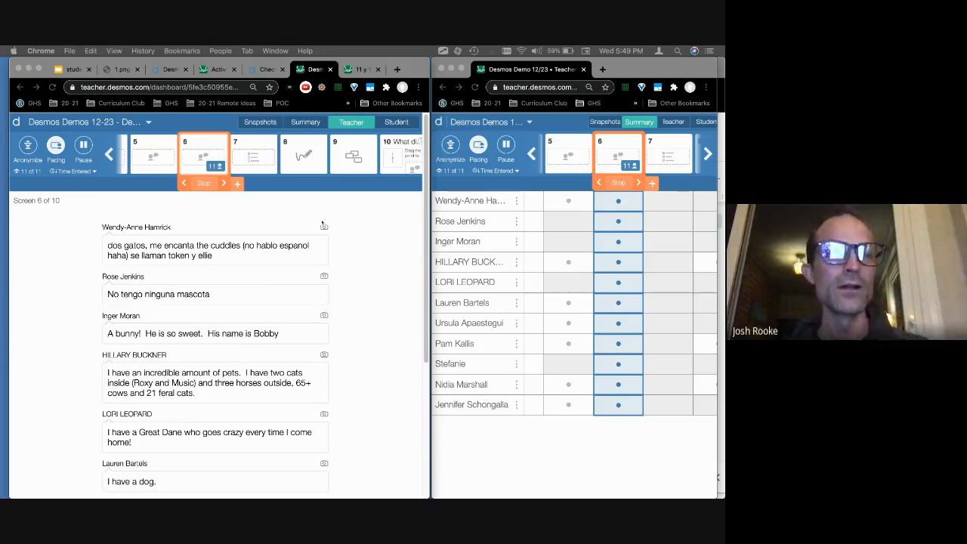
Step: Anonymize the participants' names and look through the screen 6 responses under the substitute names
click(28, 145)
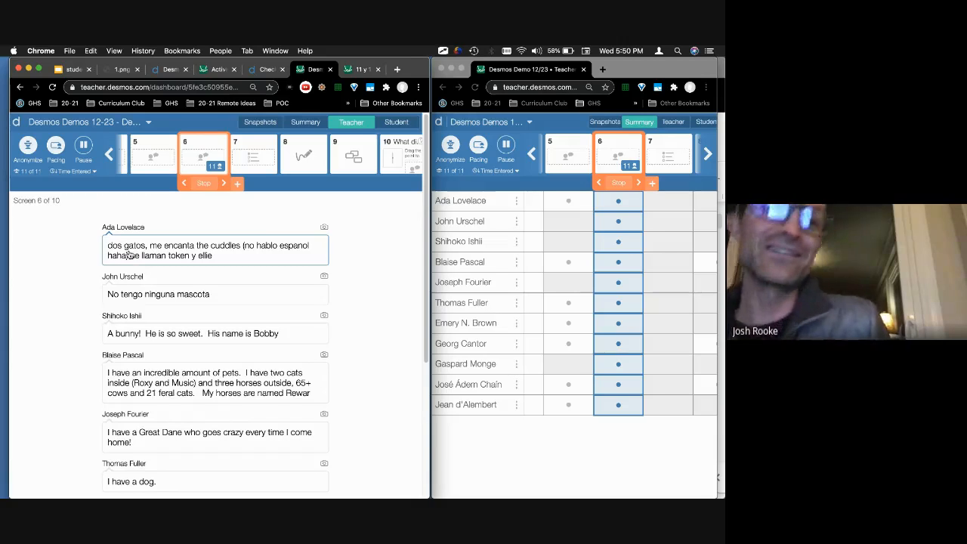
scroll(211, 323, down, 5)
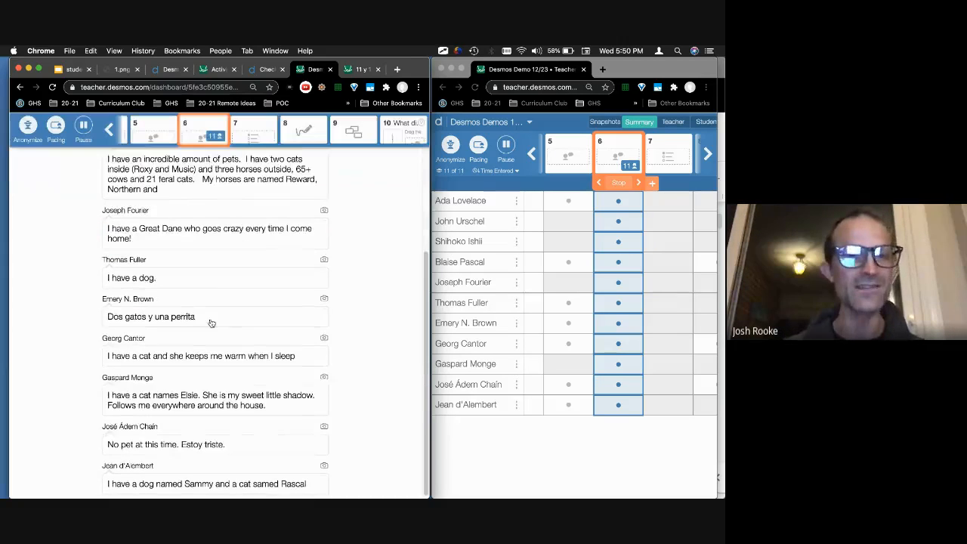
scroll(212, 323, up, 1)
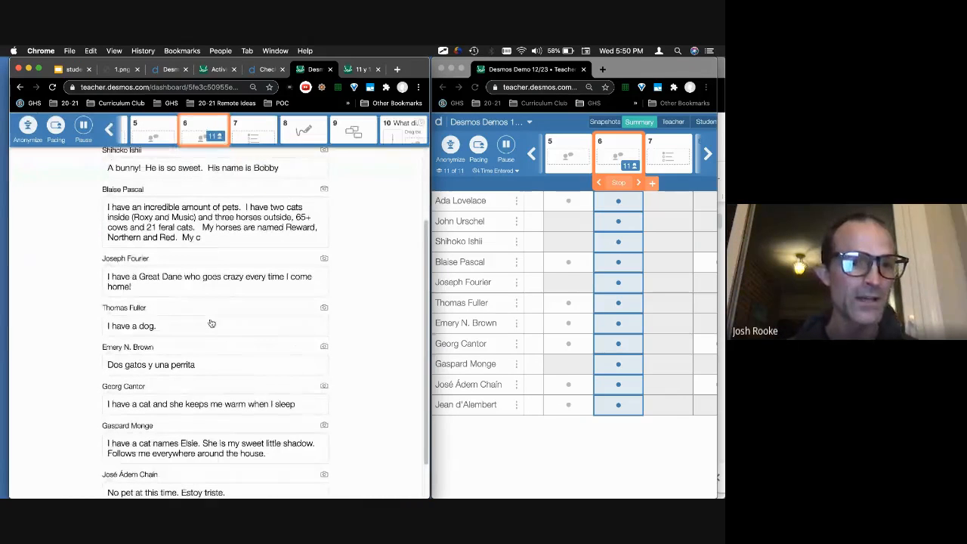
scroll(211, 323, down, 1)
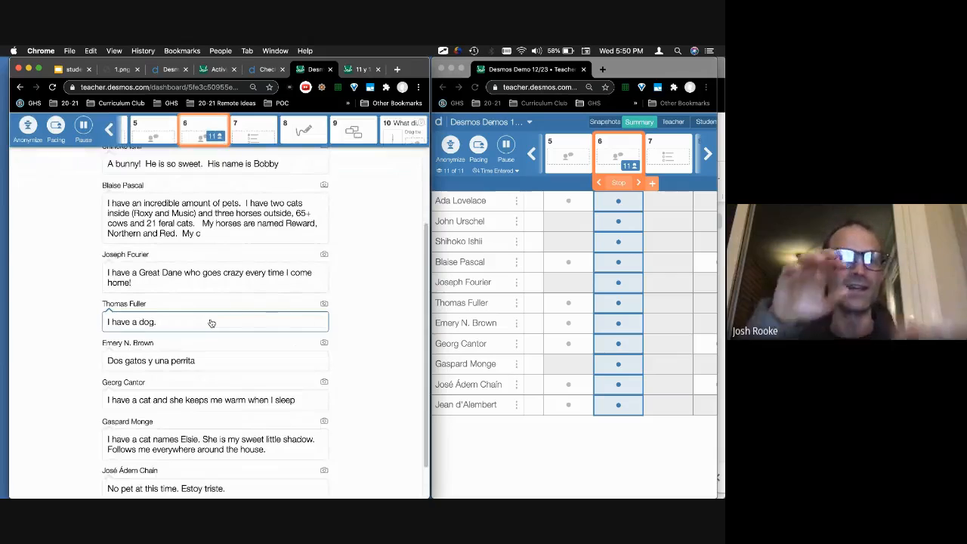
Step: Turn off anonymization and read the remaining screen 6 responses with the real names
click(26, 129)
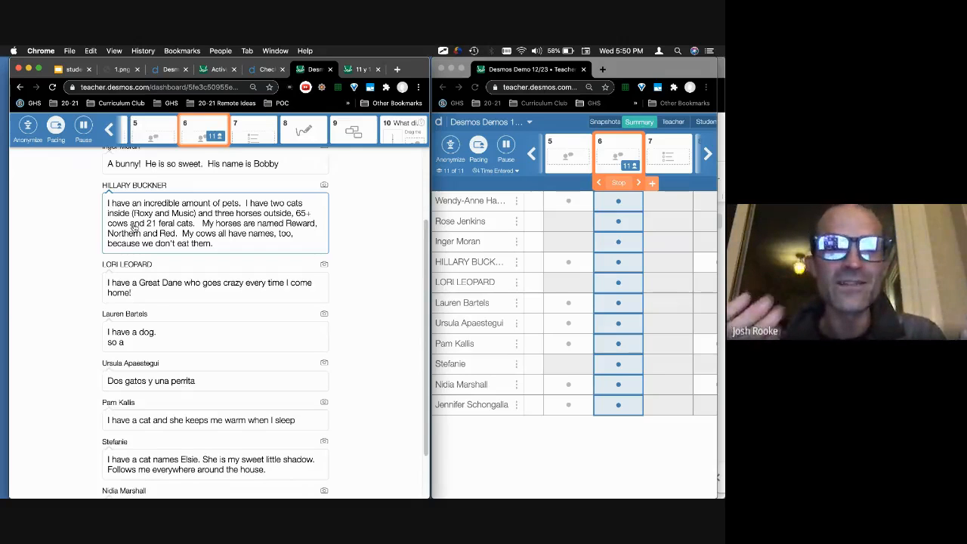
scroll(133, 226, down, 3)
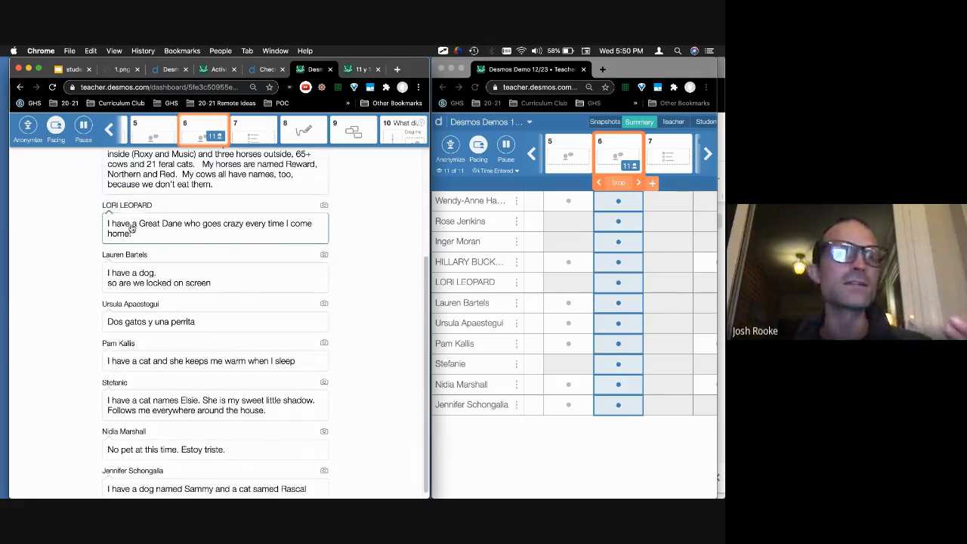
scroll(133, 227, down, 1)
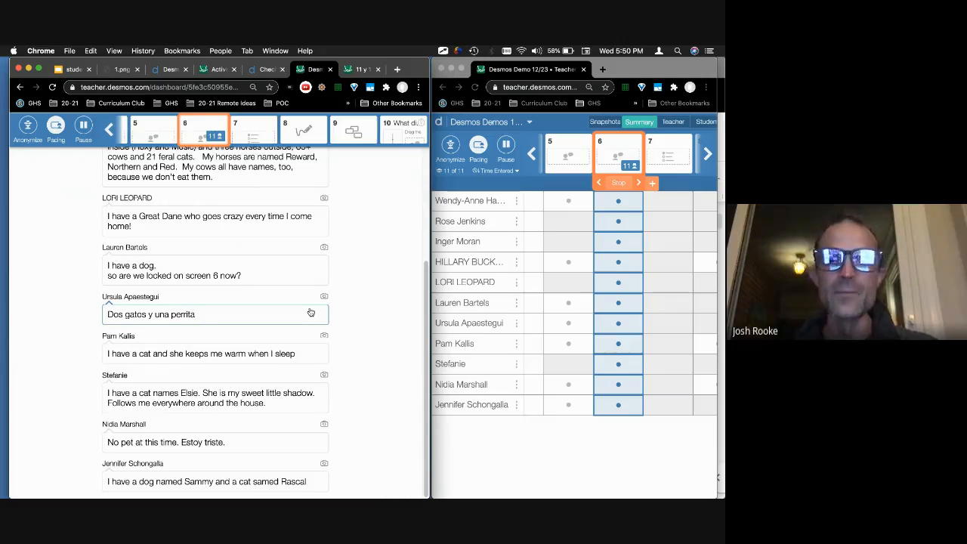
Step: Capture snapshots of the screen 6 responses about the bunny named Bobby and about the cats, horses and cows
scroll(251, 293, up, 8)
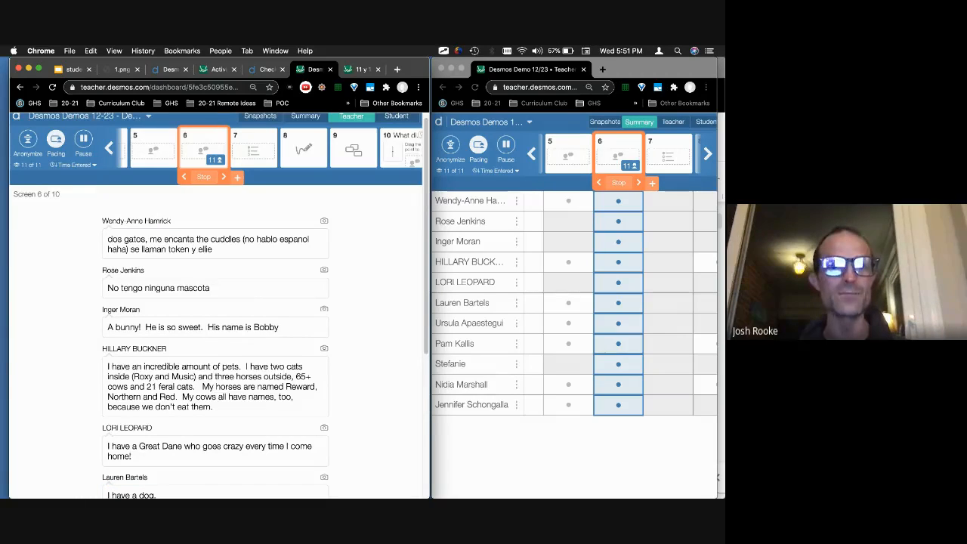
scroll(250, 192, up, 1)
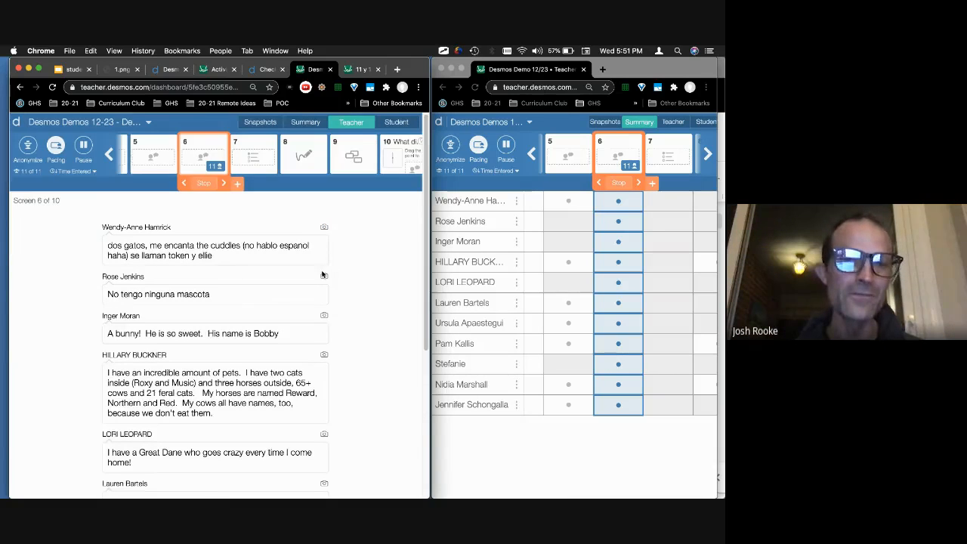
scroll(326, 313, down, 2)
scroll(326, 302, down, 1)
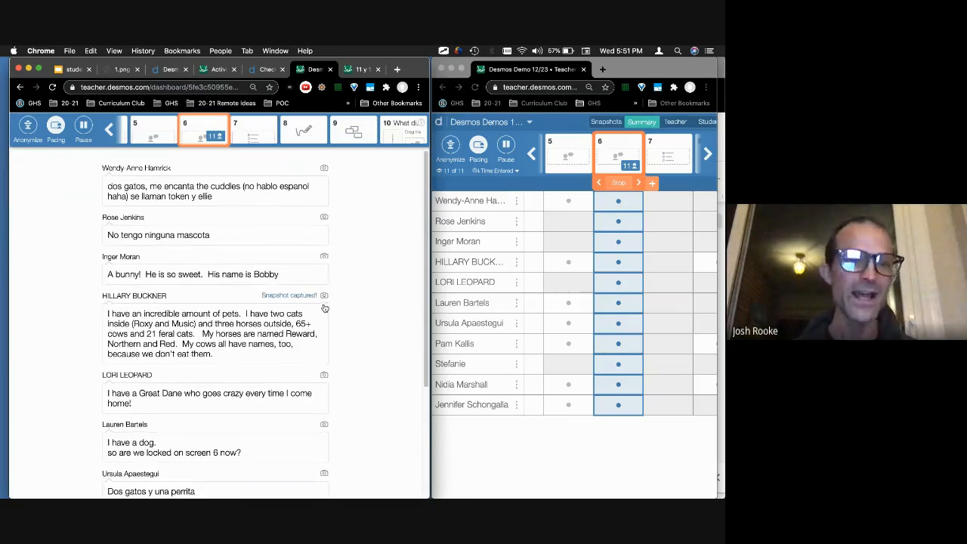
click(325, 256)
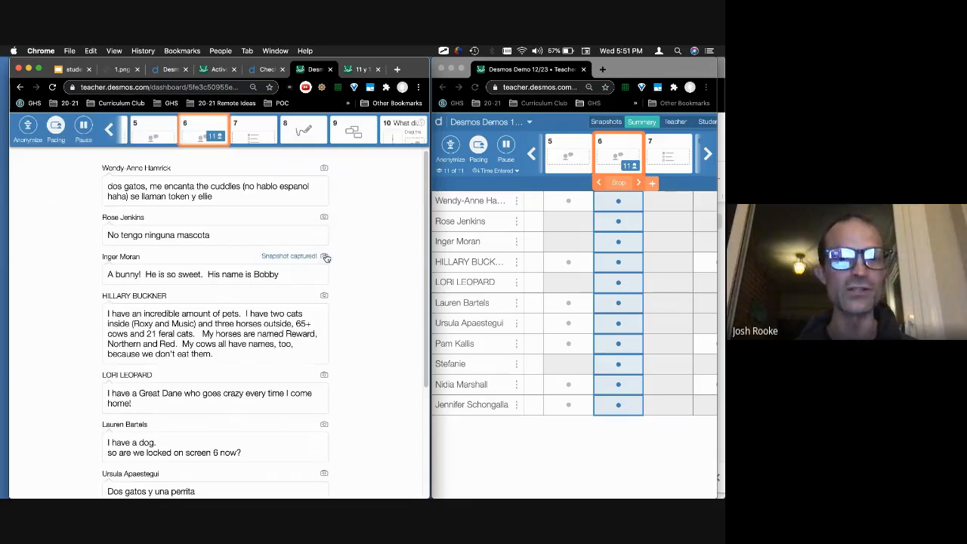
click(325, 295)
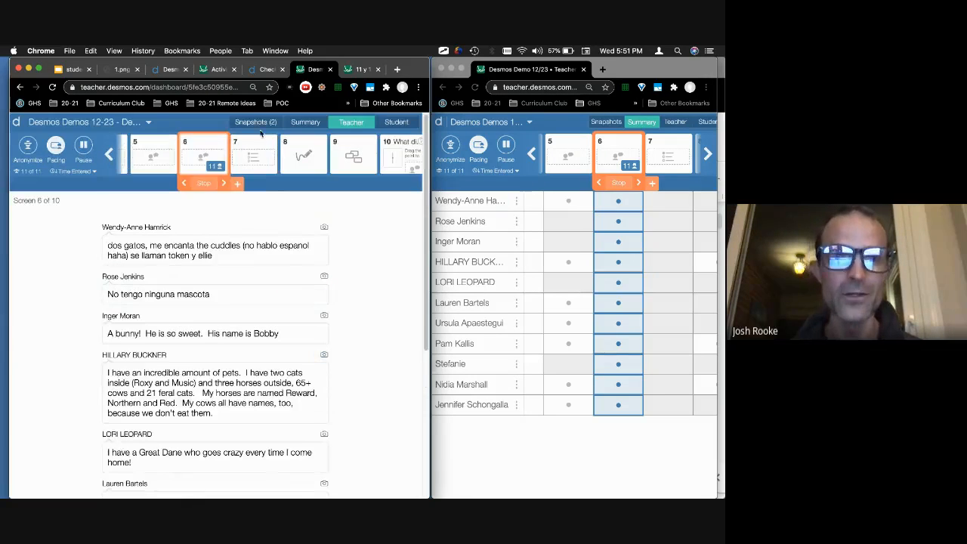
Step: Open the captured snapshots, anonymize the participants' names, and place each snapshot in its own collection
click(254, 125)
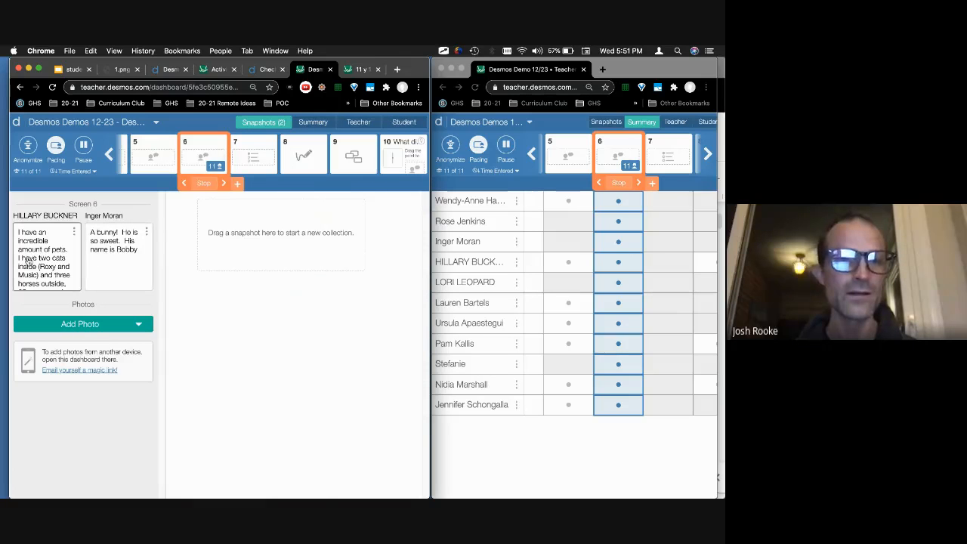
click(27, 146)
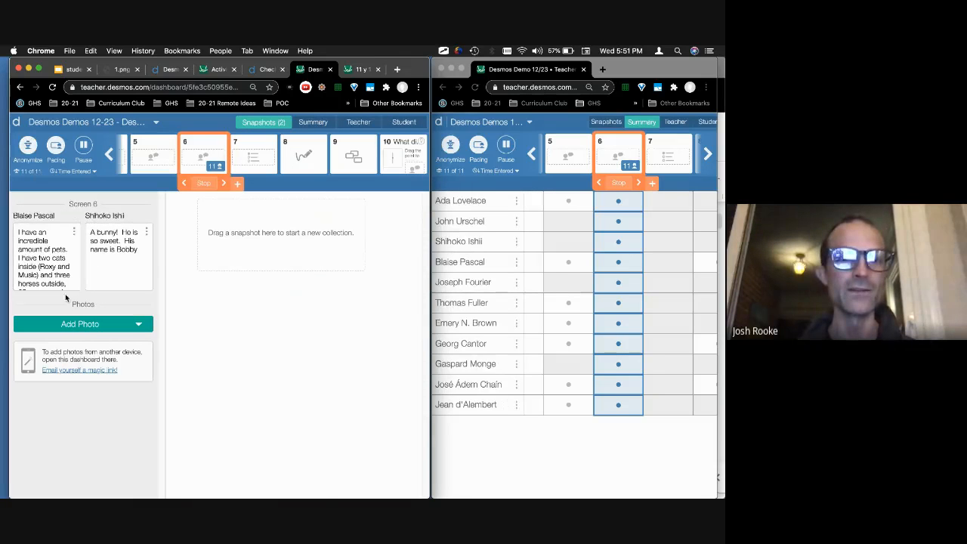
drag(43, 253, 284, 371)
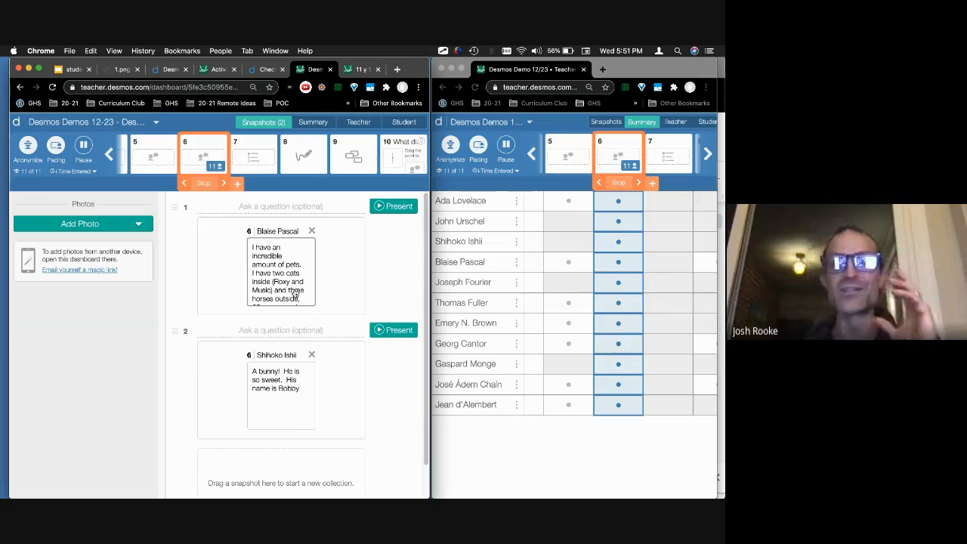
Step: Remove both snapshots from their collections and delete them
click(312, 230)
click(312, 230)
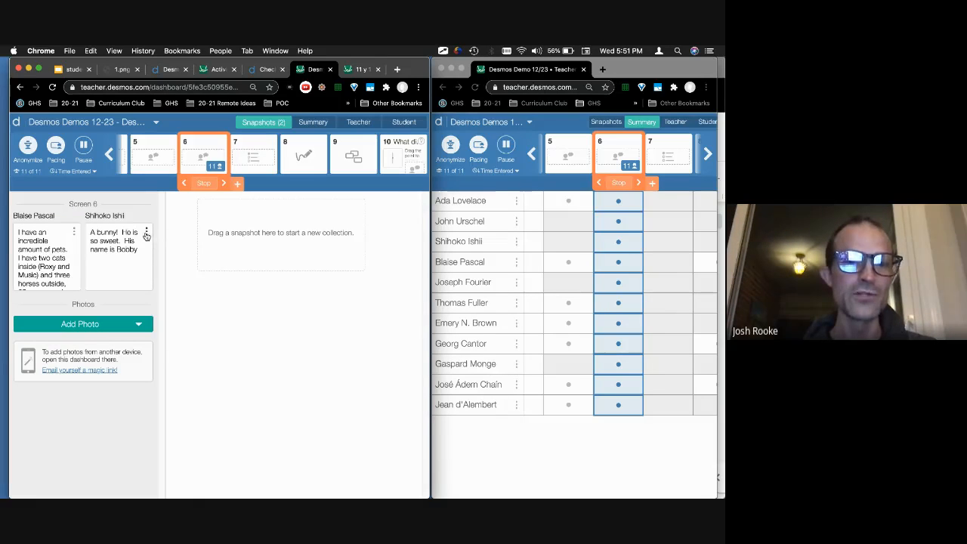
click(146, 233)
click(136, 271)
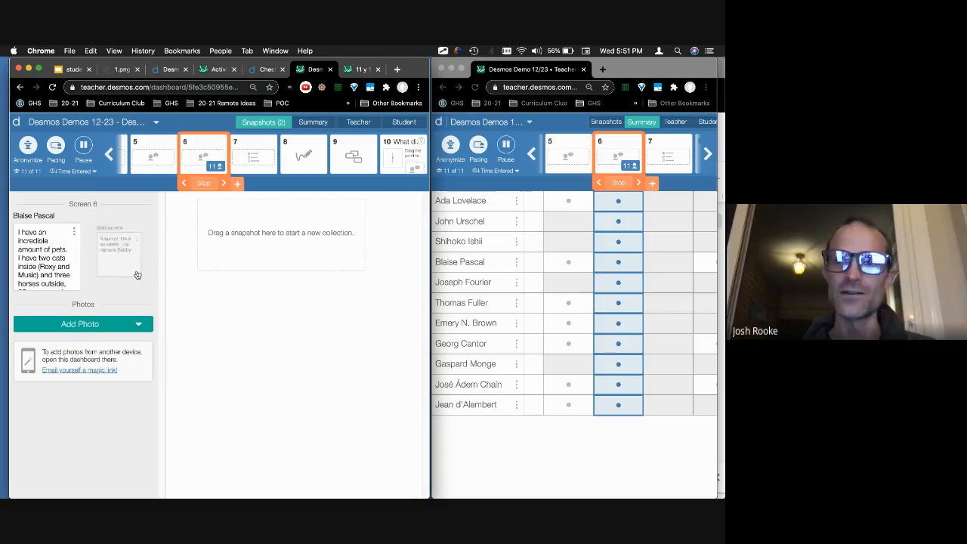
click(73, 232)
click(60, 269)
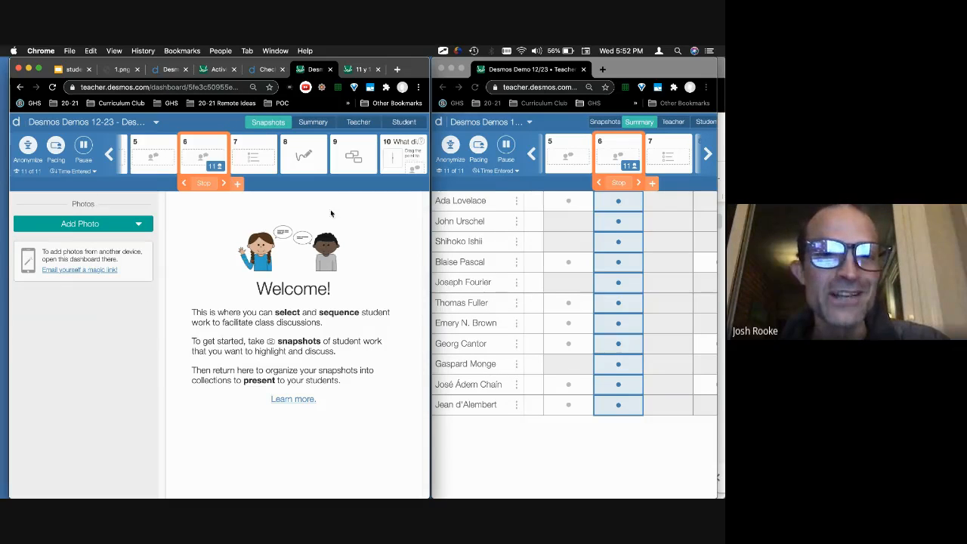
Step: Snapshot the screen 6 responses "No tengo ninguna mascota" and "I have a cat and she keeps me warm when I sleep", turning off anonymization in between
click(206, 154)
click(324, 275)
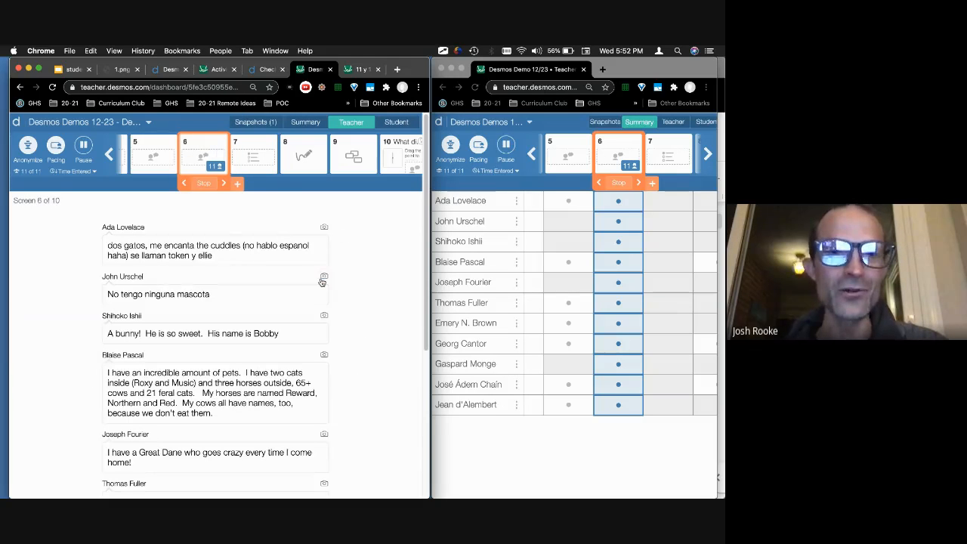
scroll(322, 324, down, 5)
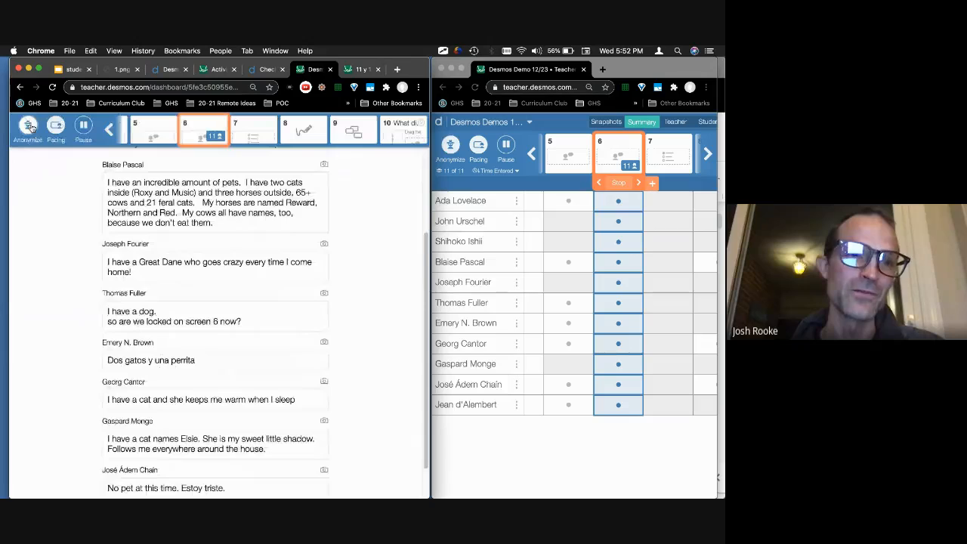
click(29, 127)
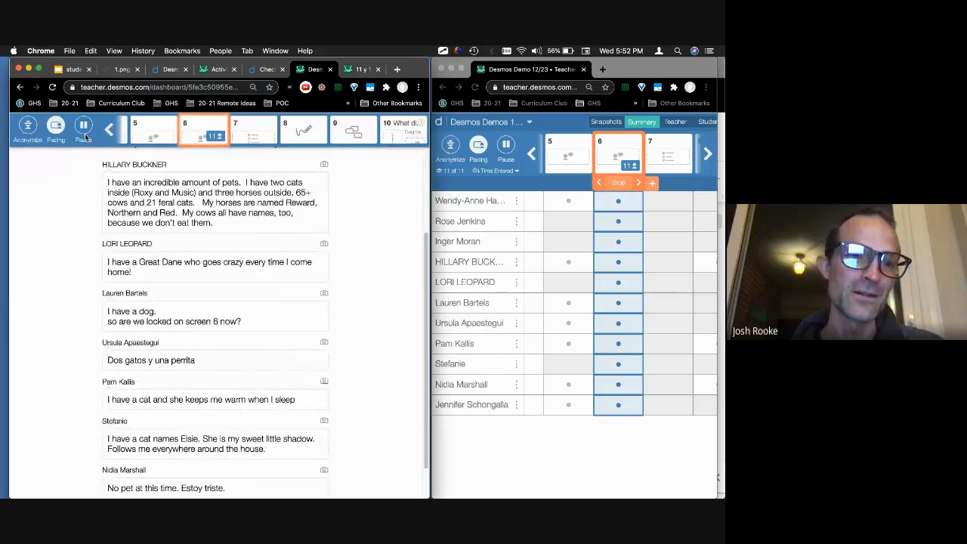
click(324, 383)
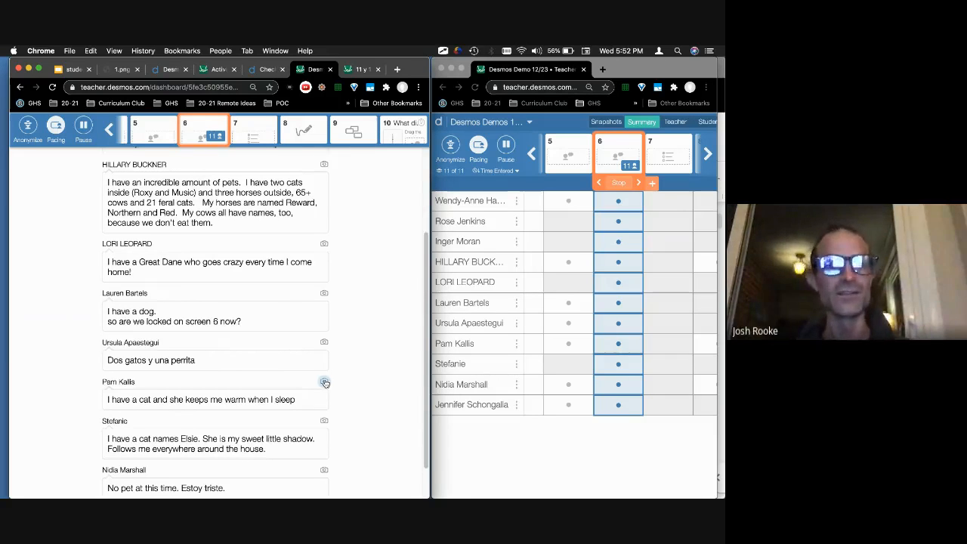
scroll(306, 276, up, 5)
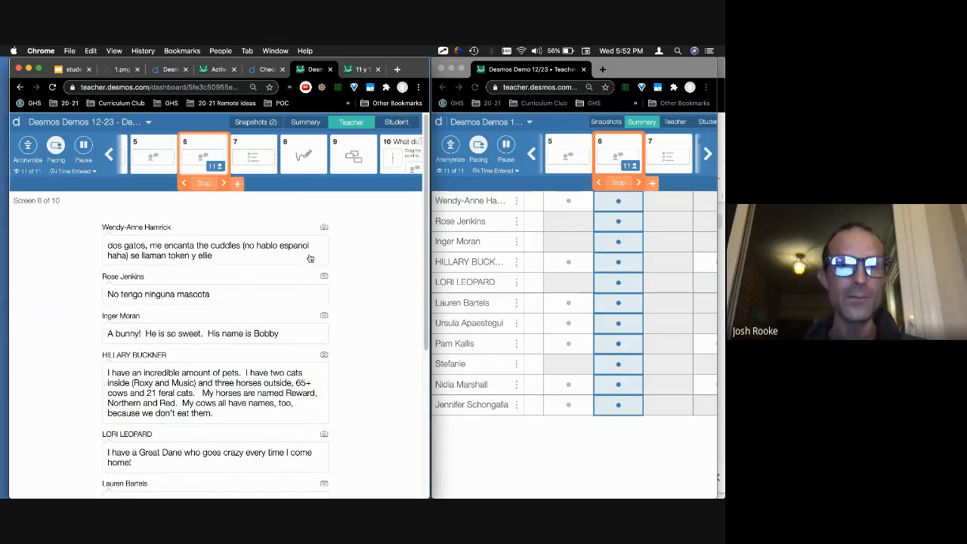
Step: Look through the responses on the activity's other screens, from screen 2 to screen 9, in the Teacher view
click(253, 154)
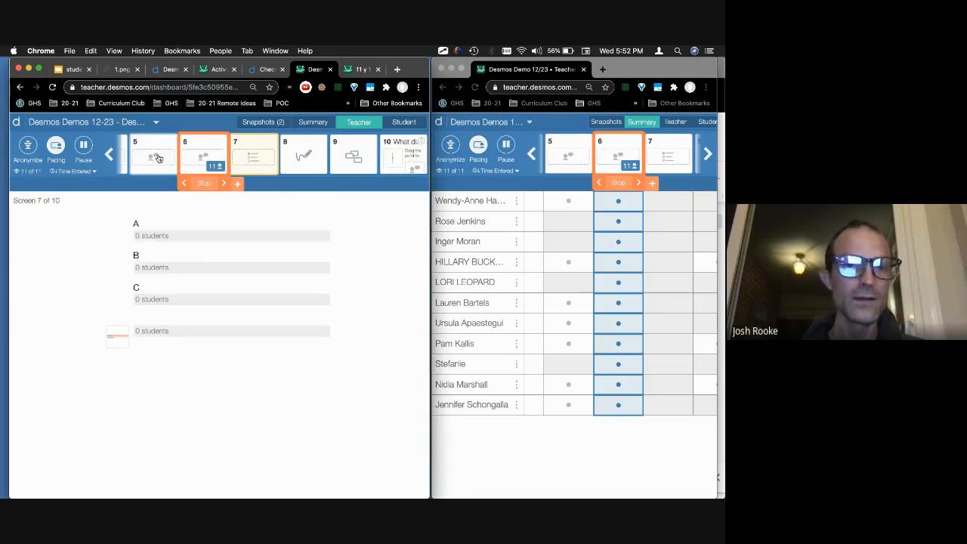
click(142, 156)
click(142, 158)
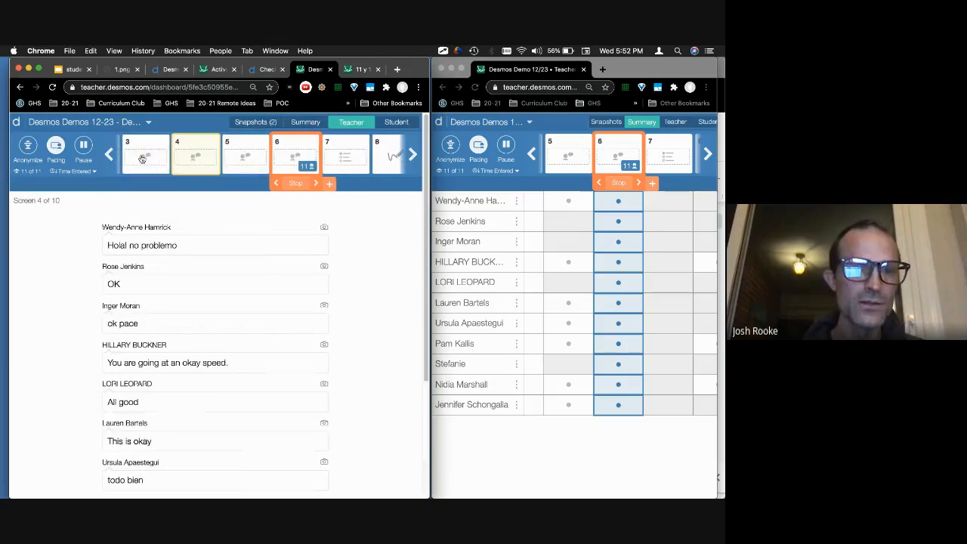
click(141, 158)
click(126, 157)
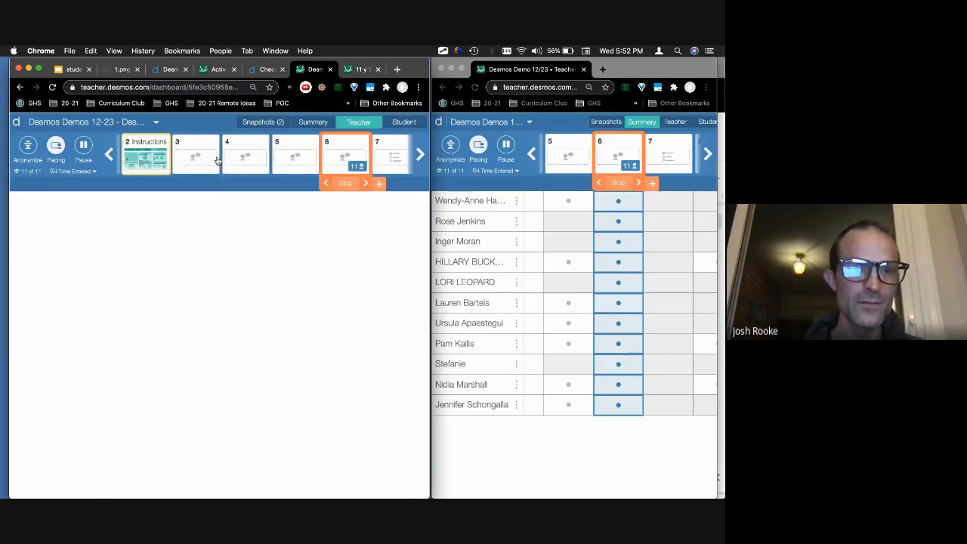
click(303, 155)
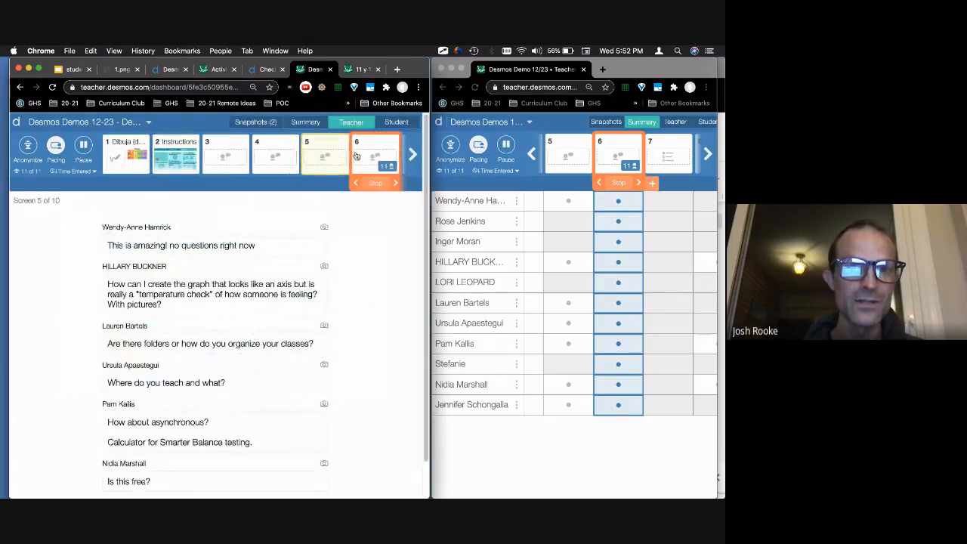
click(365, 156)
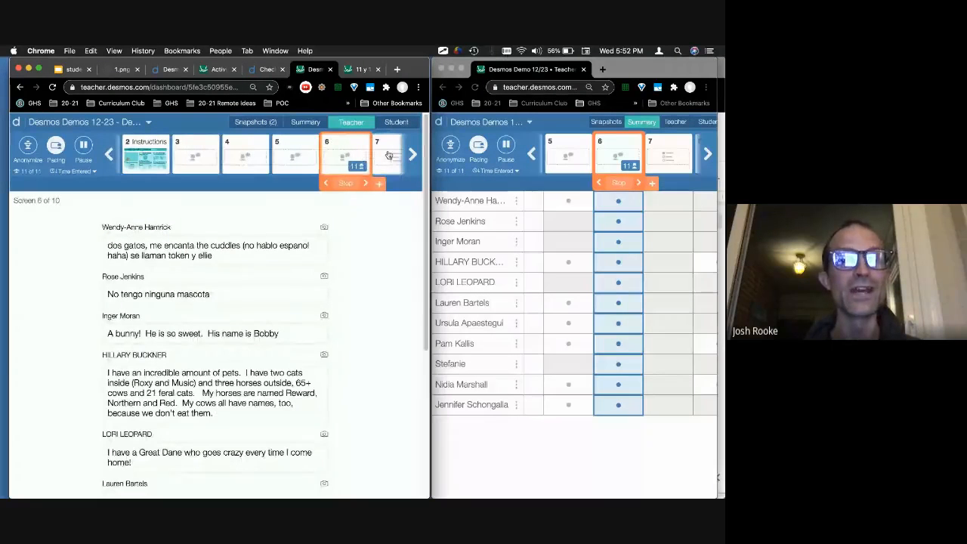
click(387, 156)
click(388, 155)
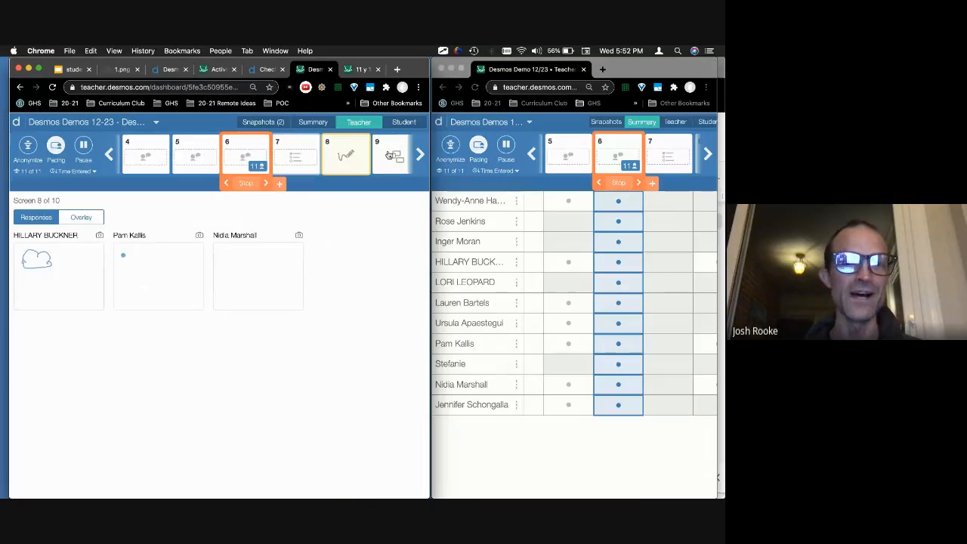
click(388, 155)
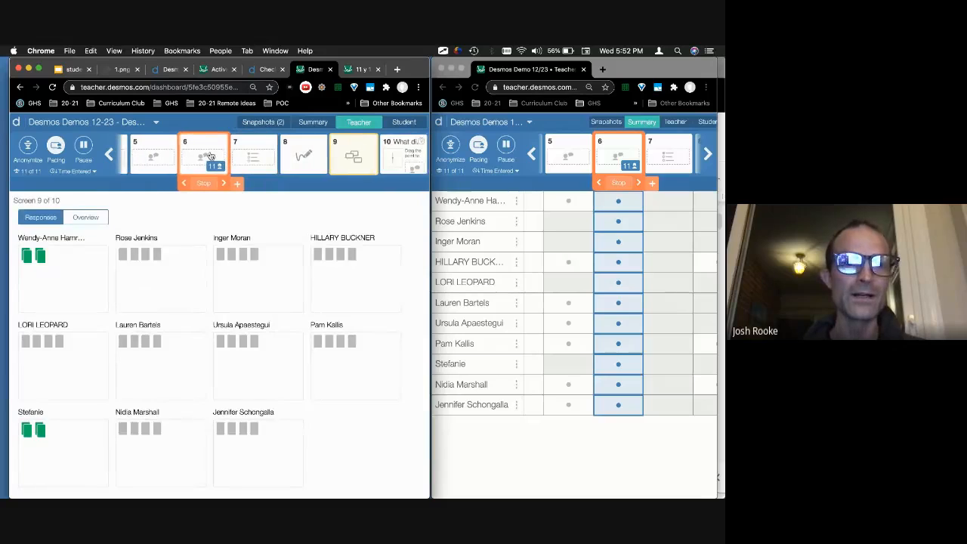
Step: Open screen 5, move the class pacing back to it, and look through its responses
click(164, 156)
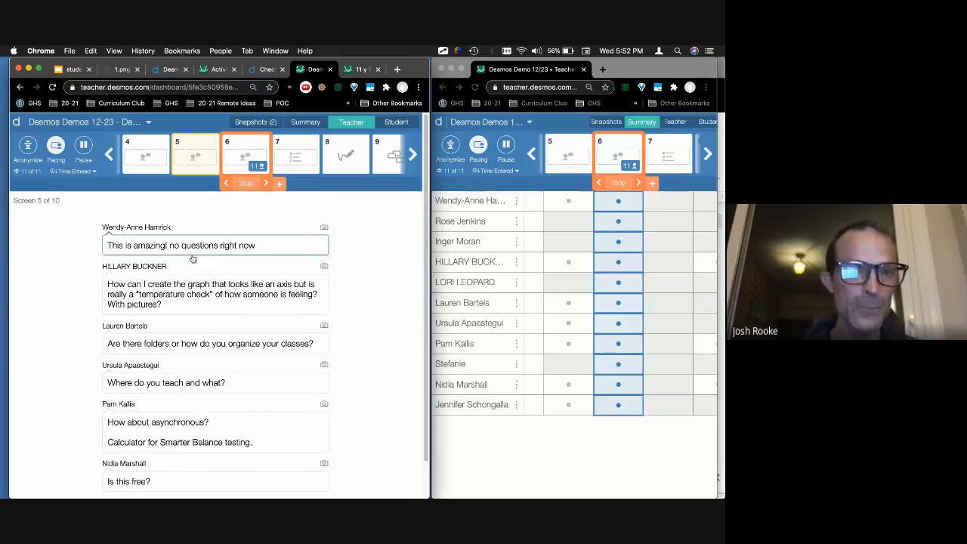
click(225, 184)
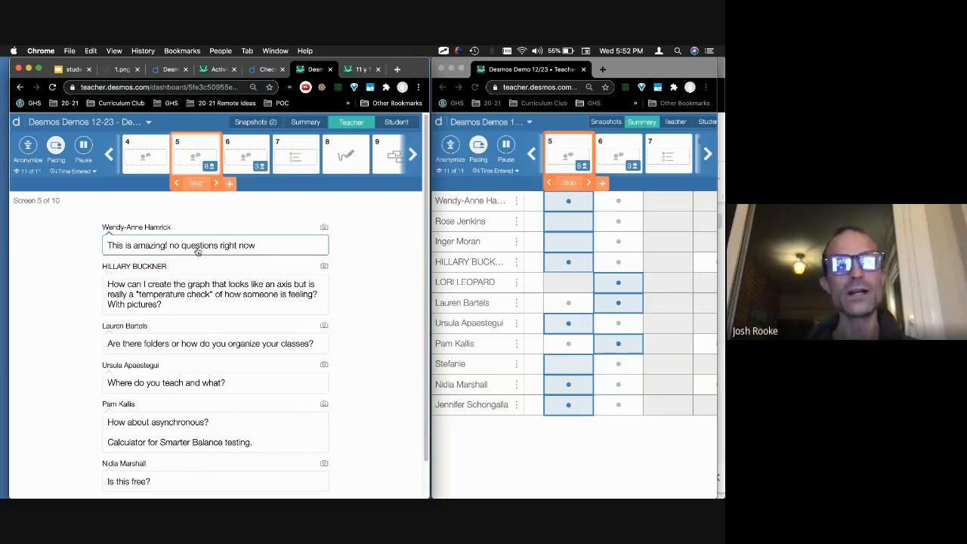
scroll(195, 251, down, 2)
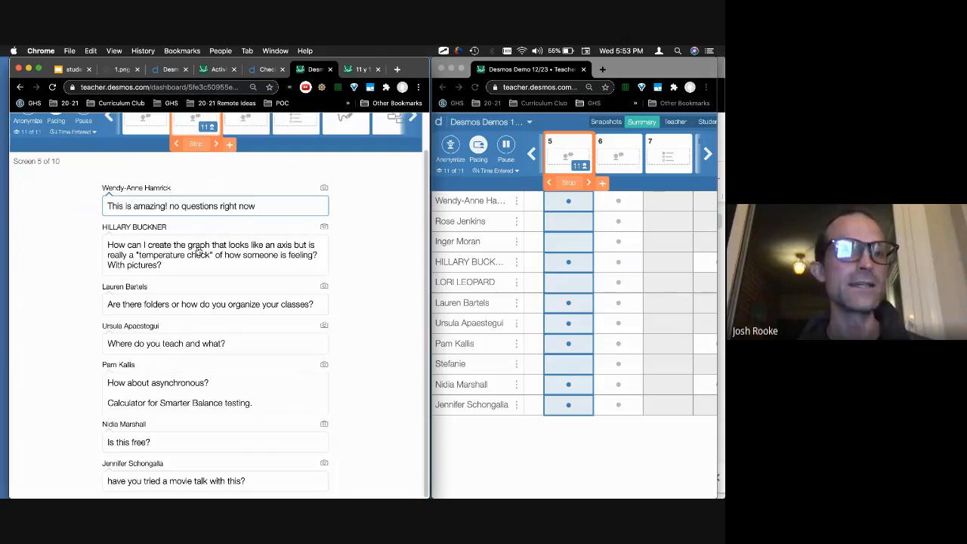
scroll(198, 251, up, 2)
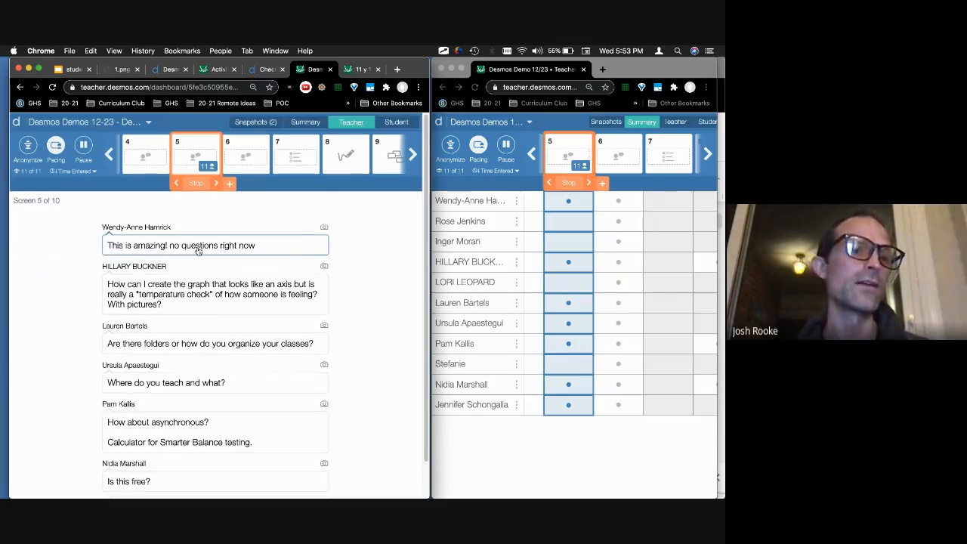
Step: Anonymize the participants' names on screen 5 and restore the real names, twice in a row
click(28, 146)
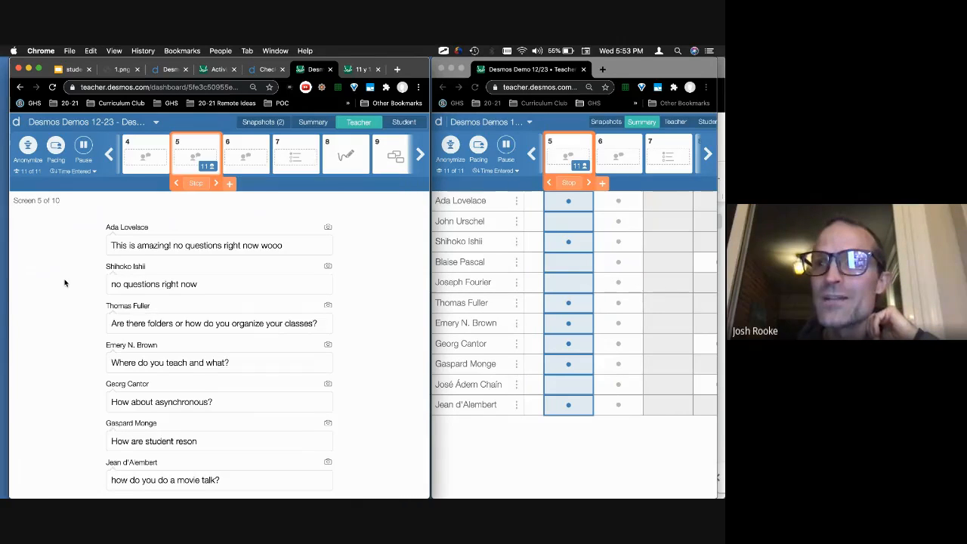
click(28, 144)
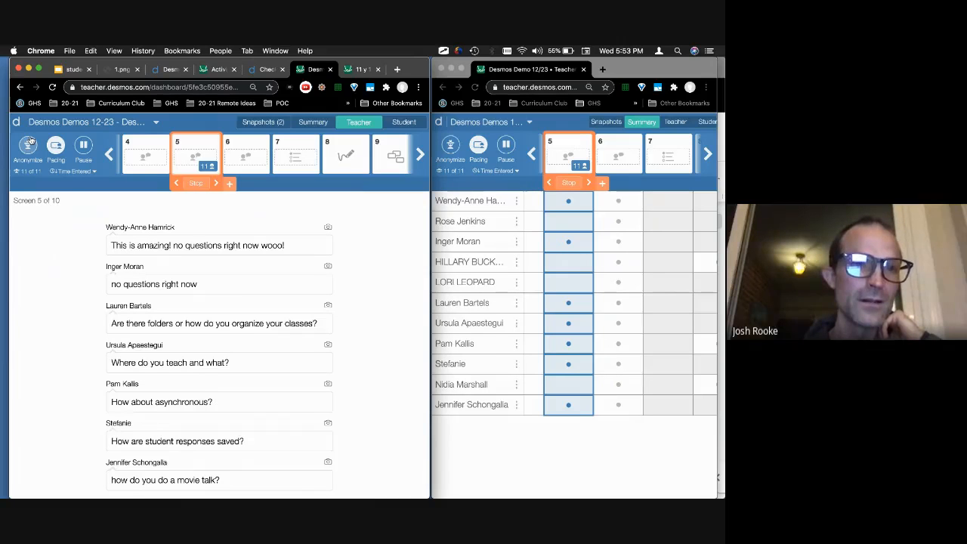
click(28, 144)
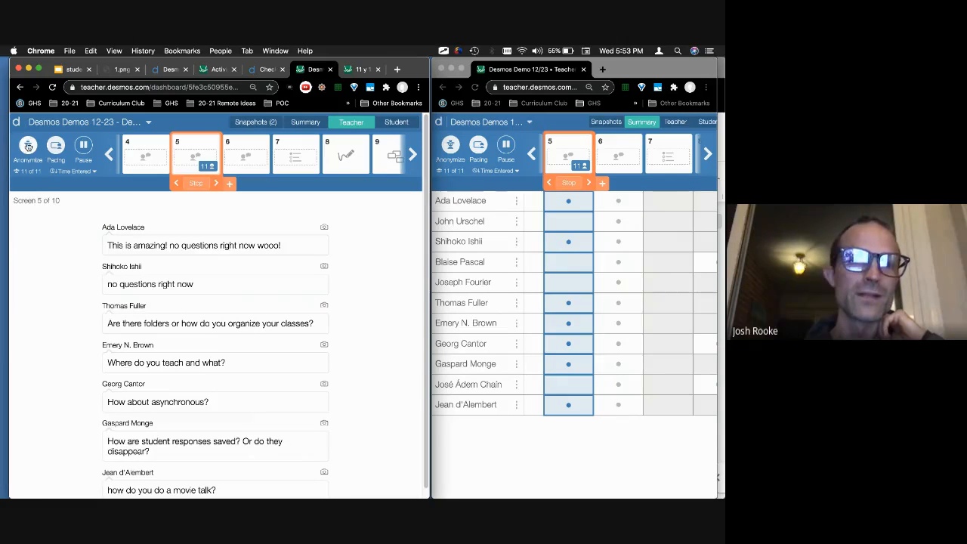
click(29, 147)
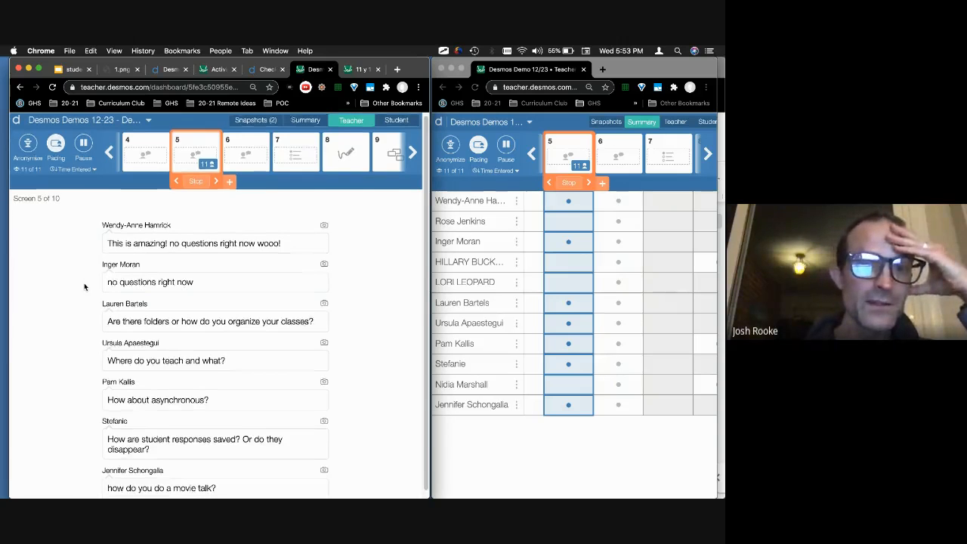
Step: Read through the participants' incoming questions and comments on screen 5
scroll(83, 286, down, 1)
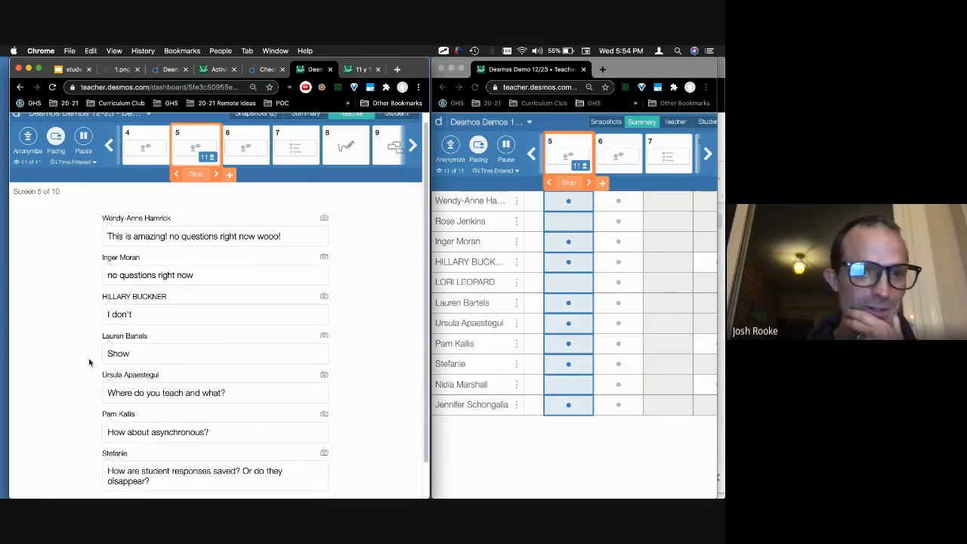
scroll(88, 363, down, 1)
scroll(88, 363, down, 3)
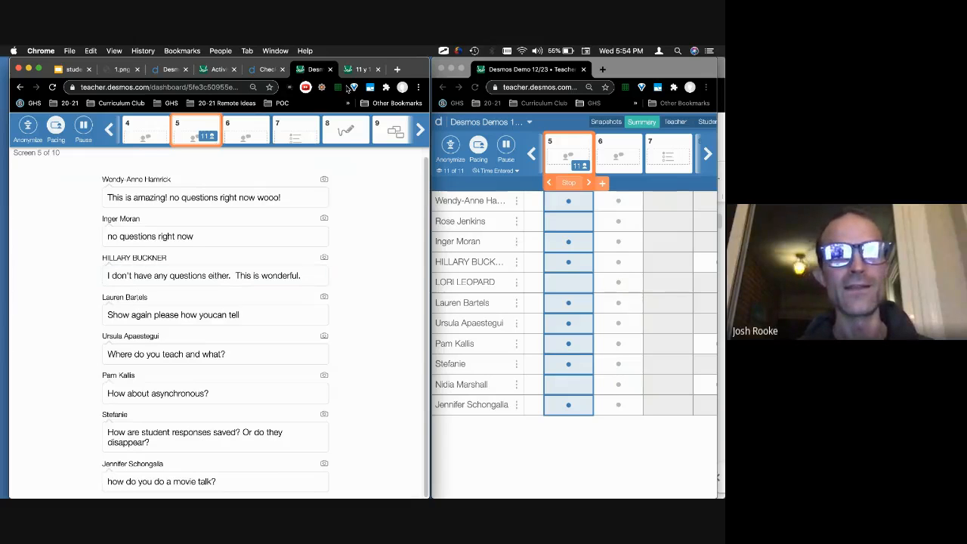
Step: Stop pacing the class and read through the participants' questions on screen 5
drag(431, 65, 436, 91)
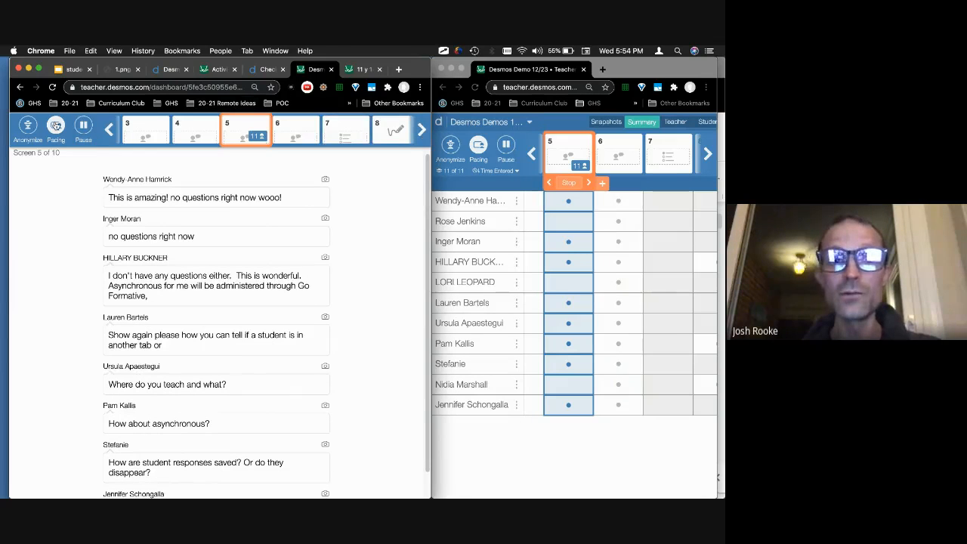
click(55, 126)
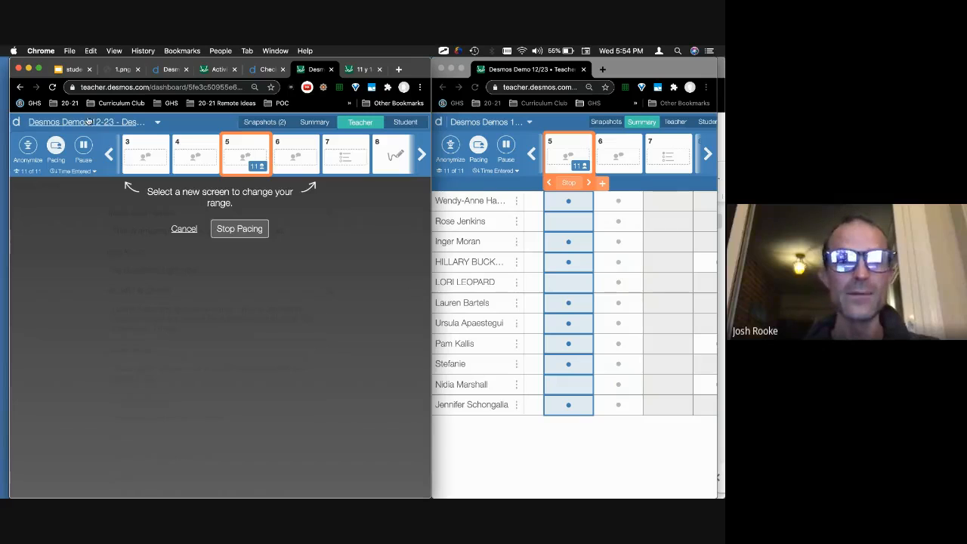
click(241, 229)
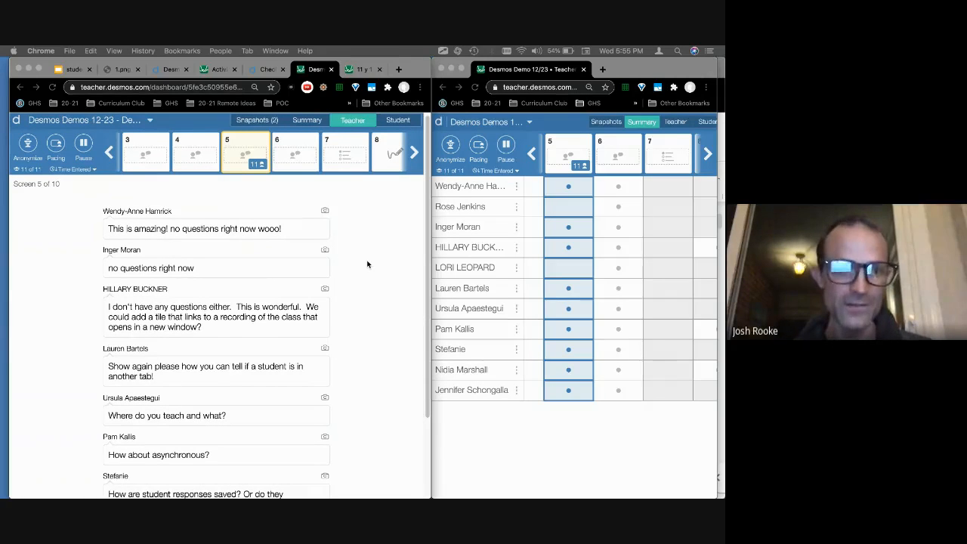
scroll(367, 264, down, 3)
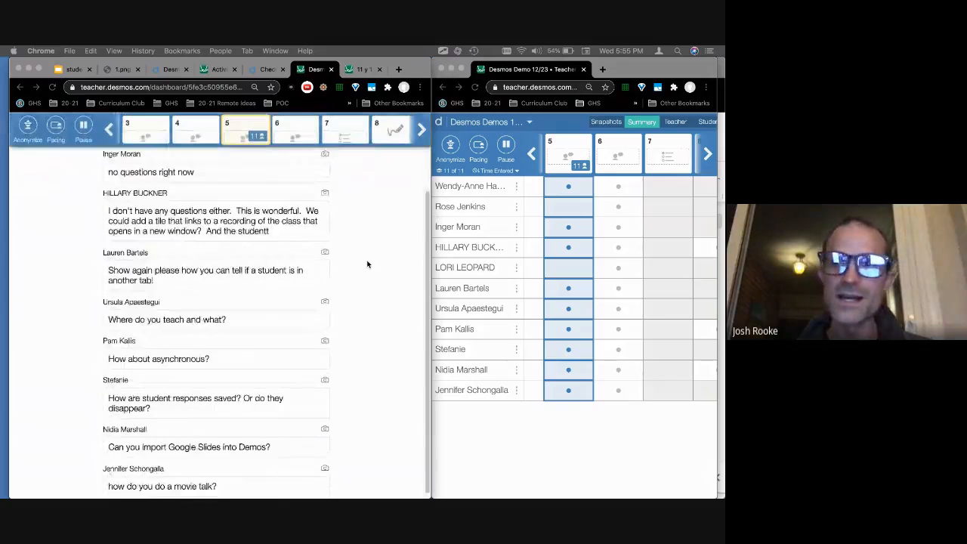
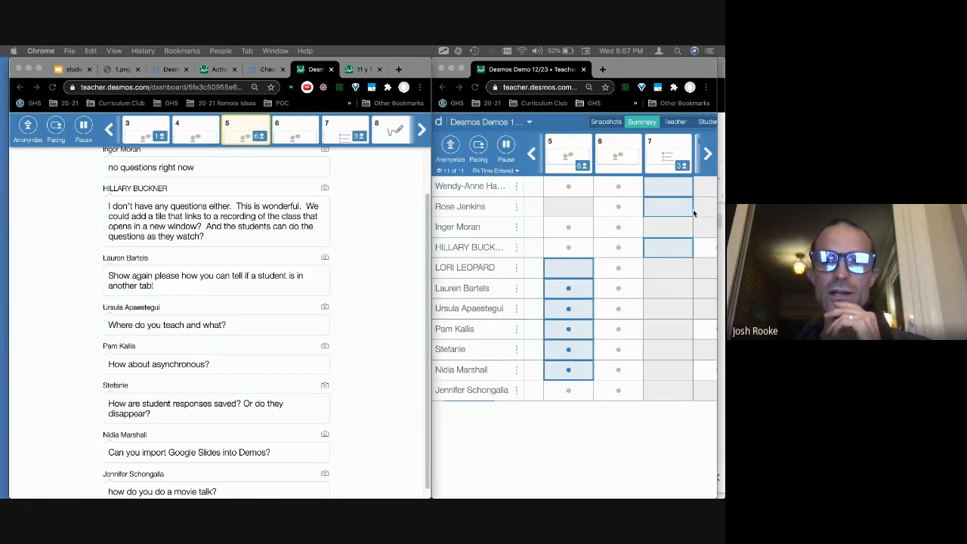
Step: Check the participants' progress on screens 5 through 10 in the Summary view
click(708, 155)
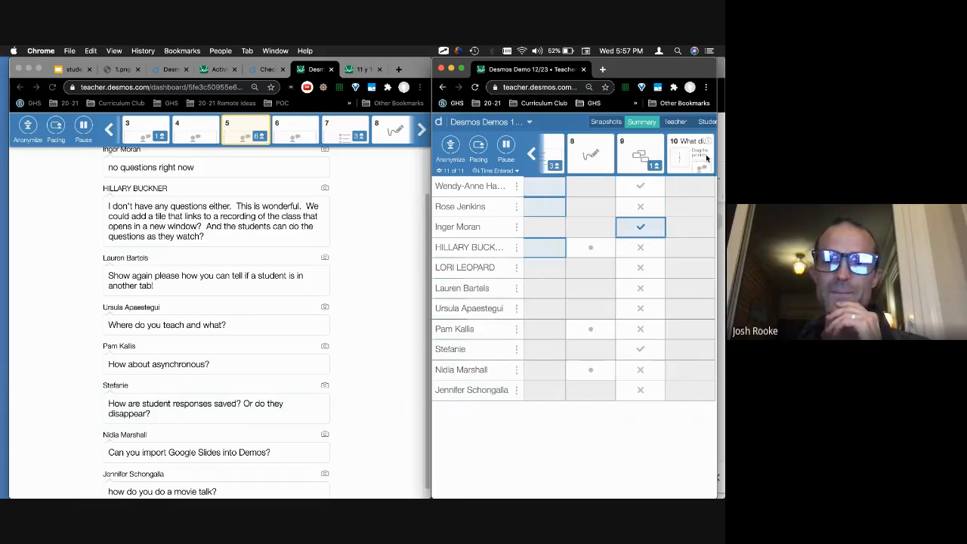
click(531, 154)
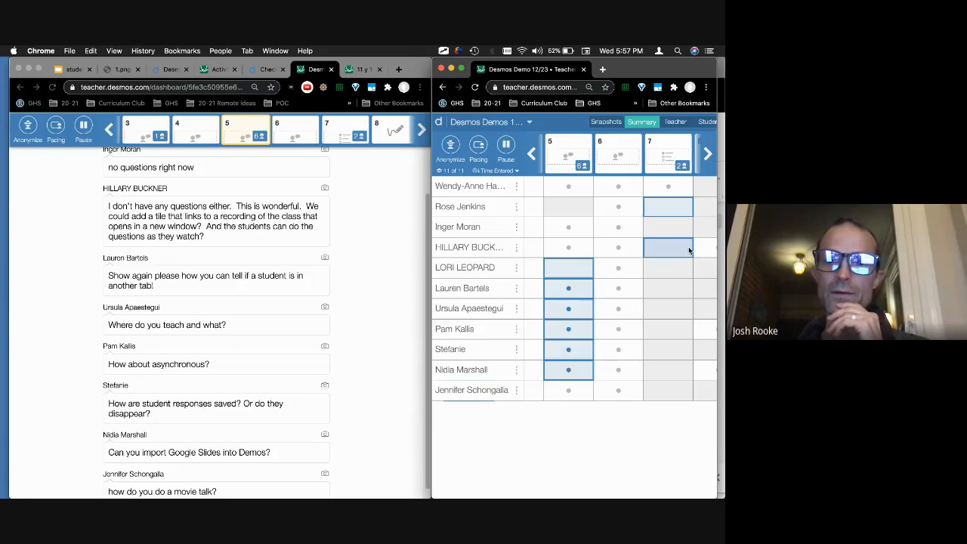
click(370, 246)
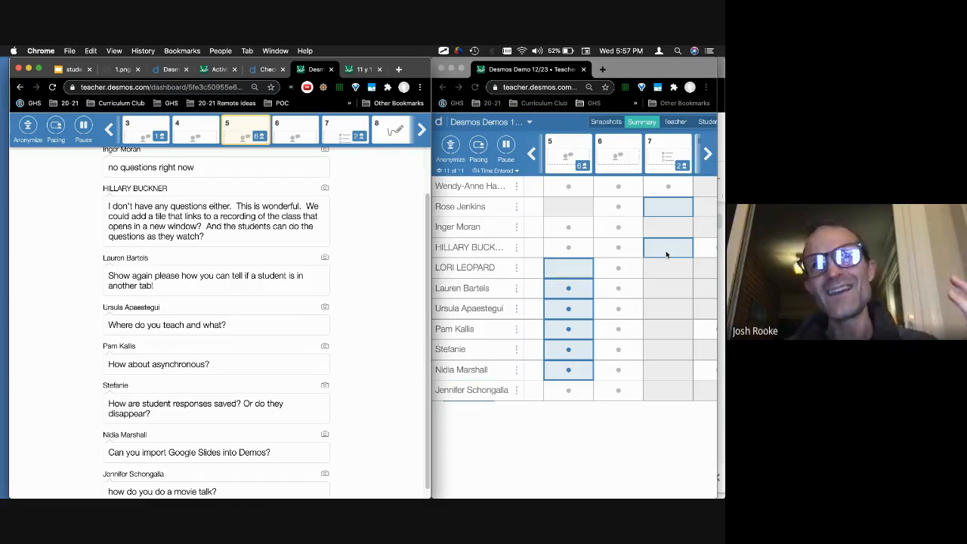
click(481, 148)
click(481, 148)
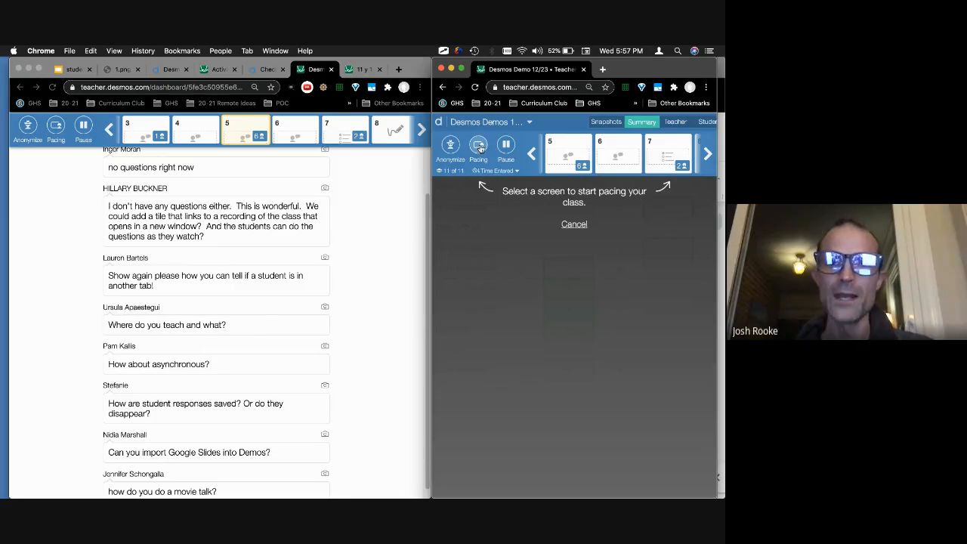
click(479, 149)
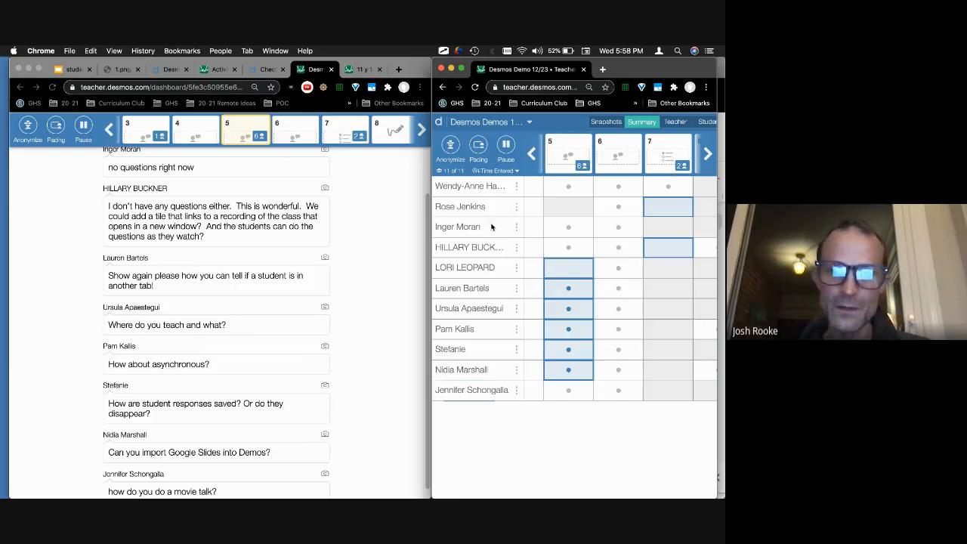
Step: Widen the Summary window to show the participants' progress across screens 3 to 10 at once
click(531, 155)
click(706, 155)
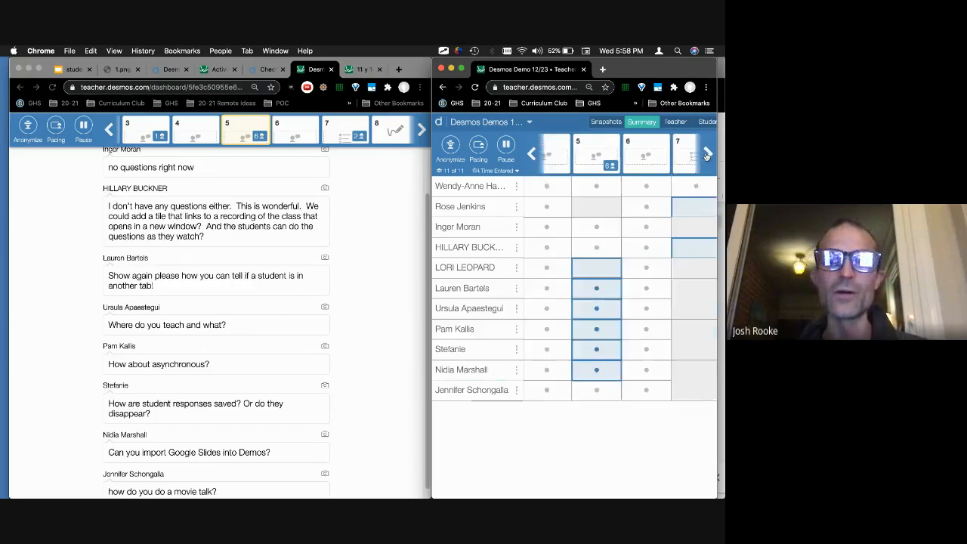
click(707, 155)
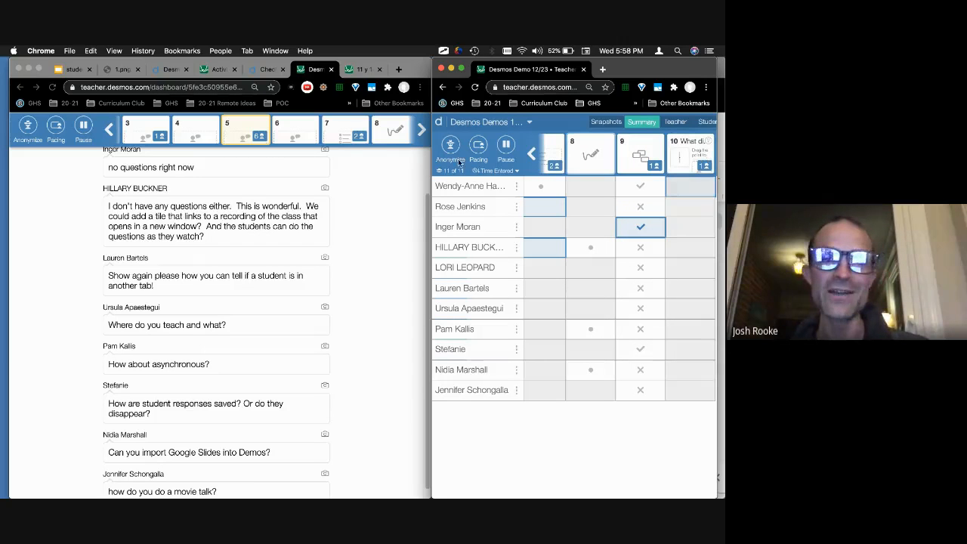
drag(430, 159, 172, 179)
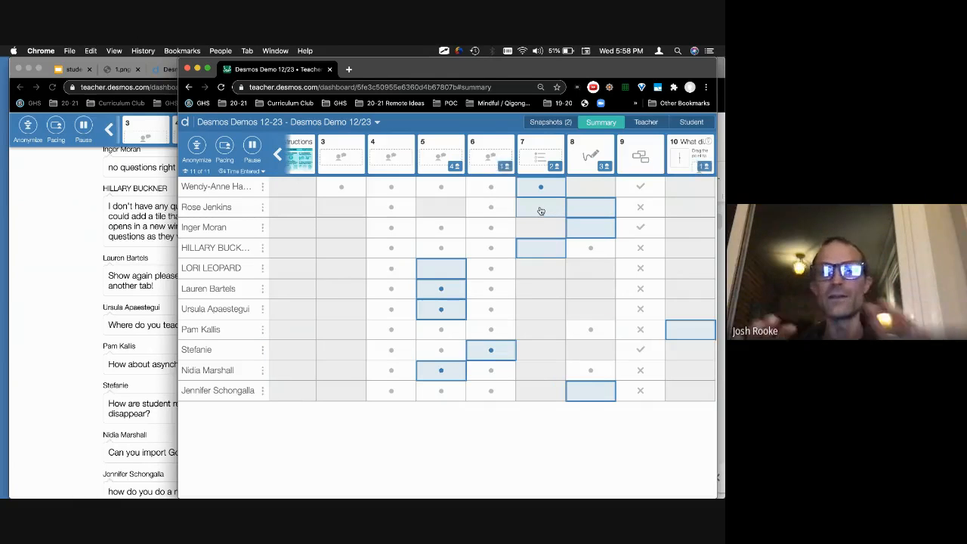
Step: Pause the activity for the whole class and resume it
click(250, 150)
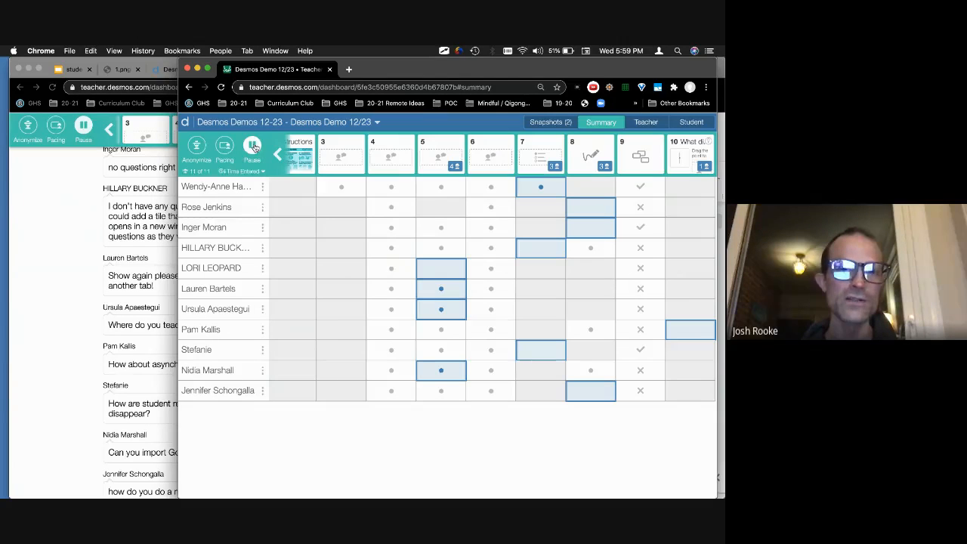
click(254, 149)
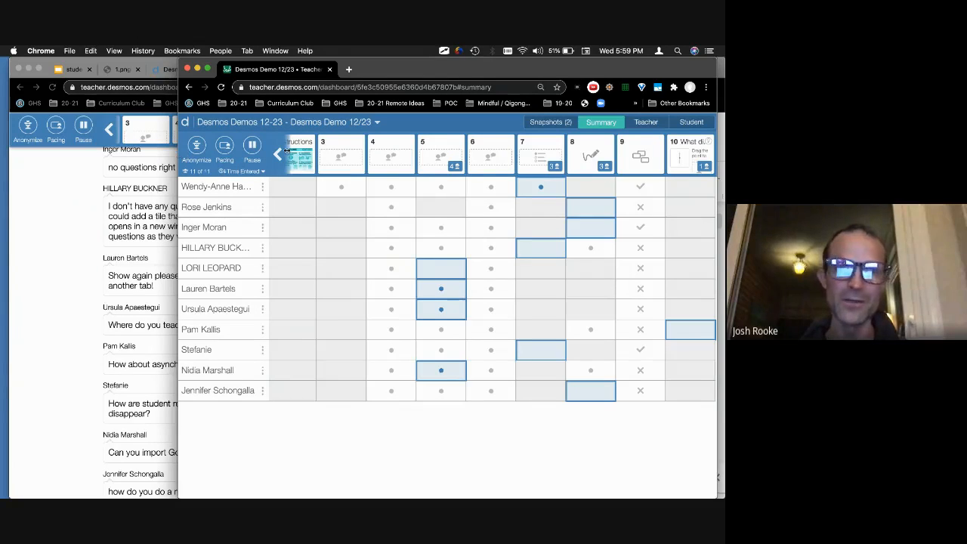
Step: Narrow the Summary window and review all the participants' questions on screen 5 in the Teacher view window
drag(288, 151, 264, 151)
click(66, 300)
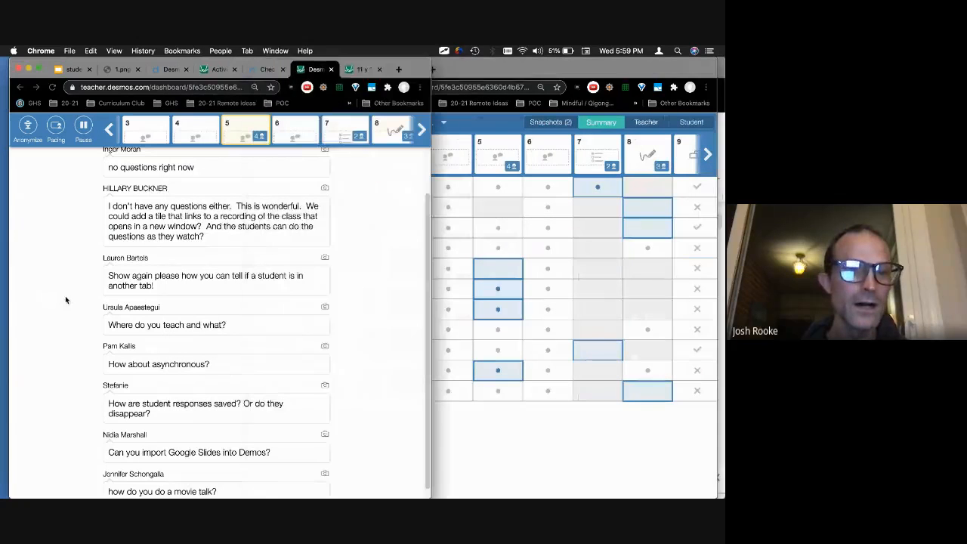
scroll(76, 314, up, 3)
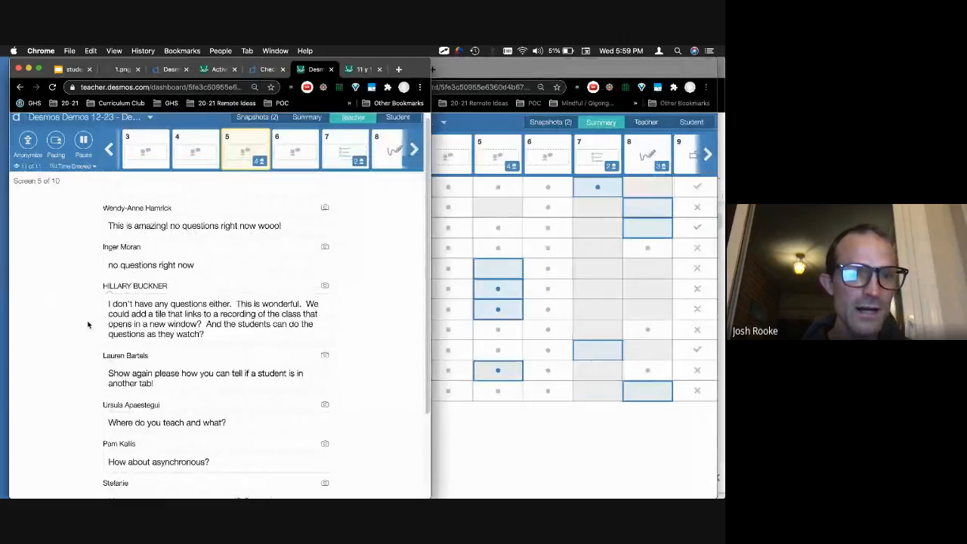
scroll(83, 329, down, 1)
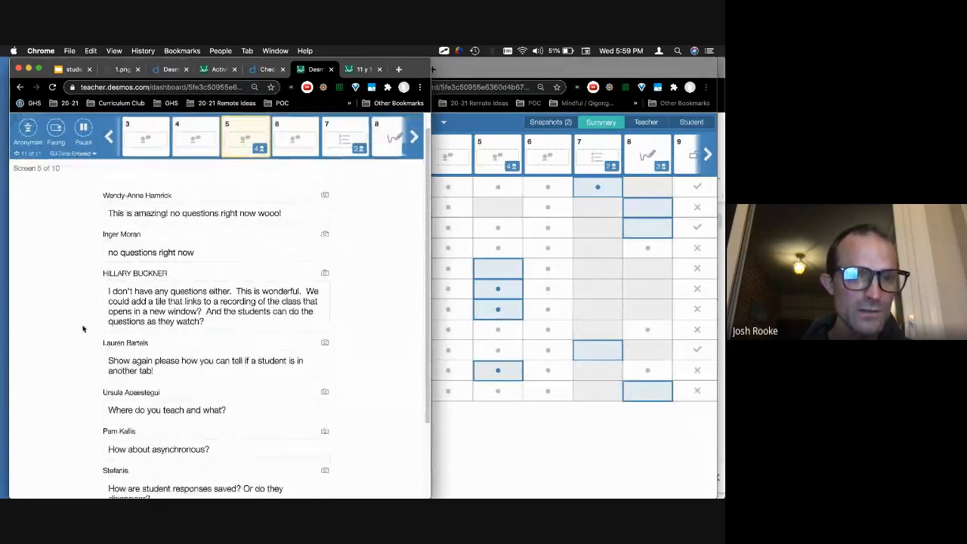
scroll(87, 328, down, 4)
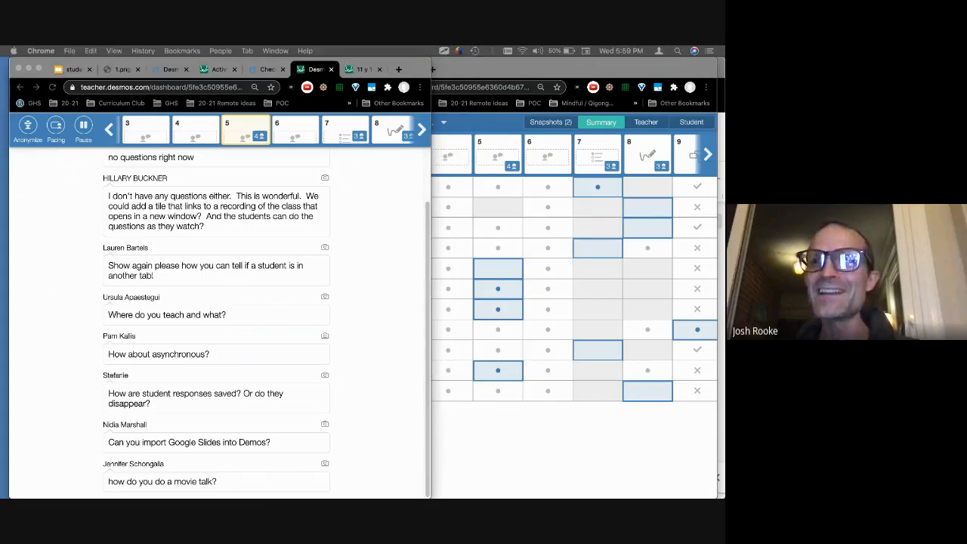
Step: Compare the participants' results on screen 9 between the Summary view and their card sort responses in the Teacher view
click(710, 160)
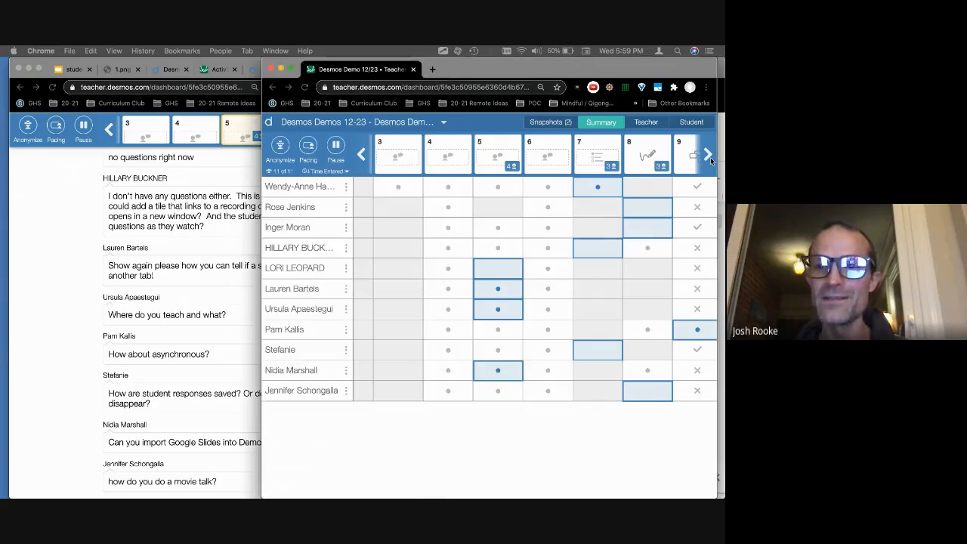
click(709, 162)
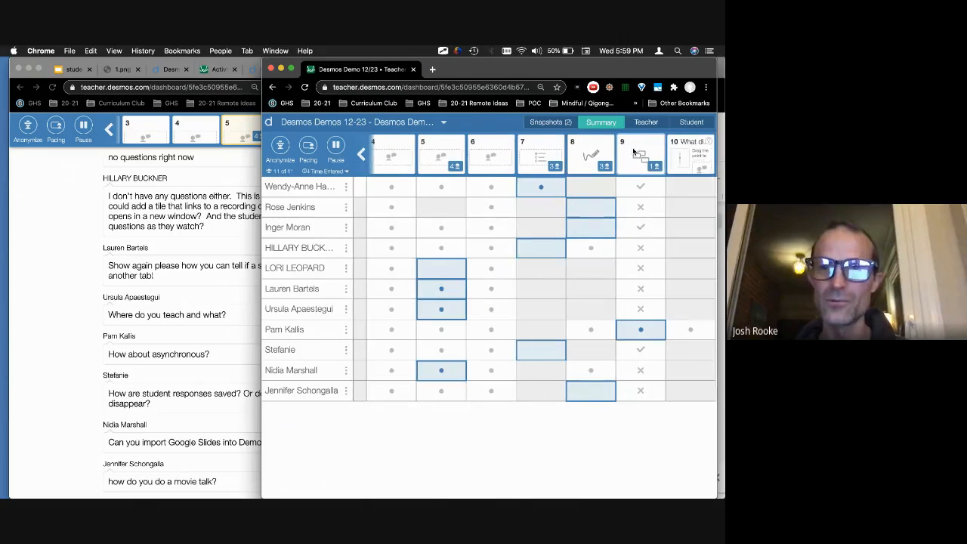
click(633, 153)
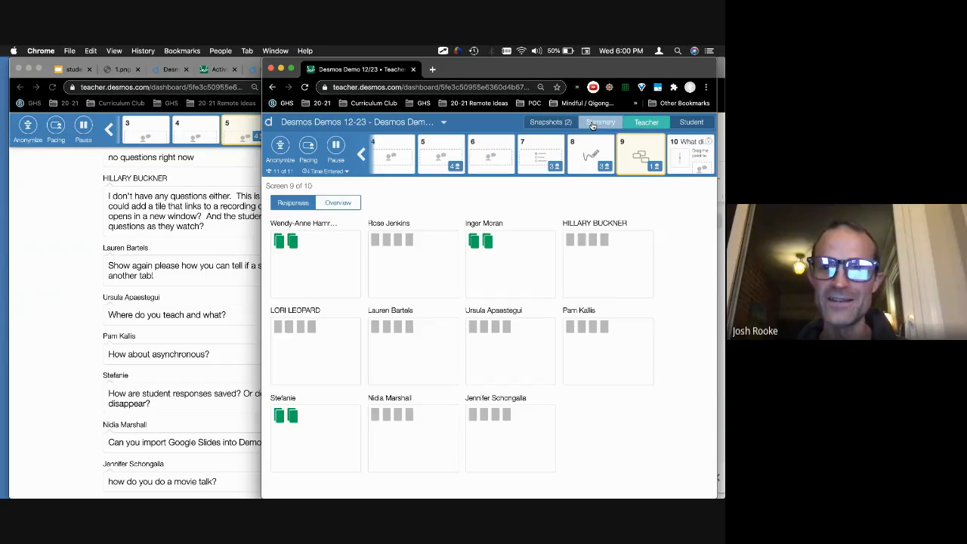
click(593, 123)
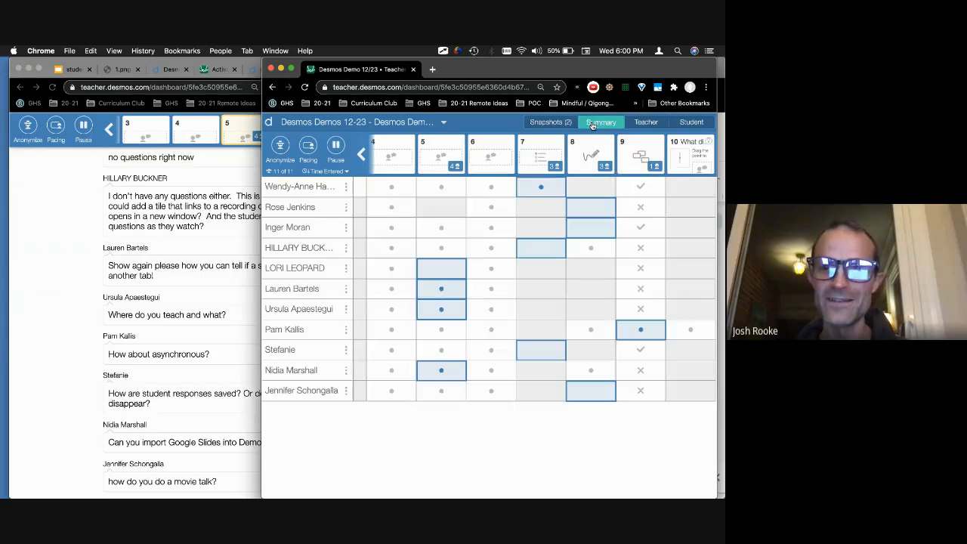
click(637, 127)
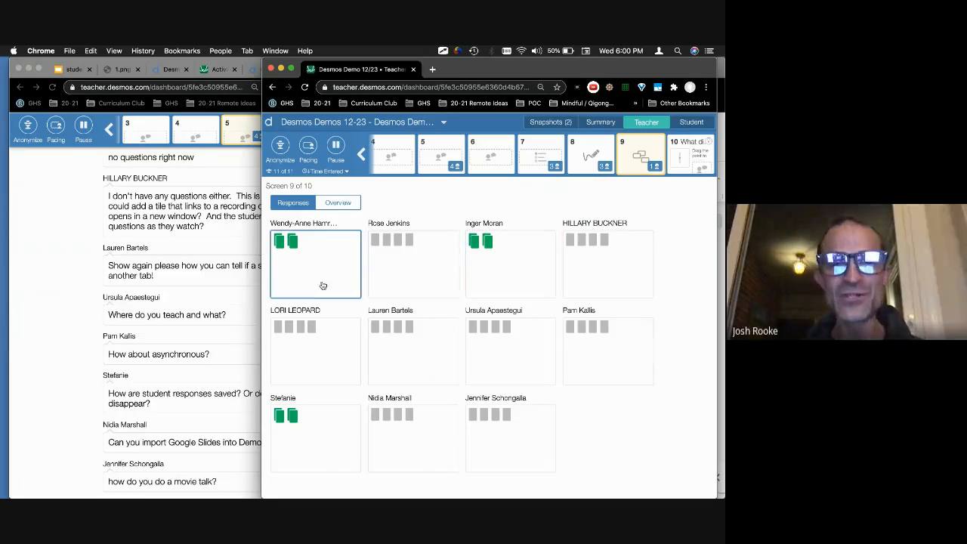
click(599, 122)
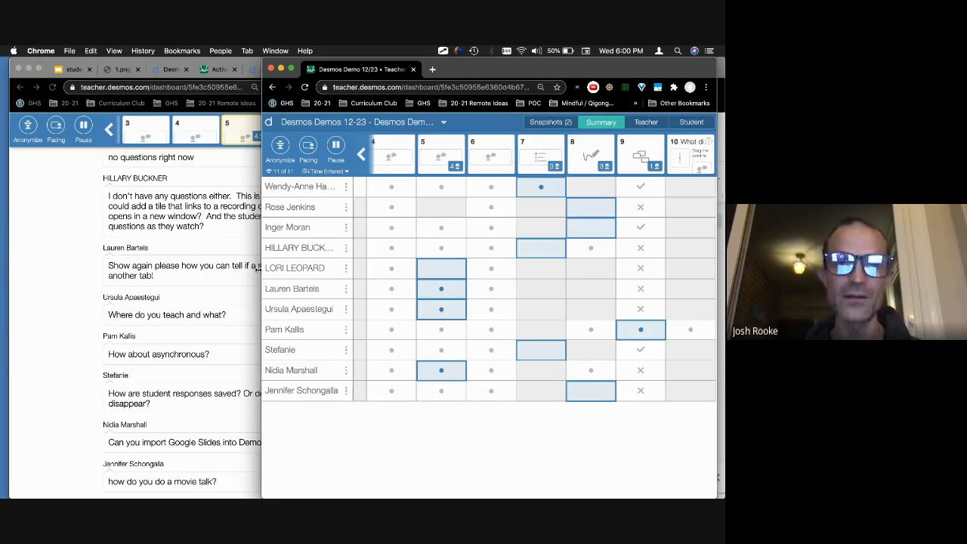
Step: Restrict the class pacing to screen 9 in the Teacher view and narrow that dashboard window
drag(262, 265, 290, 266)
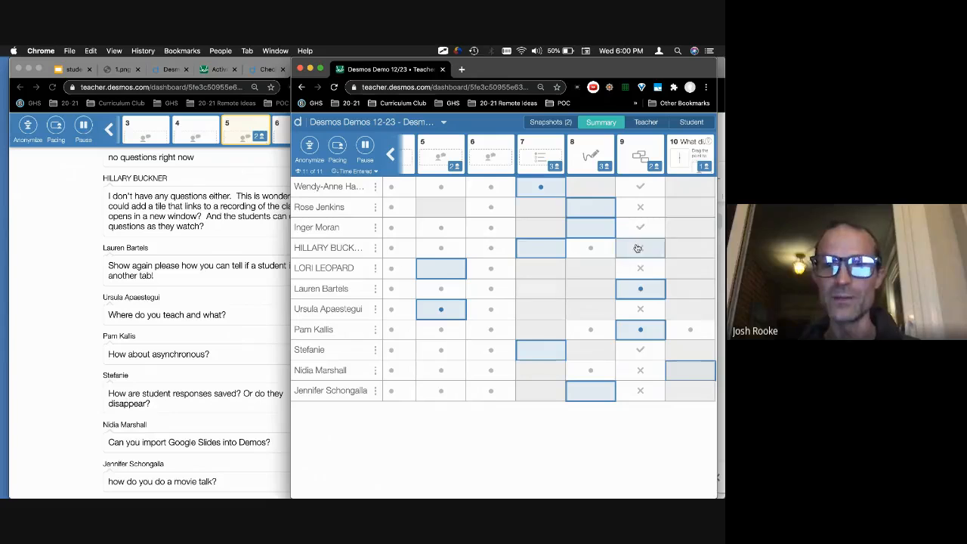
click(633, 151)
click(337, 146)
click(638, 155)
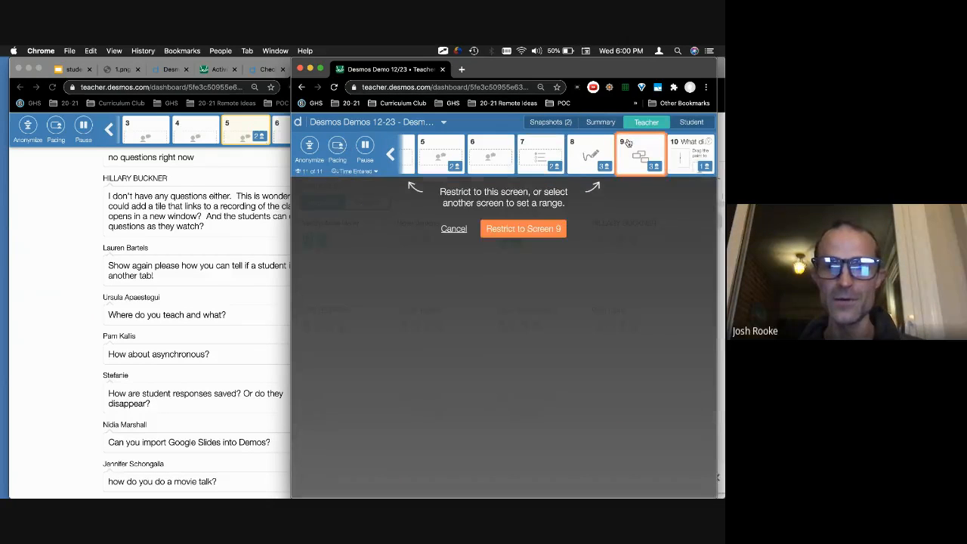
click(521, 229)
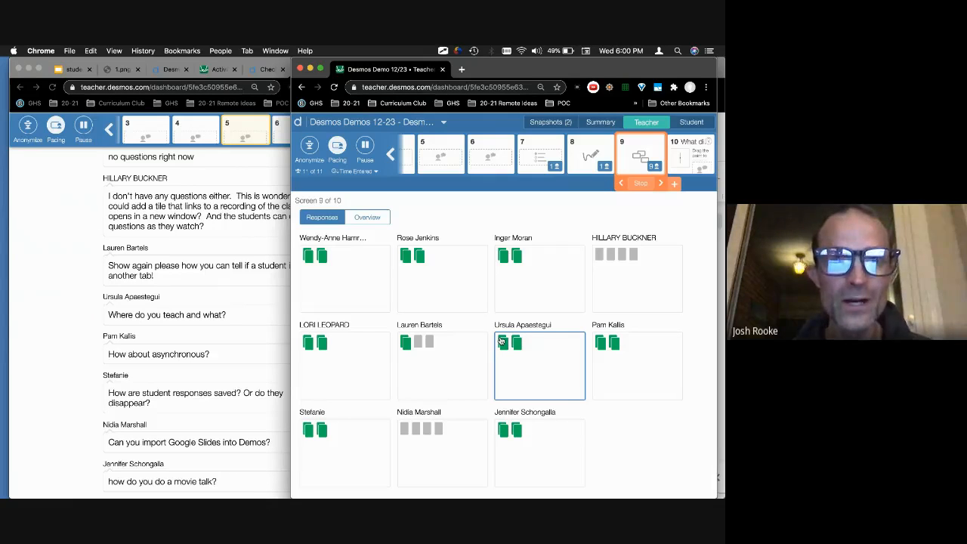
drag(289, 280, 357, 281)
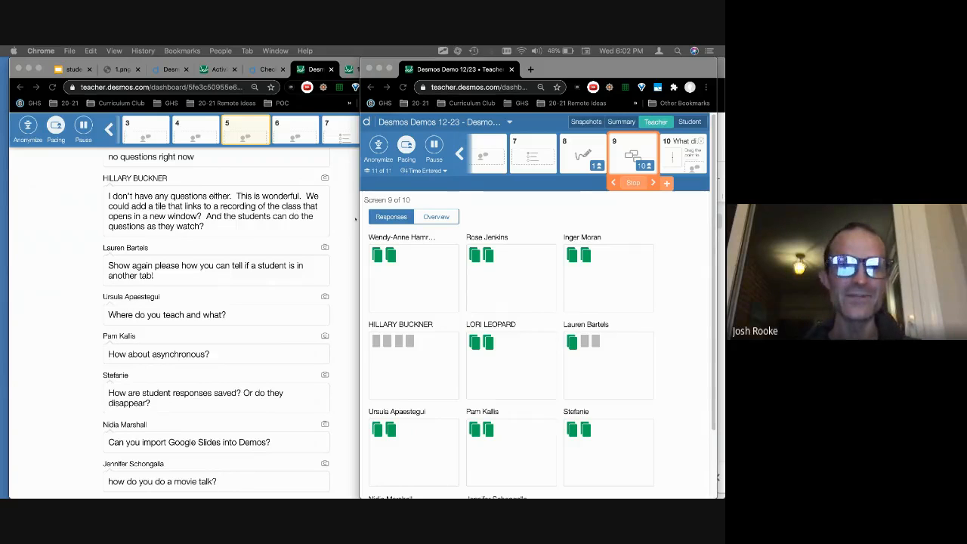
click(340, 226)
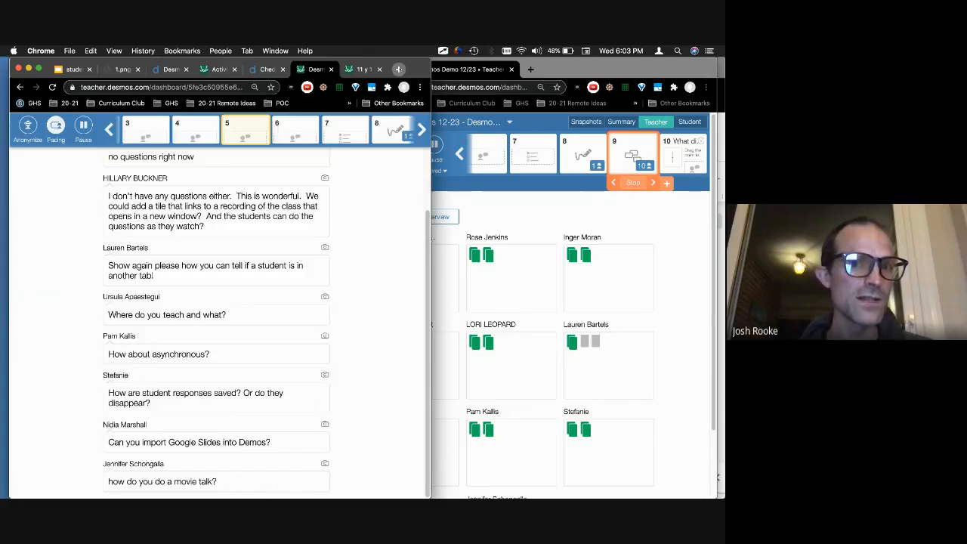
click(398, 70)
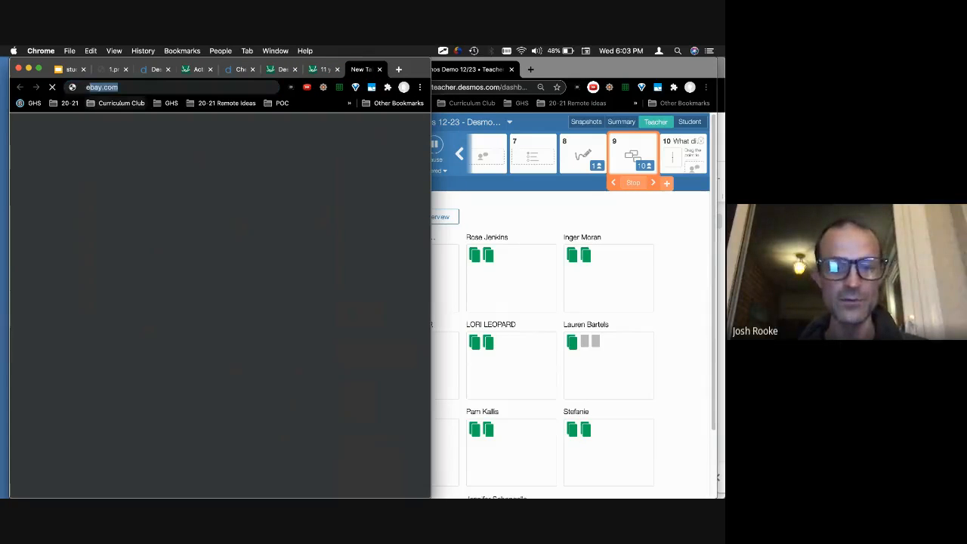
text(la es)
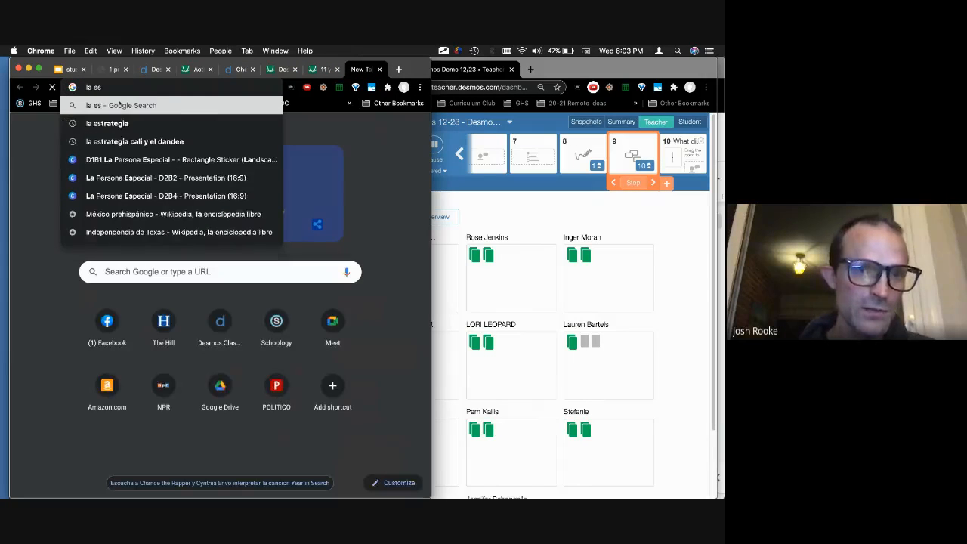
key(BackSpace)
key(BackSpace)
key(BackSpace)
key(BackSpace)
key(BackSpace)
text(estra)
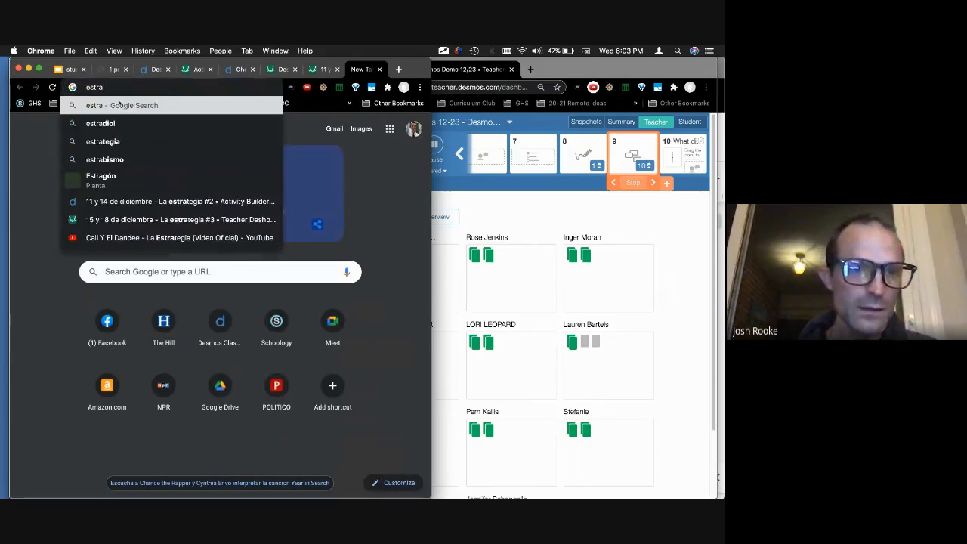
key(BackSpace)
key(BackSpace)
key(BackSpace)
key(BackSpace)
key(BackSpace)
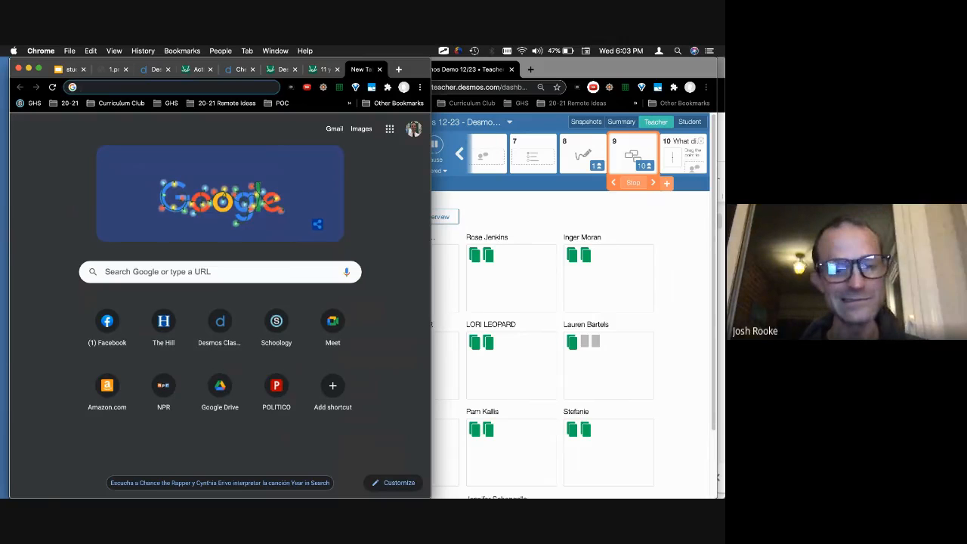
text(la estra)
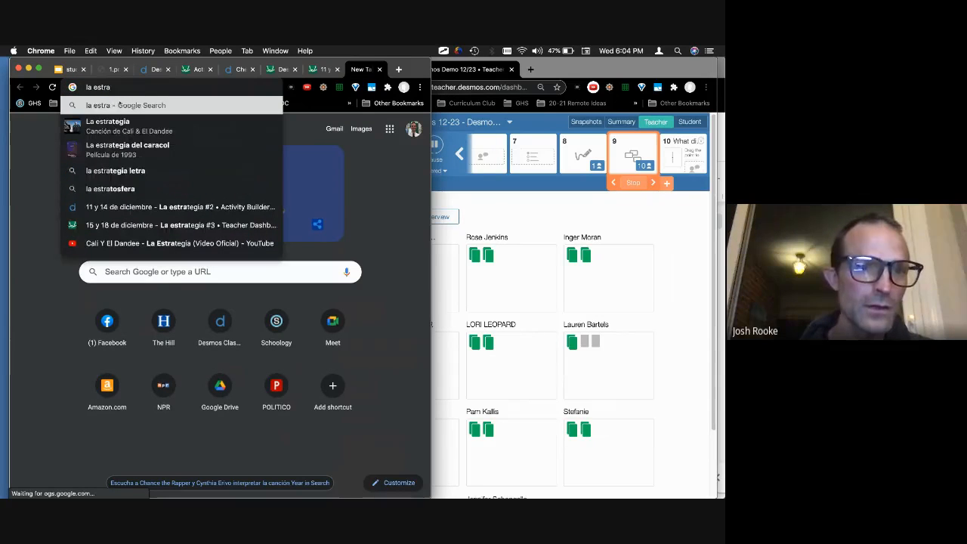
key(Escape)
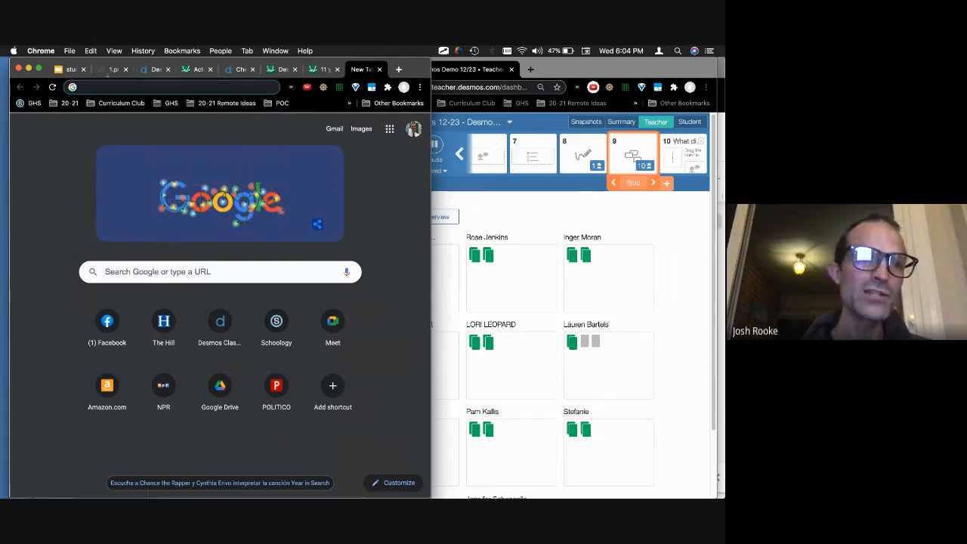
Step: Show the student.desmos.com slide in a widened Google Slides window and narrow the Teacher dashboard window beside it
click(60, 70)
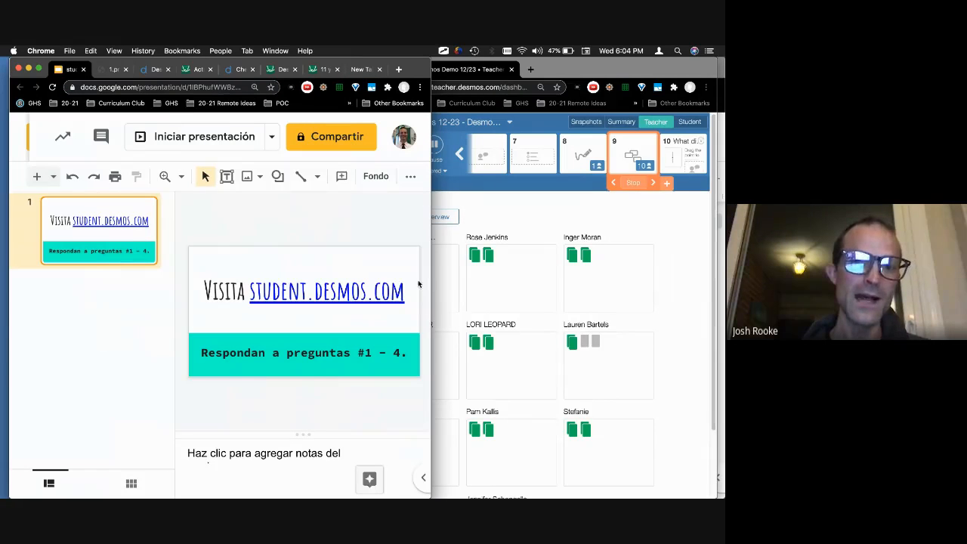
drag(521, 260, 583, 257)
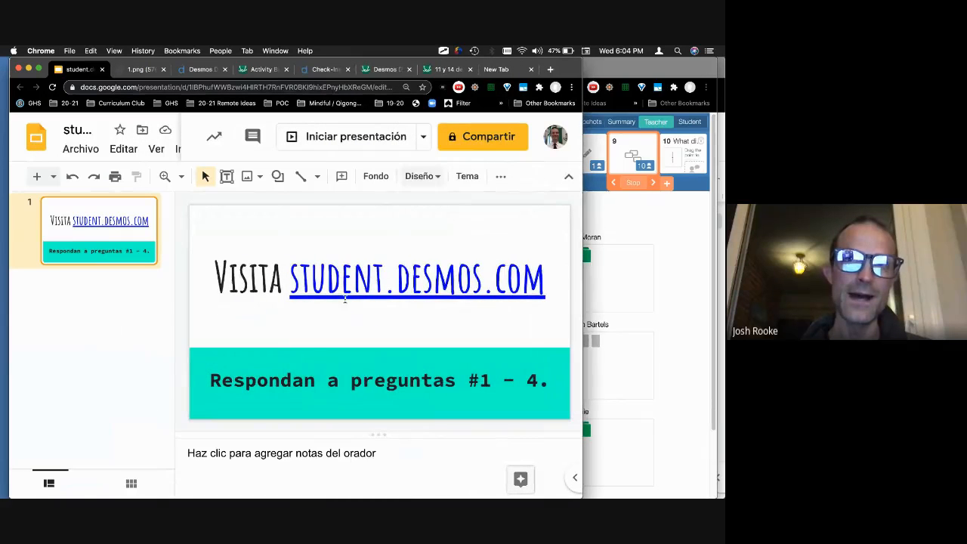
click(658, 228)
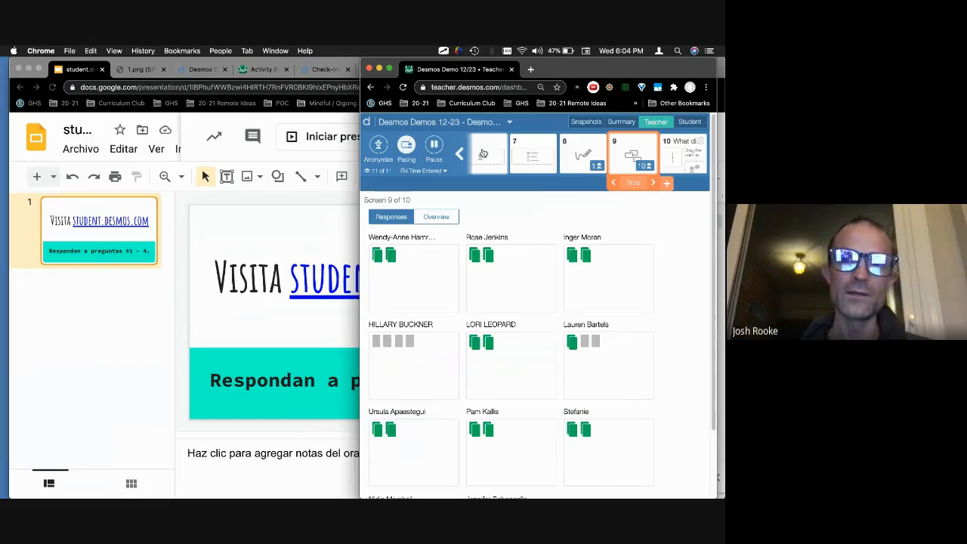
click(531, 70)
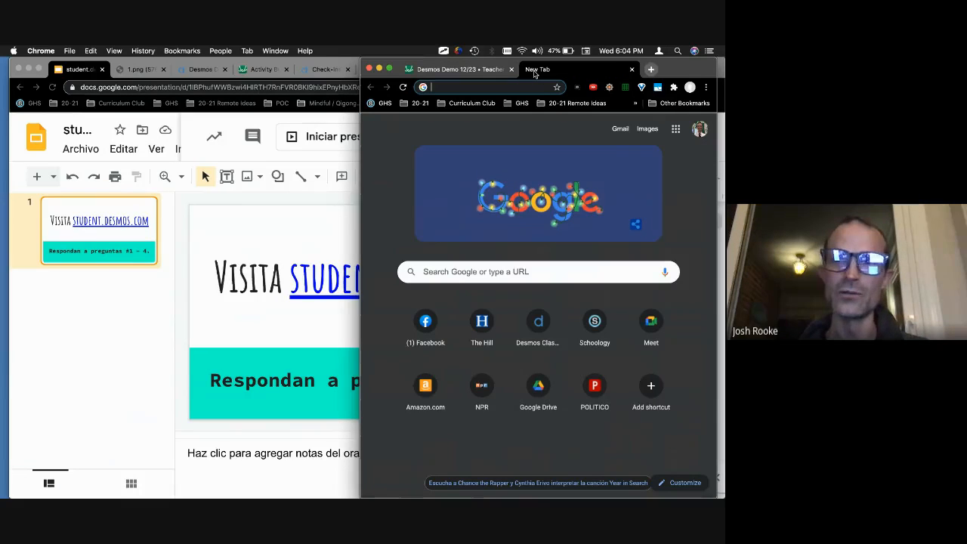
click(632, 69)
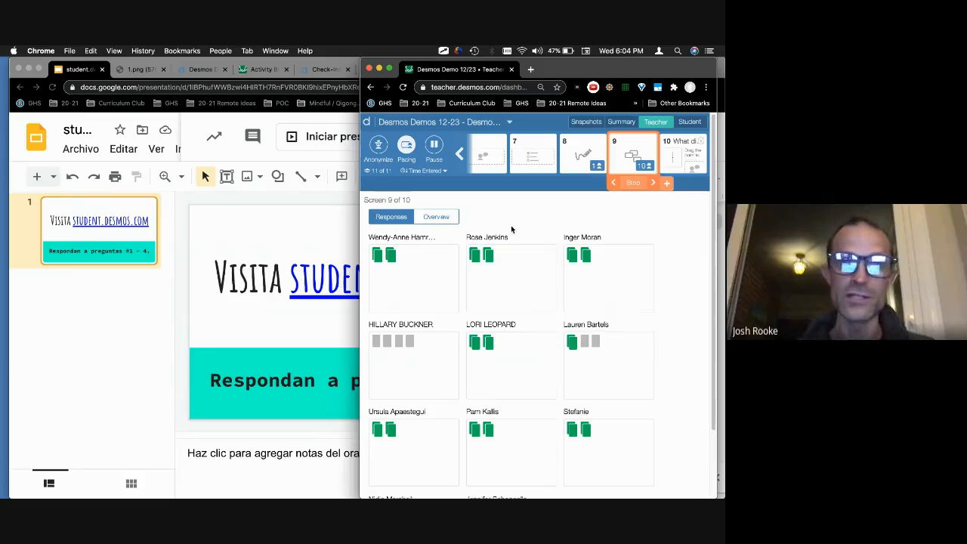
drag(359, 130, 433, 130)
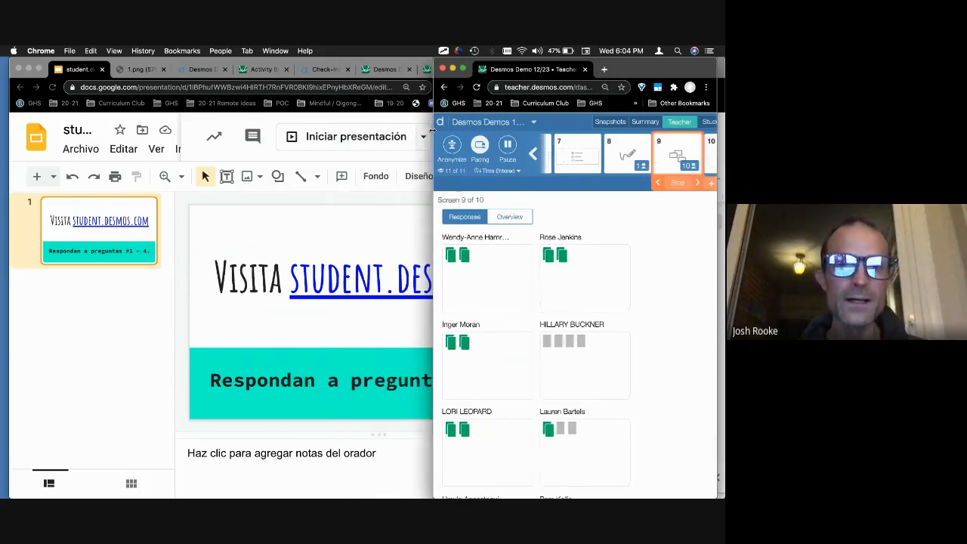
Step: Return to the Desmos Demo 12/23 dashboard and reread the participants' questions on screen 5
click(374, 69)
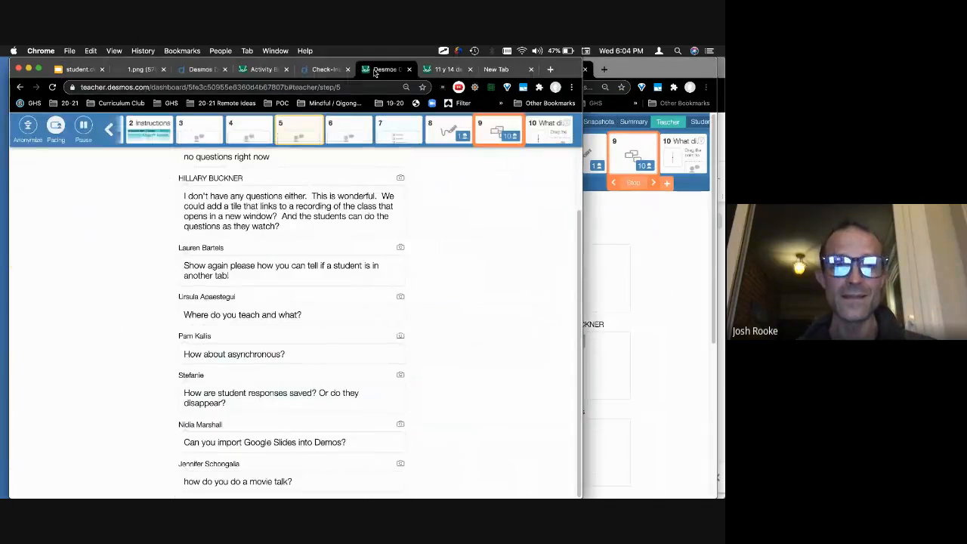
scroll(343, 446, up, 3)
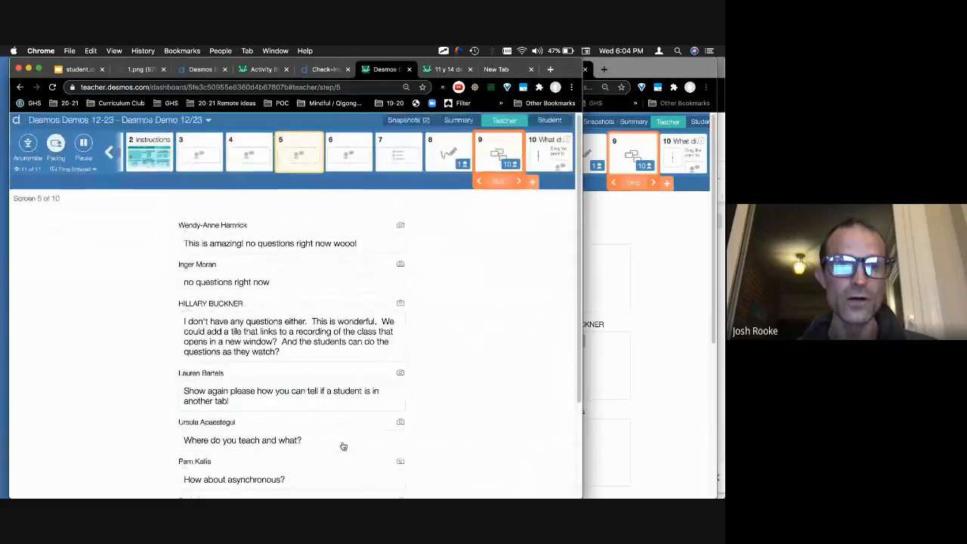
scroll(343, 446, down, 5)
scroll(343, 445, up, 5)
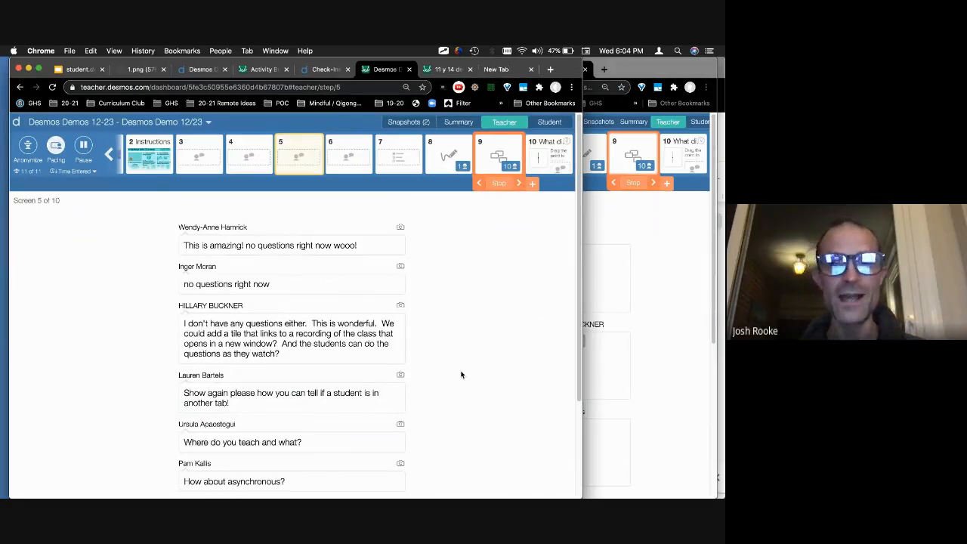
scroll(461, 374, down, 3)
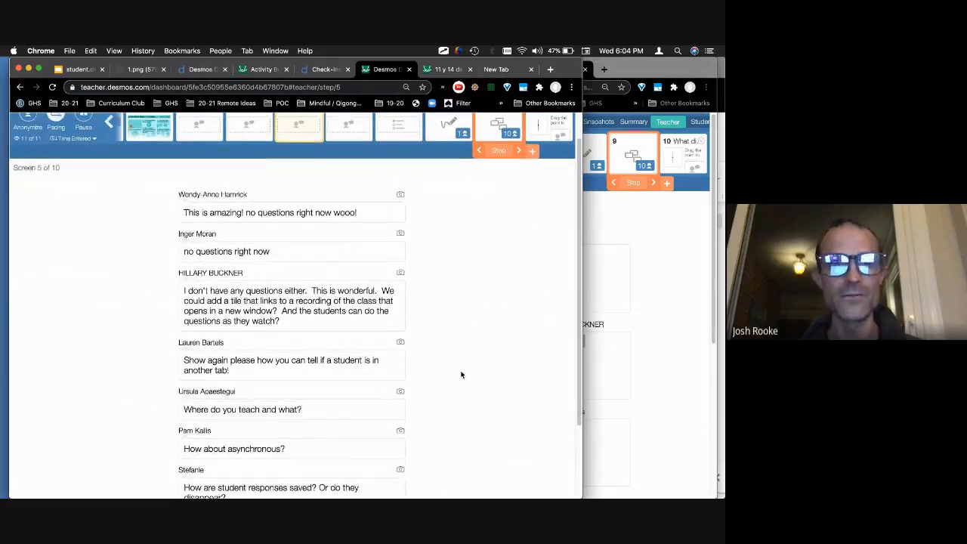
scroll(461, 375, down, 3)
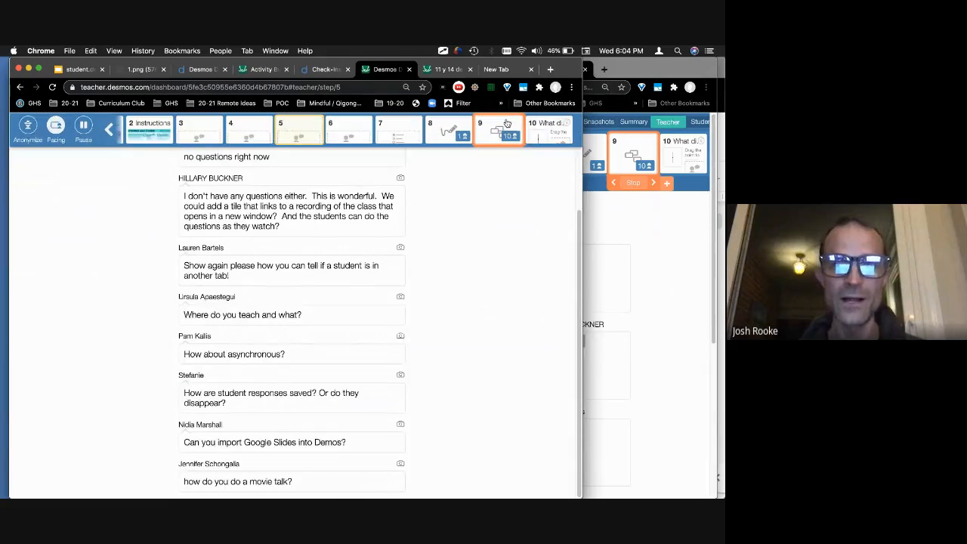
Step: Advance the class pacing from screen 9 to screen 10 in the Teacher view
click(507, 124)
click(519, 183)
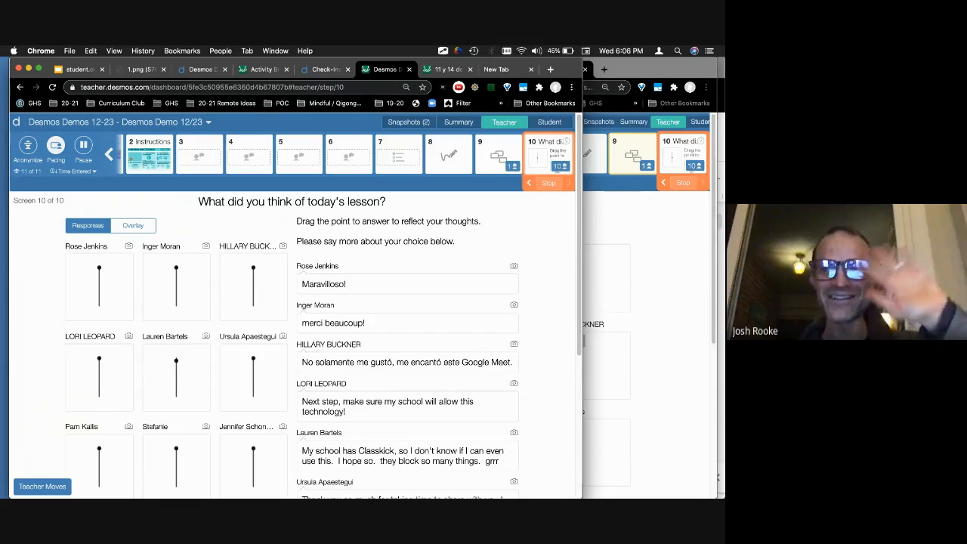
Step: Review the participants' point placements and written feedback on today's lesson on screen 10
scroll(511, 340, down, 5)
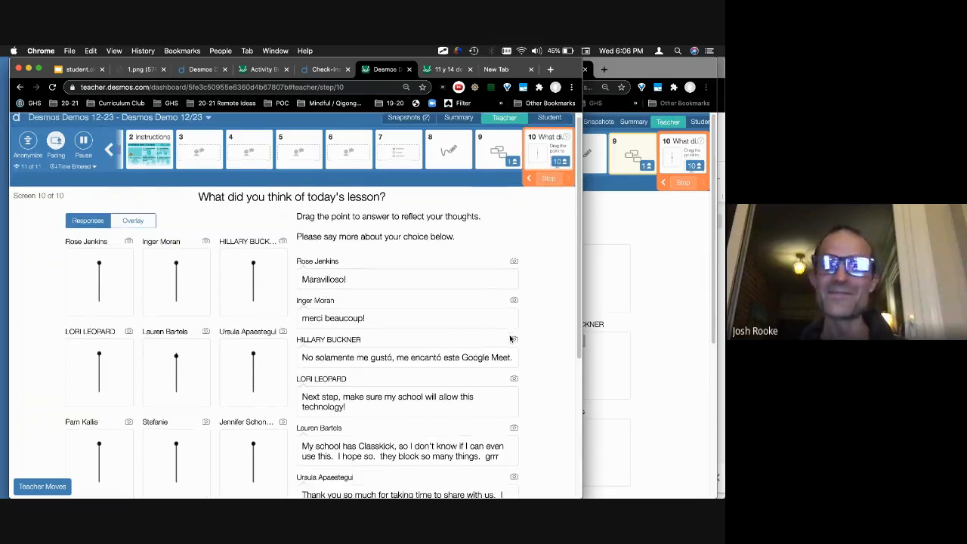
scroll(511, 340, down, 1)
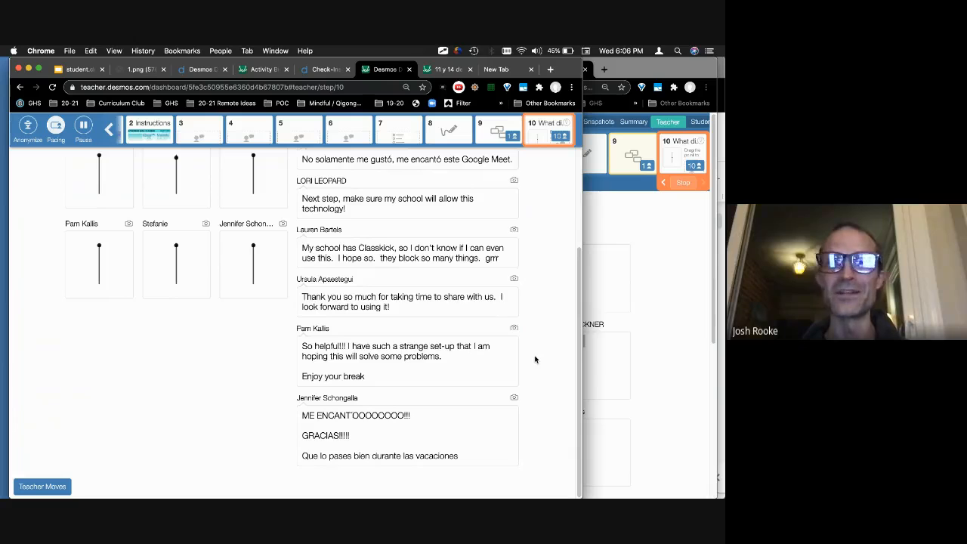
scroll(535, 359, up, 1)
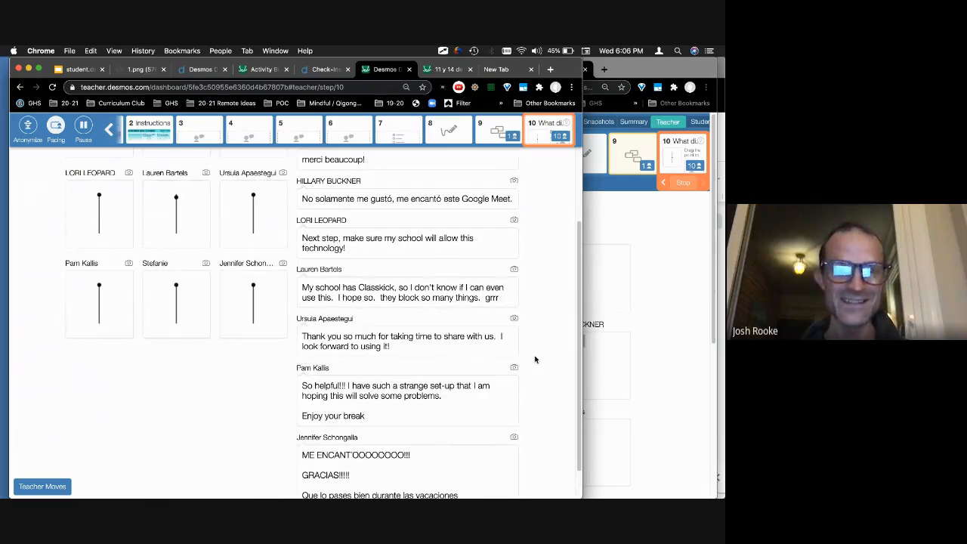
scroll(535, 360, up, 1)
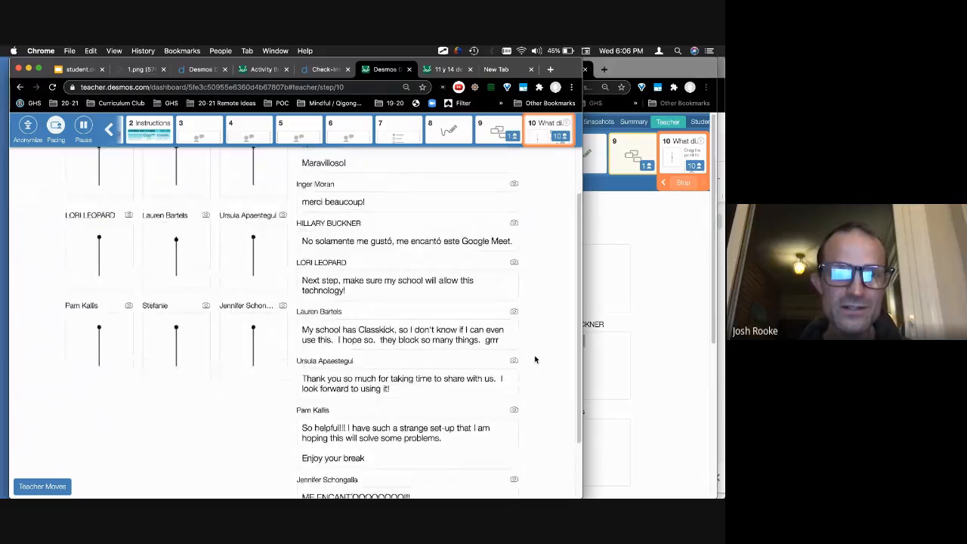
scroll(535, 360, down, 1)
scroll(535, 360, down, 1)
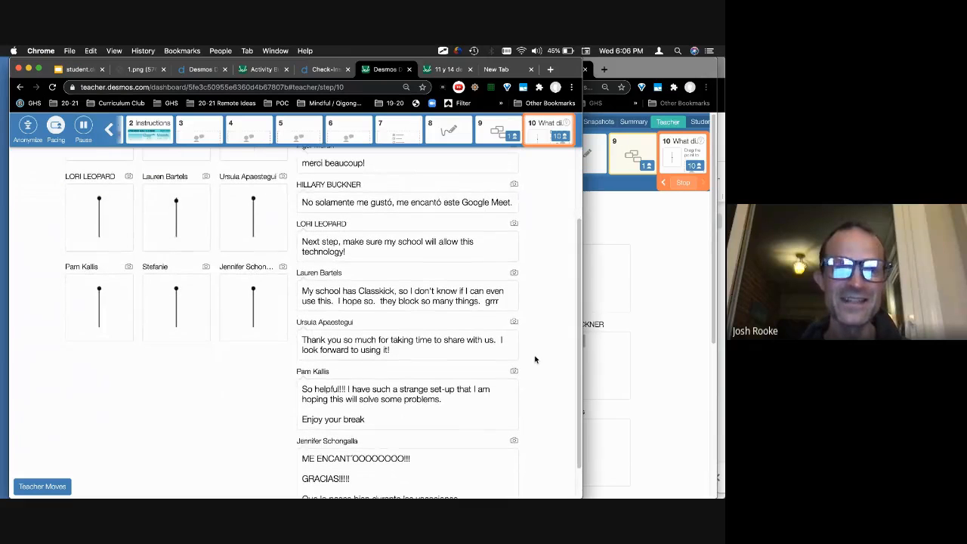
scroll(535, 360, down, 1)
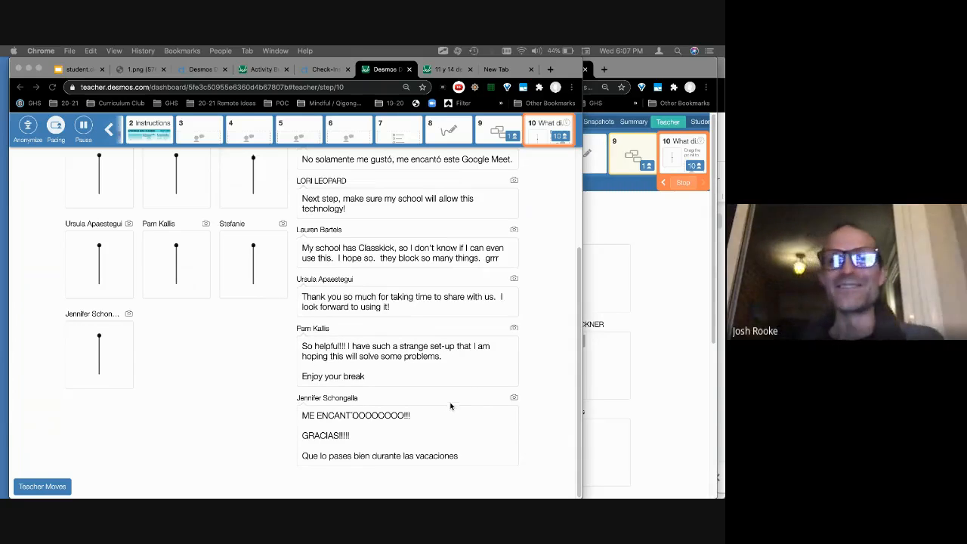
scroll(451, 406, up, 4)
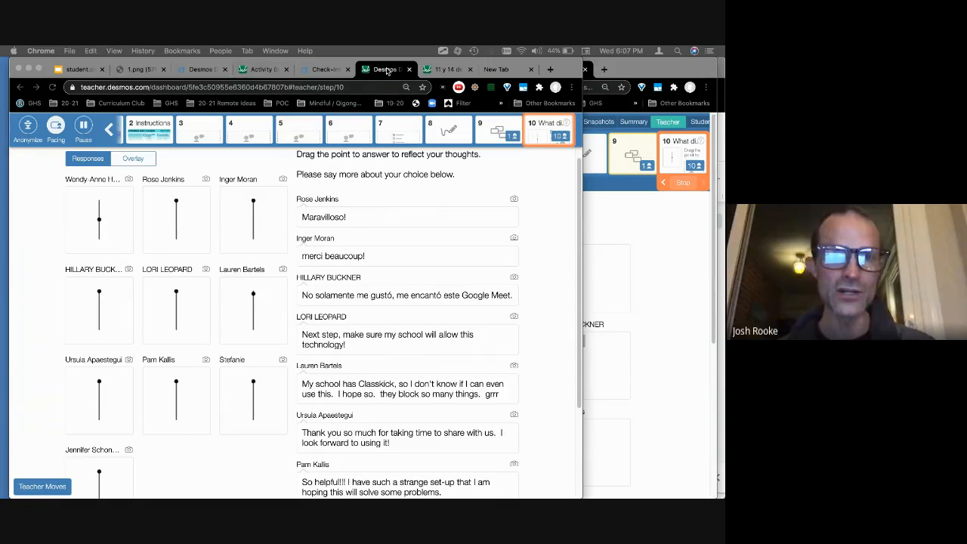
scroll(219, 303, up, 2)
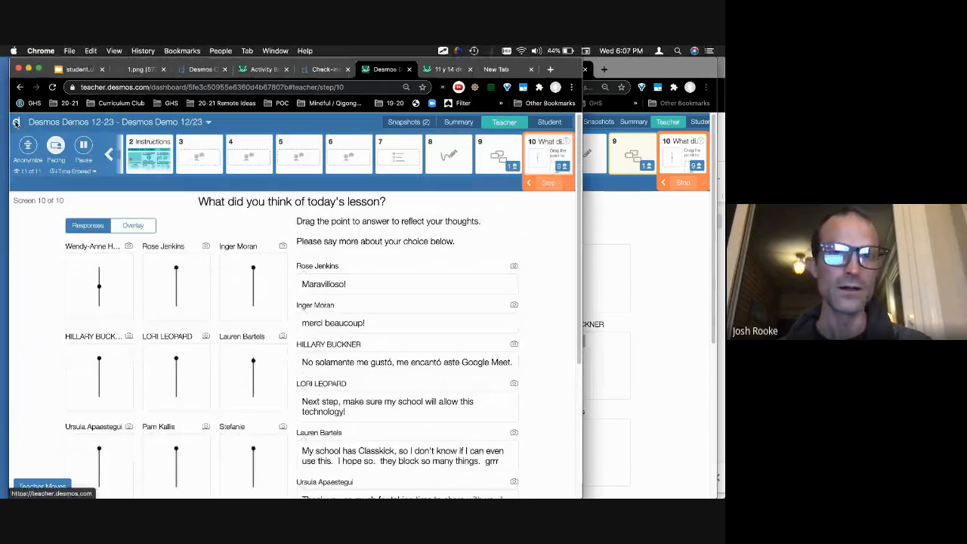
Step: Load the teacher.desmos.com home page in place of the "11 y 14 de diciembre - La estrategia #2" dashboard
click(445, 68)
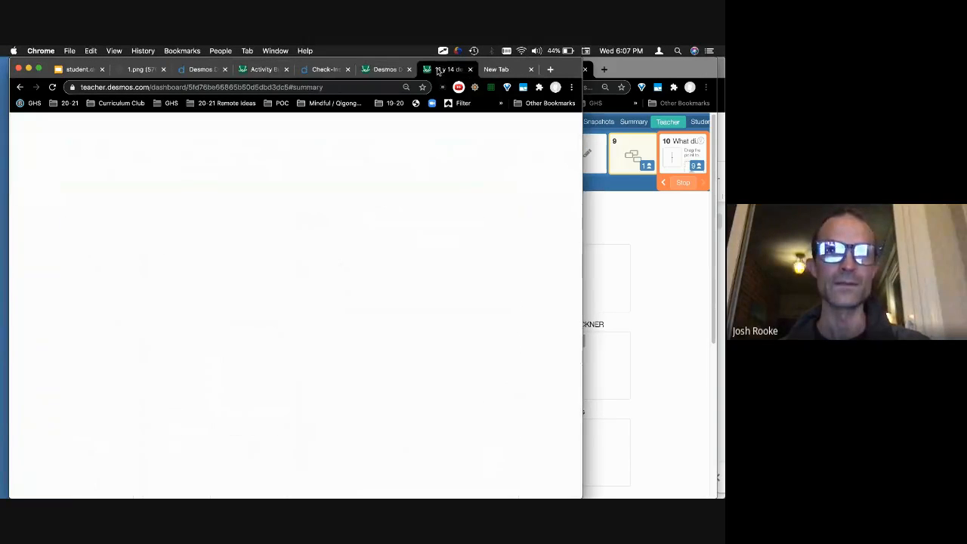
click(141, 87)
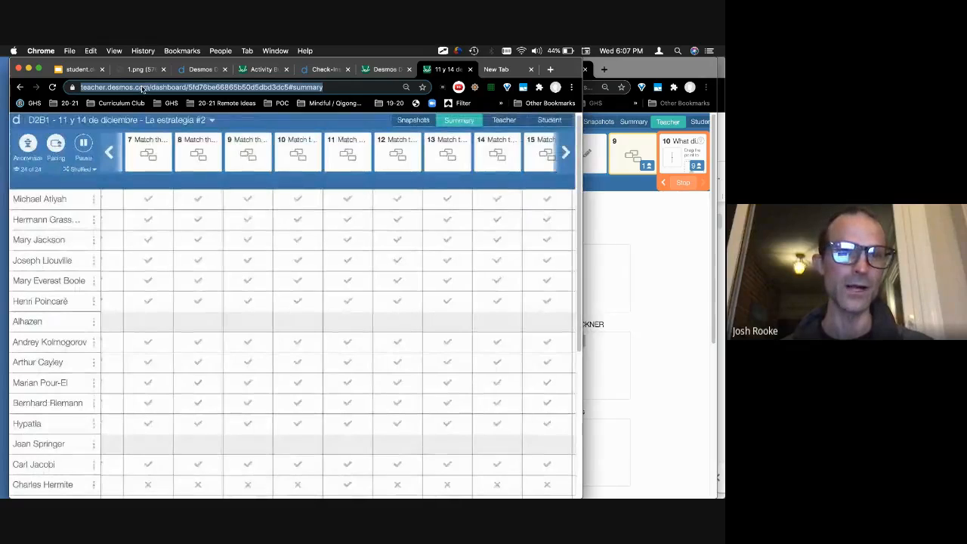
text(teacher)
key(Return)
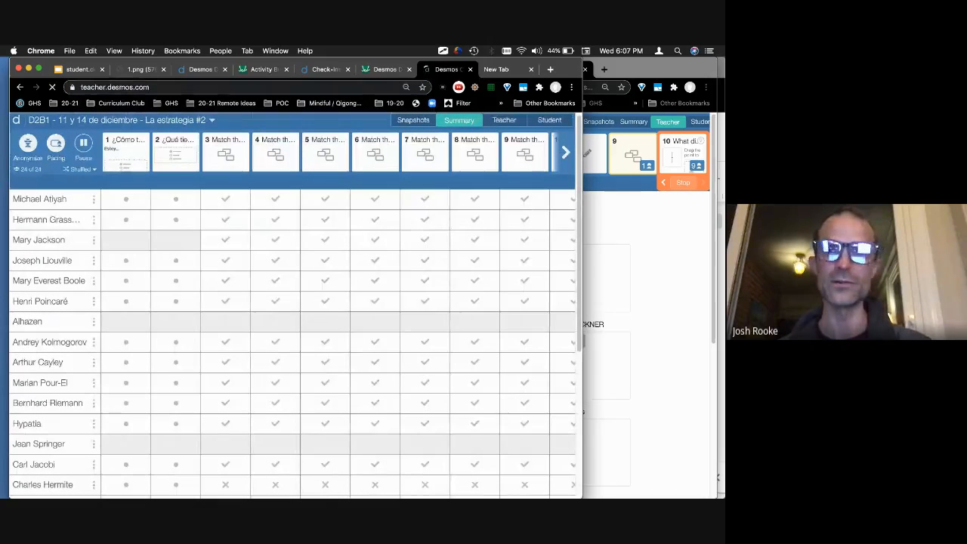